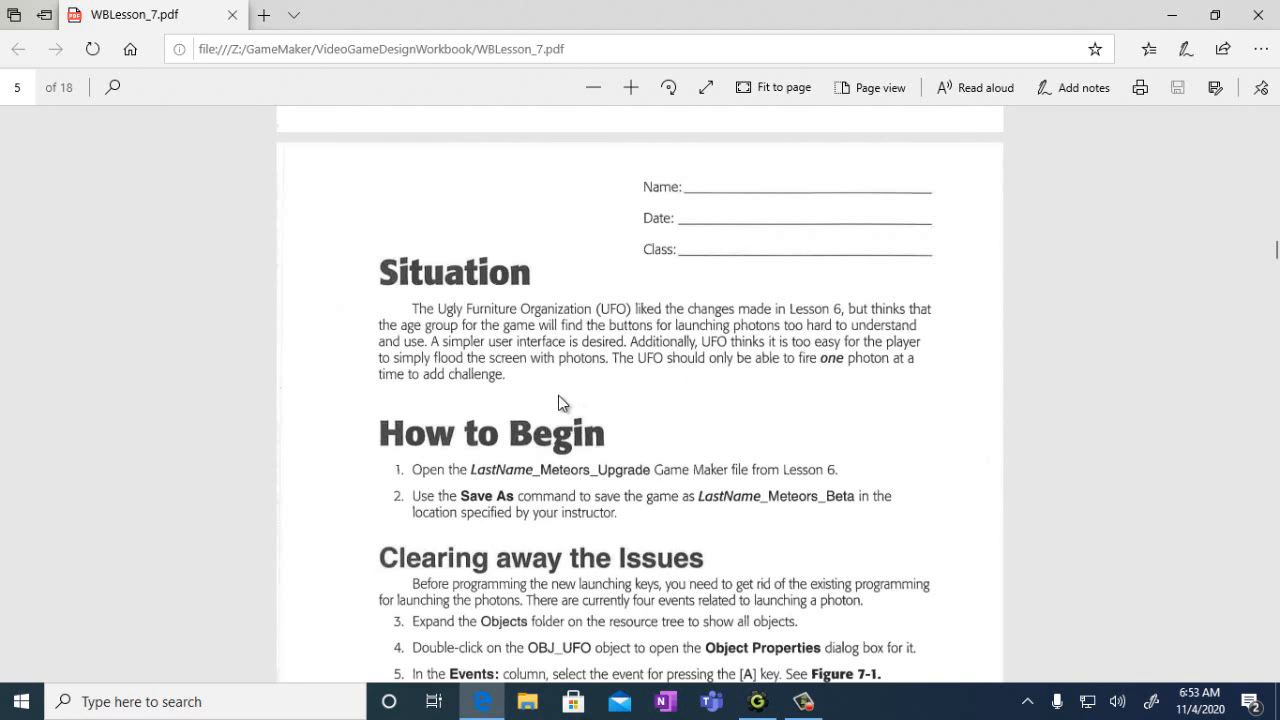
- Read the workbook's How to Begin and Clearing away the Issues sections, highlighting steps 3 to 8 on deleting the launching events
scroll(742, 394, "down", 3)
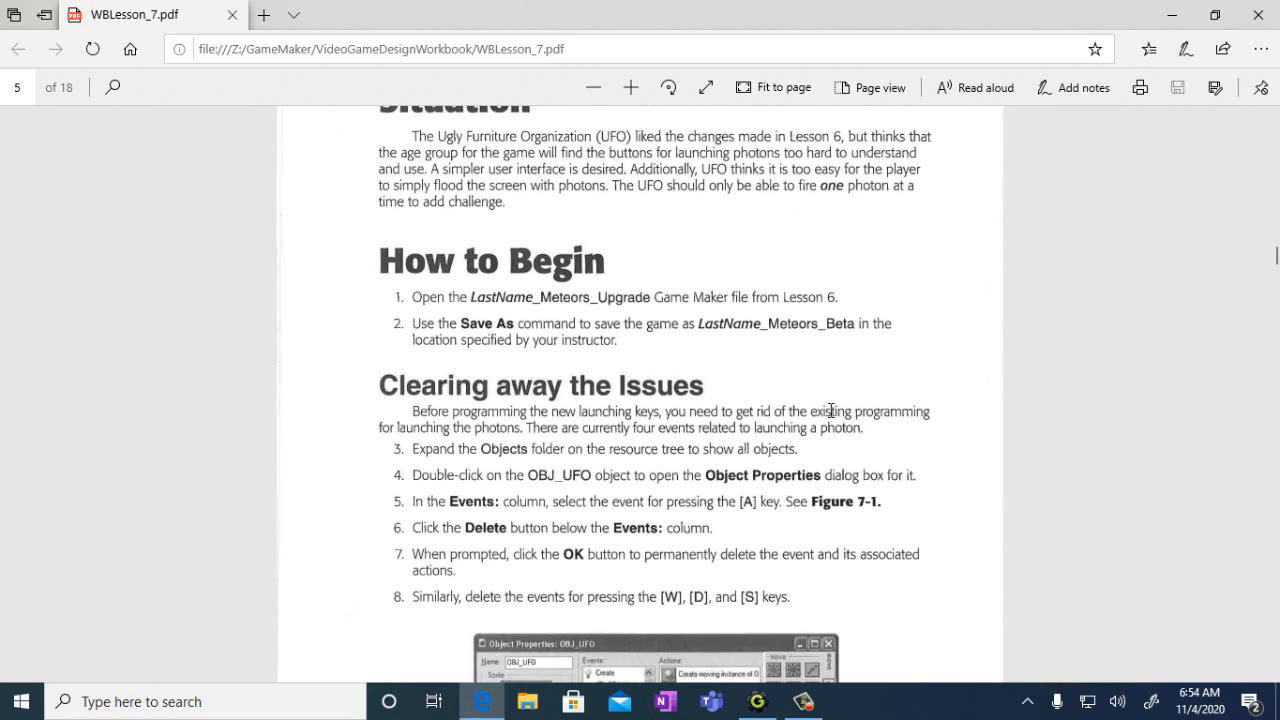
left_click(757, 701)
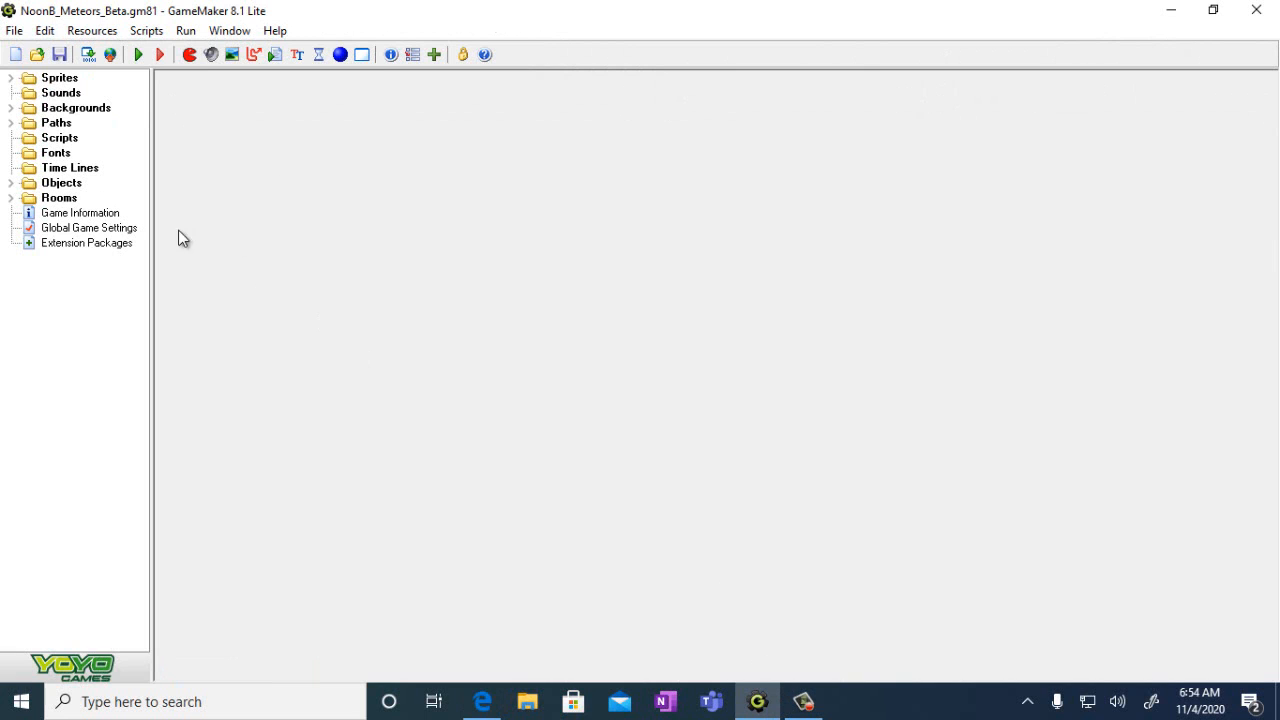
left_click(757, 701)
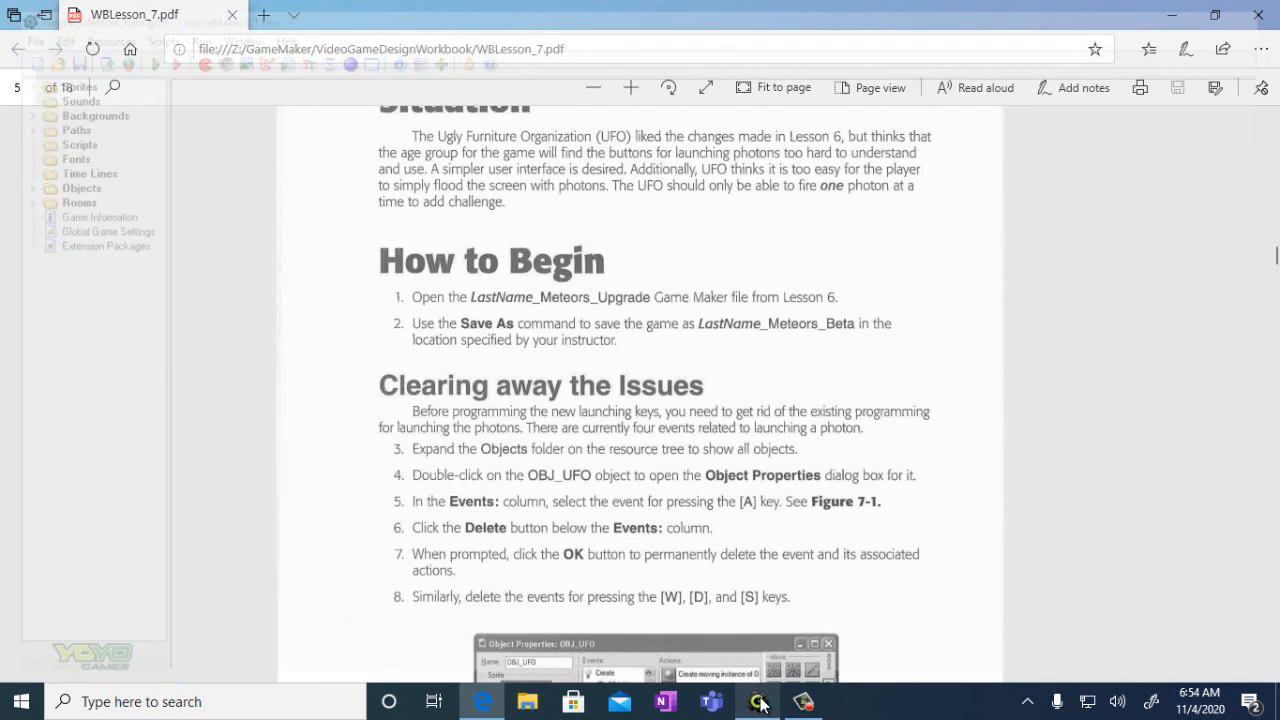
scroll(467, 419, "down", 2)
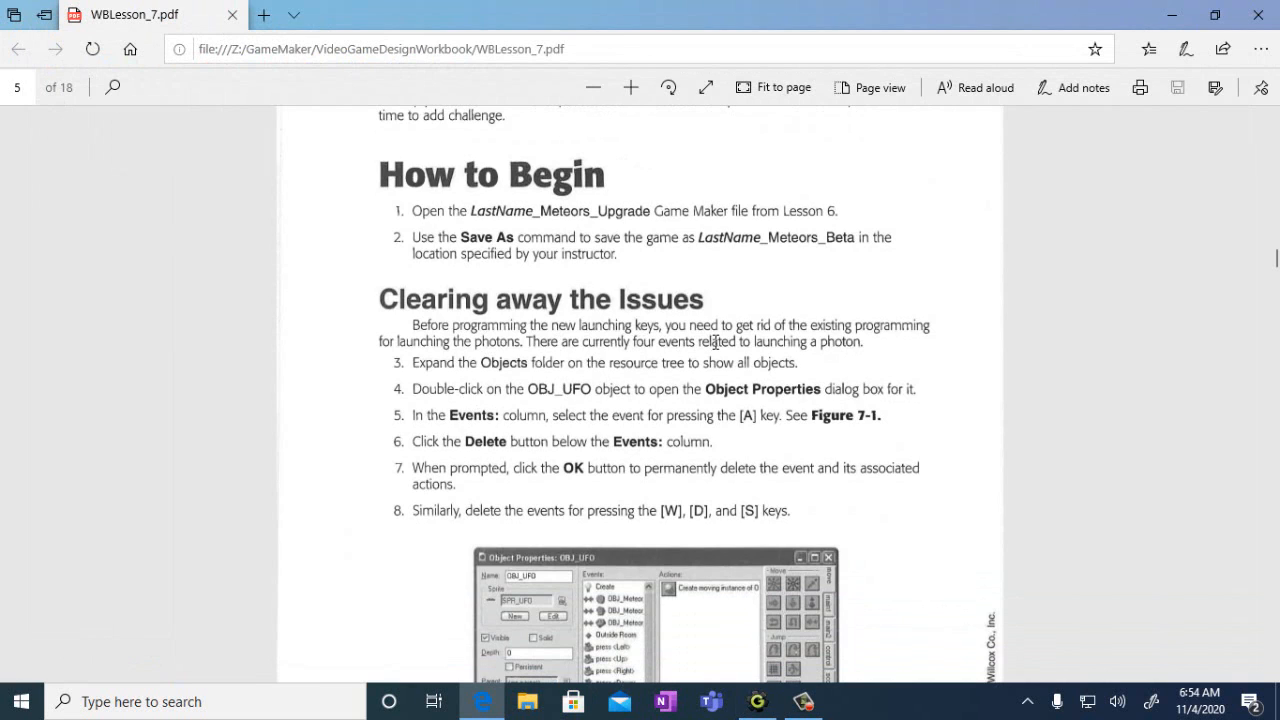
scroll(805, 341, "down", 1)
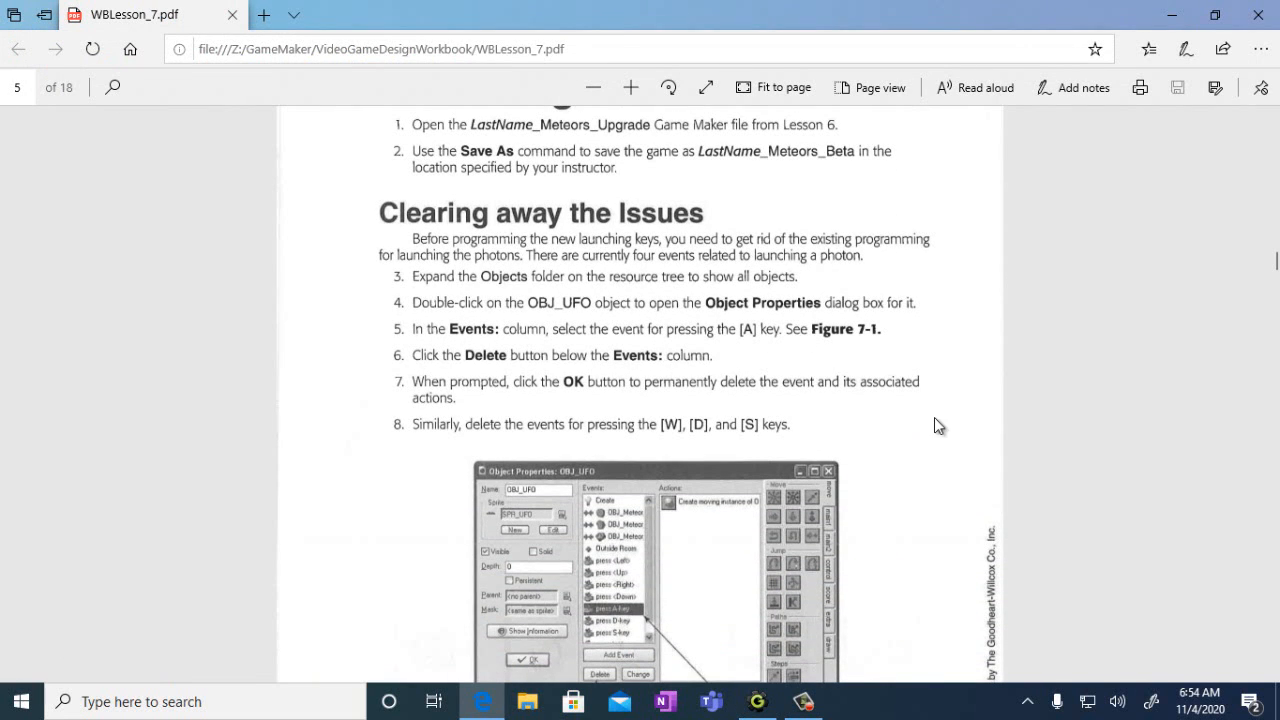
left_click_drag(1273, 265, 1273, 277)
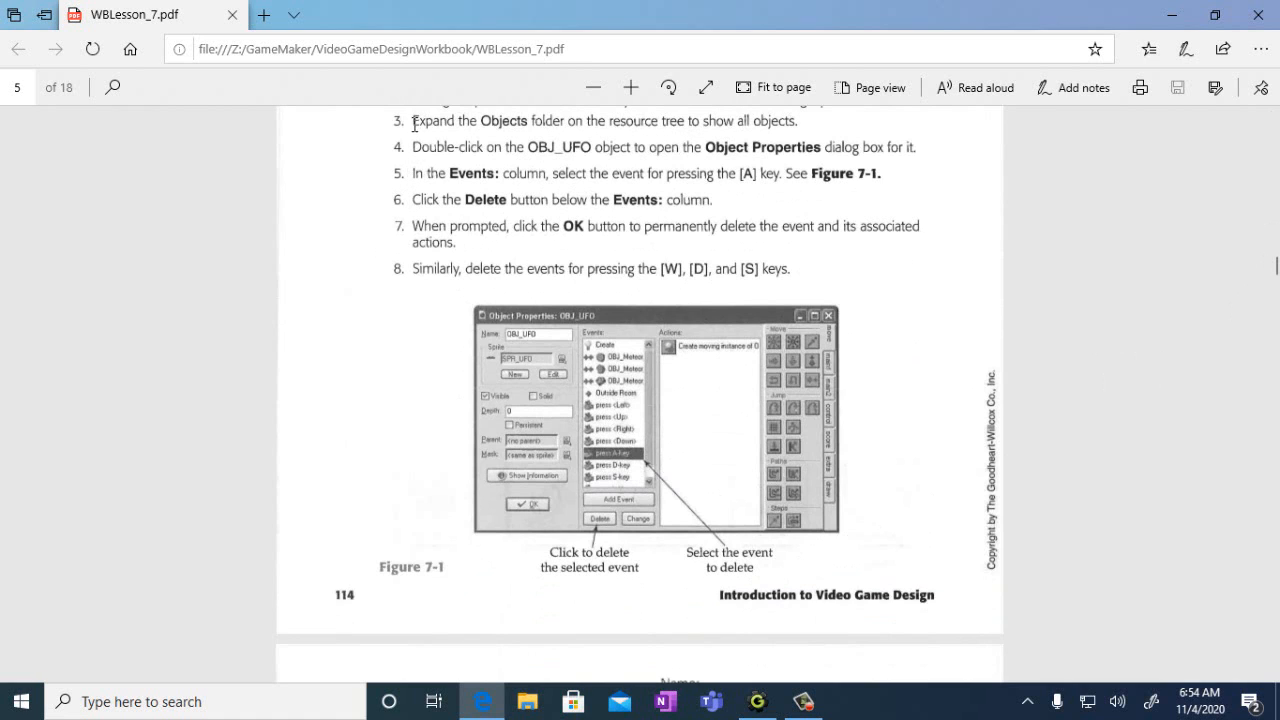
left_click_drag(414, 122, 792, 297)
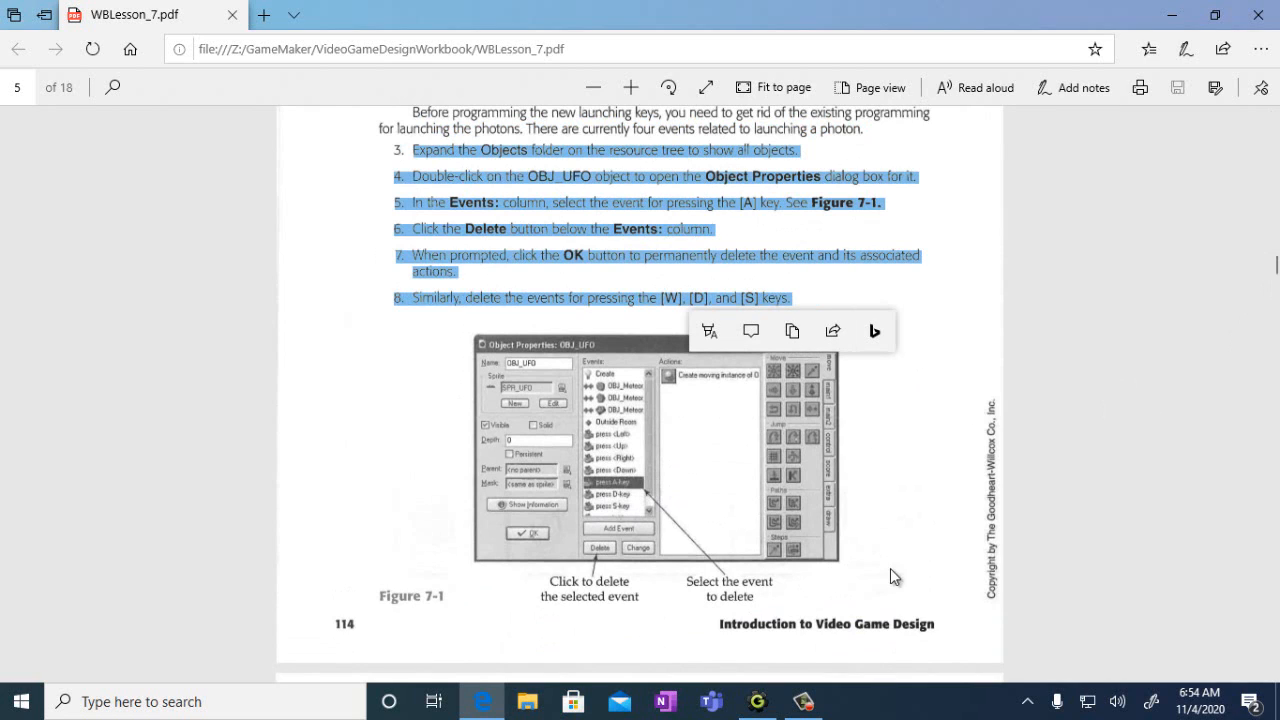
- Switch to GameMaker, open the properties of obj_UFO and delete its press A-key event with all its actions
left_click(757, 701)
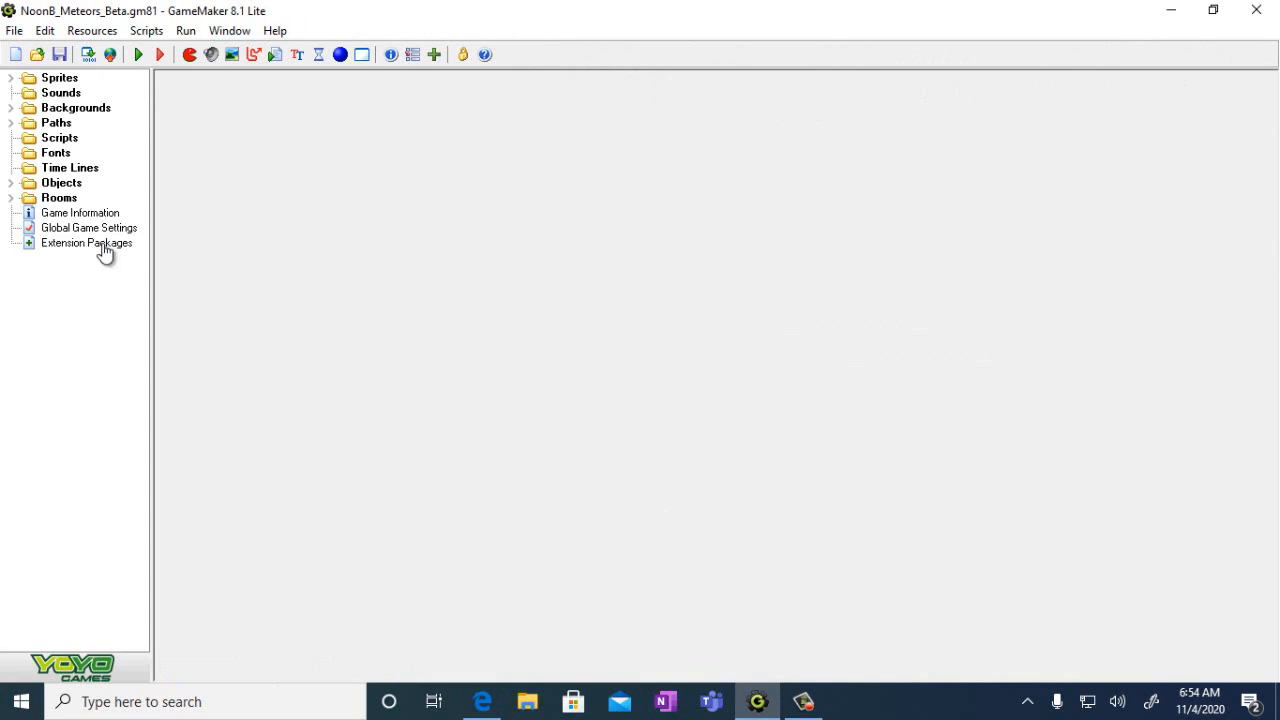
left_click(11, 183)
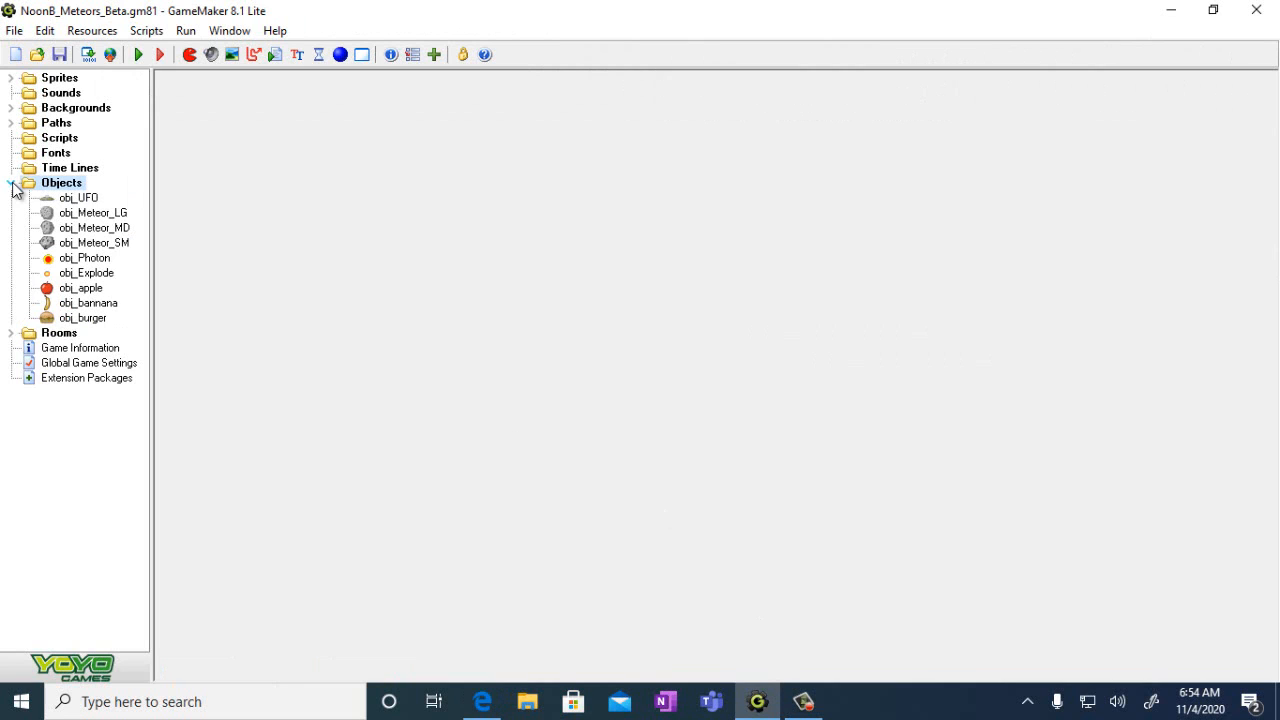
double_click(88, 202)
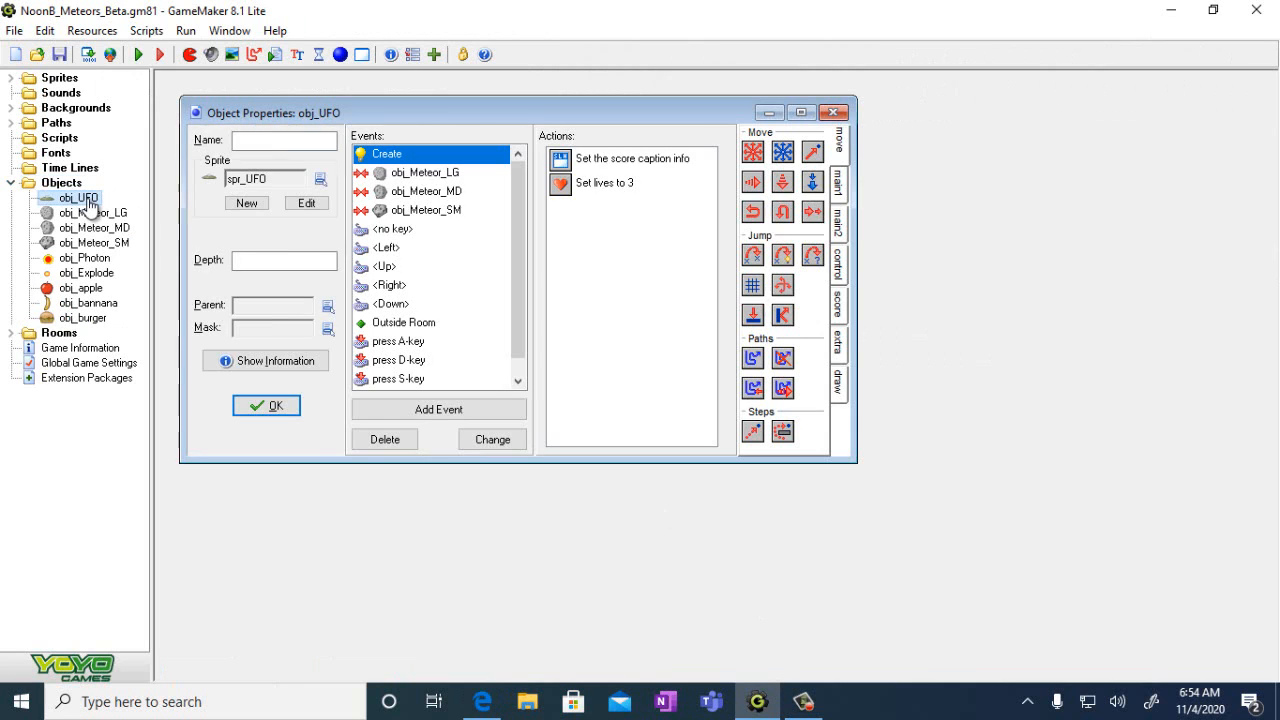
left_click(398, 342)
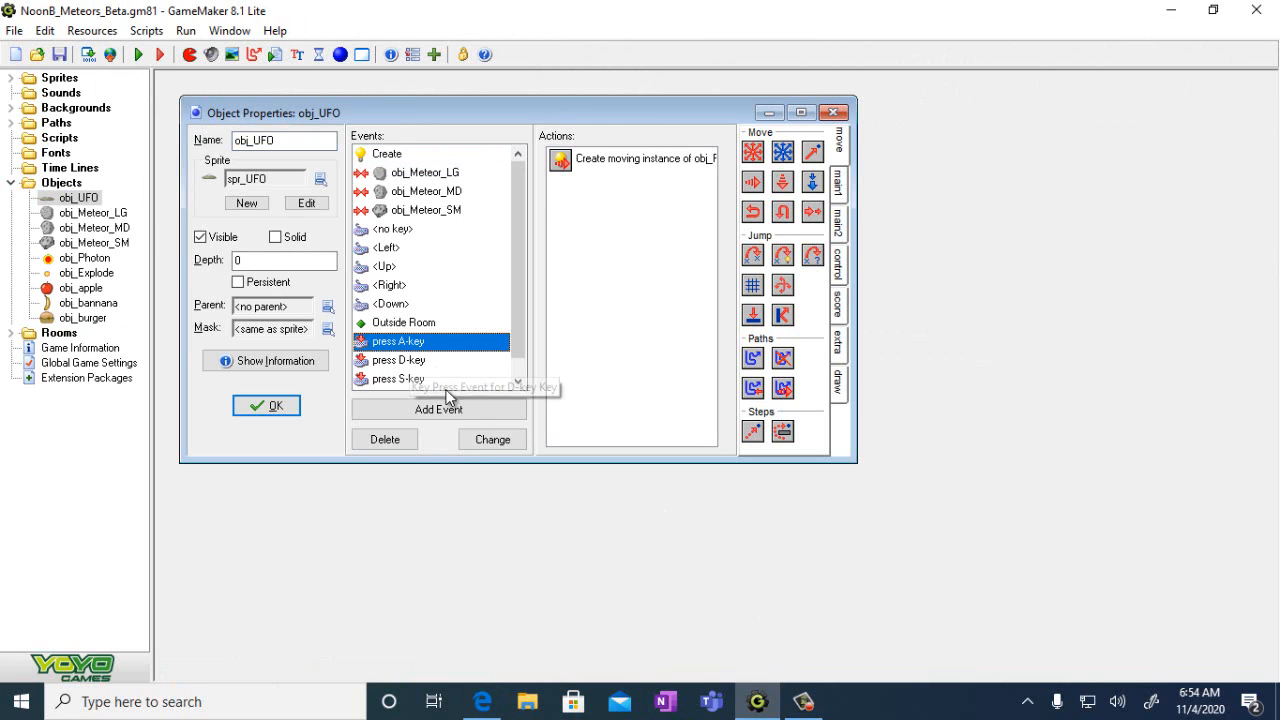
left_click(398, 446)
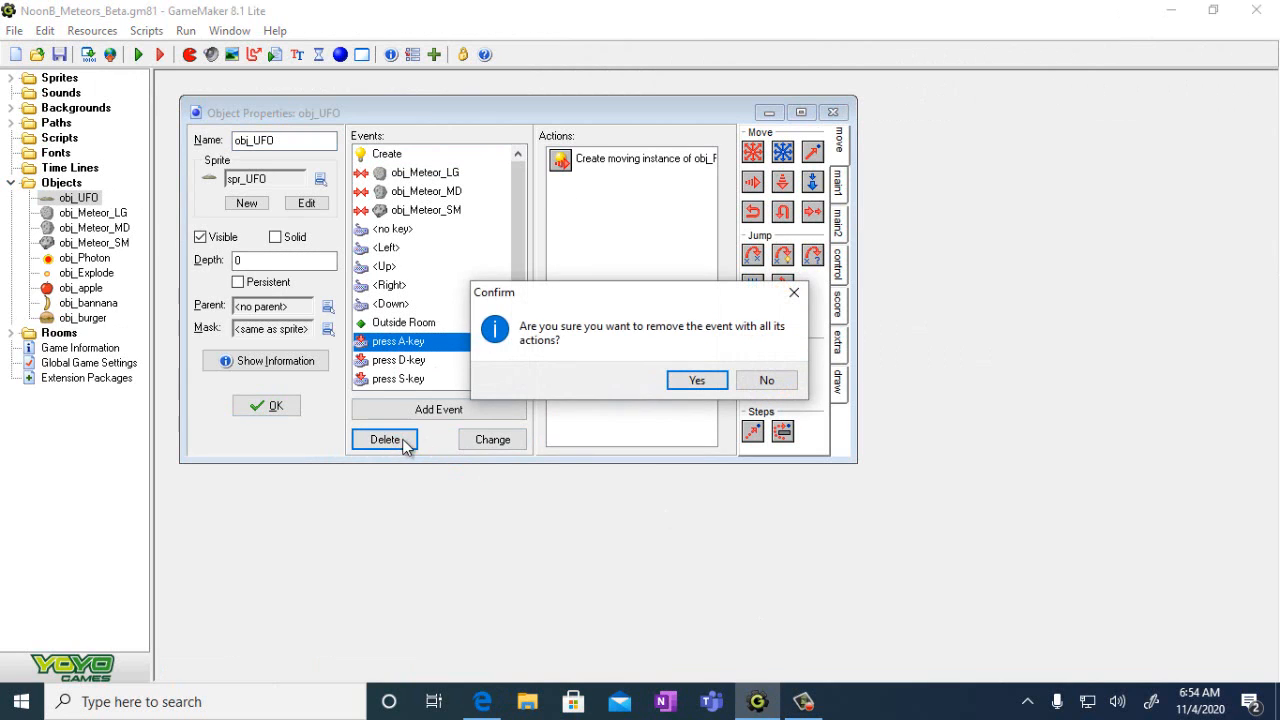
left_click(690, 381)
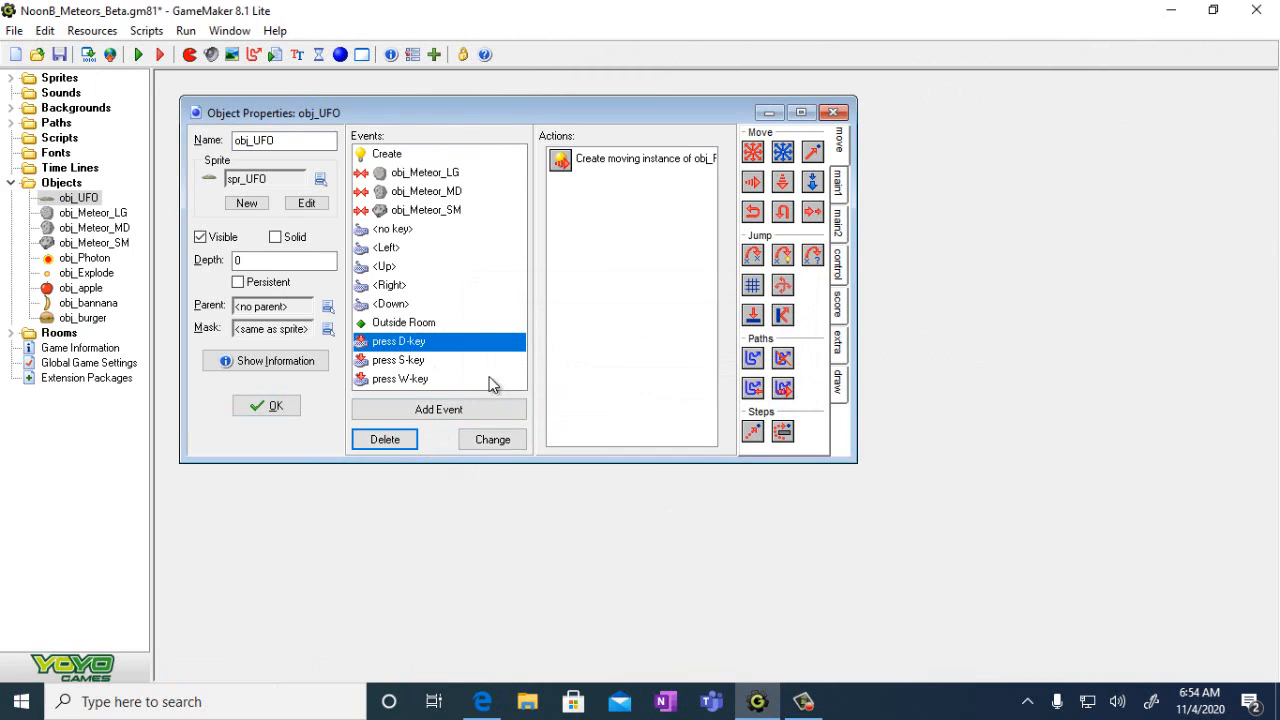
- Delete the press D-key, press S-key and press W-key events from obj_UFO
left_click(386, 441)
left_click(690, 381)
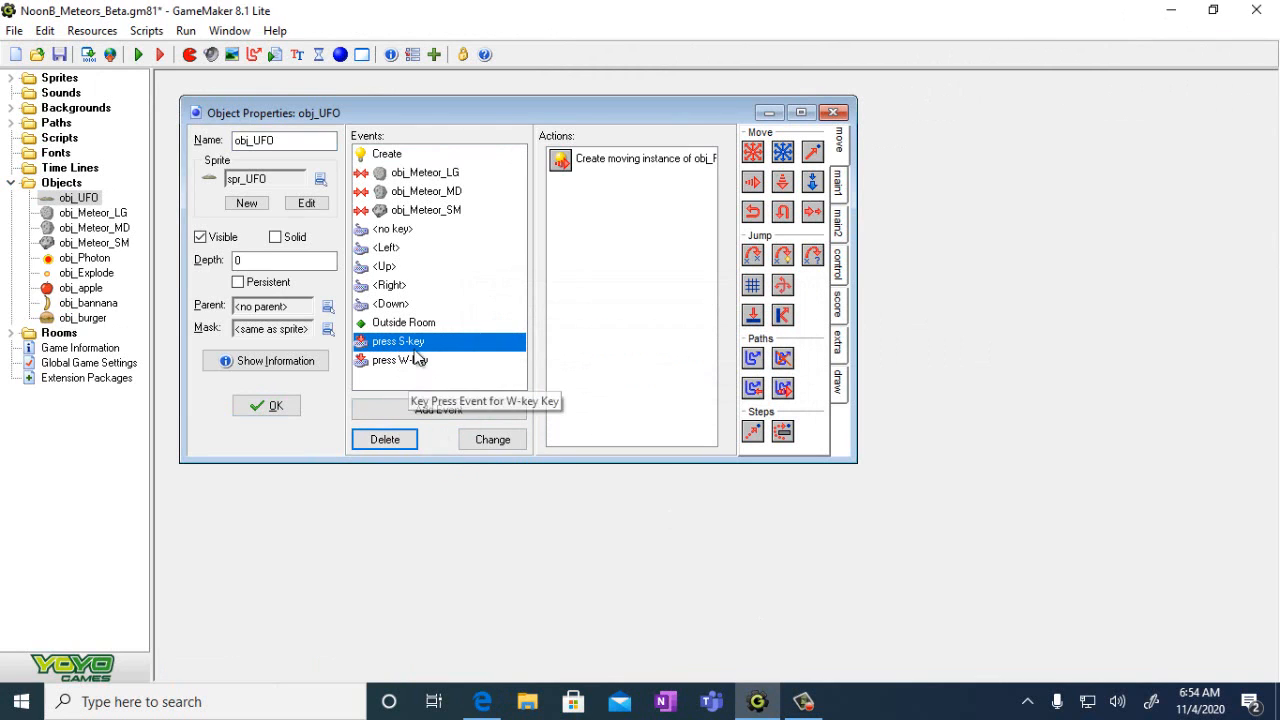
left_click(384, 440)
left_click(697, 382)
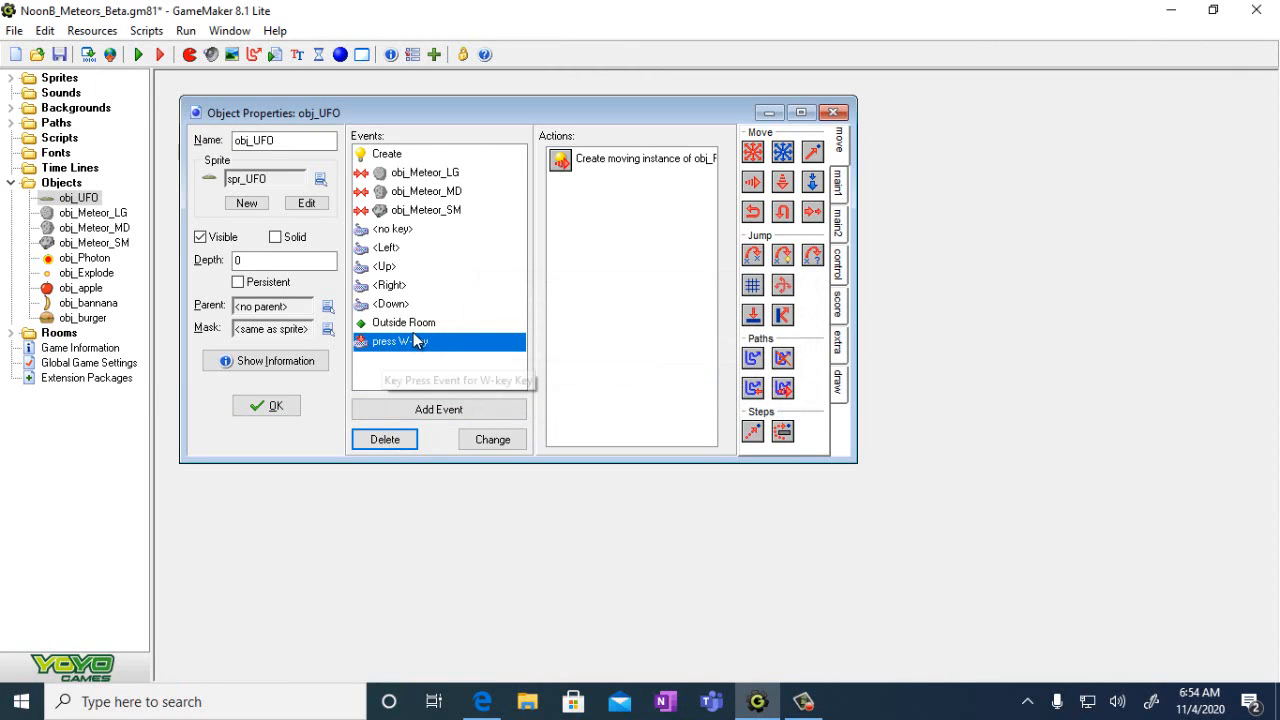
left_click(398, 442)
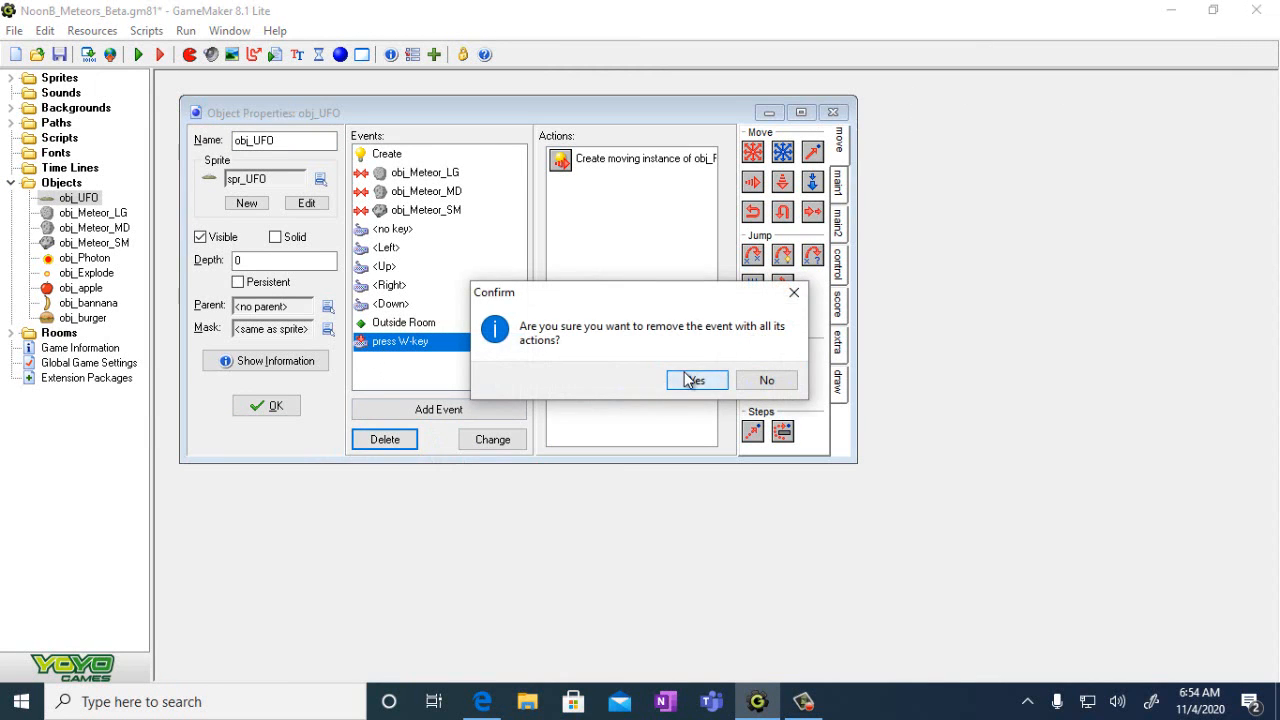
left_click(690, 380)
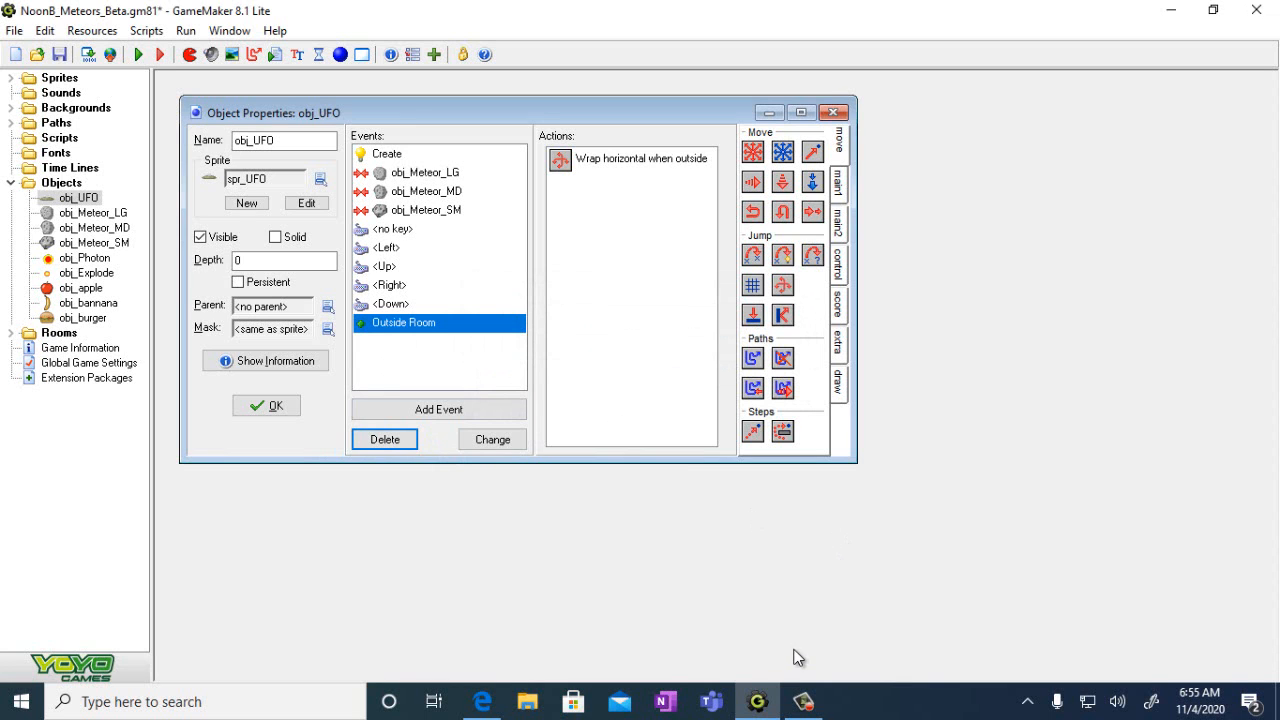
- Switch to the workbook PDF and review steps 9 to 18 of the Adding the New Event section
left_click(482, 701)
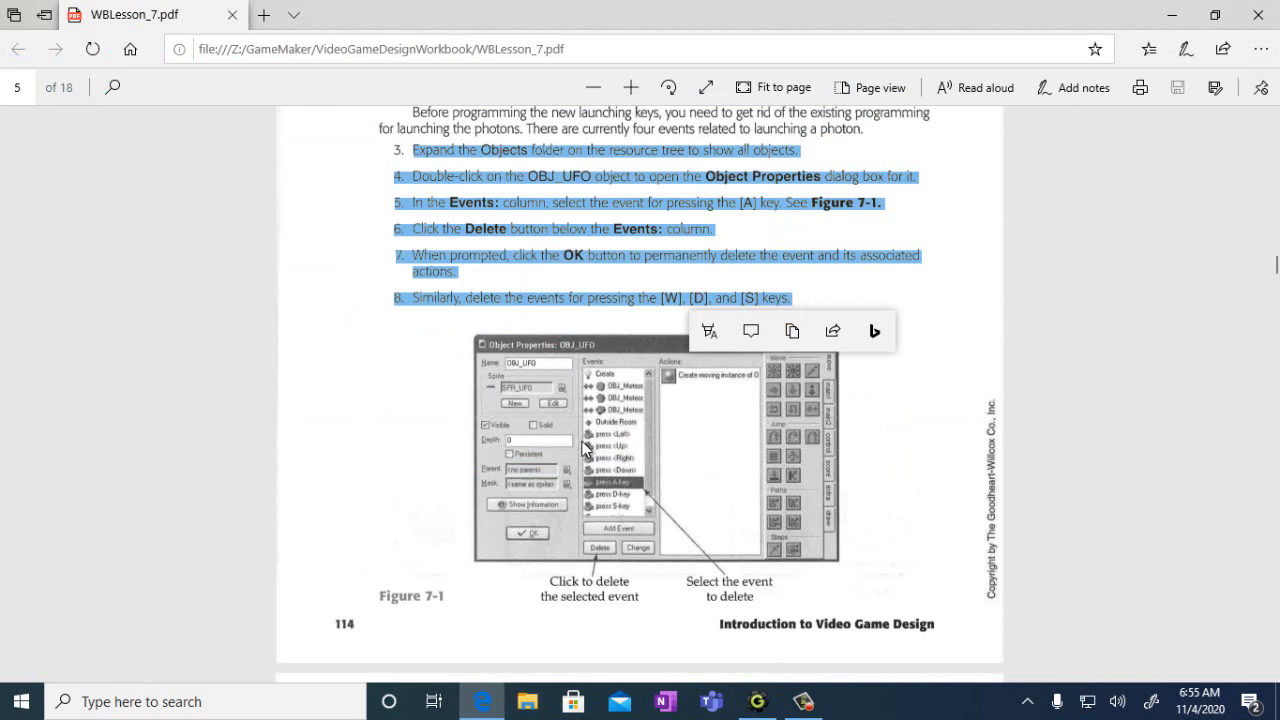
scroll(585, 448, "down", 5)
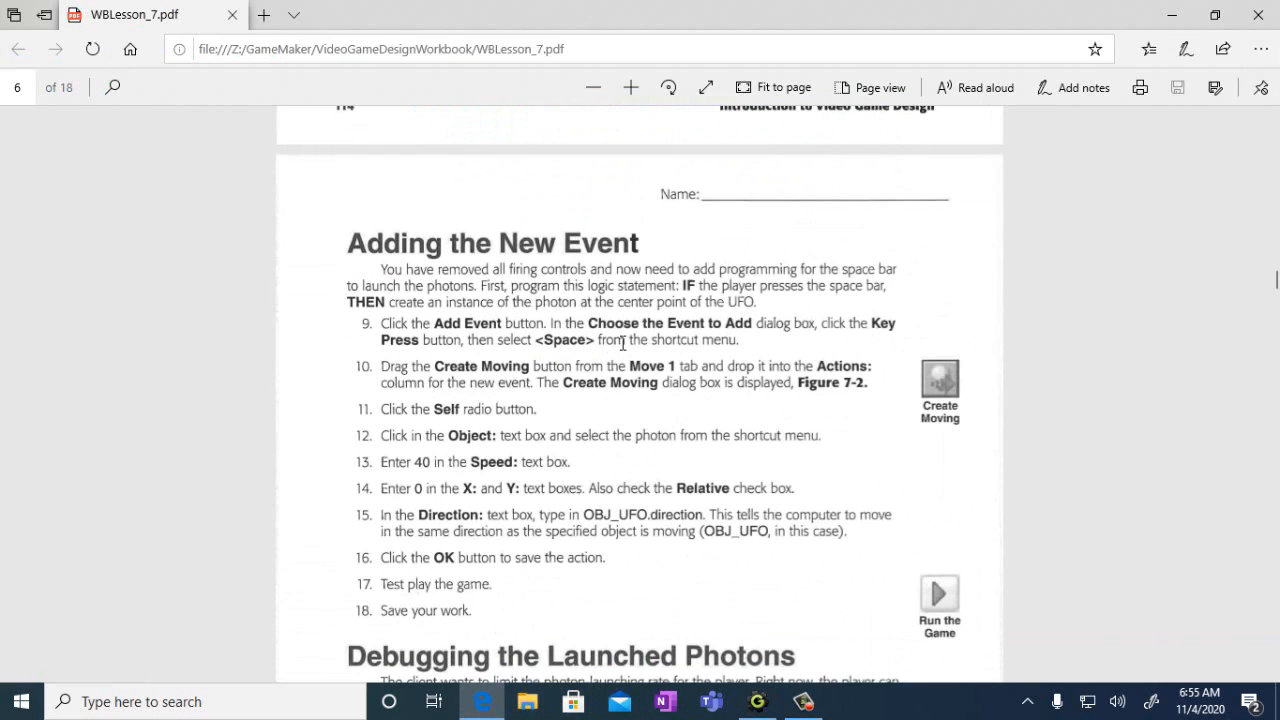
scroll(720, 390, "down", 2)
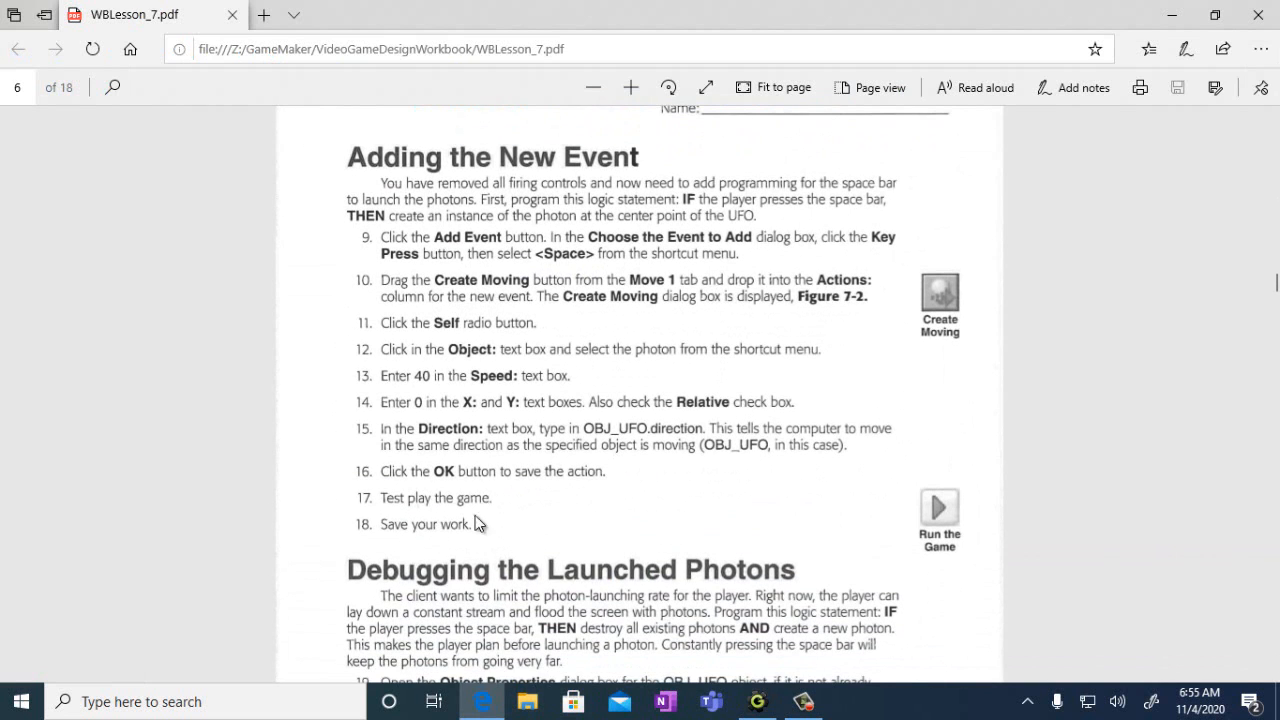
left_click_drag(473, 524, 358, 237)
left_click(610, 531)
mouse_move(800, 703)
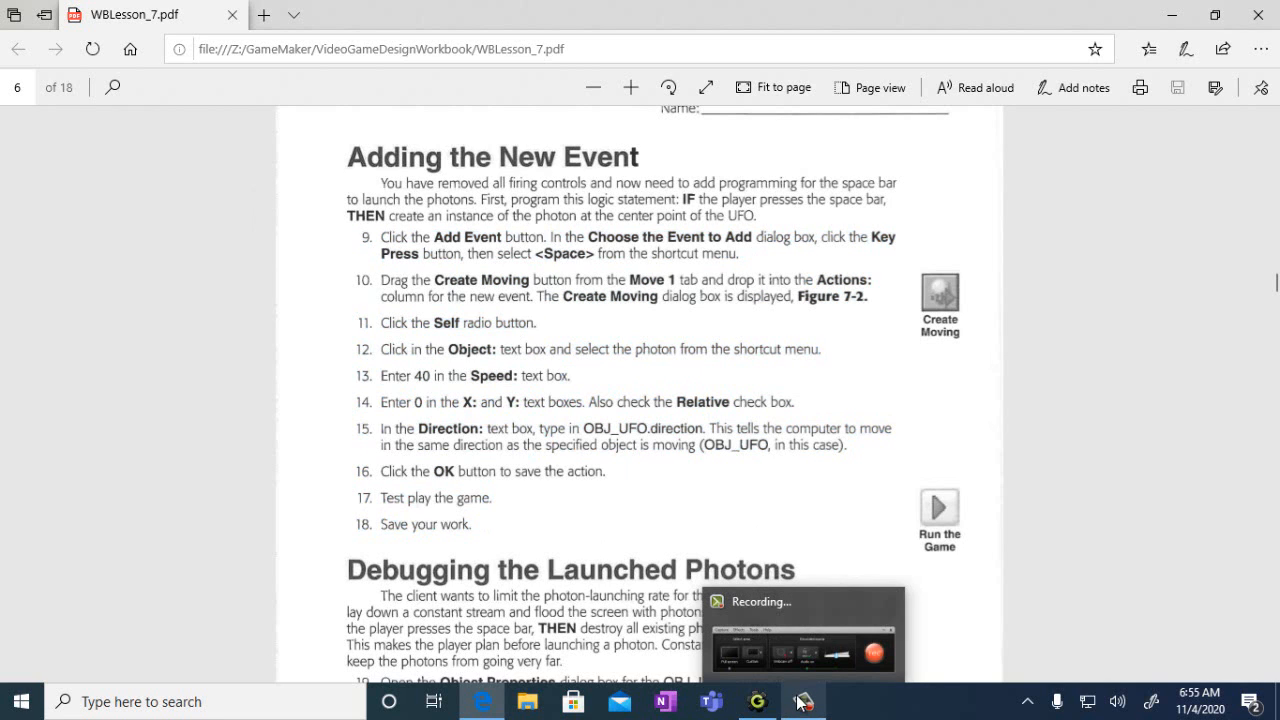
- Switch to GameMaker and add a Key Press event for <Space> to obj_UFO
left_click(757, 701)
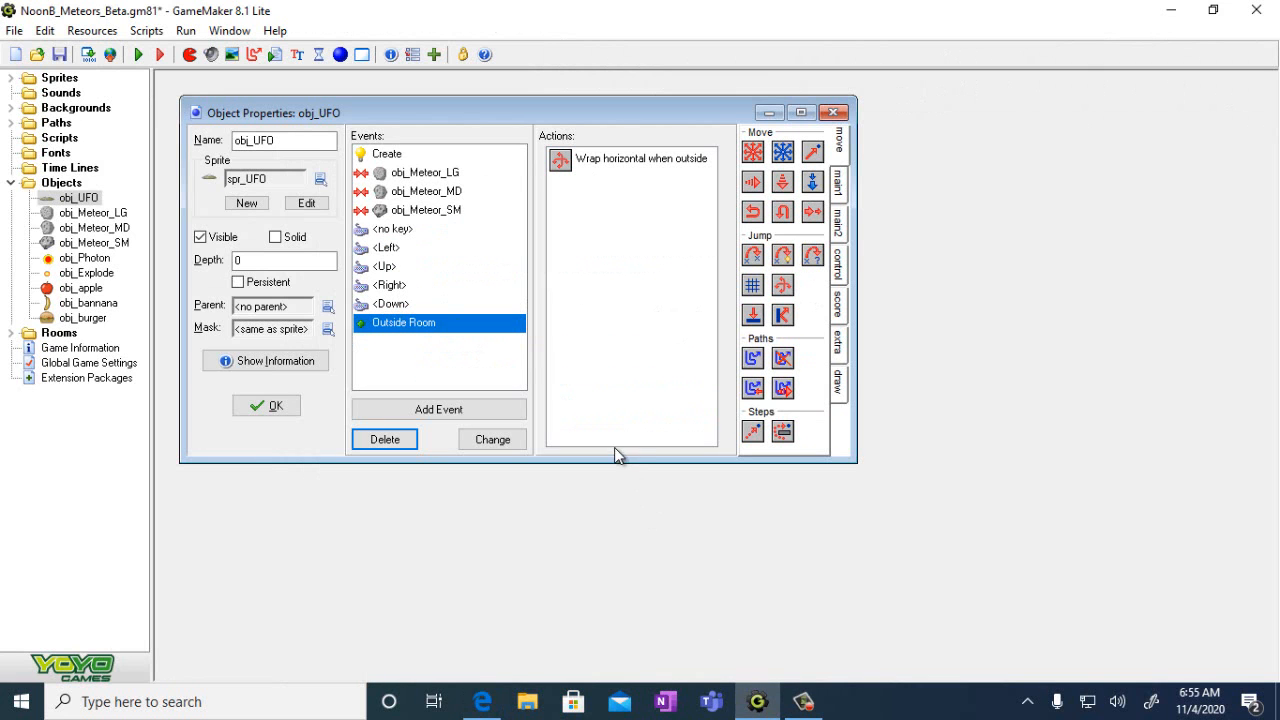
left_click(441, 409)
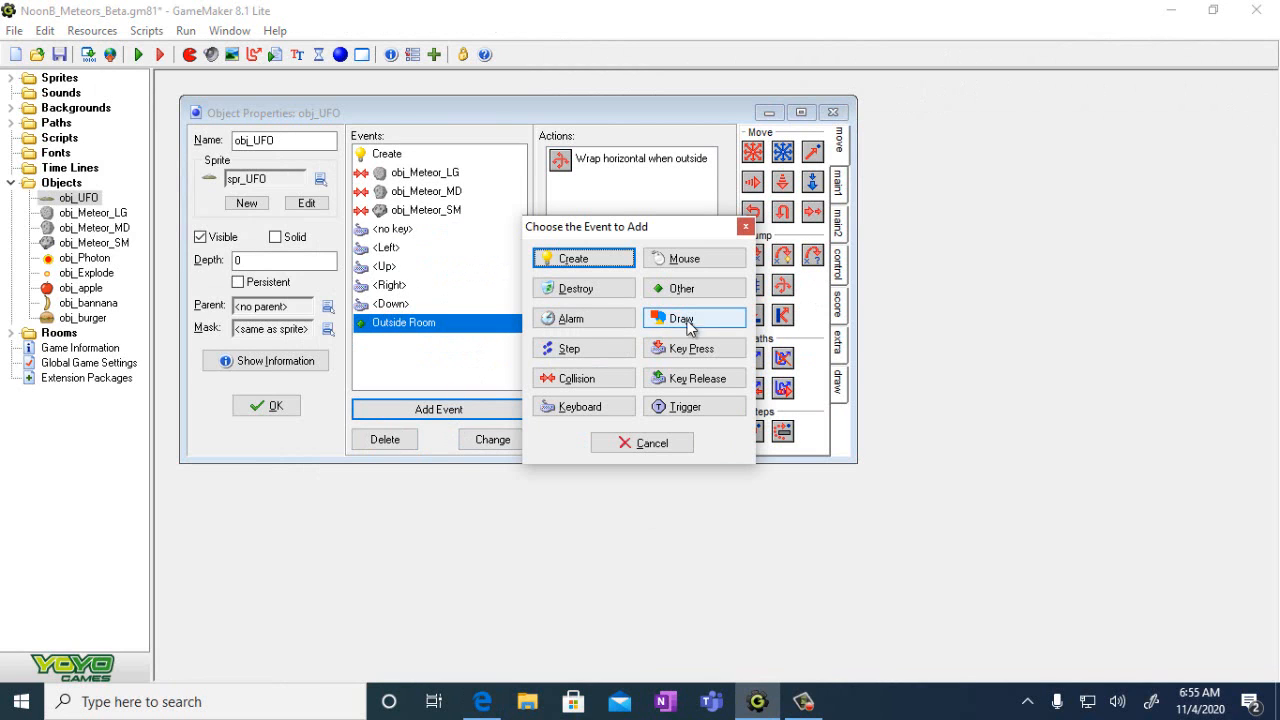
left_click(697, 356)
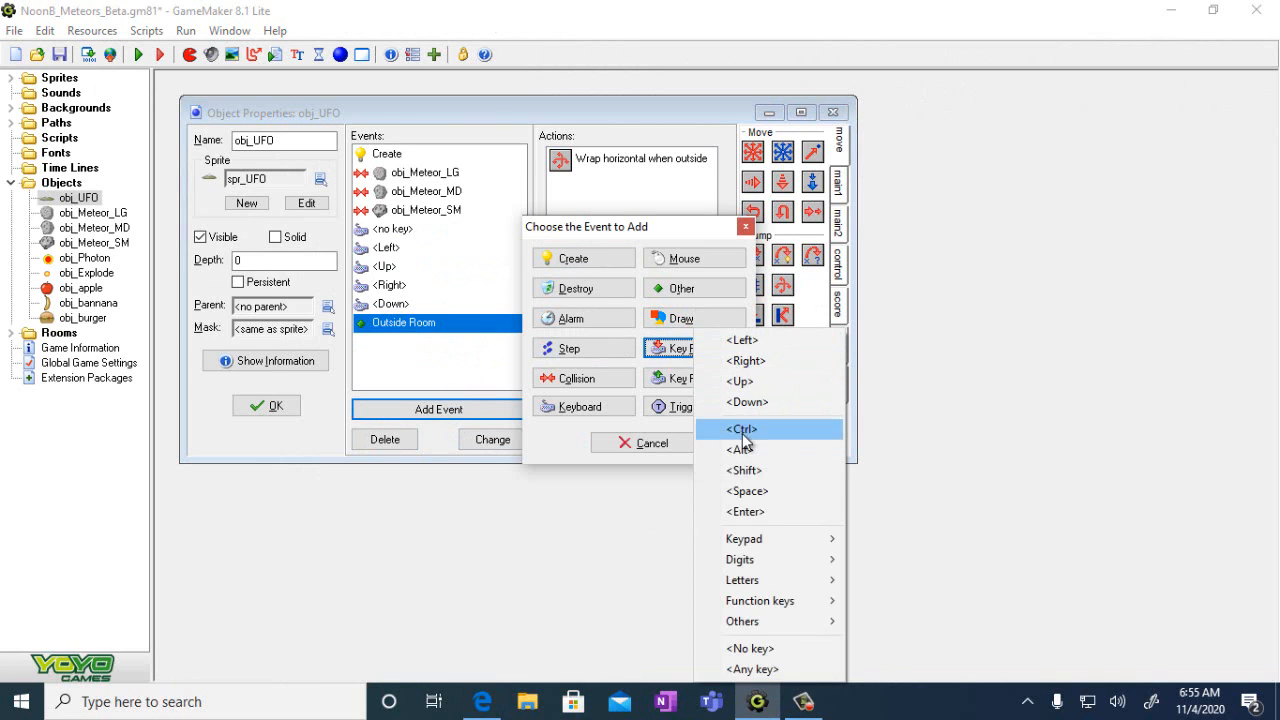
left_click(748, 491)
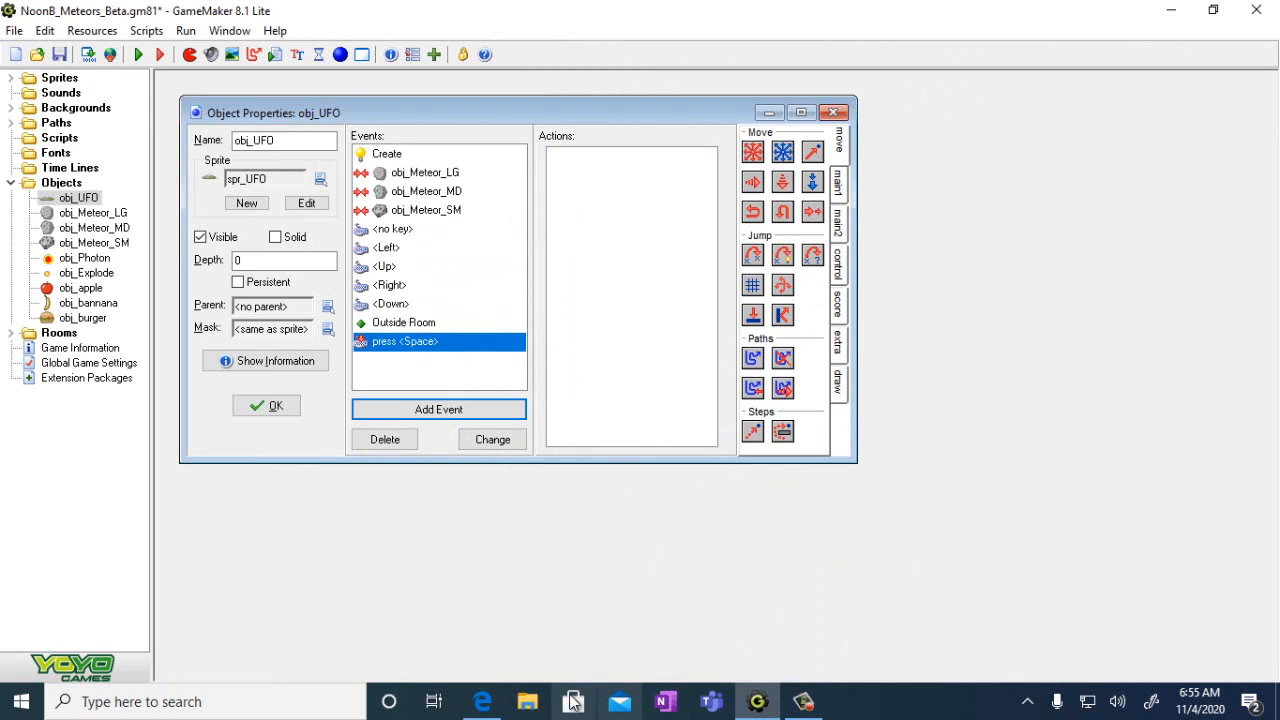
- Check step 10 in the workbook PDF and add a Create Moving action to obj_UFO's press <Space> event in GameMaker
left_click(487, 702)
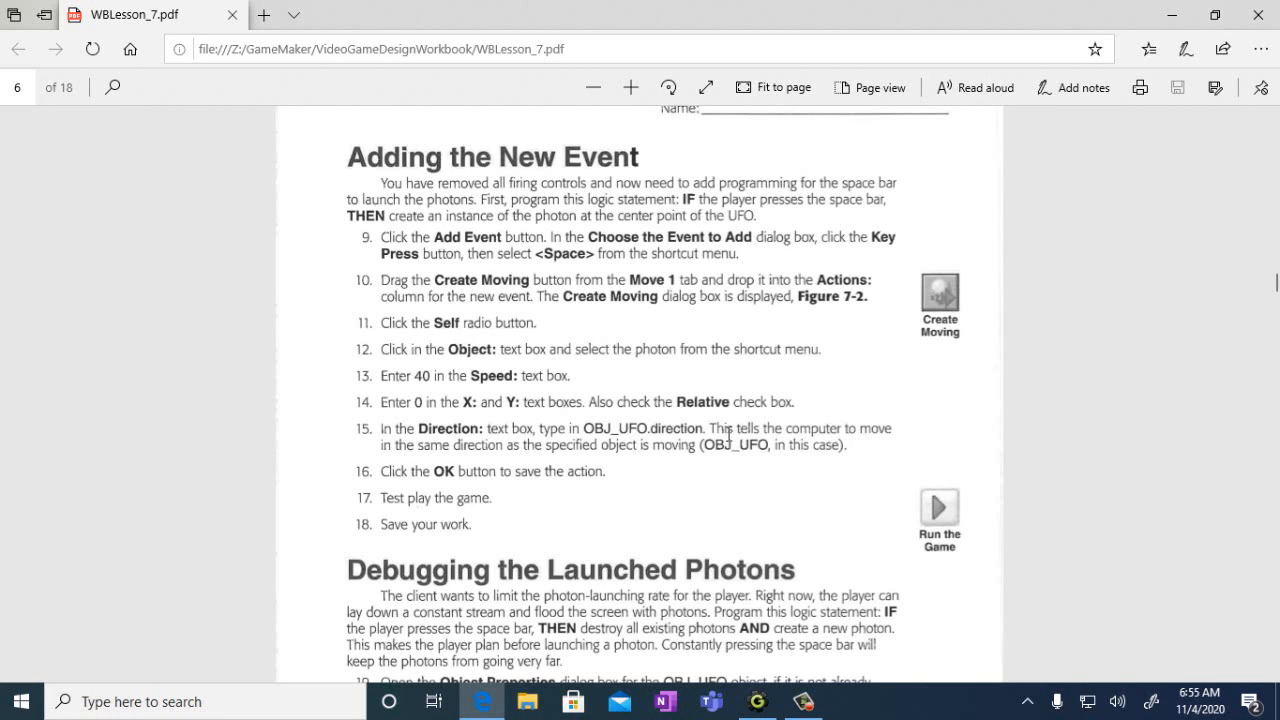
left_click(757, 704)
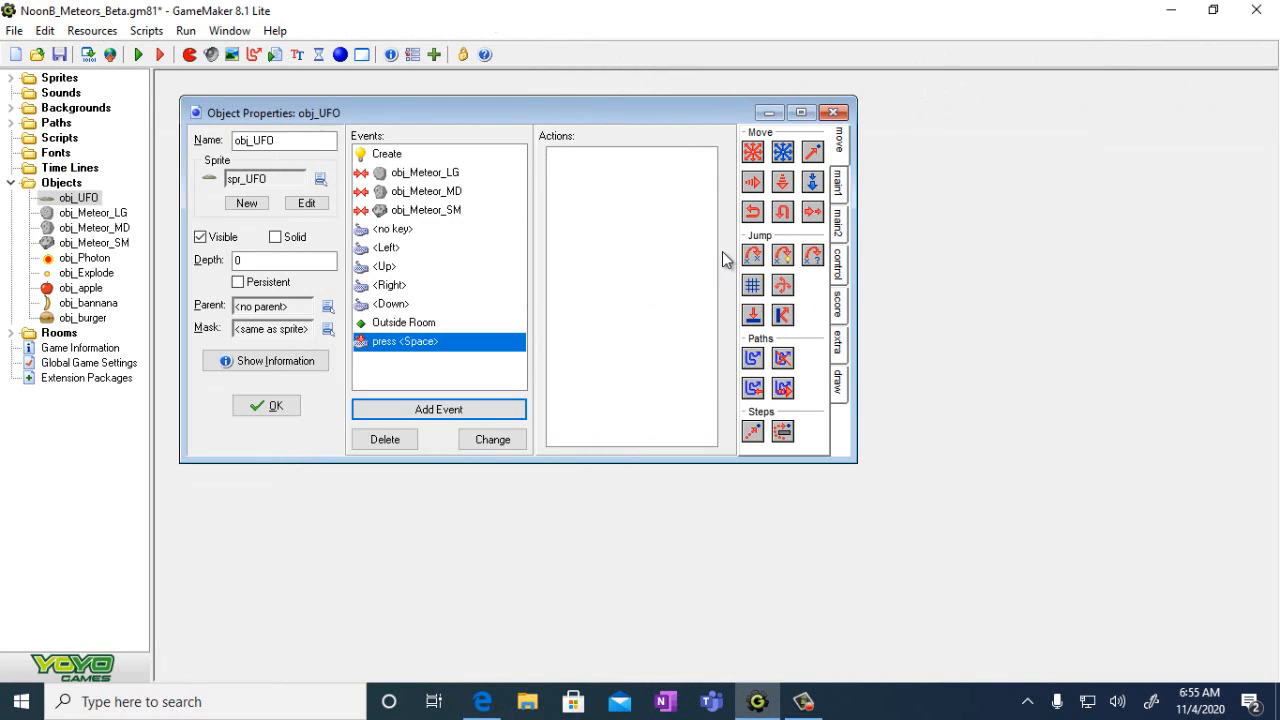
left_click(839, 186)
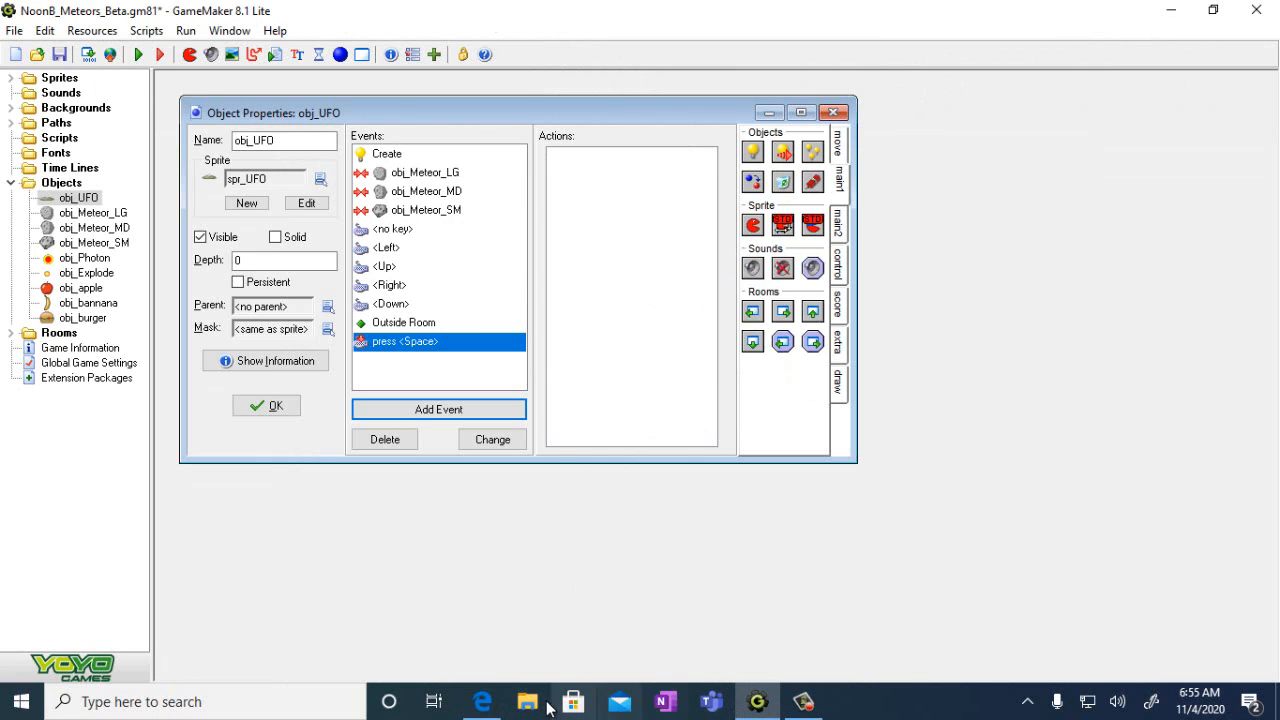
left_click(482, 701)
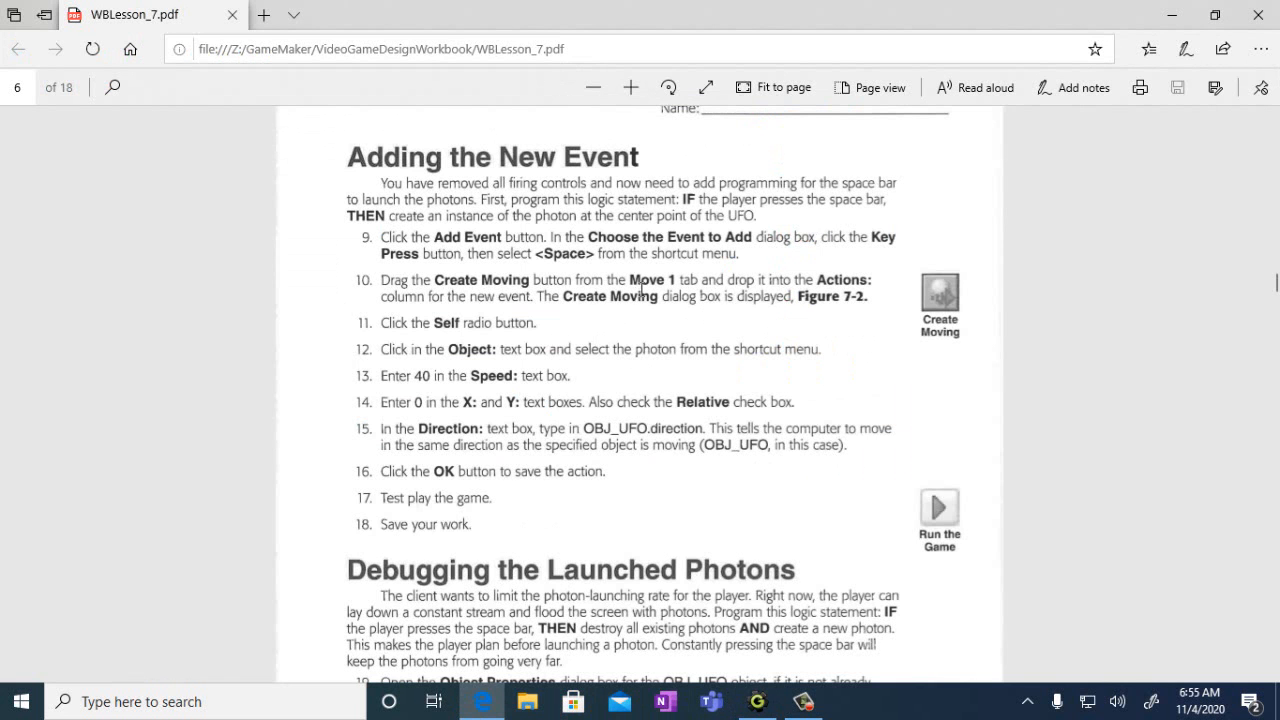
left_click_drag(667, 279, 629, 280)
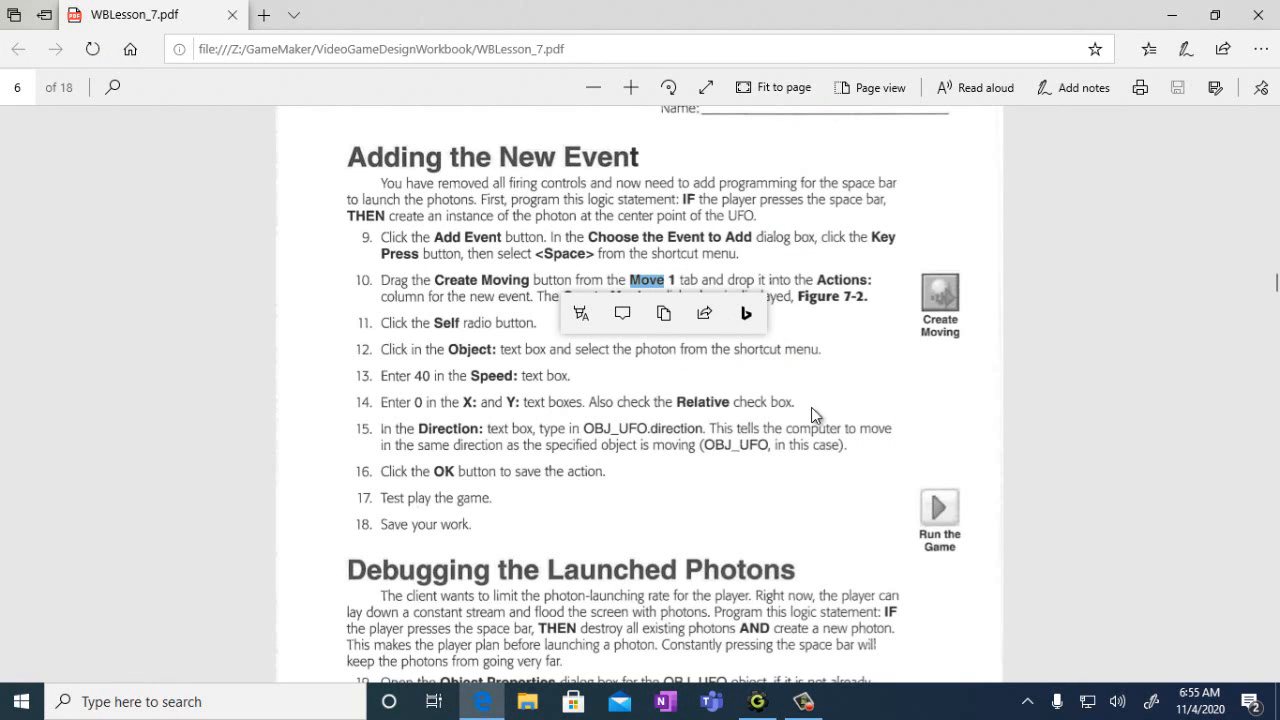
left_click(757, 701)
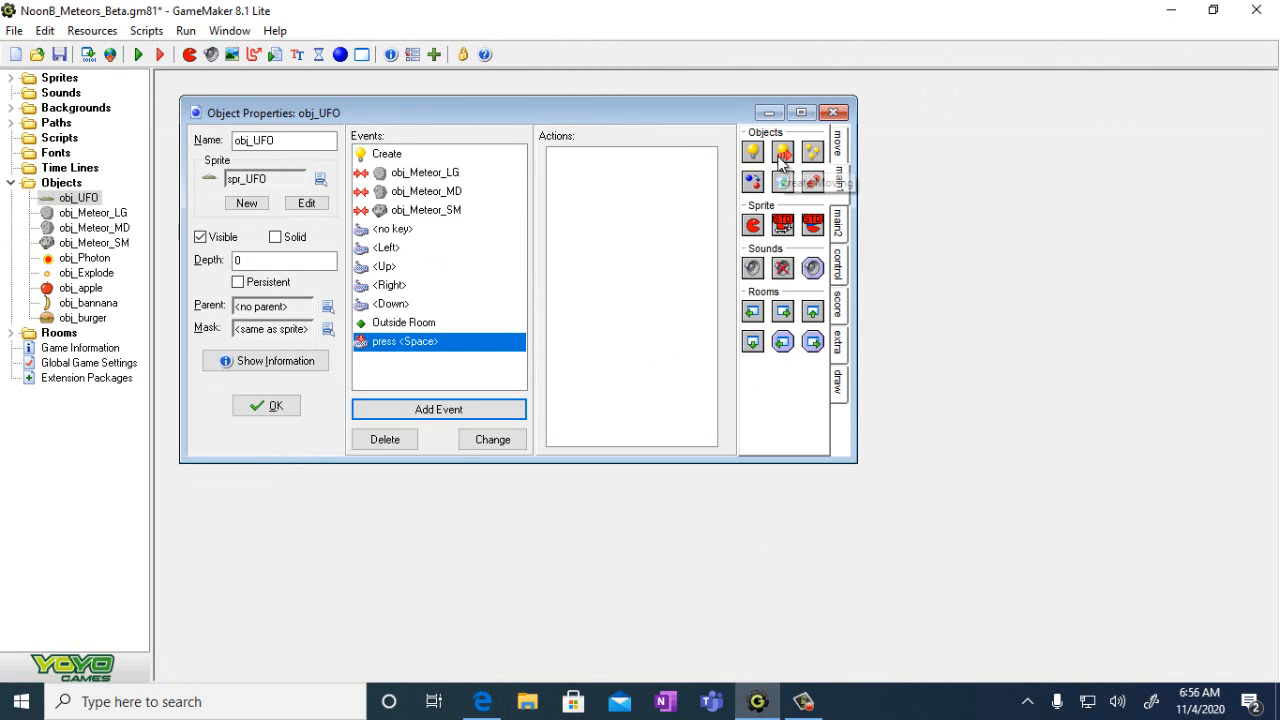
left_click_drag(783, 165, 589, 203)
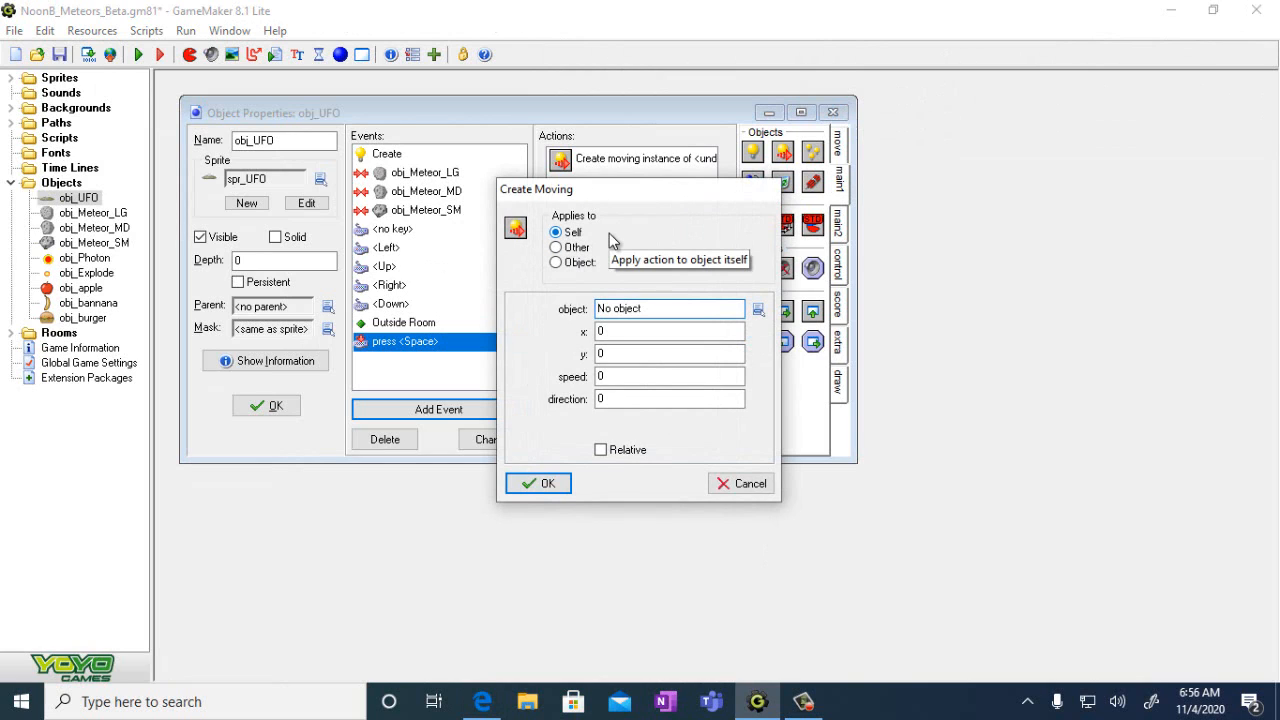
- Set the Create Moving action's object to obj_Photon and its speed to 40
left_click(758, 311)
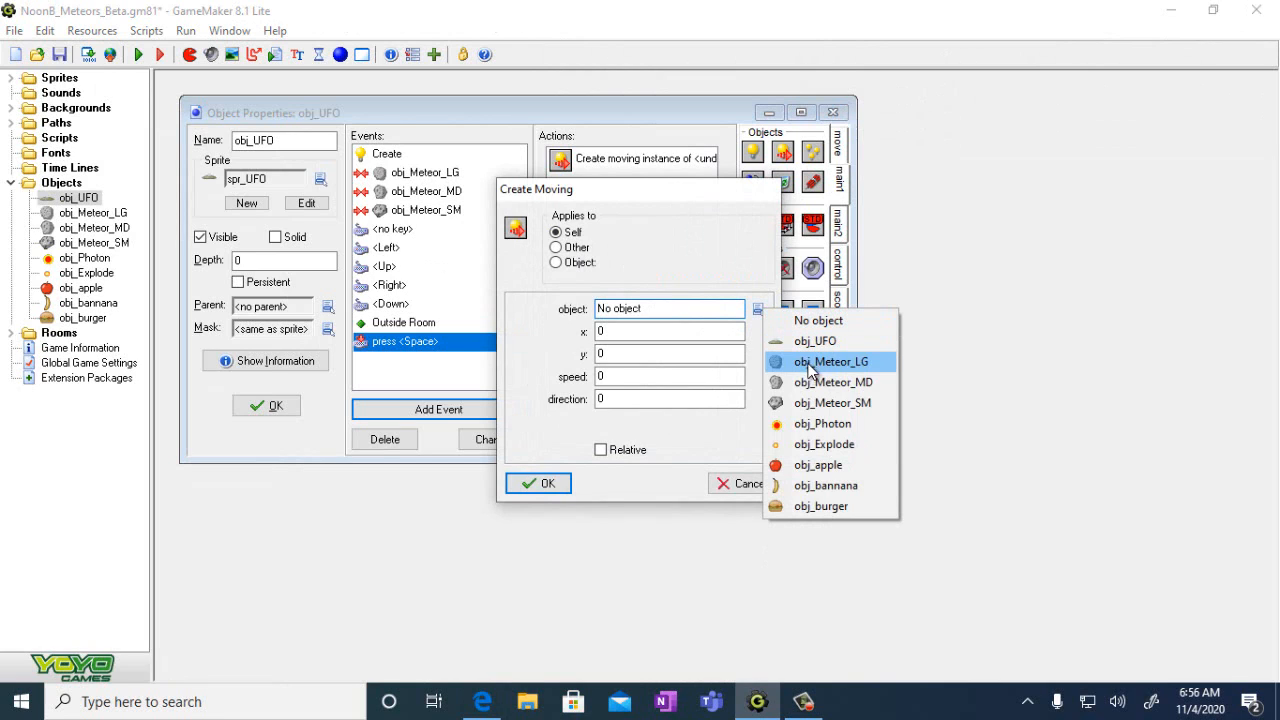
left_click(831, 425)
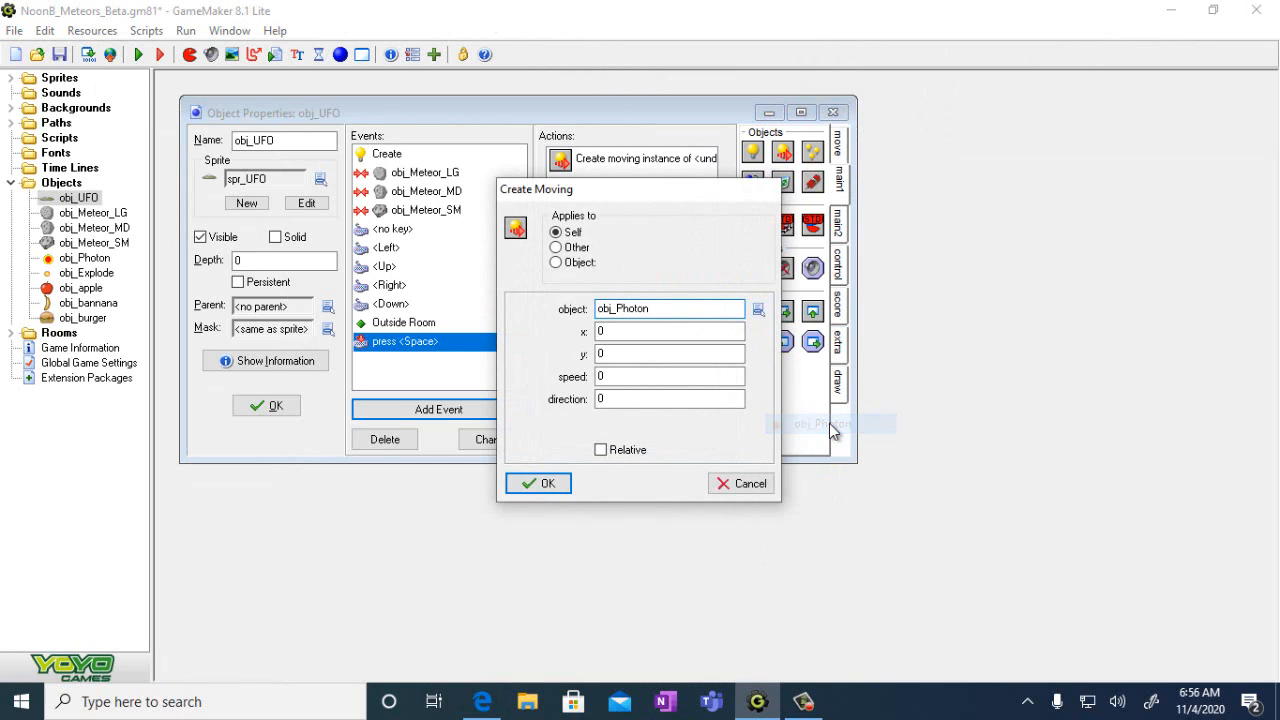
left_click(636, 375)
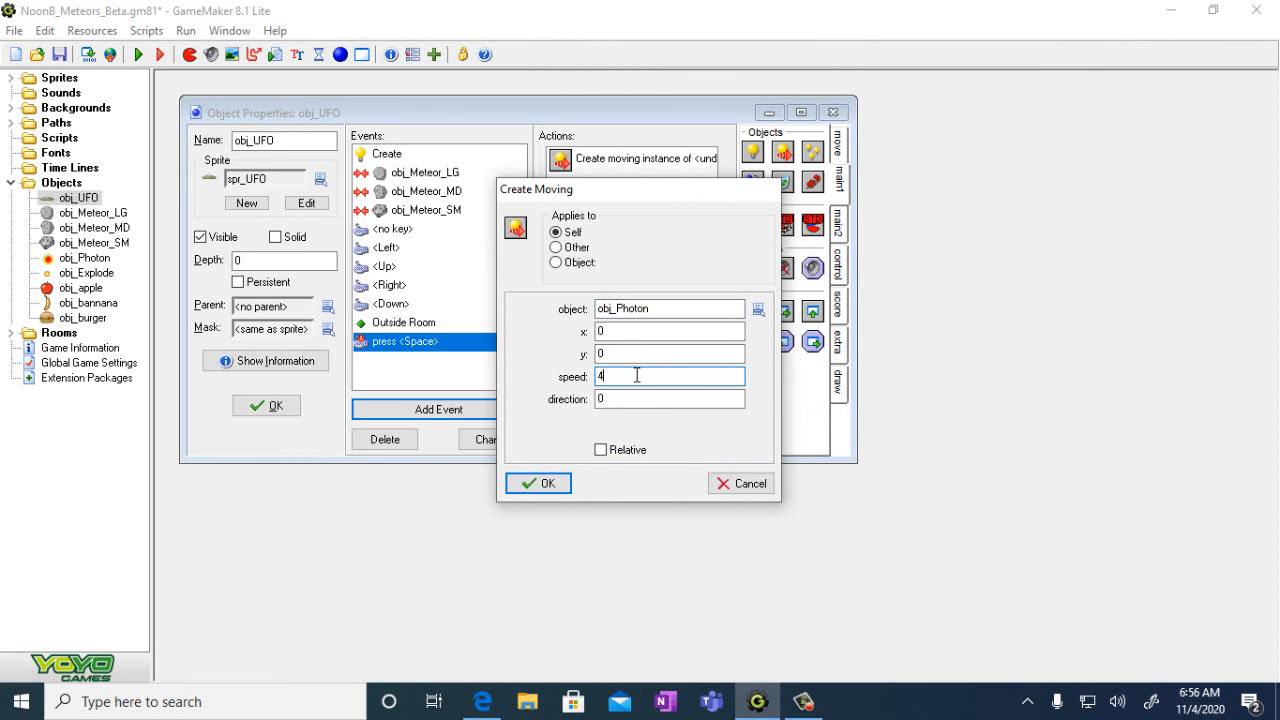
- Set the Create Moving direction to obj_UFO.direction, make it Relative and save the action
left_click(624, 399)
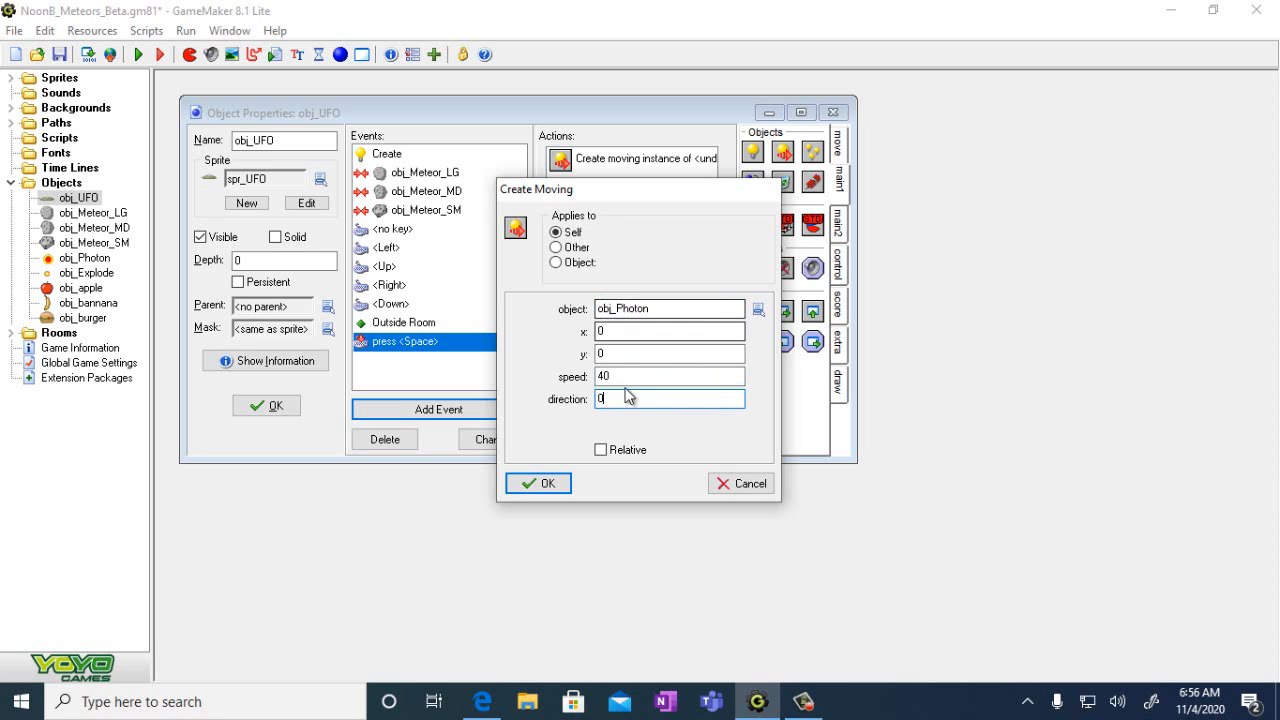
left_click(757, 312)
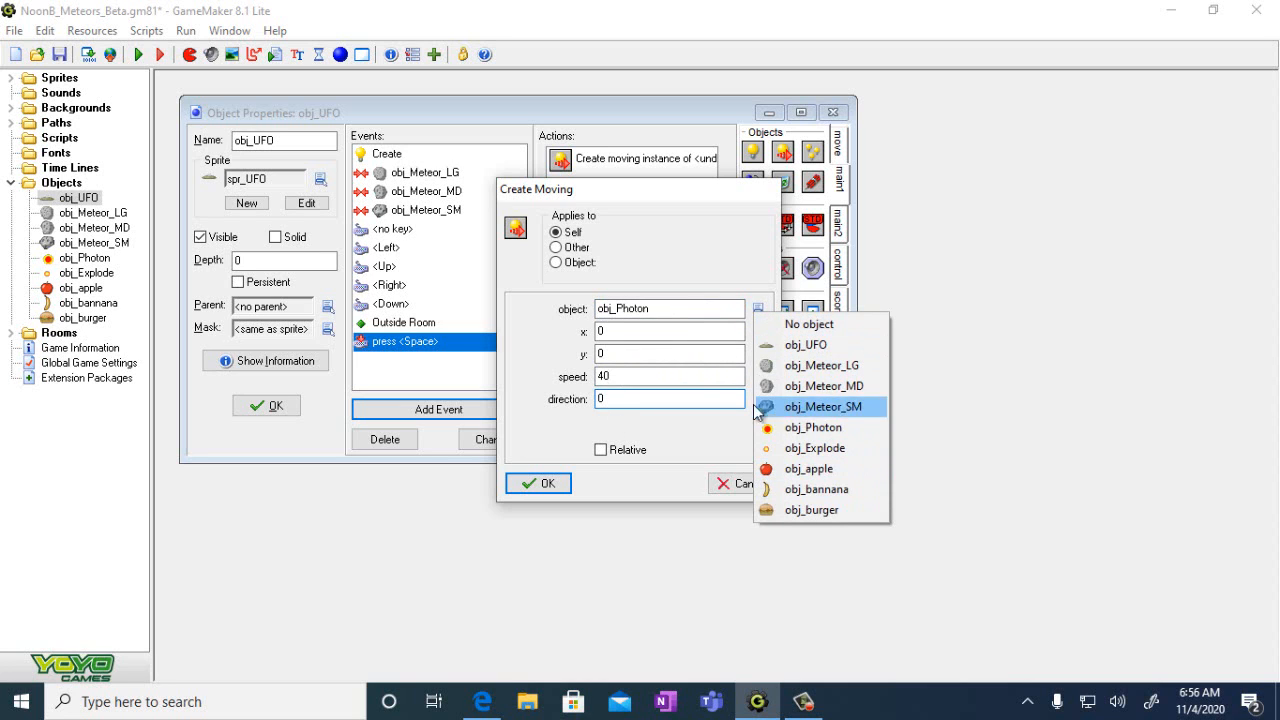
left_click(627, 399)
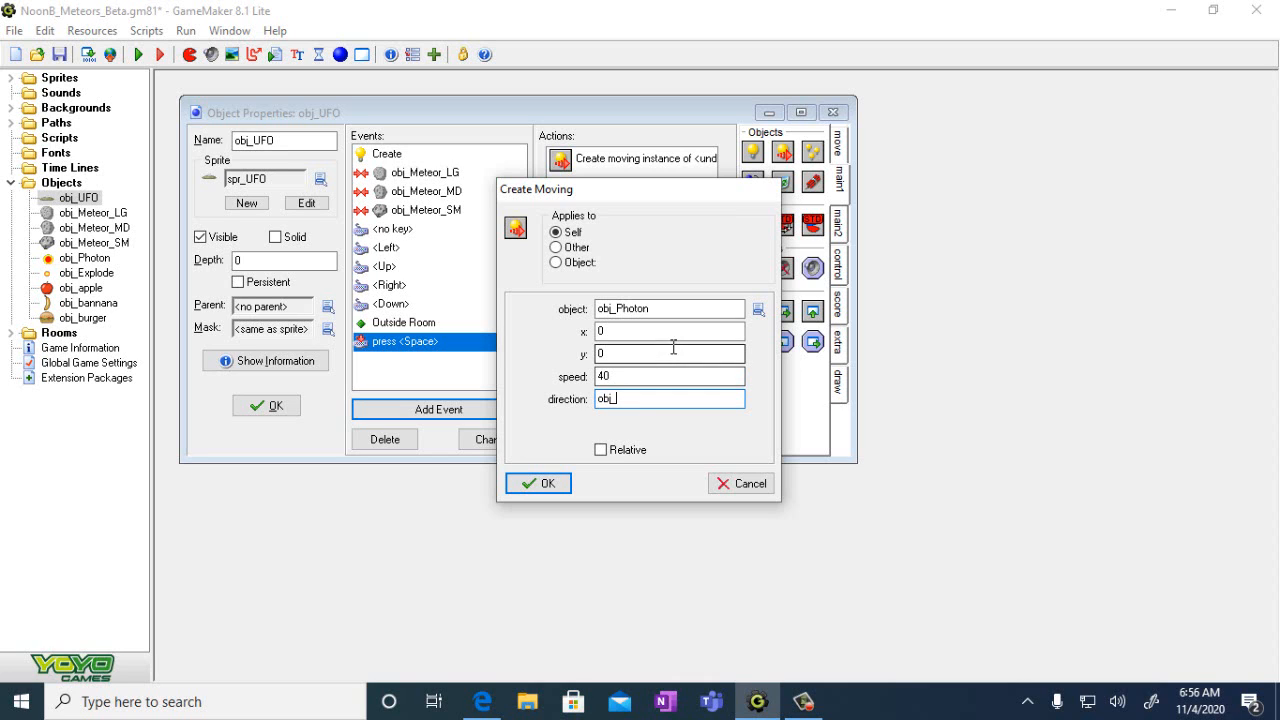
left_click(762, 312)
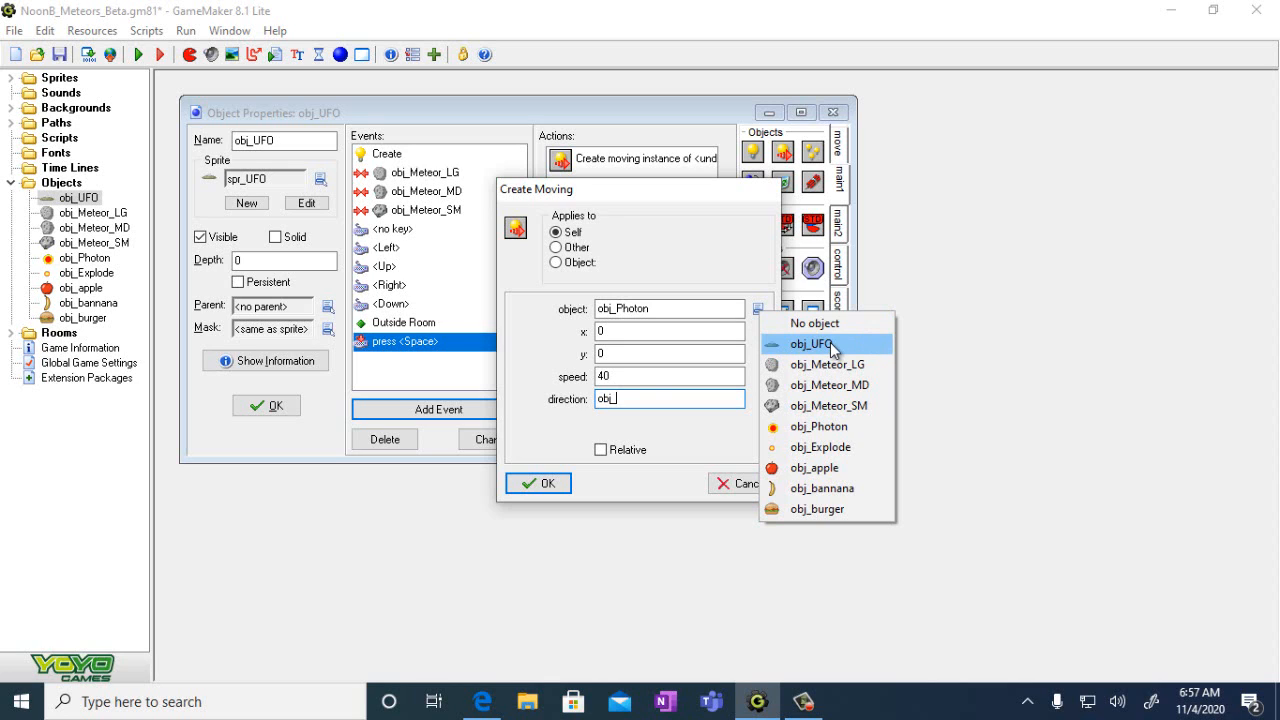
left_click(657, 400)
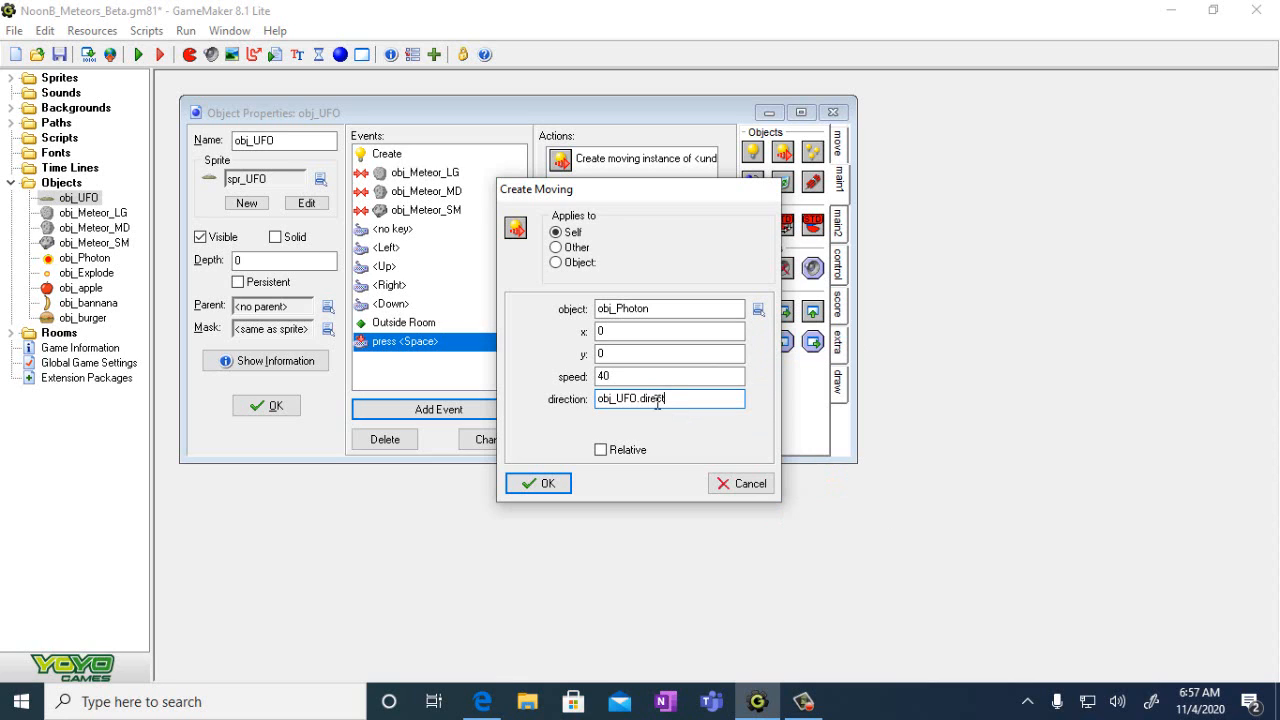
left_click(601, 451)
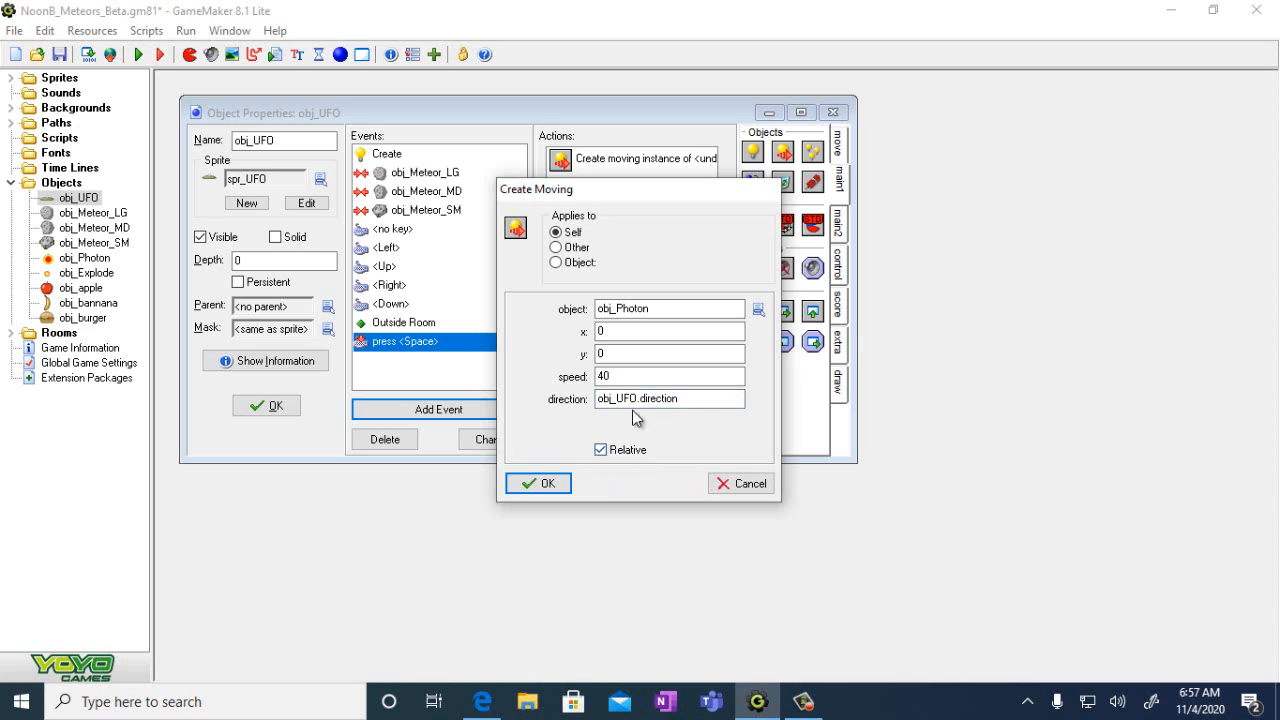
left_click(547, 484)
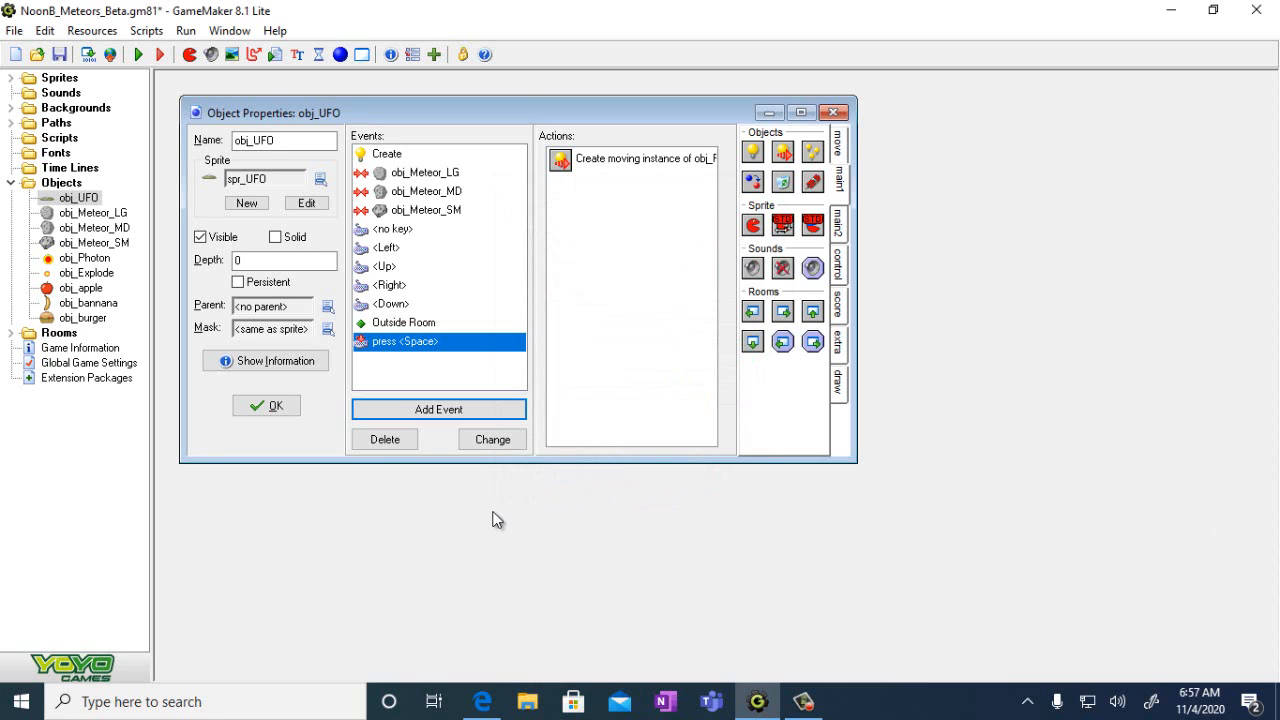
- Switch to the workbook PDF and check the direction text in step 15
mouse_move(495, 707)
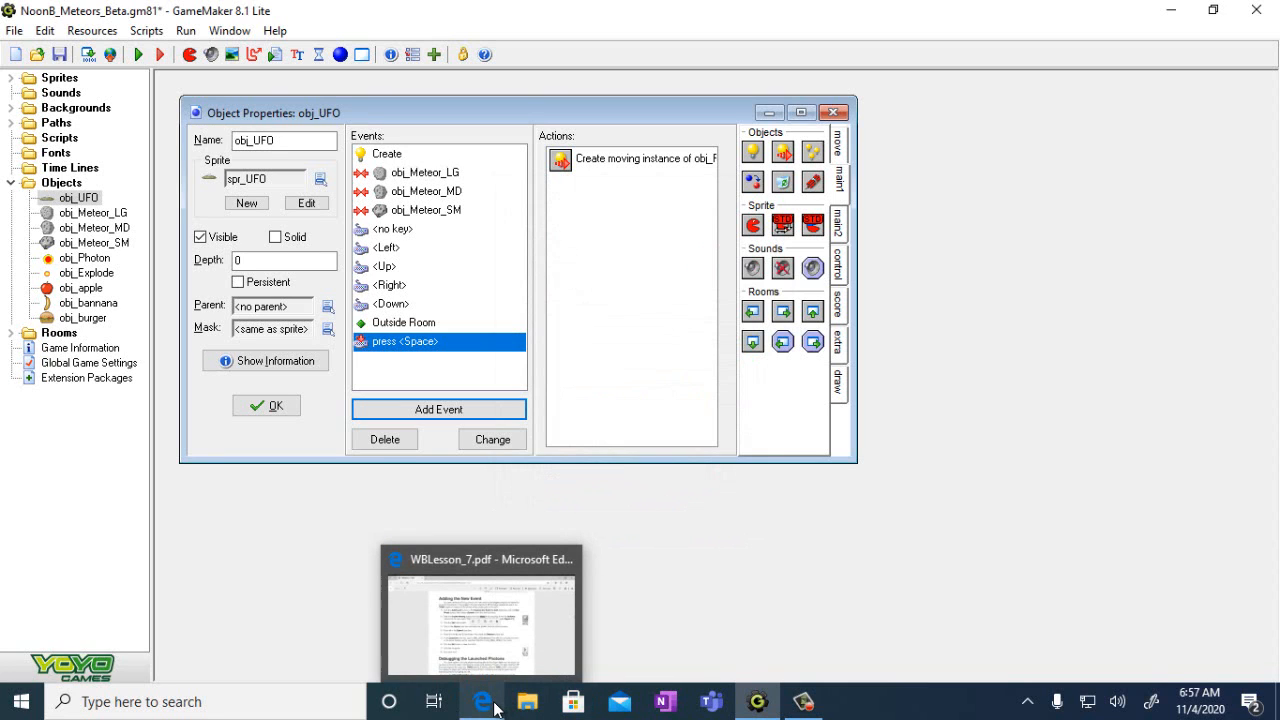
left_click(495, 707)
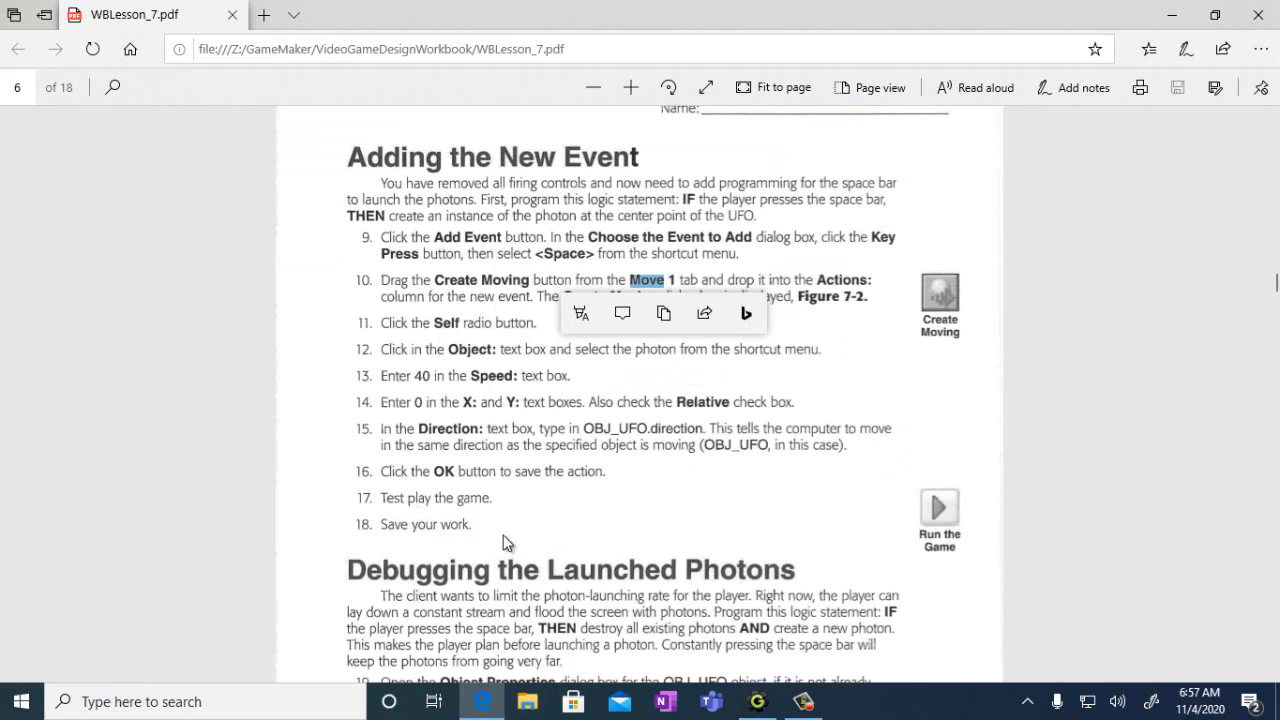
left_click_drag(705, 432, 570, 432)
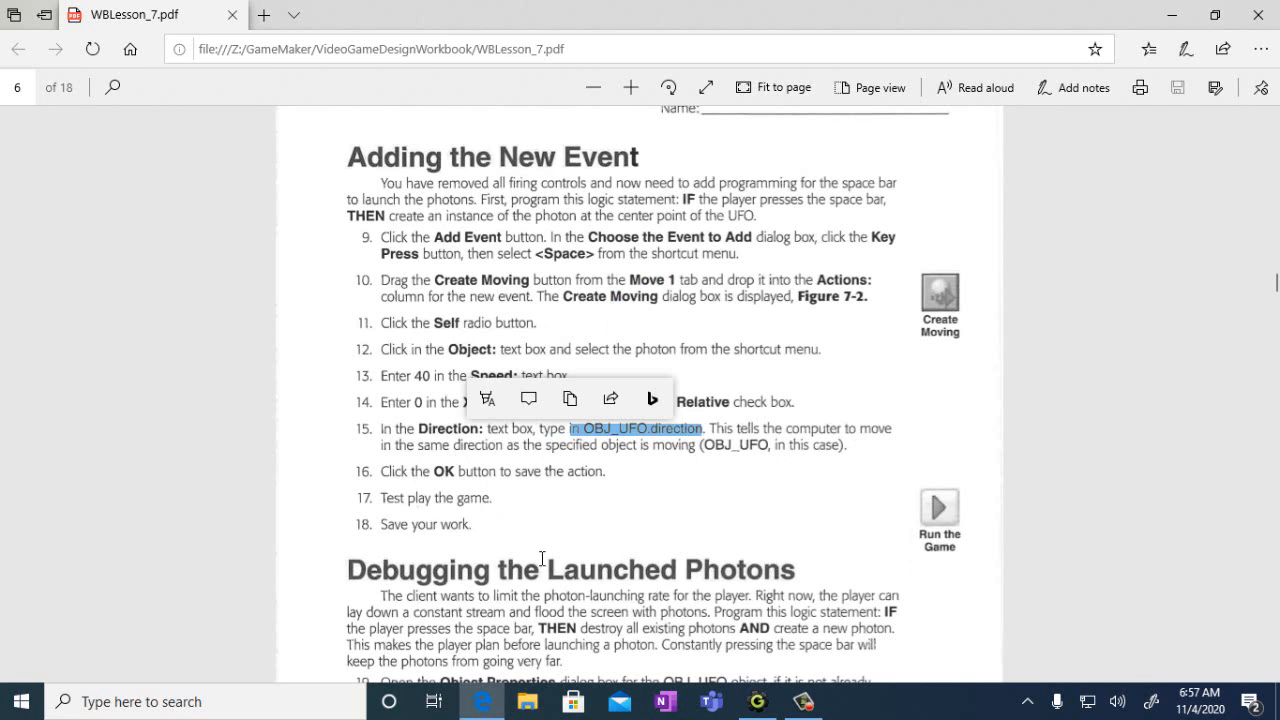
- Switch to GameMaker, accept the obj_UFO properties and save the game
mouse_move(771, 716)
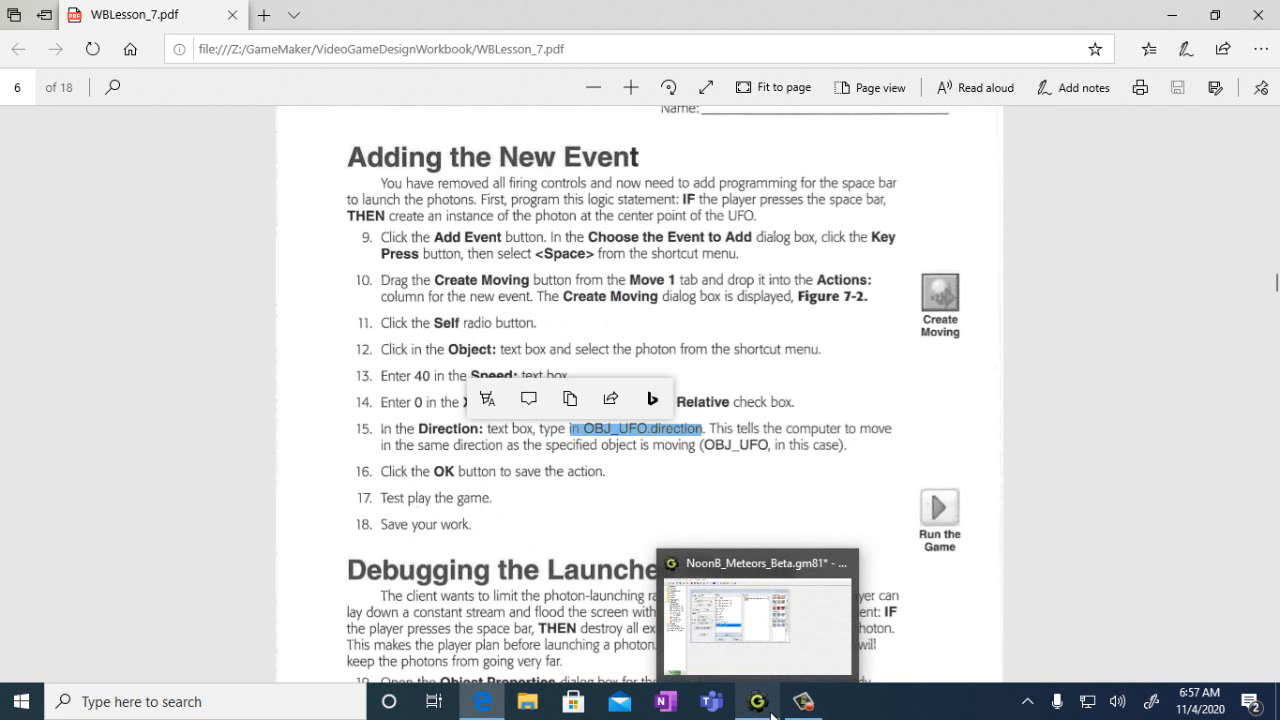
left_click(723, 633)
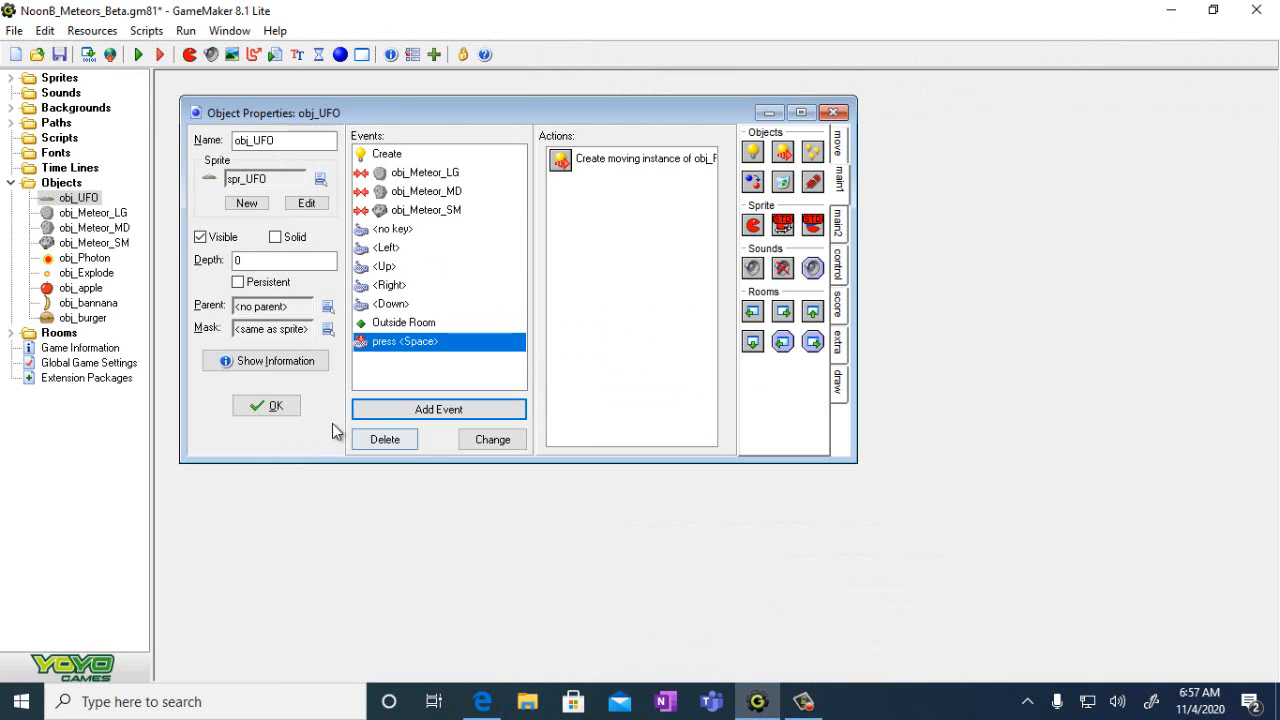
left_click(271, 406)
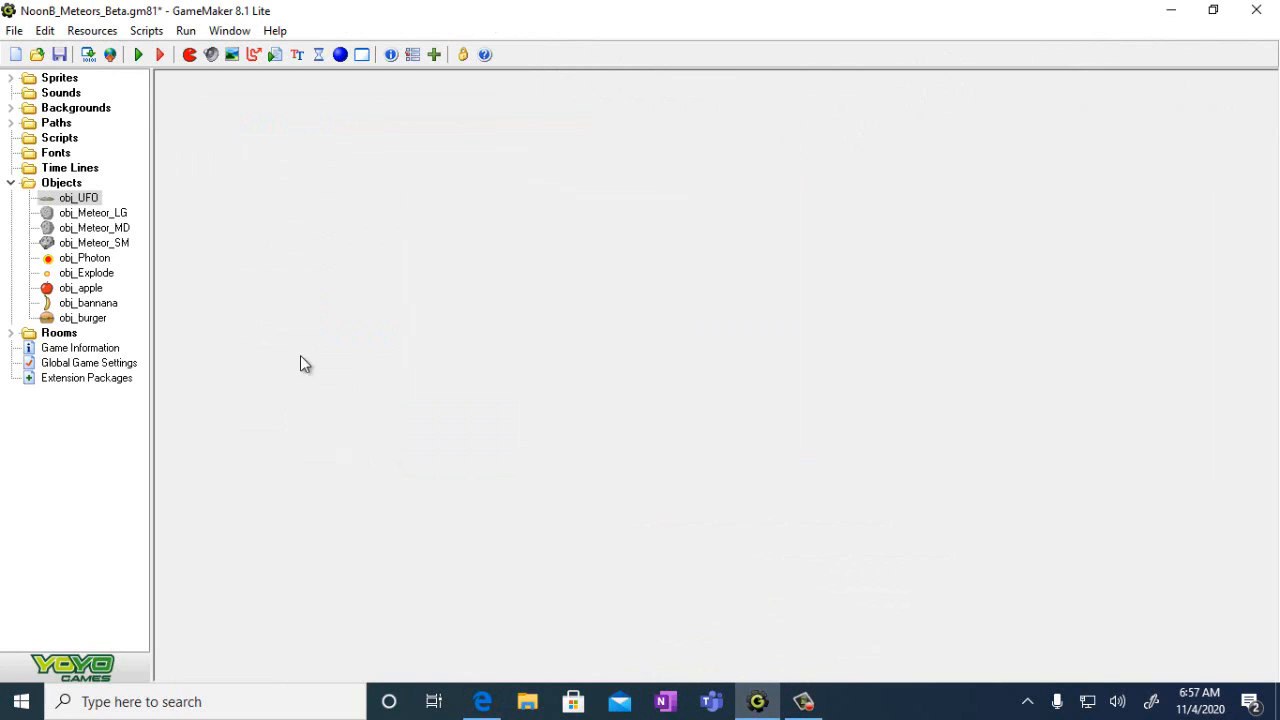
left_click(15, 31)
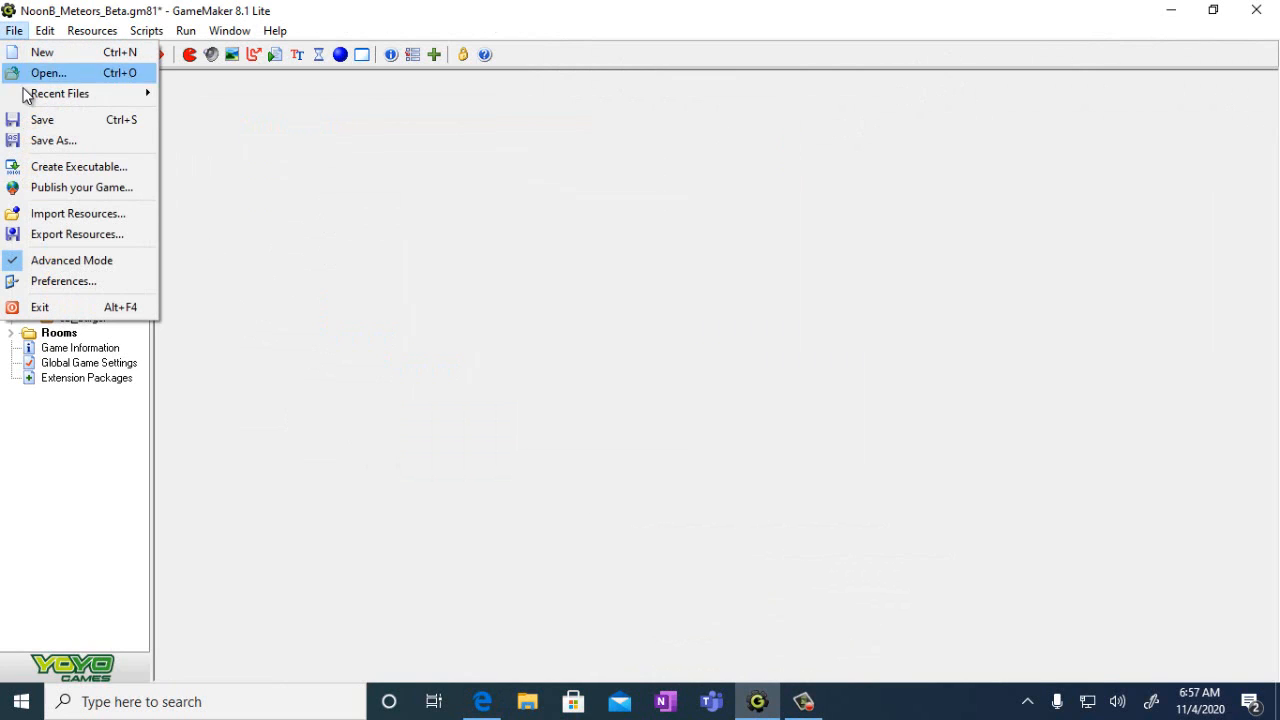
left_click(30, 120)
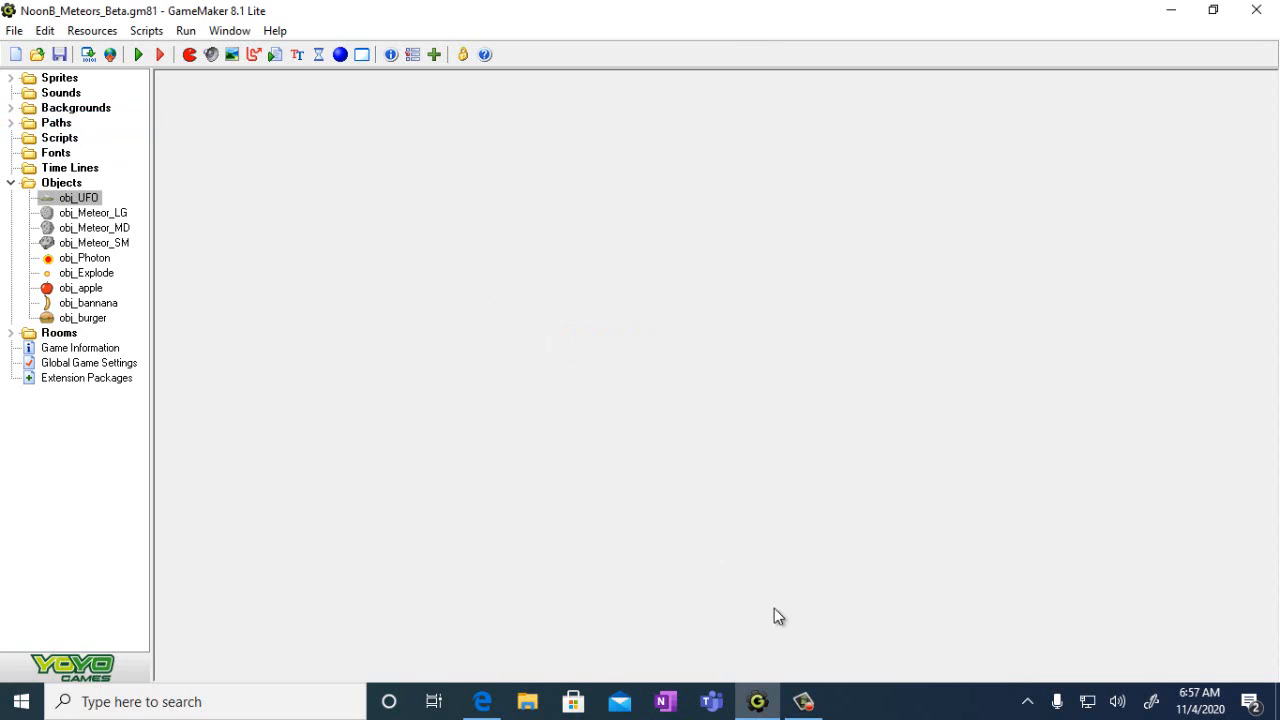
- Run the game to test steering the UFO and firing photons with the space bar, and close it after the high-score table
left_click(140, 57)
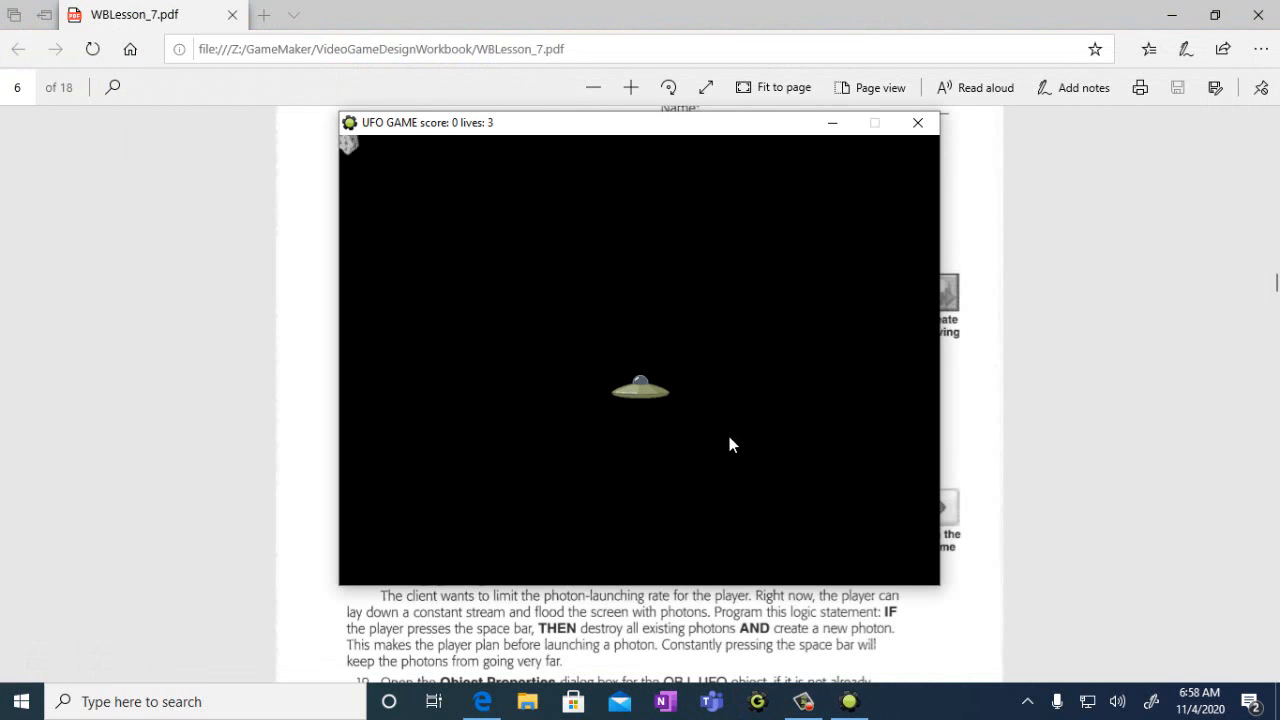
key("Left")
key("space")
key("Up")
key("Right")
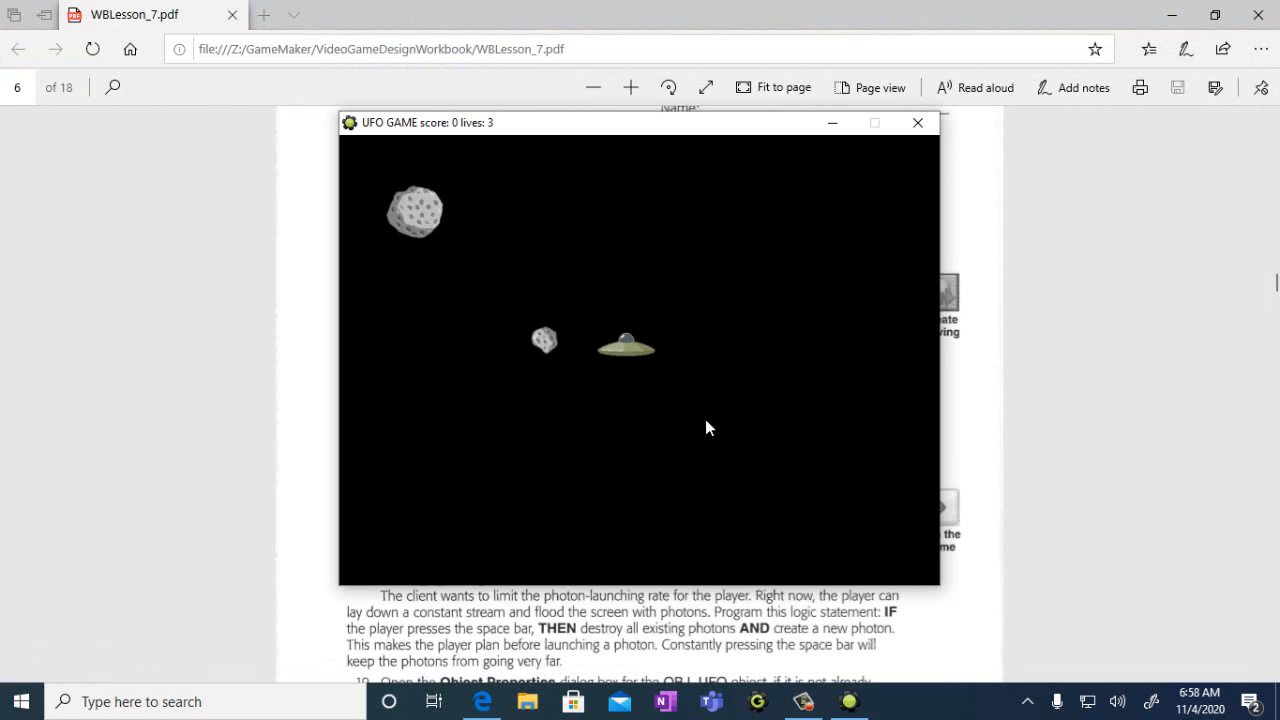
key("space")
key("Left")
key("space")
key("Right")
key("Left")
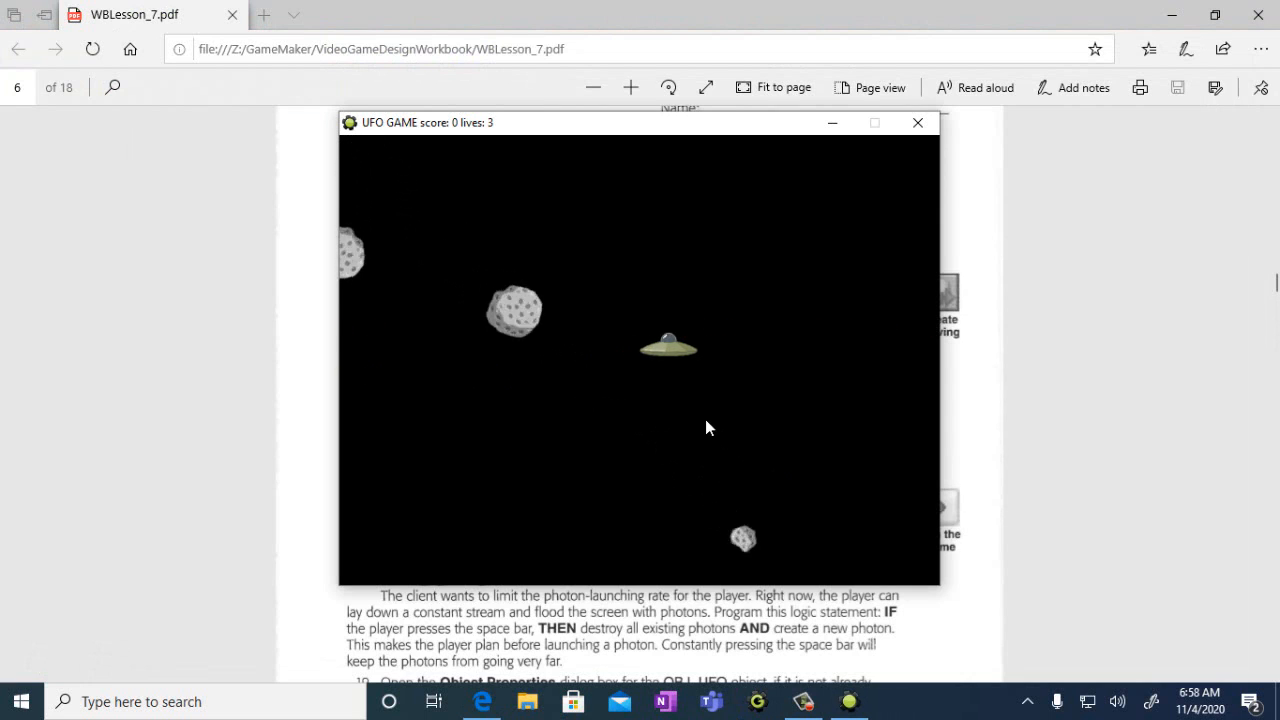
key("space")
key("Up")
key("Down")
key("Up")
key("space")
key("space")
key("Down")
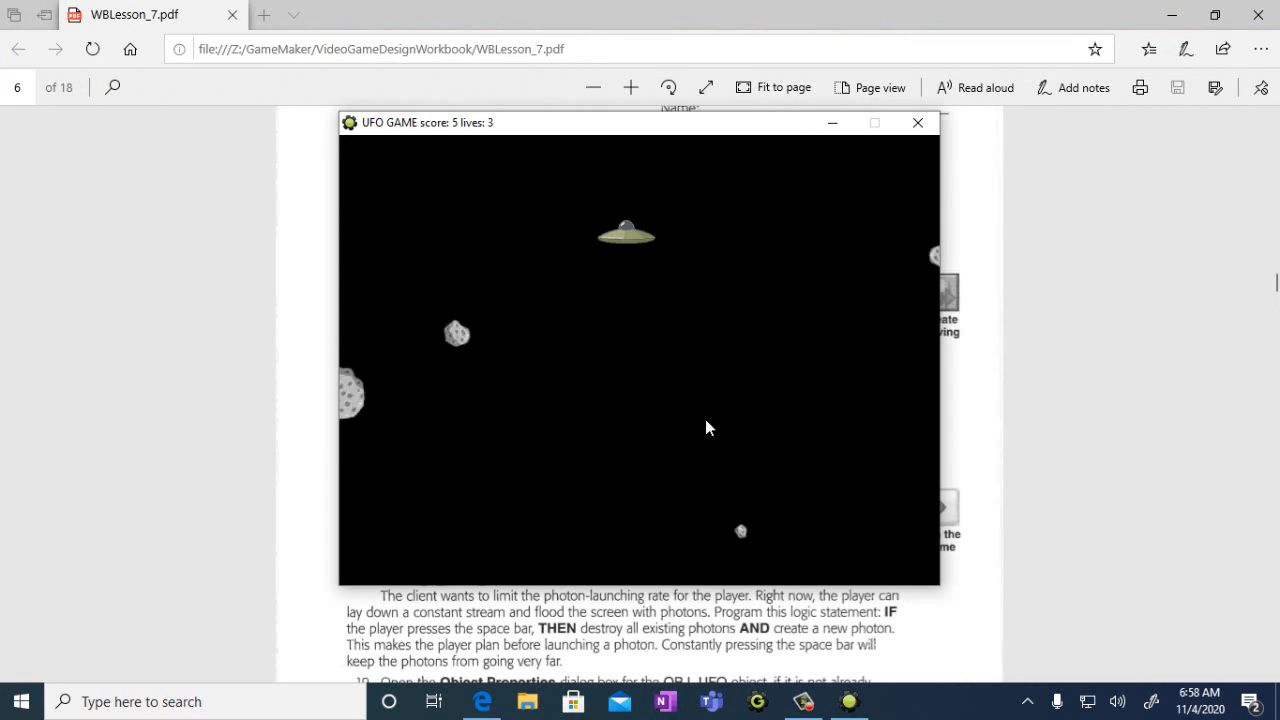
key("space")
key("space")
key("Up")
key("space")
key("Right")
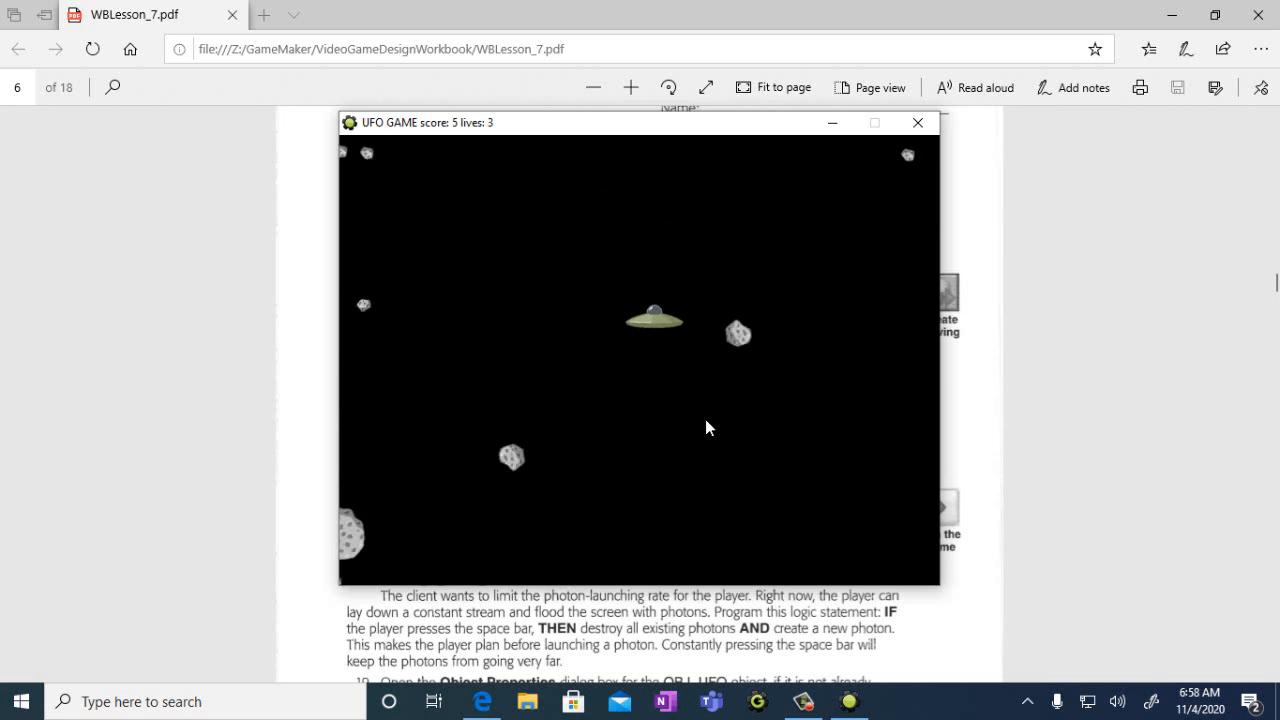
key("space")
key("space")
key("space")
key("Left")
key("space")
key("space")
key("space")
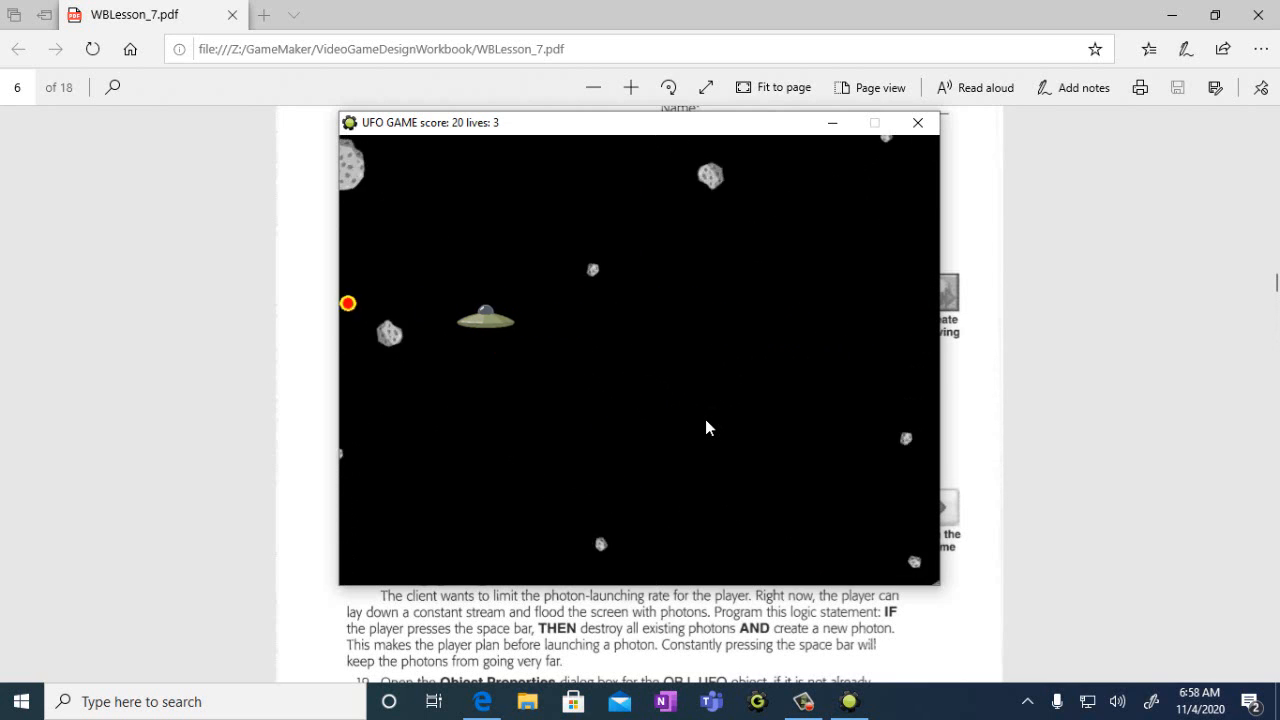
key("Down")
key("space")
key("Right")
key("space")
key("space")
key("space")
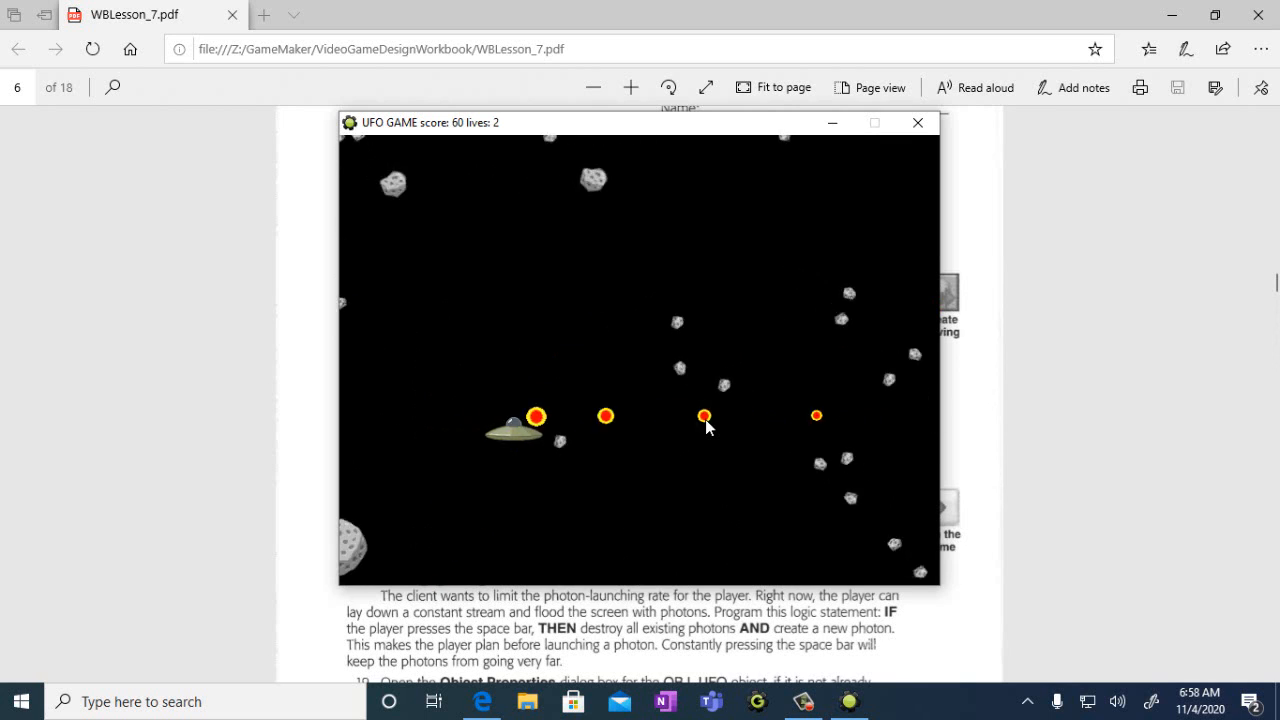
key("space")
key("space")
key("space")
key("Up")
key("space")
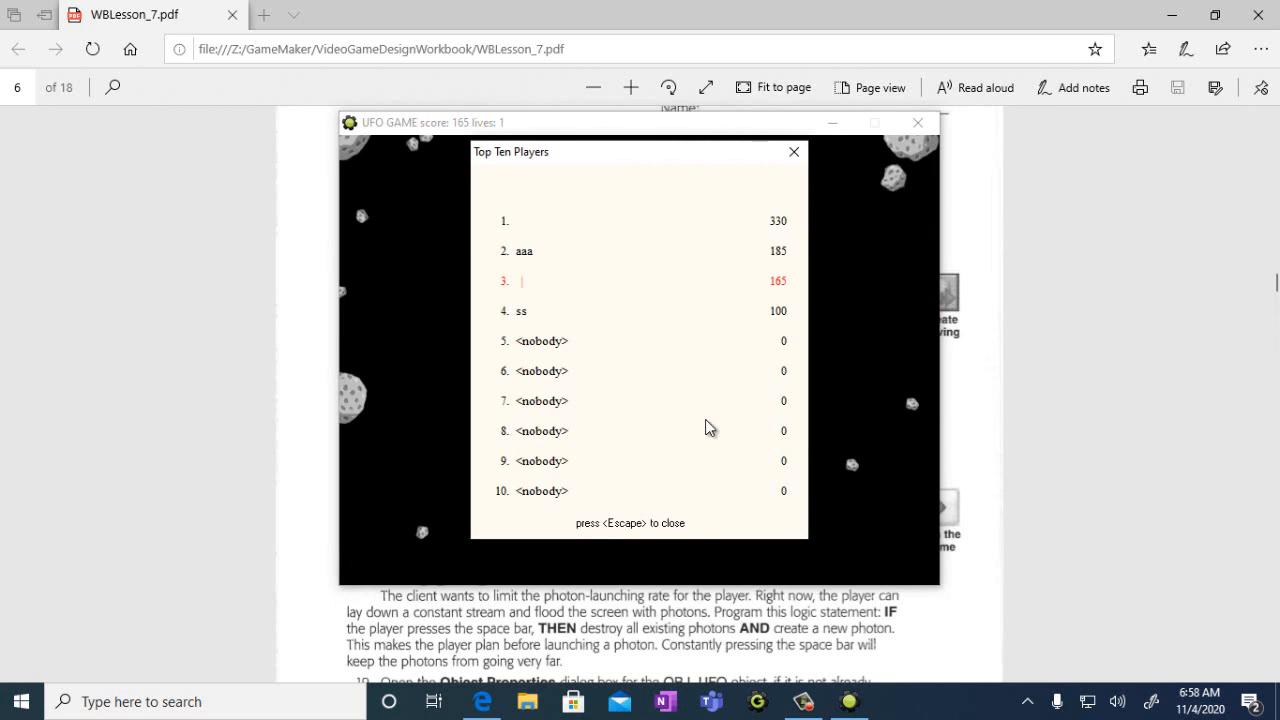
left_click(794, 151)
left_click(917, 125)
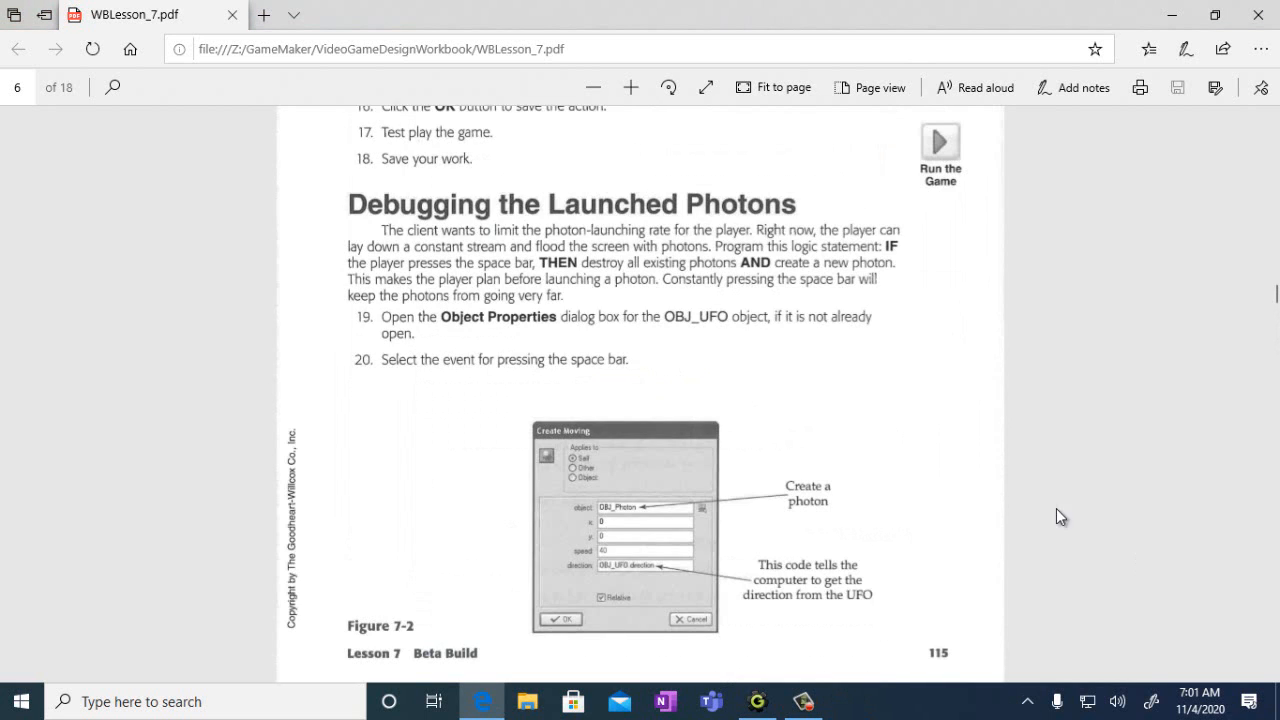
- Read the workbook's Debugging the Launched Photons section, steps 19 to 25, including the Destroy Instance instructions and Figure 7-3
scroll(1040, 505, "up", 3)
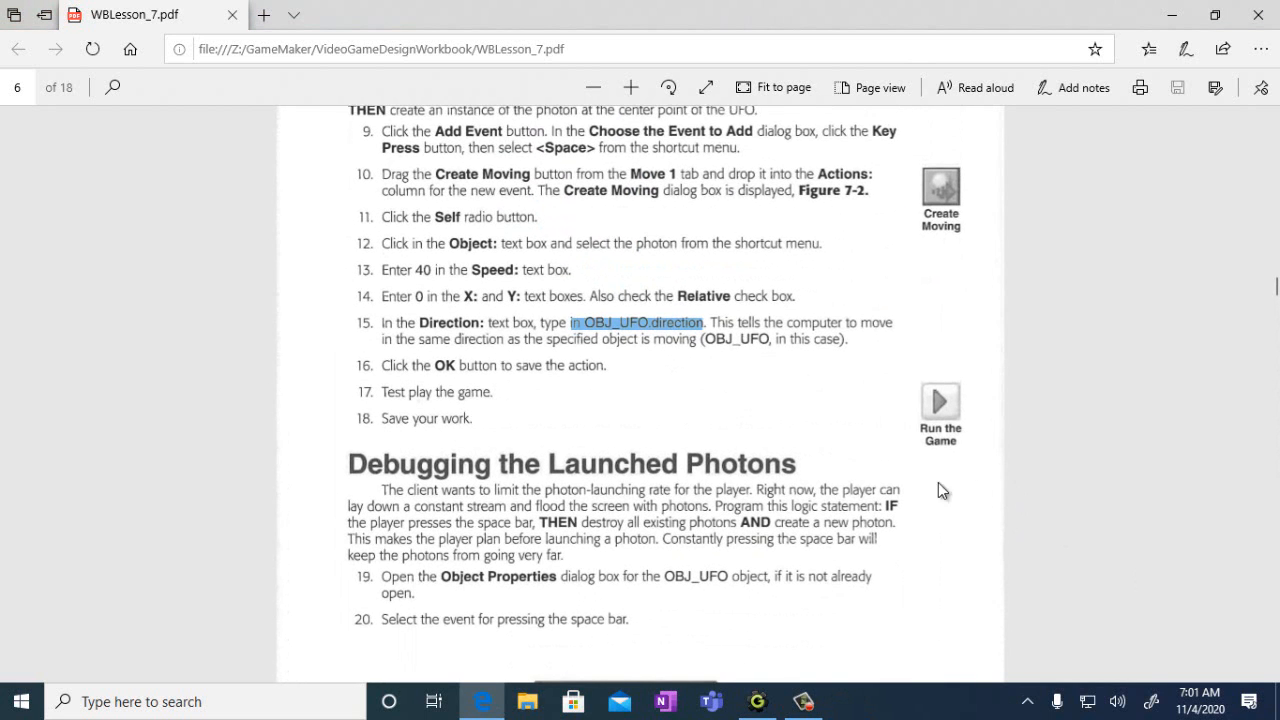
left_click(657, 385)
scroll(641, 318, "up", 1)
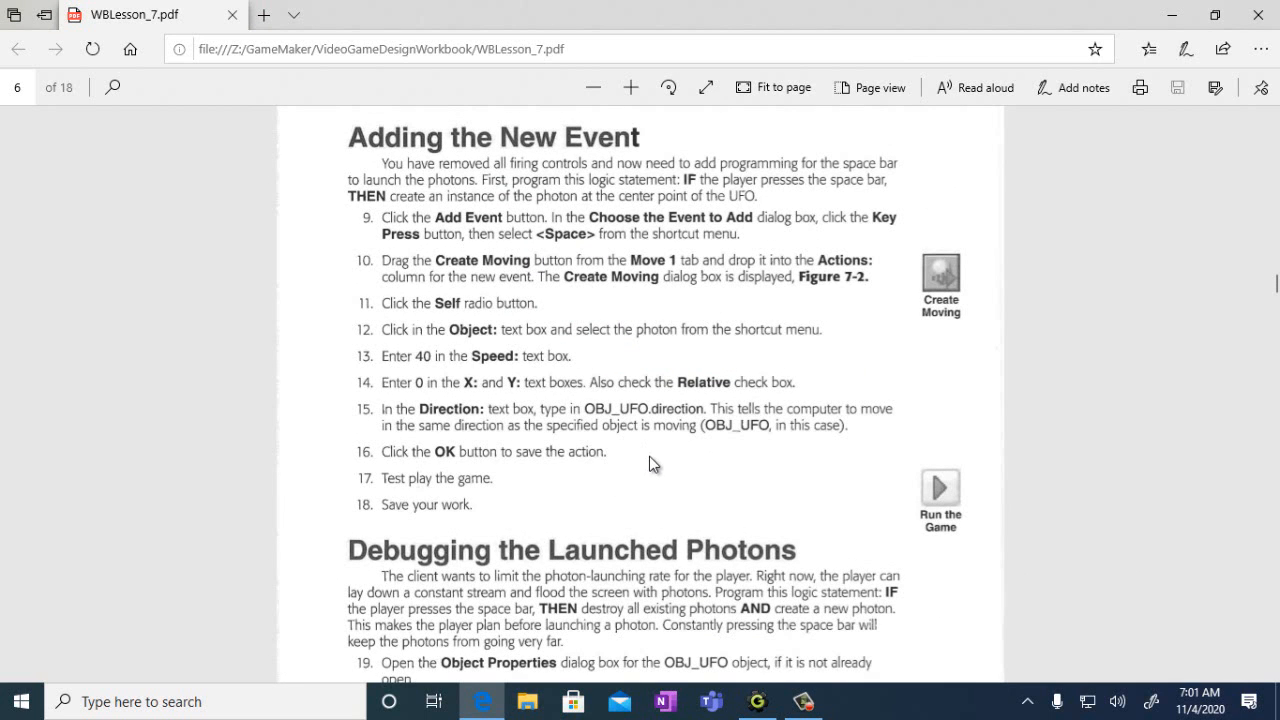
scroll(649, 456, "down", 2)
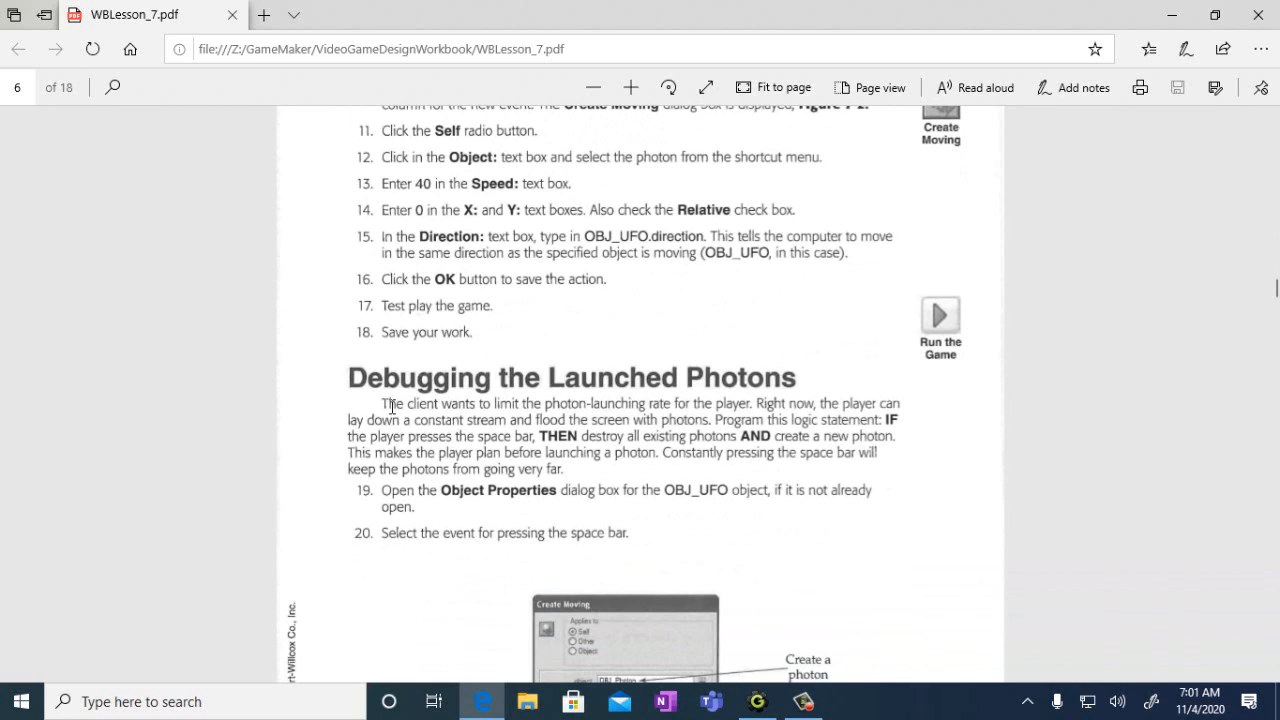
left_click_drag(381, 404, 749, 406)
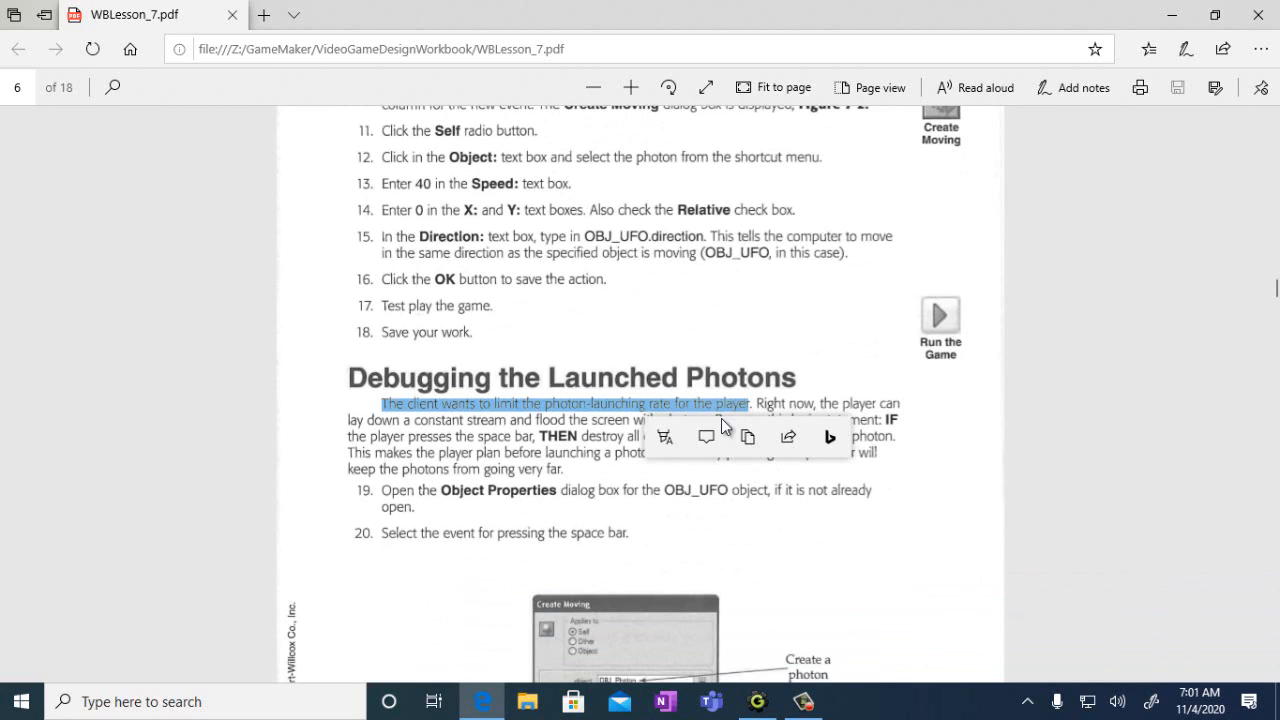
scroll(668, 405, "down", 2)
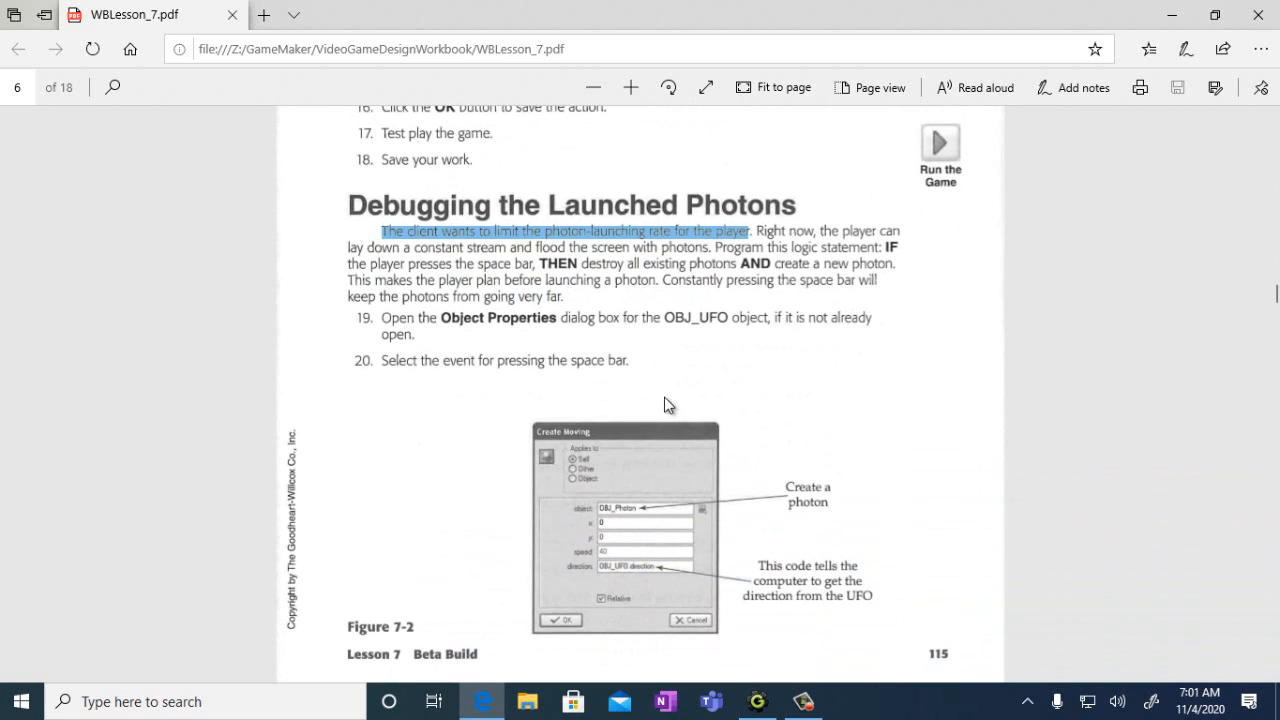
scroll(697, 386, "down", 1)
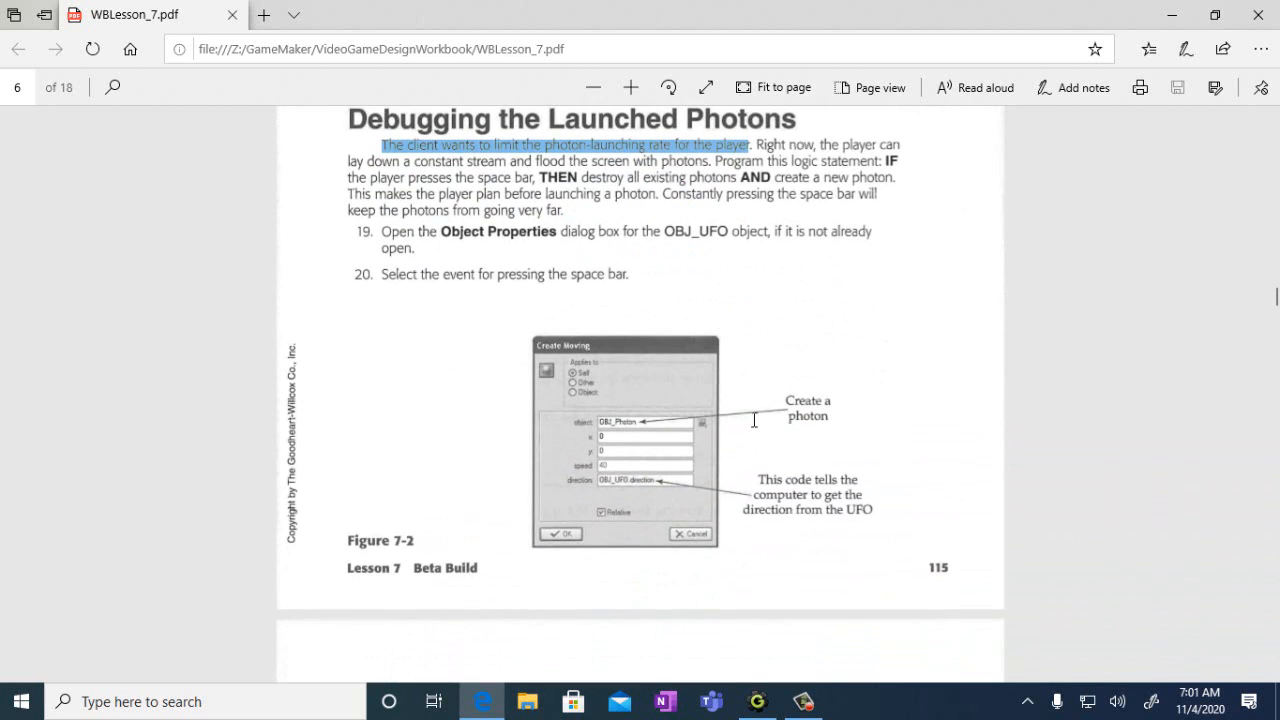
scroll(747, 412, "down", 1)
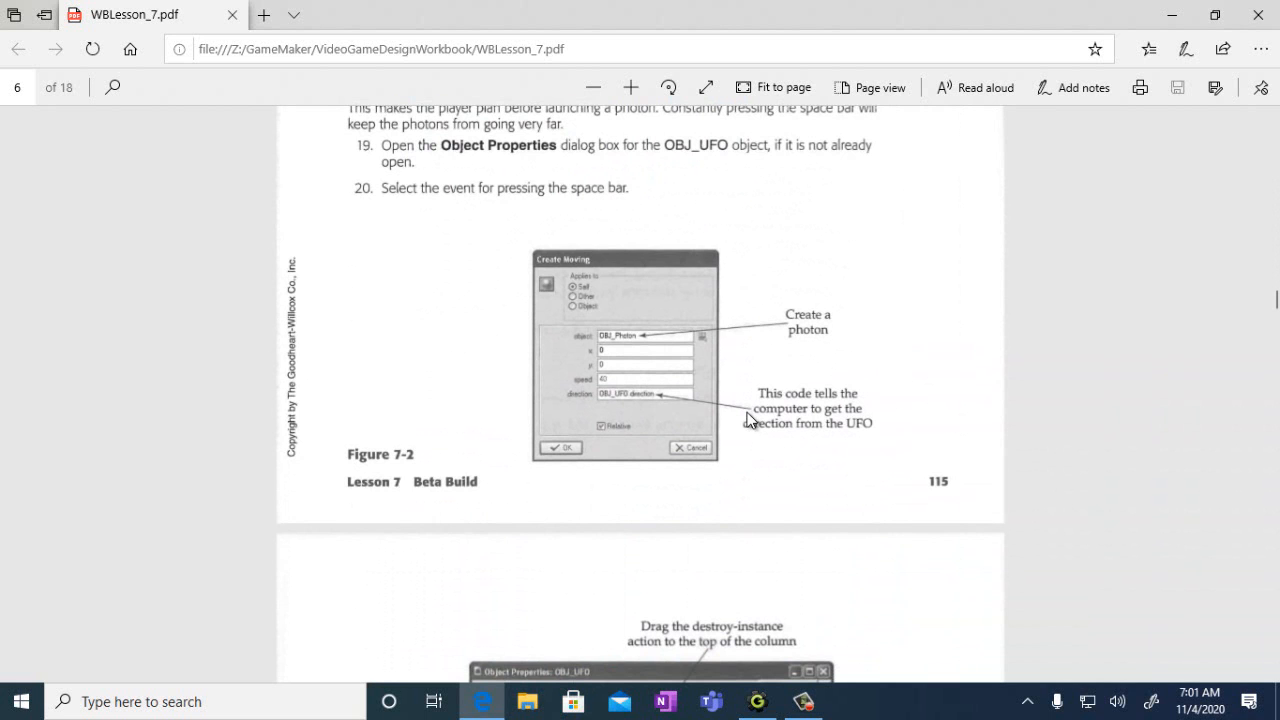
scroll(747, 418, "down", 1)
scroll(747, 418, "down", 3)
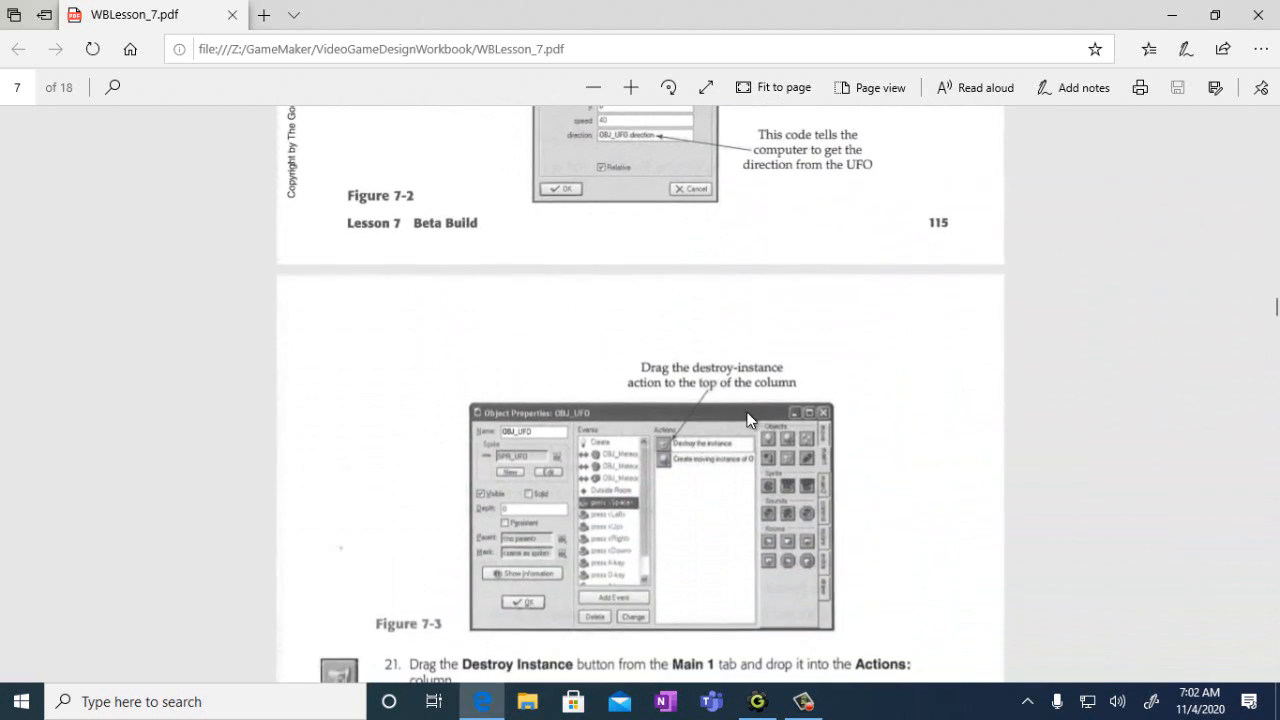
scroll(711, 414, "down", 1)
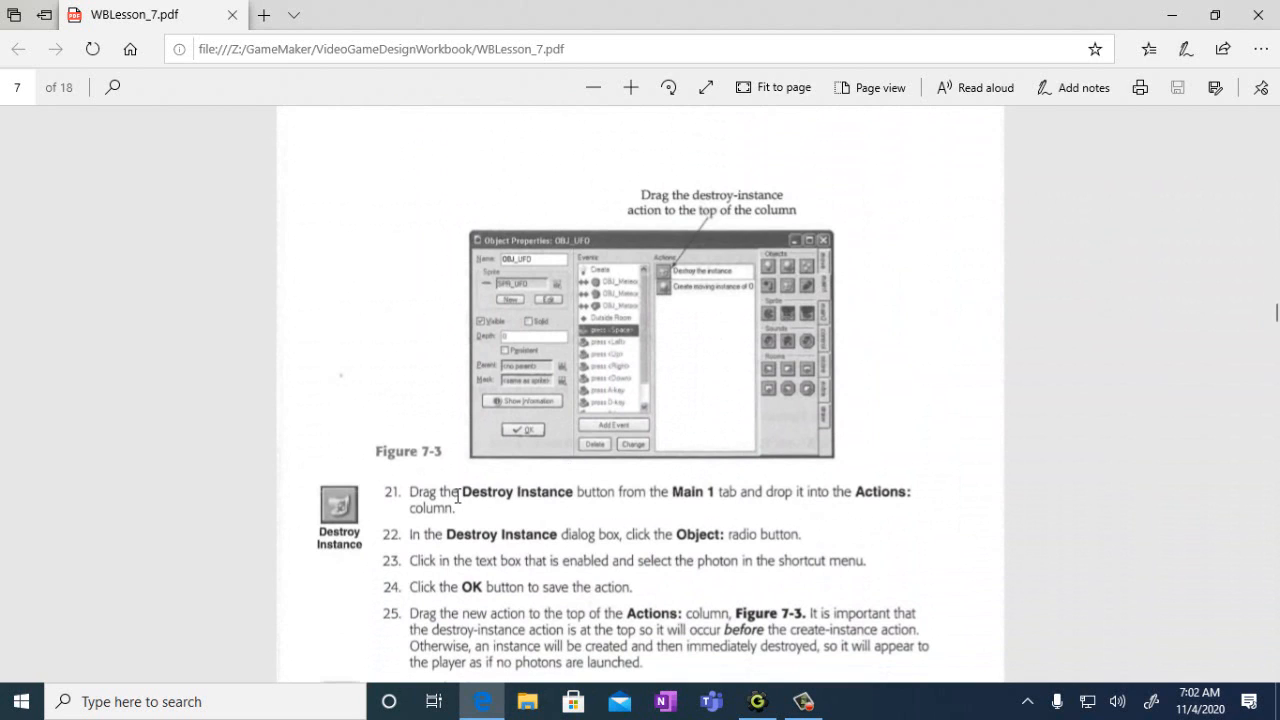
left_click_drag(458, 493, 578, 491)
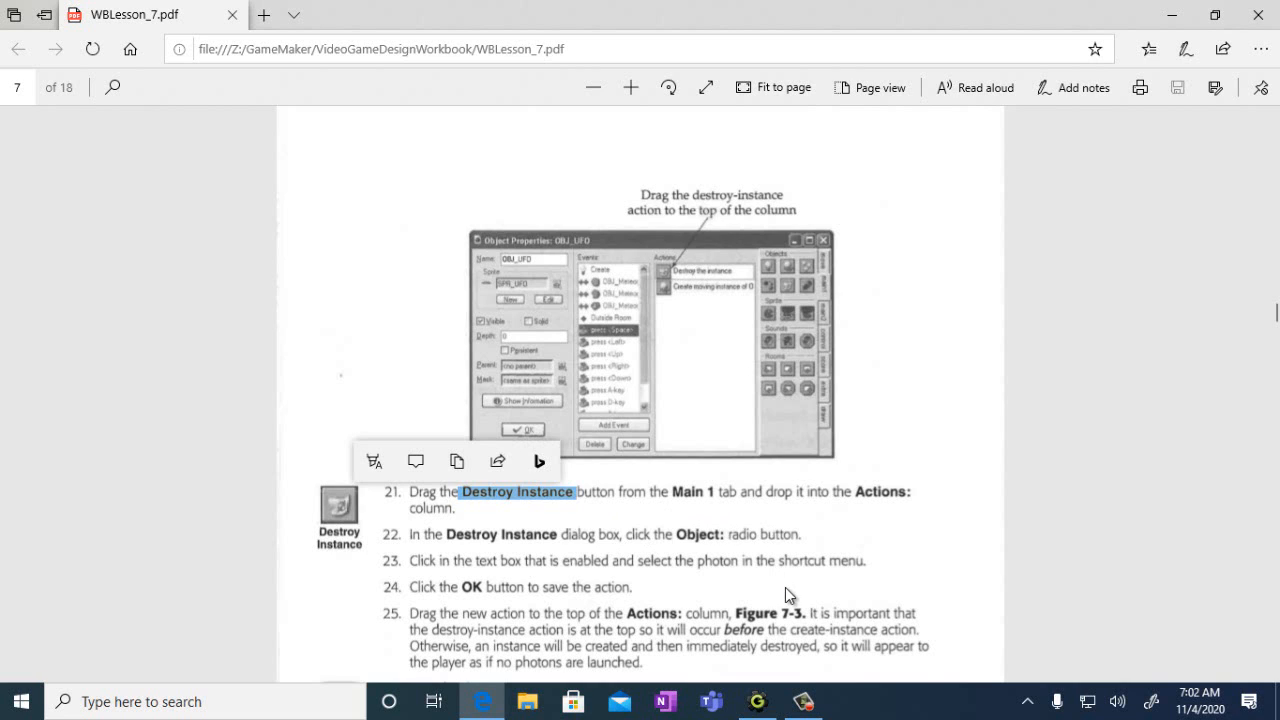
- Switch to GameMaker, open the obj_UFO properties and add a Destroy Instance action to the press <Space> event
left_click(757, 704)
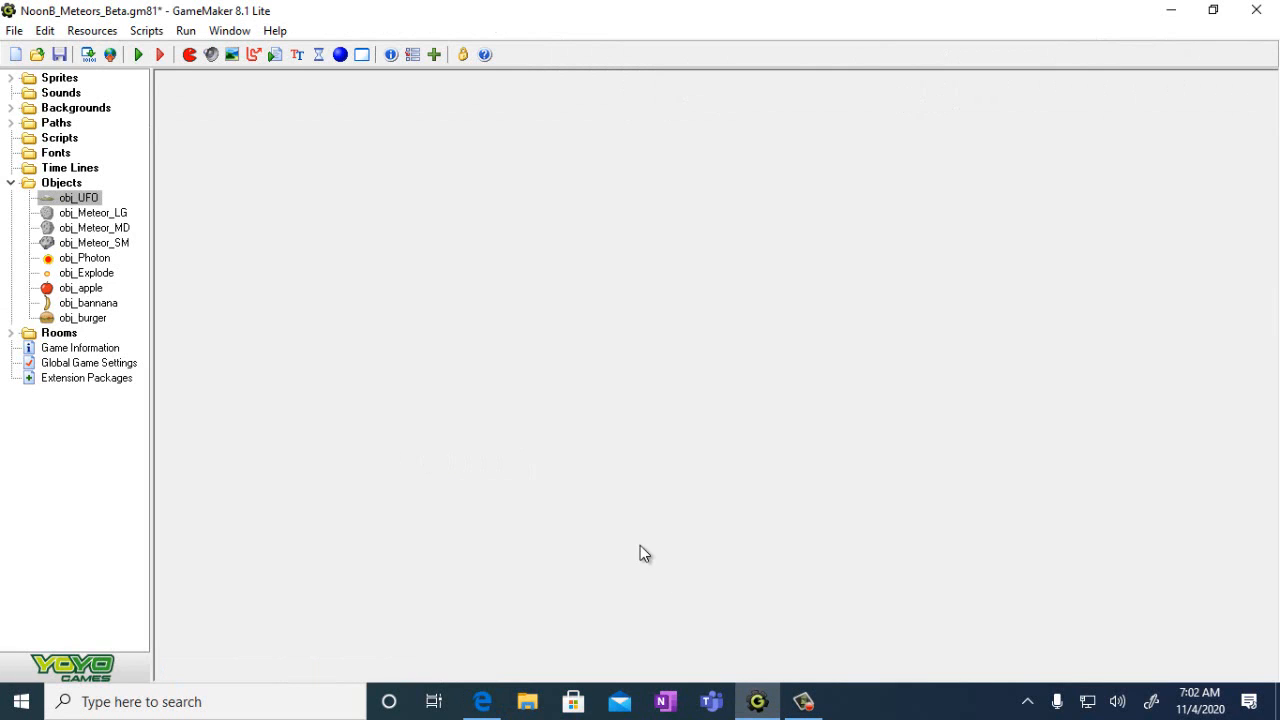
double_click(80, 200)
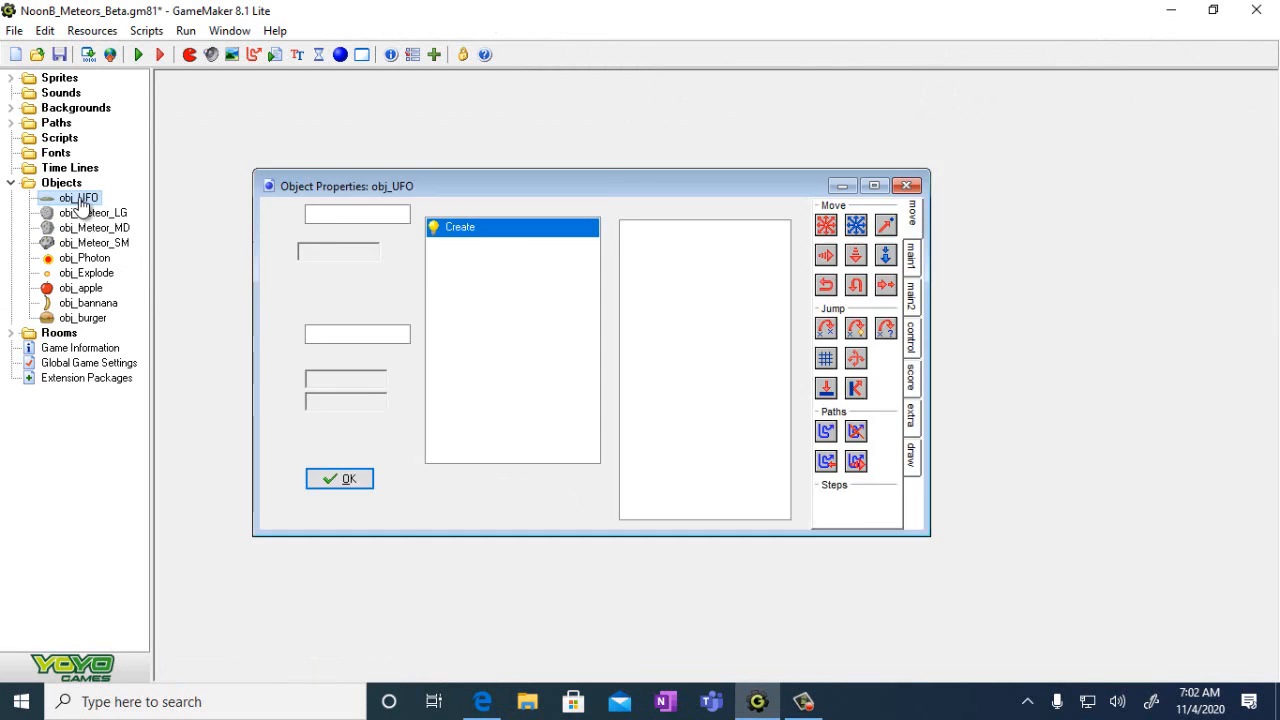
left_click(490, 414)
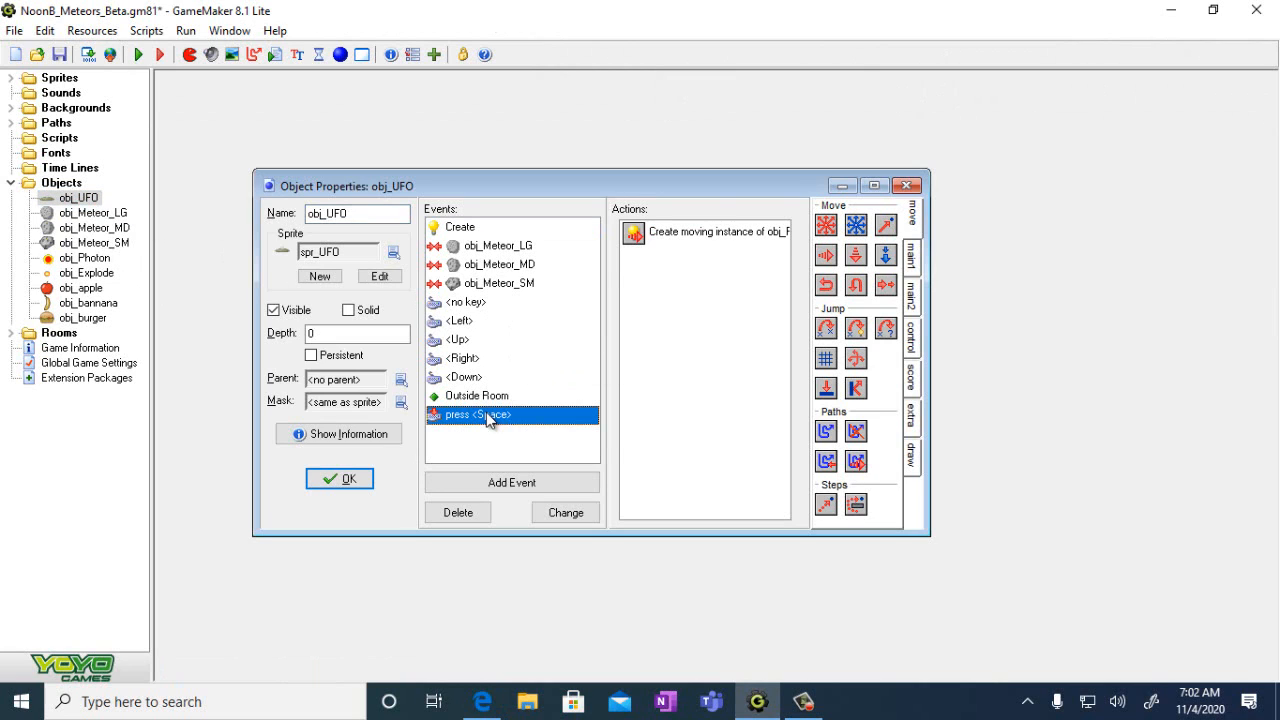
left_click(911, 268)
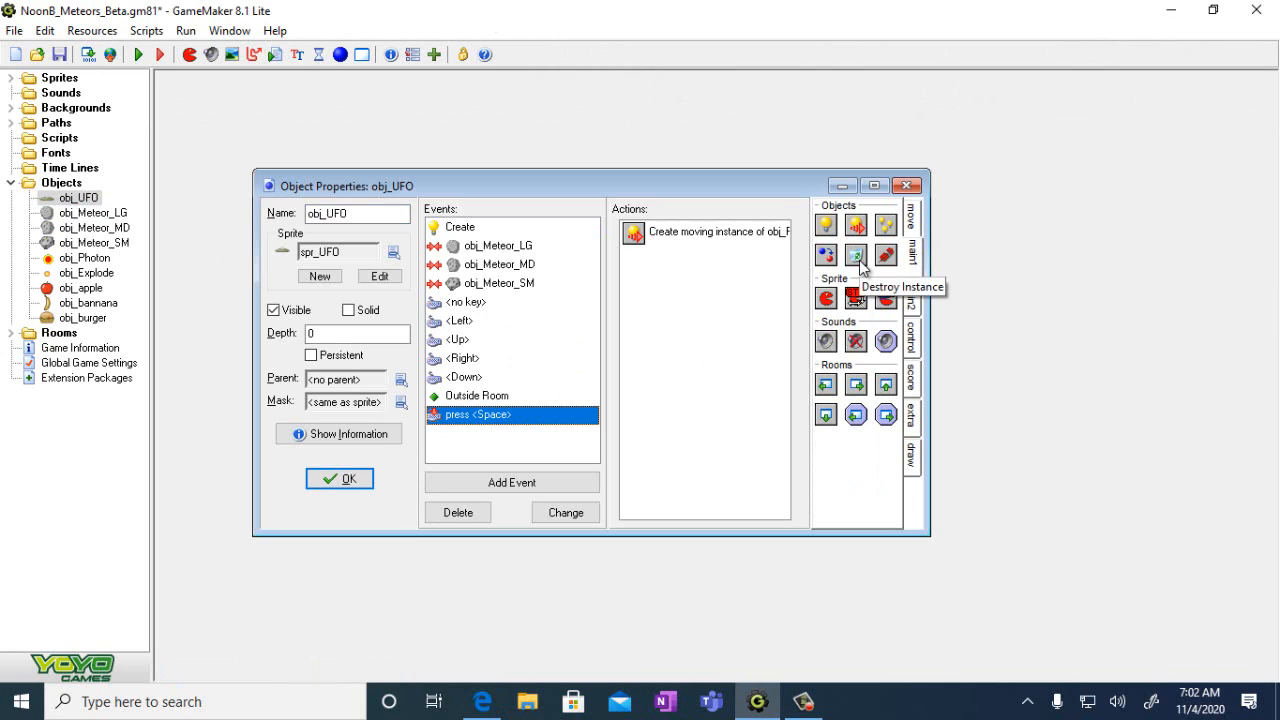
left_click_drag(860, 262, 667, 288)
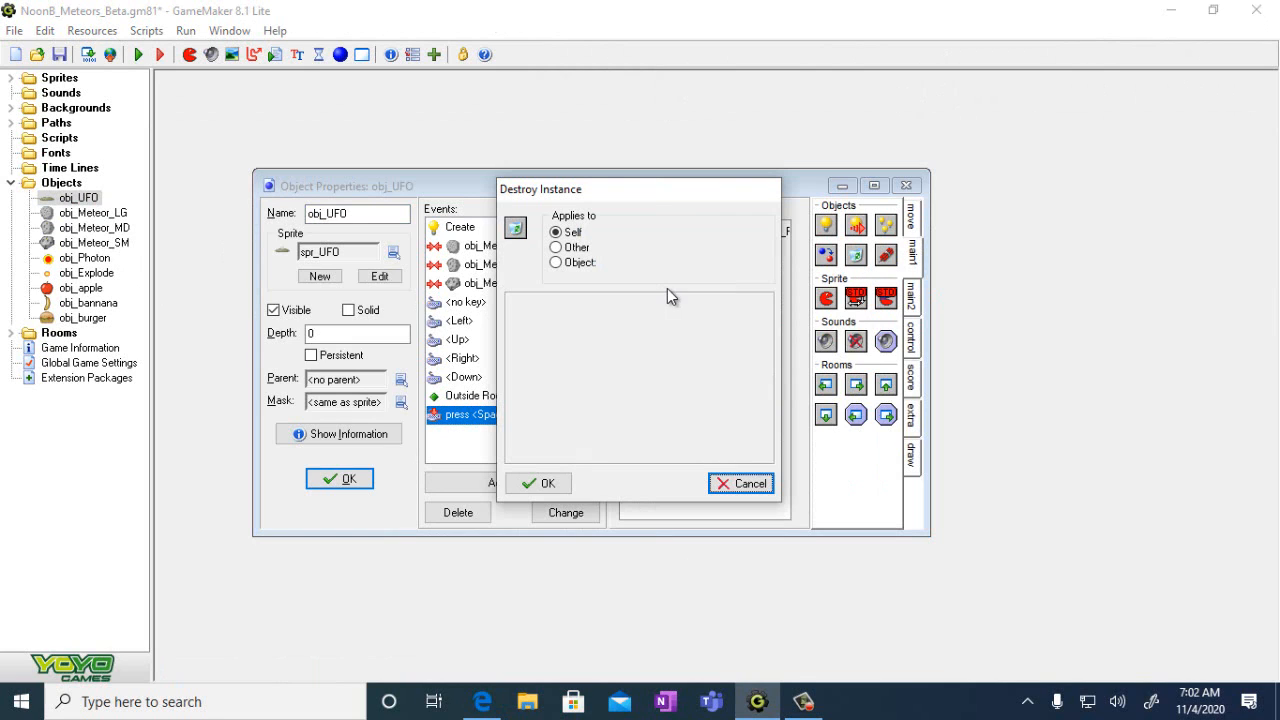
- Apply the Destroy Instance action to obj_Photon and place it above the Create Moving action
left_click(557, 263)
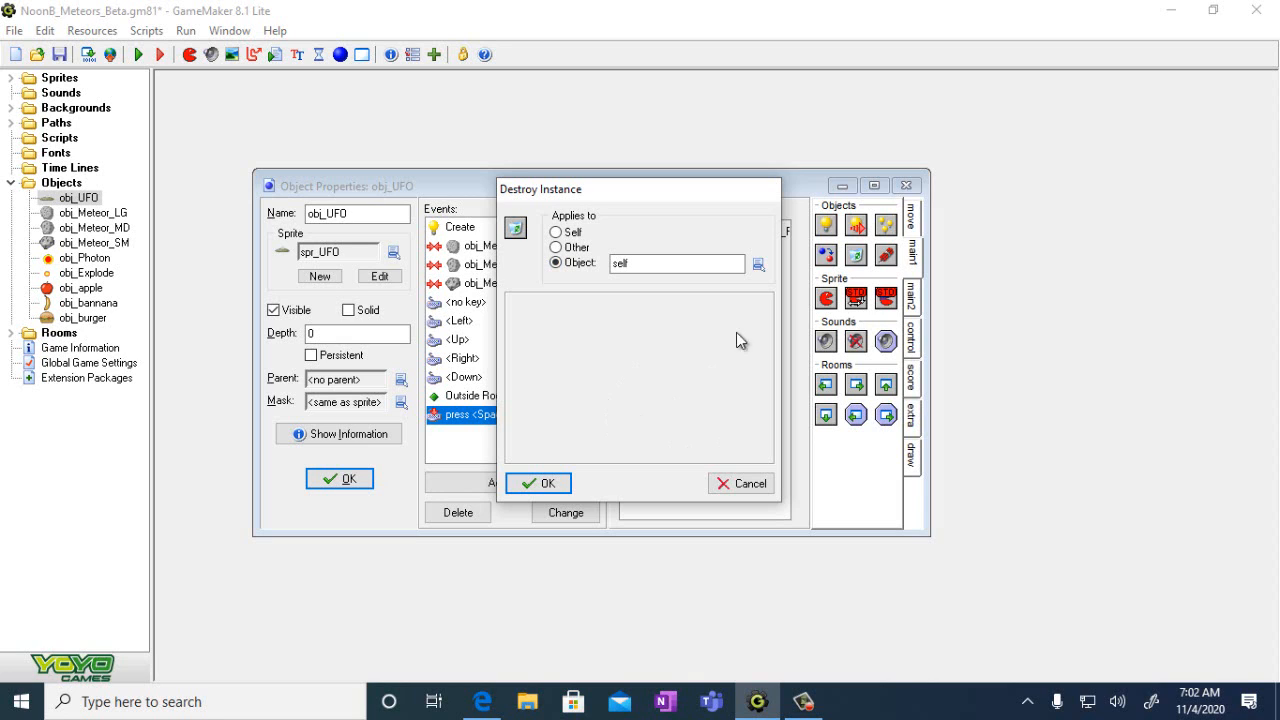
left_click(758, 266)
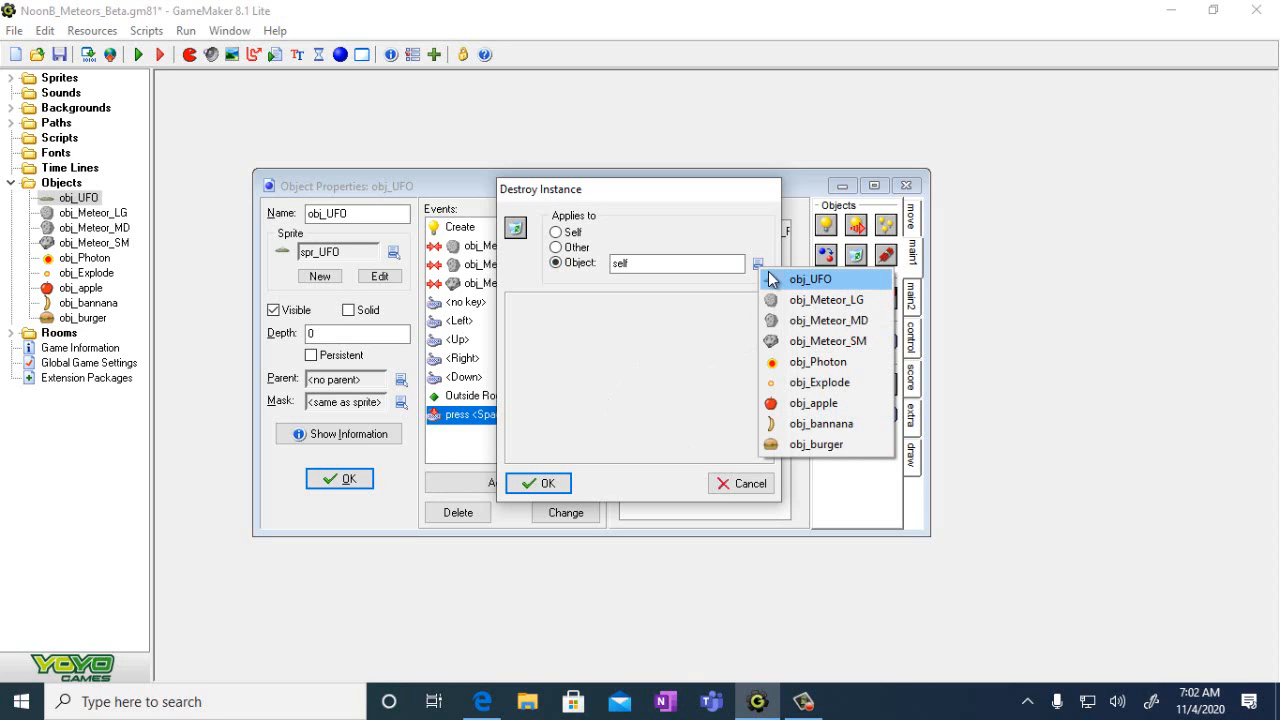
left_click(831, 364)
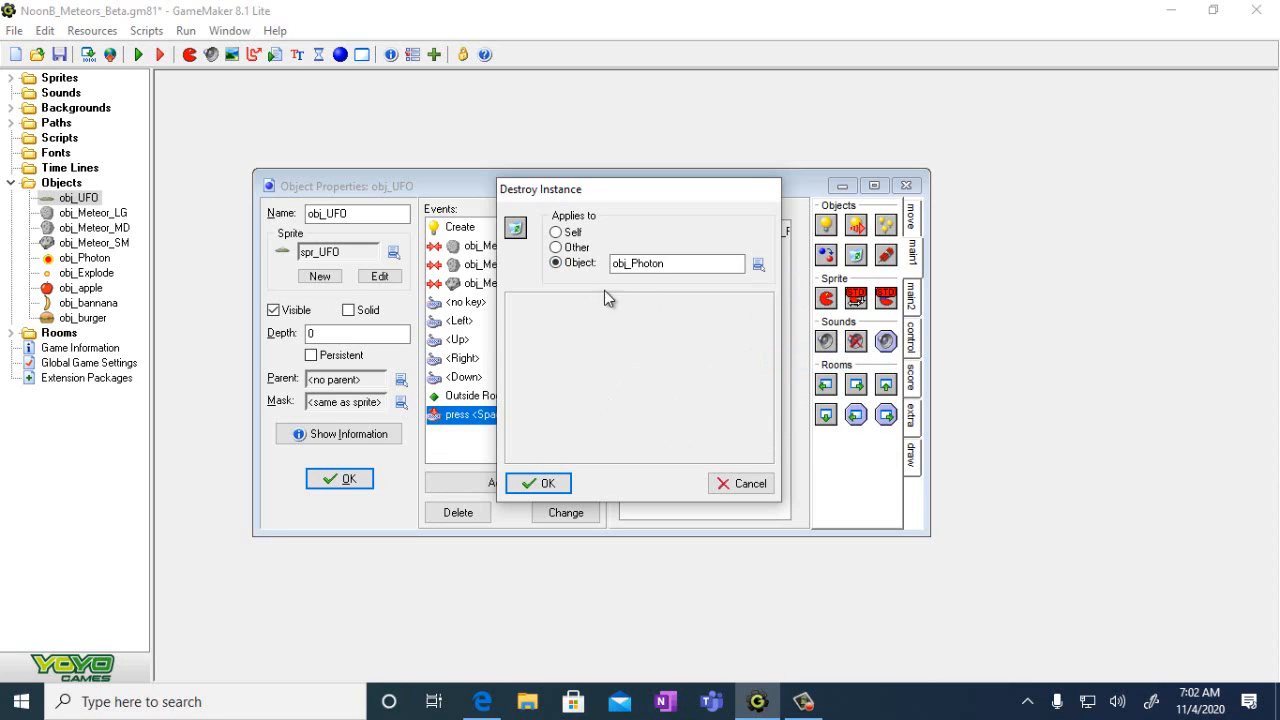
left_click(541, 485)
left_click(650, 265)
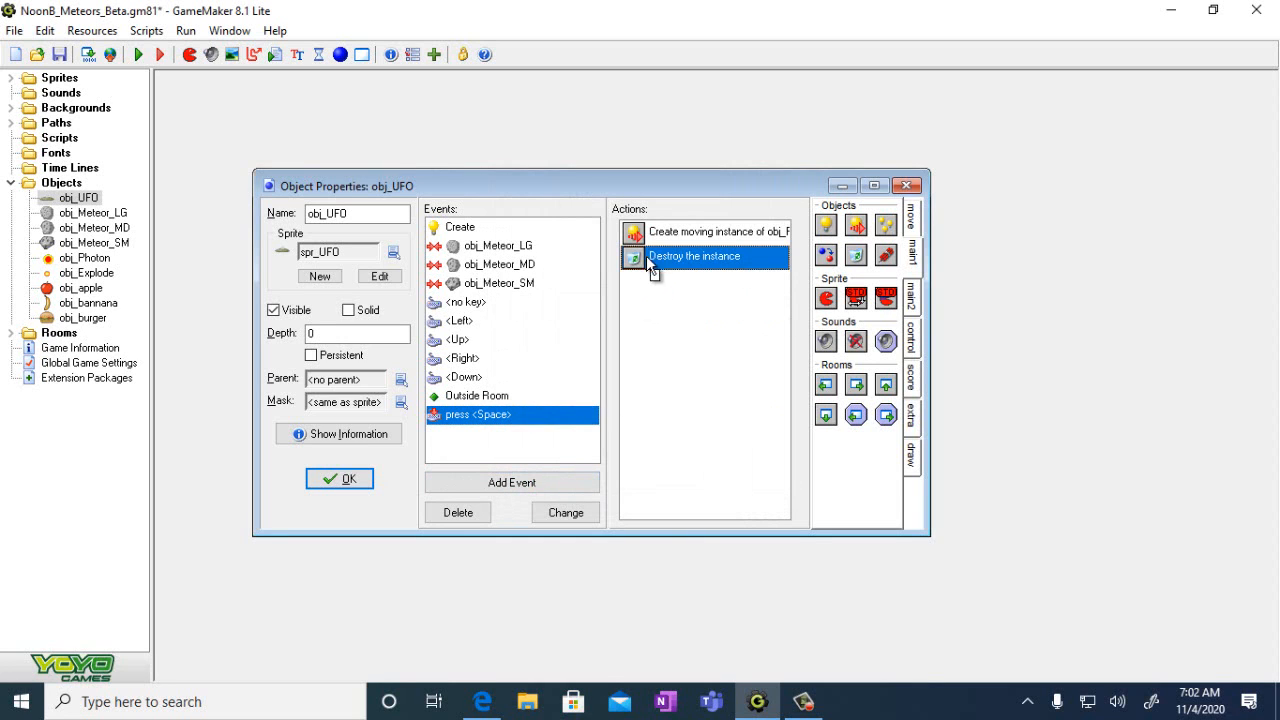
left_click_drag(662, 235, 684, 234)
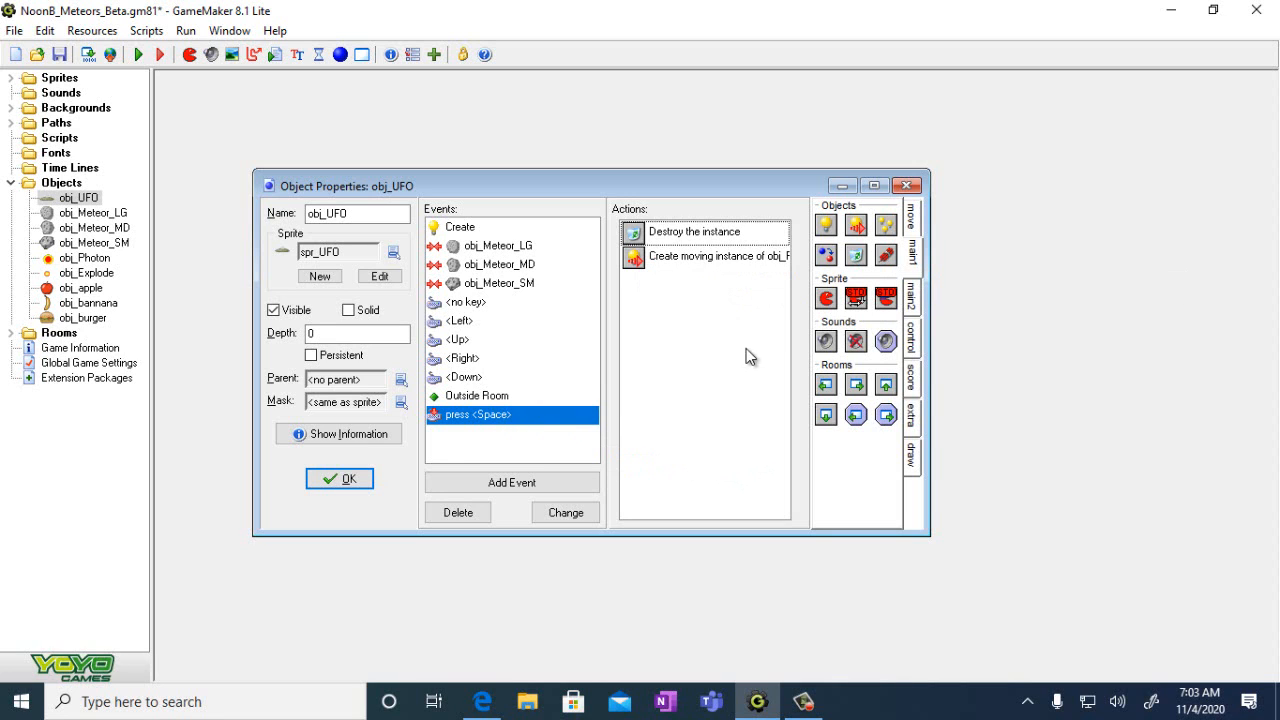
- Accept the obj_UFO properties and save the game
left_click(345, 479)
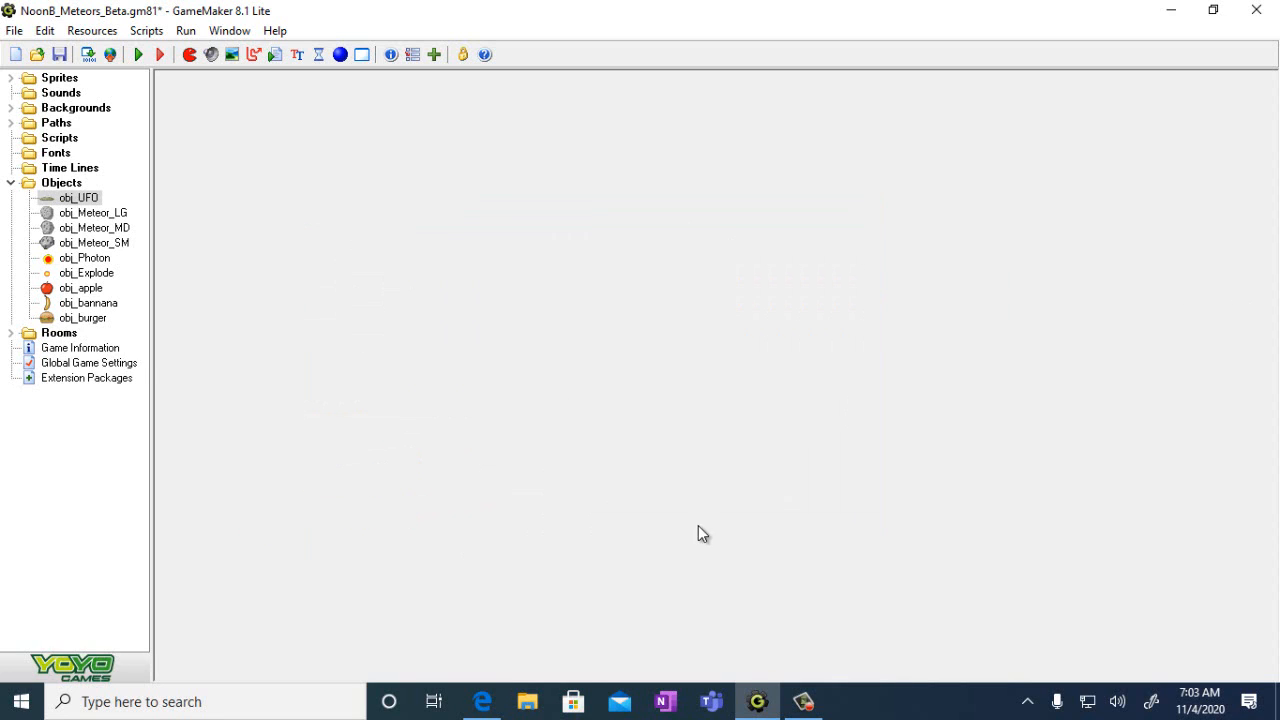
left_click(14, 30)
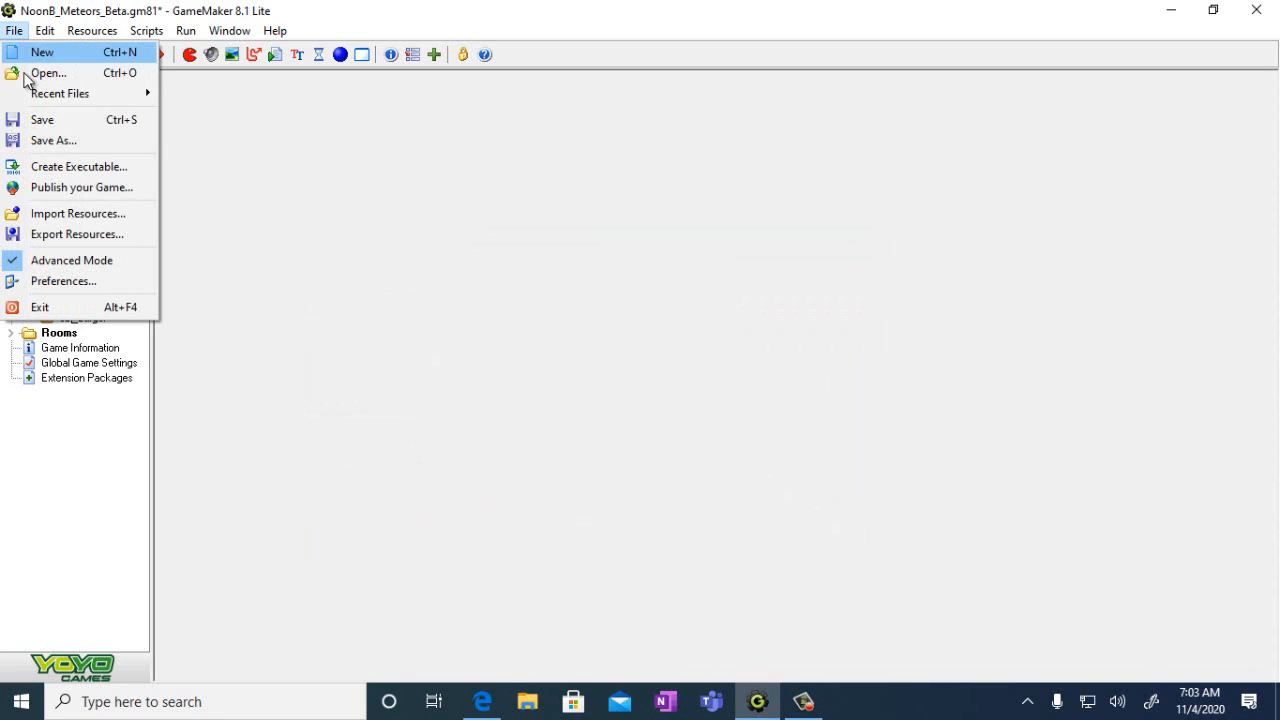
left_click(38, 120)
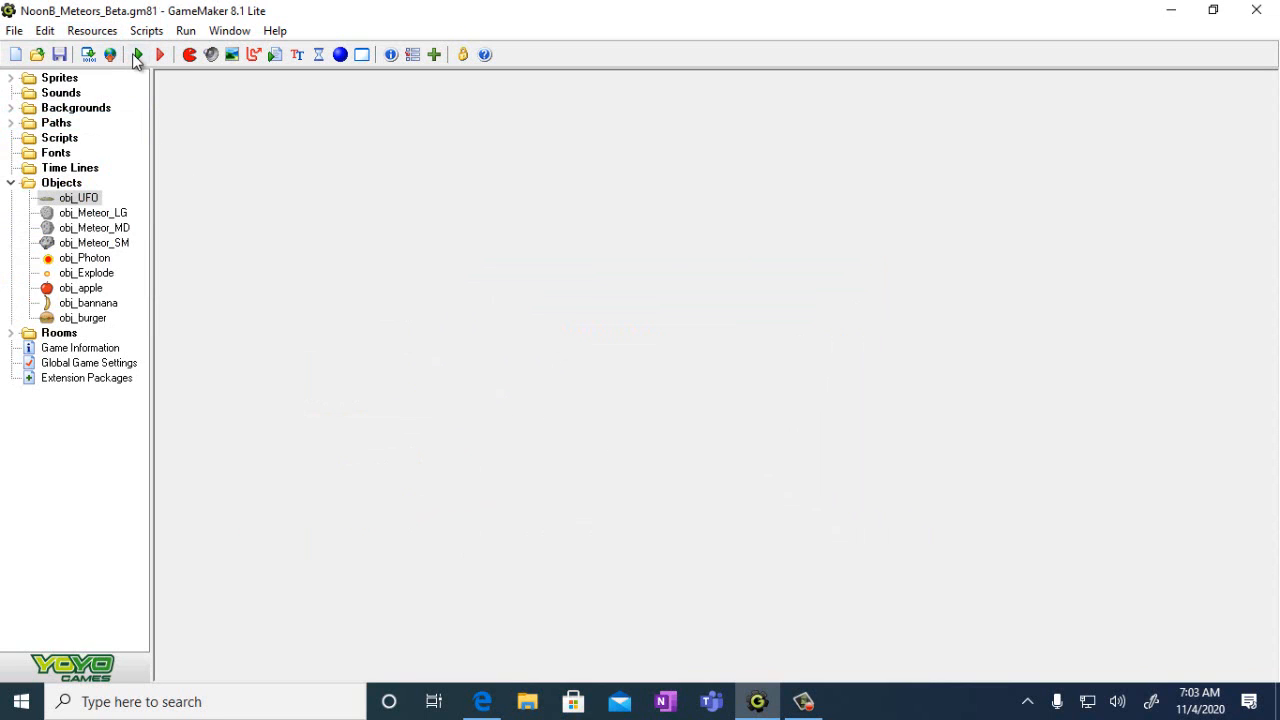
- Run the game to test rapid photon firing while steering the UFO, and close it after the high-score table
left_click(139, 55)
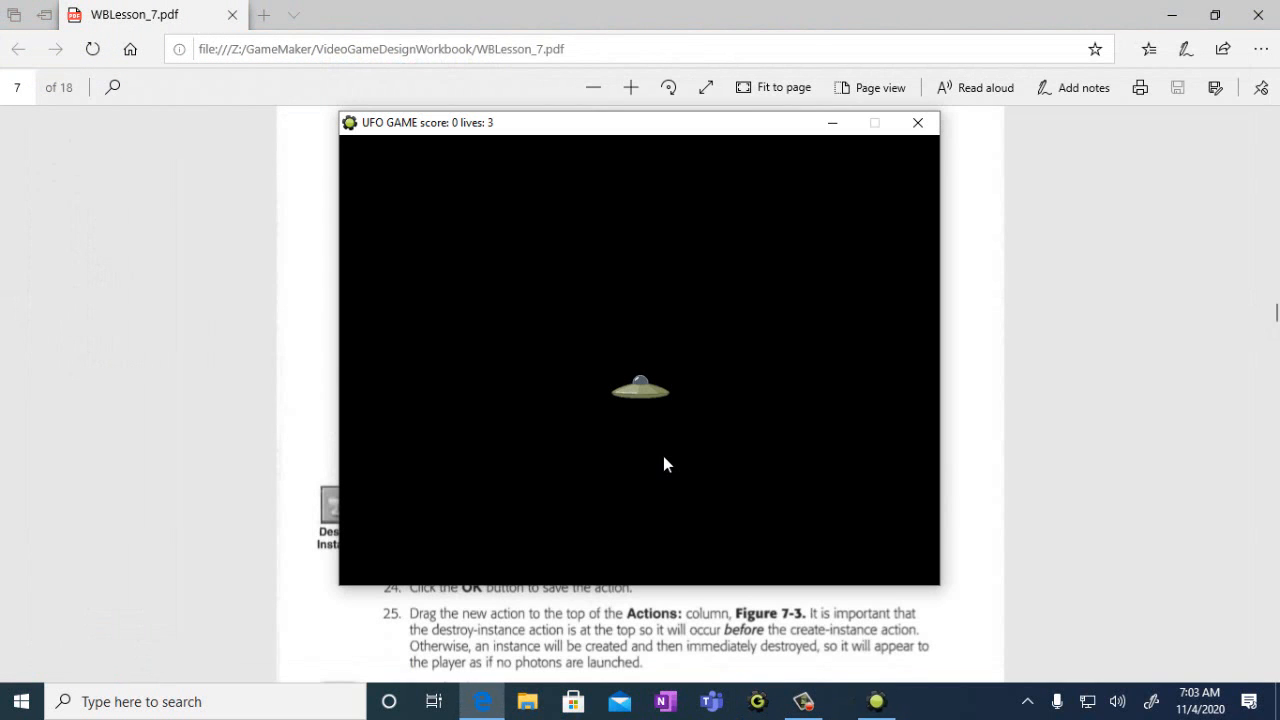
key("space")
key("Up")
key("Left")
key("space")
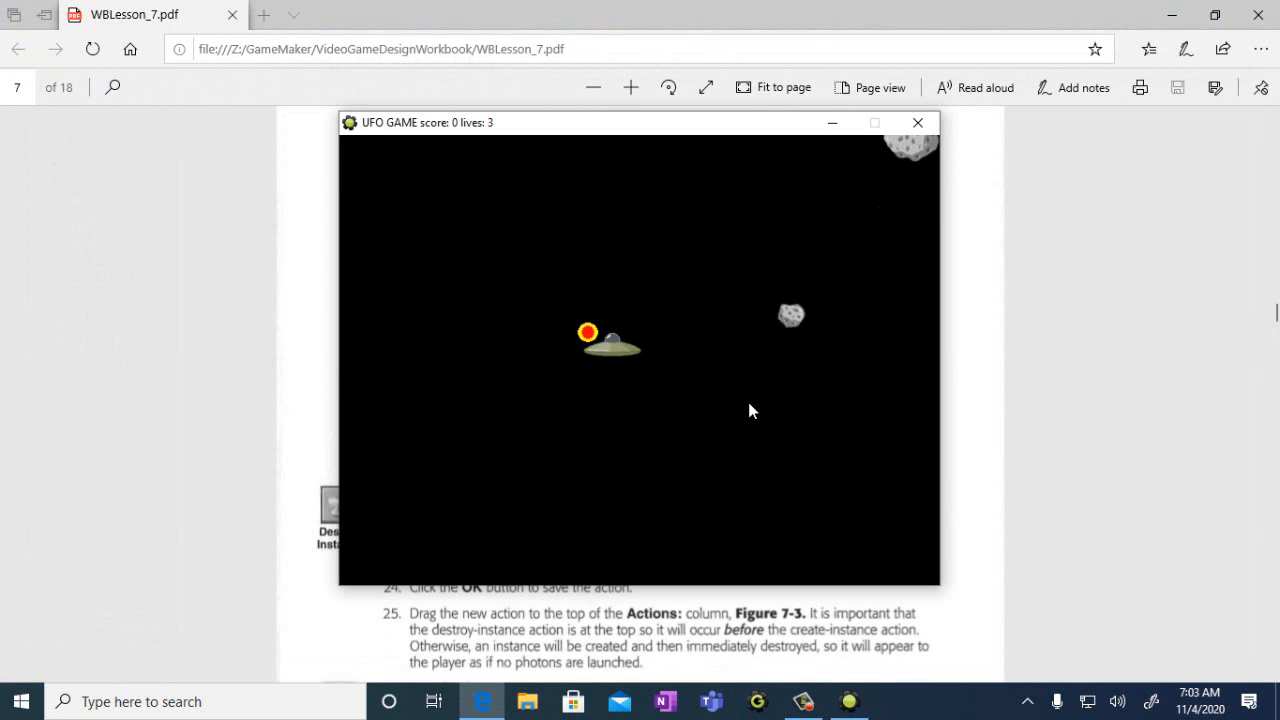
key("Right")
key("space")
key("Left")
key("space")
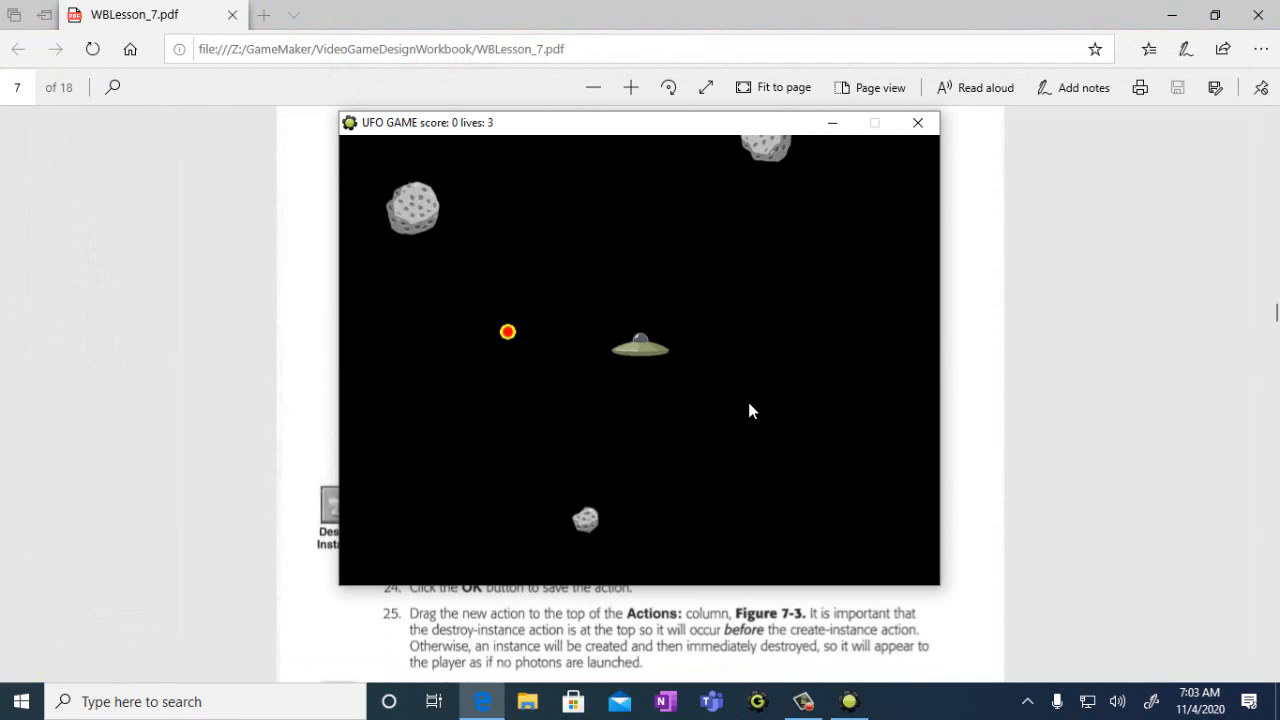
key("Right")
key("Left")
key("space")
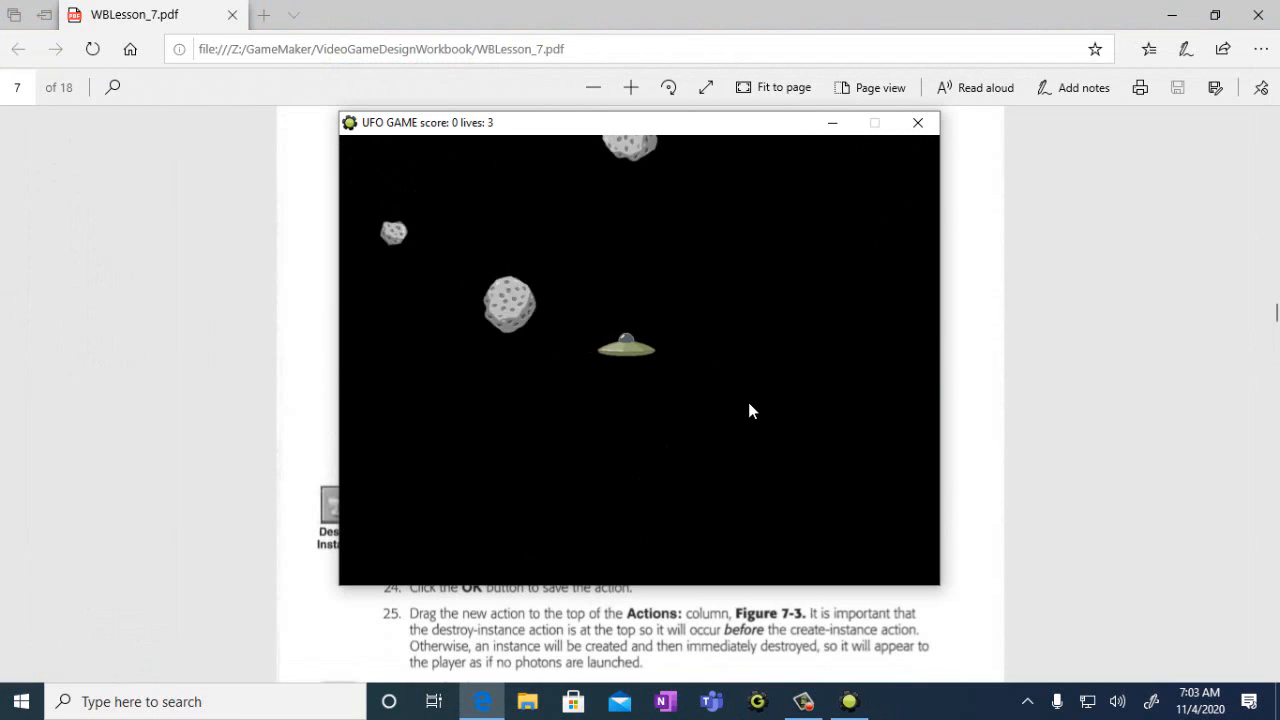
key("Right")
key("space")
key("Left")
key("space")
key("Right")
key("space")
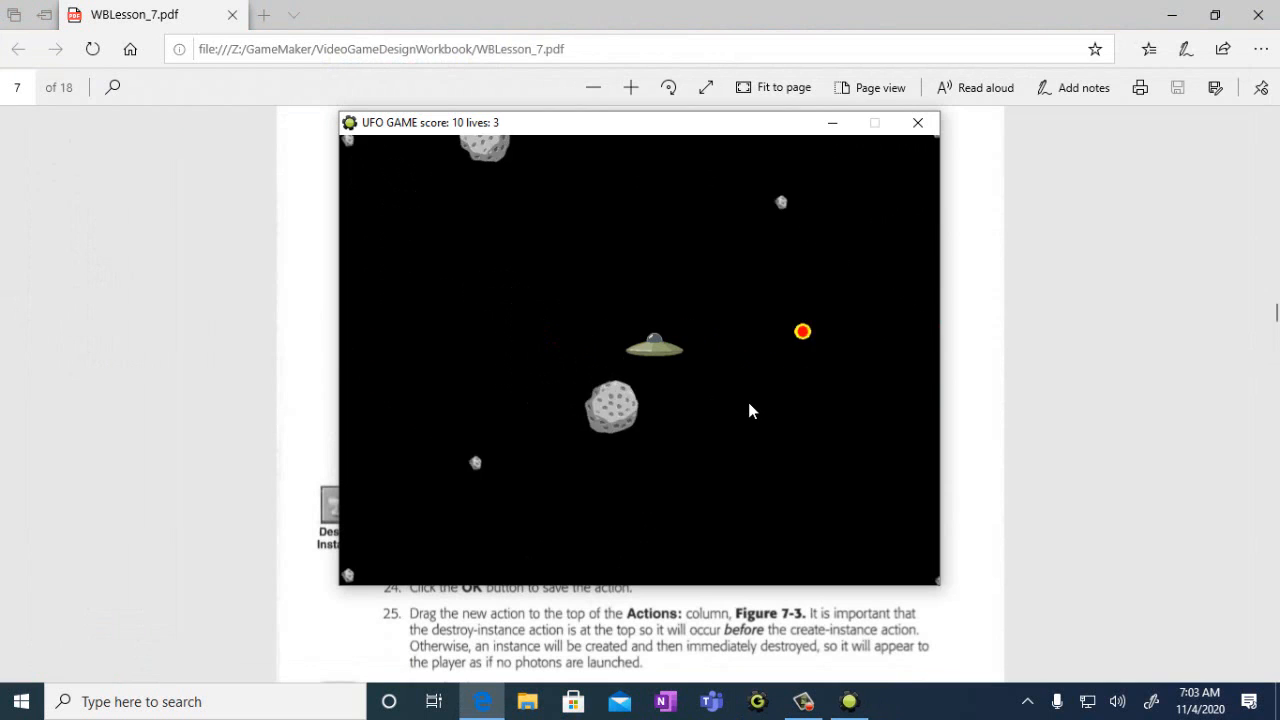
key("Left")
key("space")
key("space")
key("Right")
key("space")
key("space")
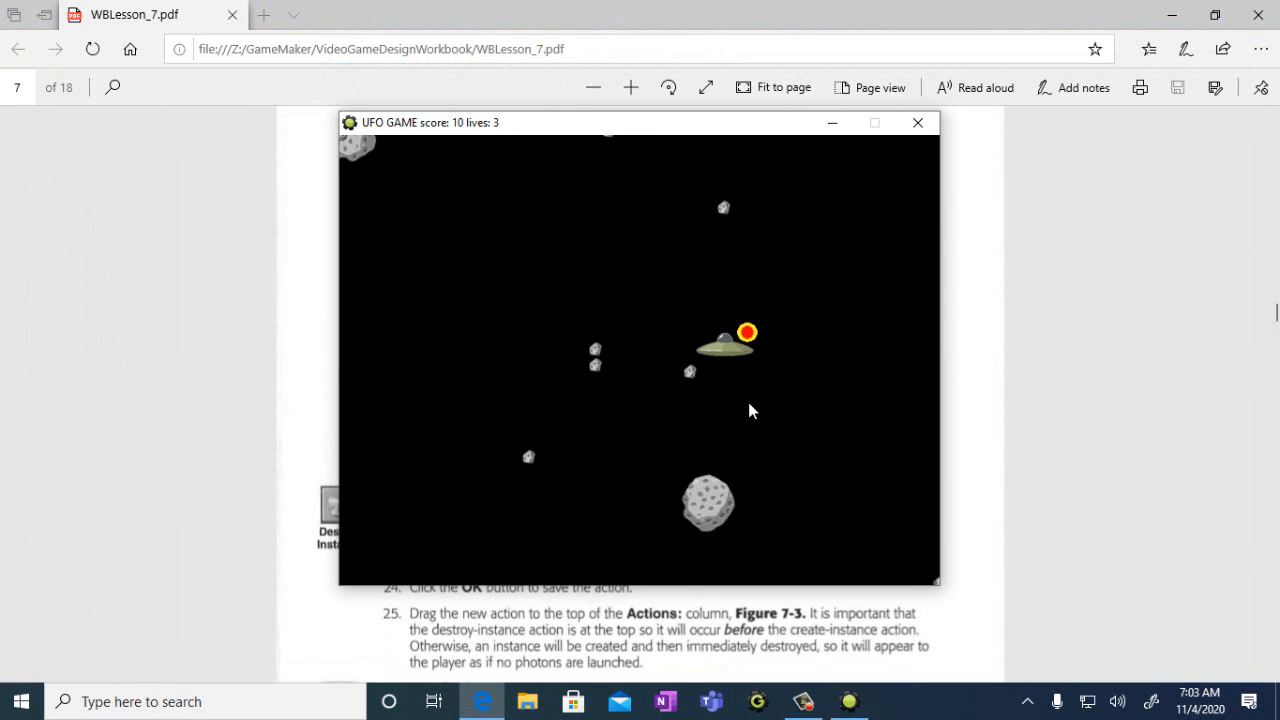
key("space")
key("Left")
key("space")
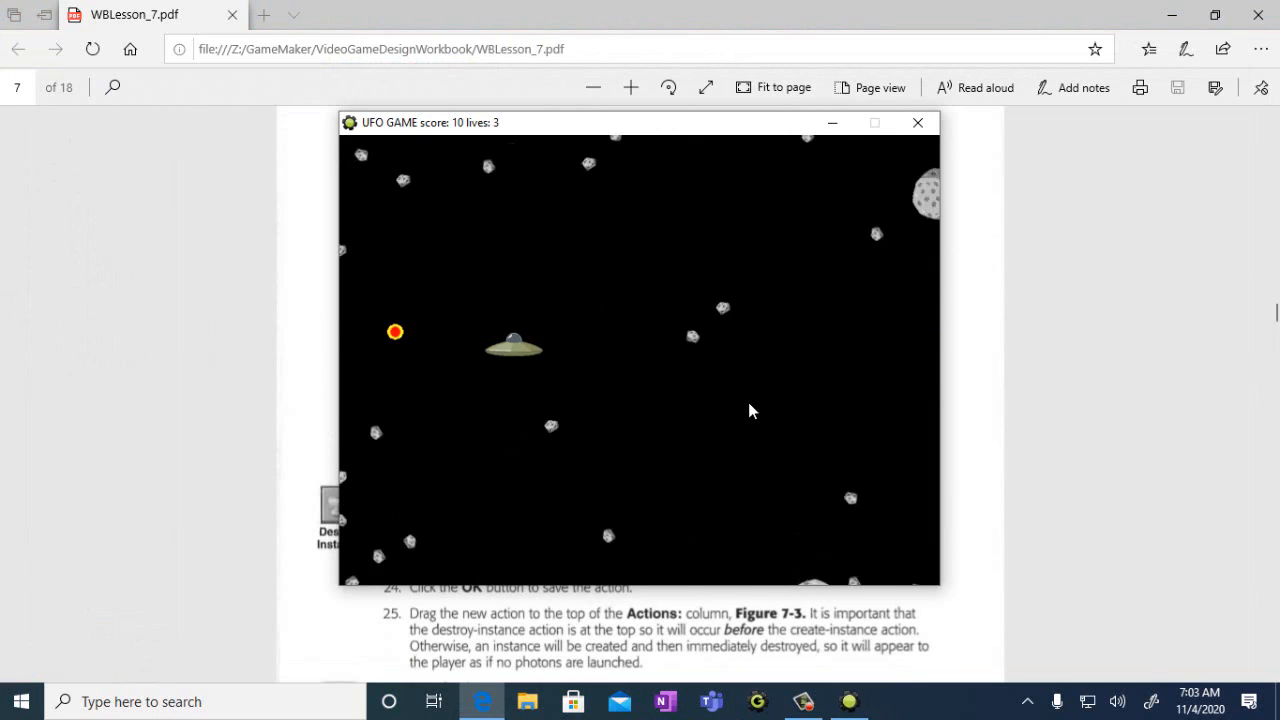
key("Right")
key("space")
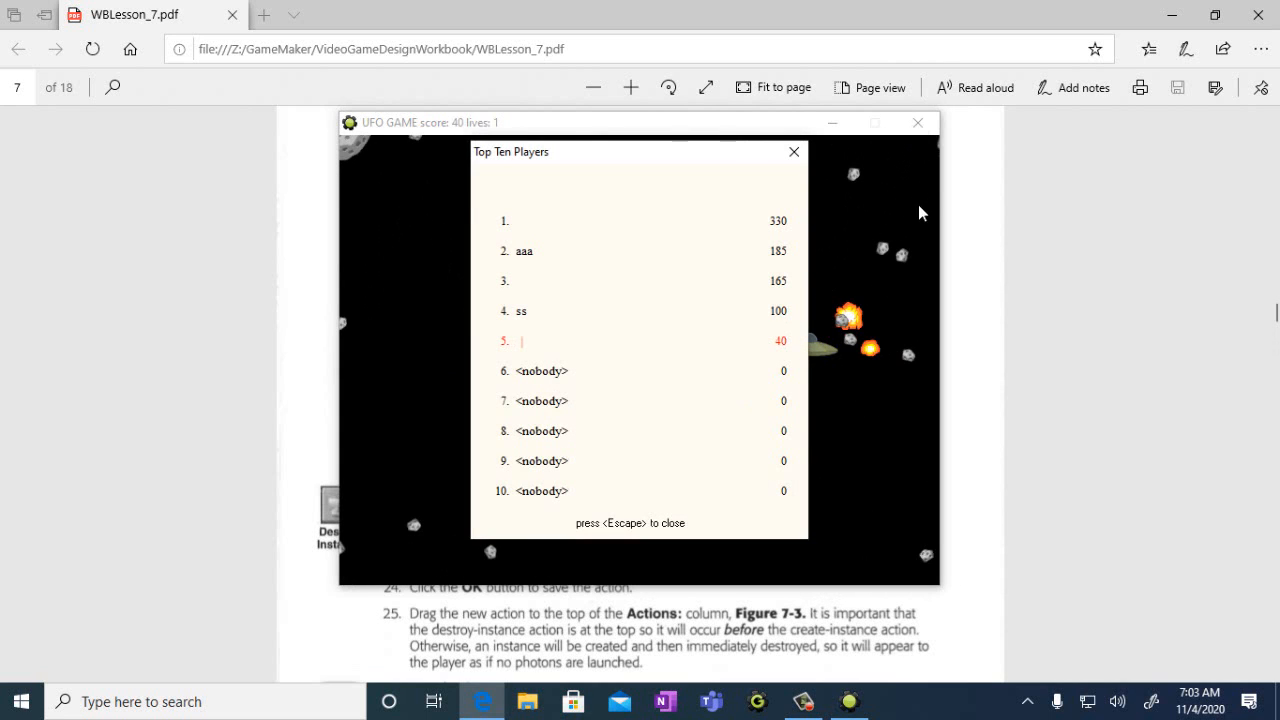
left_click(794, 153)
left_click(917, 122)
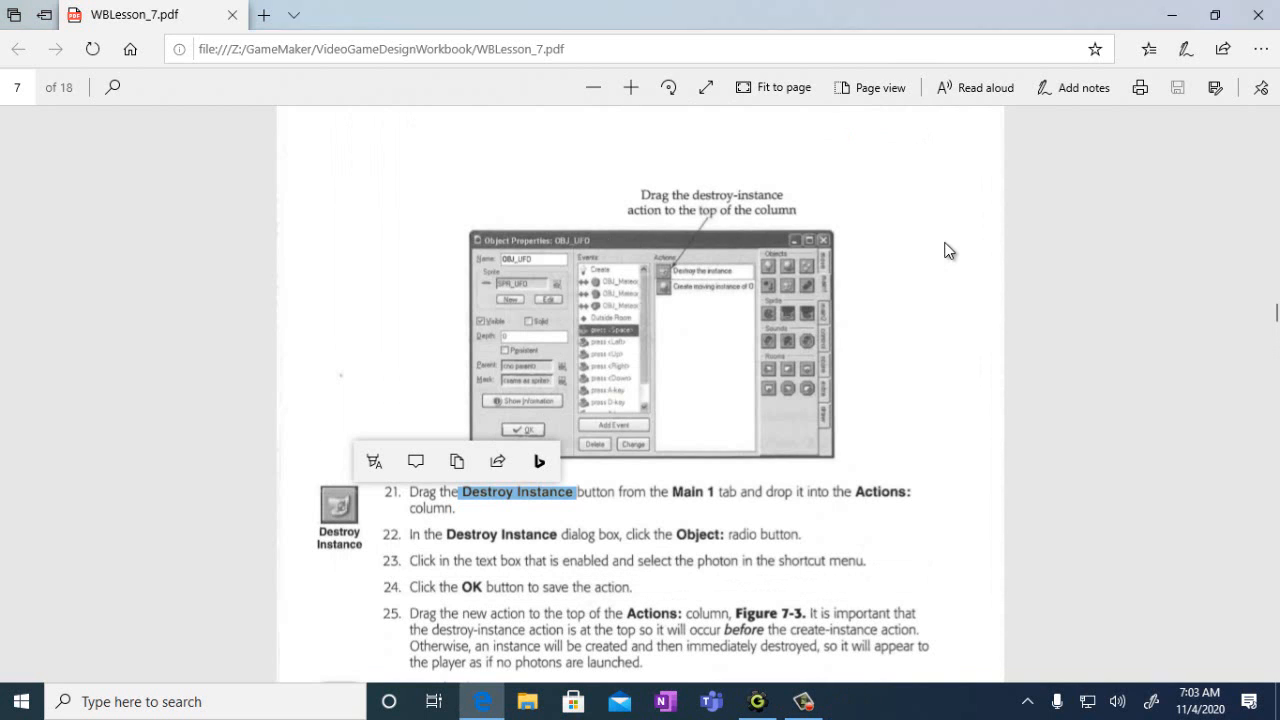
- Read the workbook's Control Issues section and its steps 28 to 31
scroll(850, 484, "down", 3)
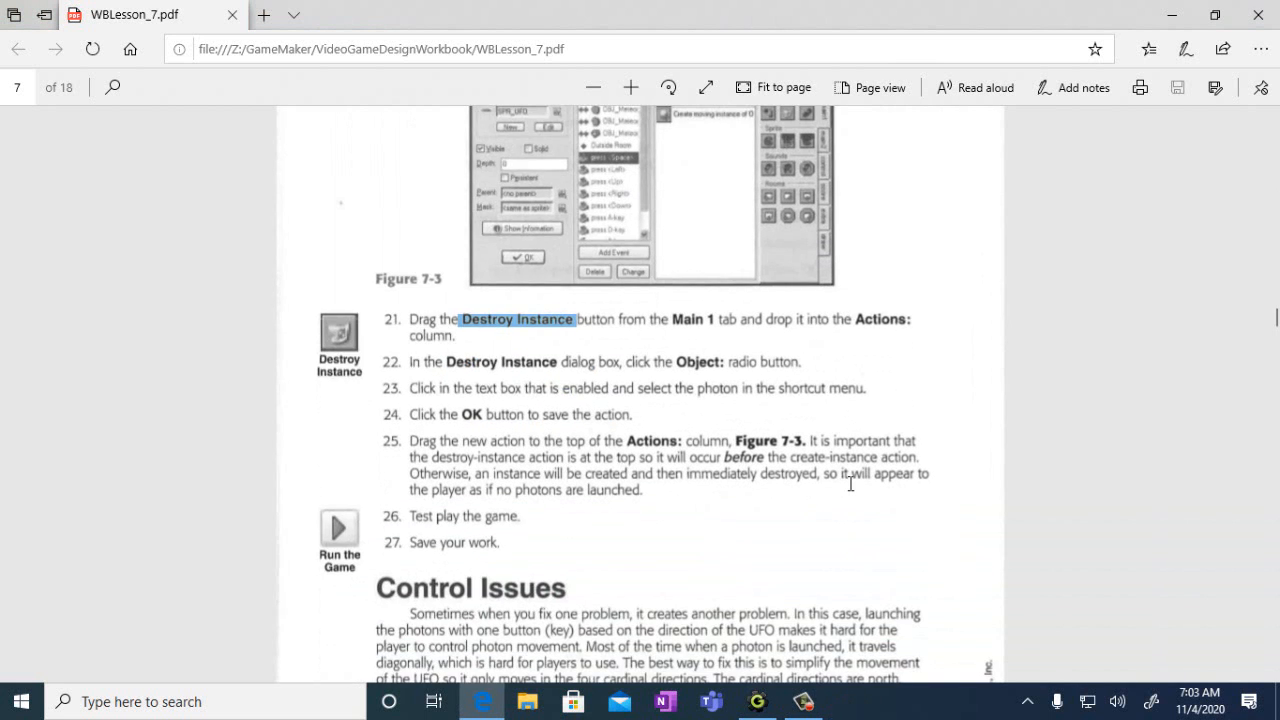
scroll(850, 484, "down", 6)
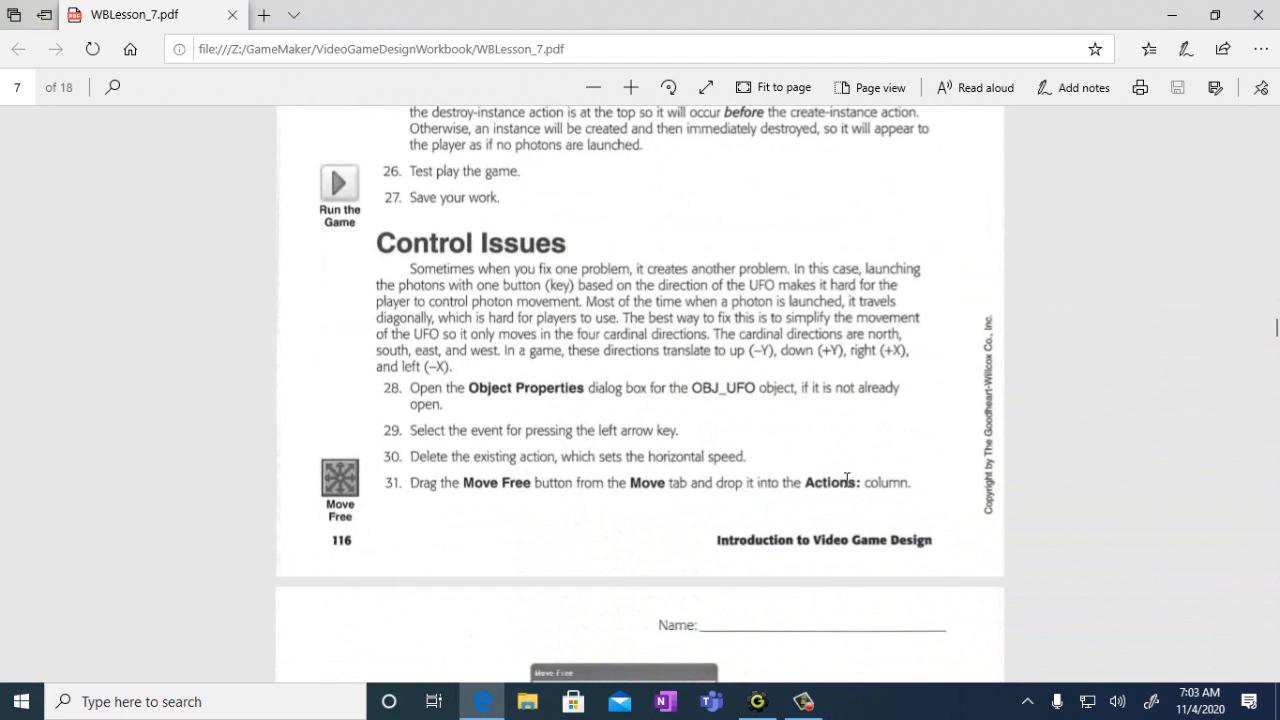
scroll(847, 481, "down", 2)
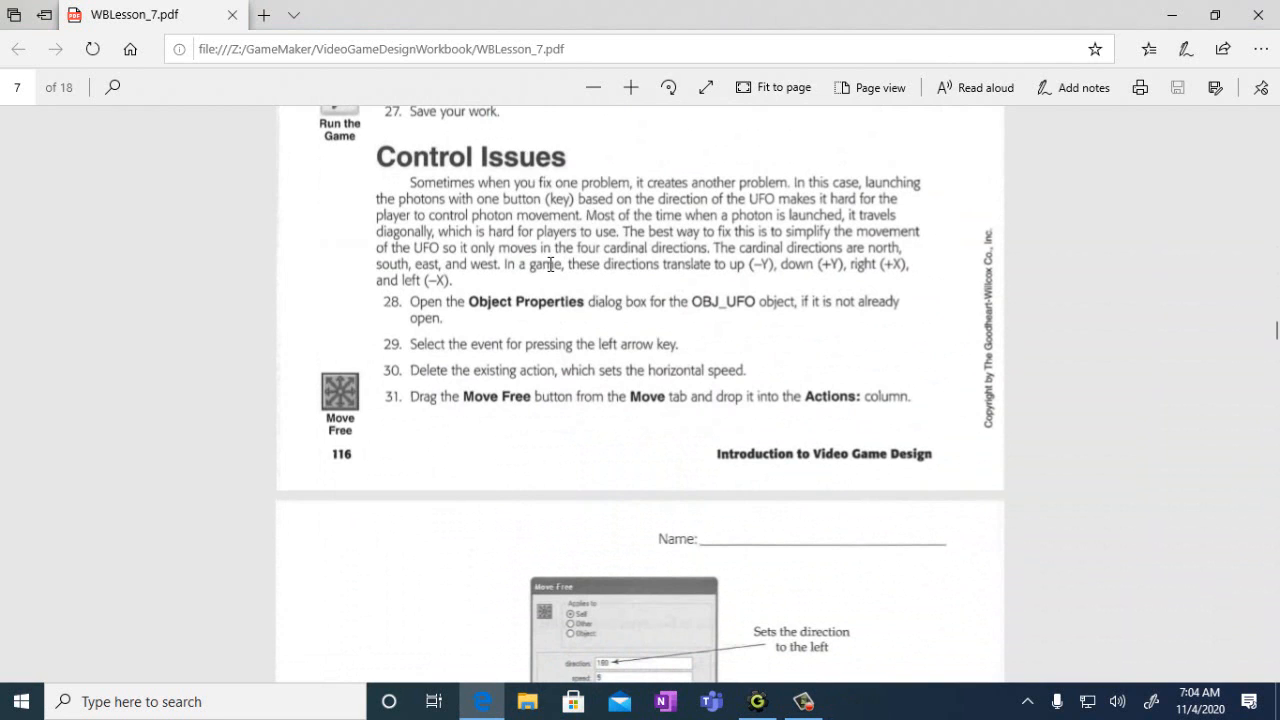
- Read workbook steps 28 to 41 and Figure 7-4 on giving the UFO's arrow-key events Move Free actions
scroll(698, 276, "down", 1)
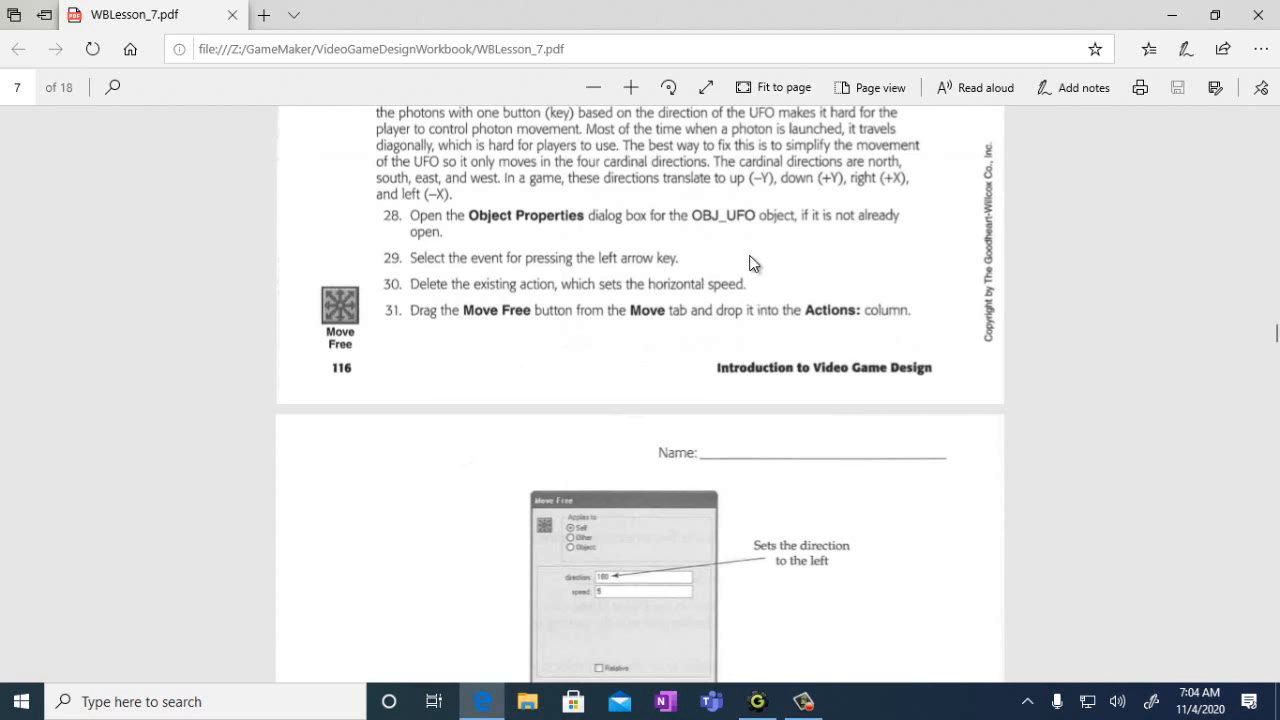
scroll(492, 247, "up", 1)
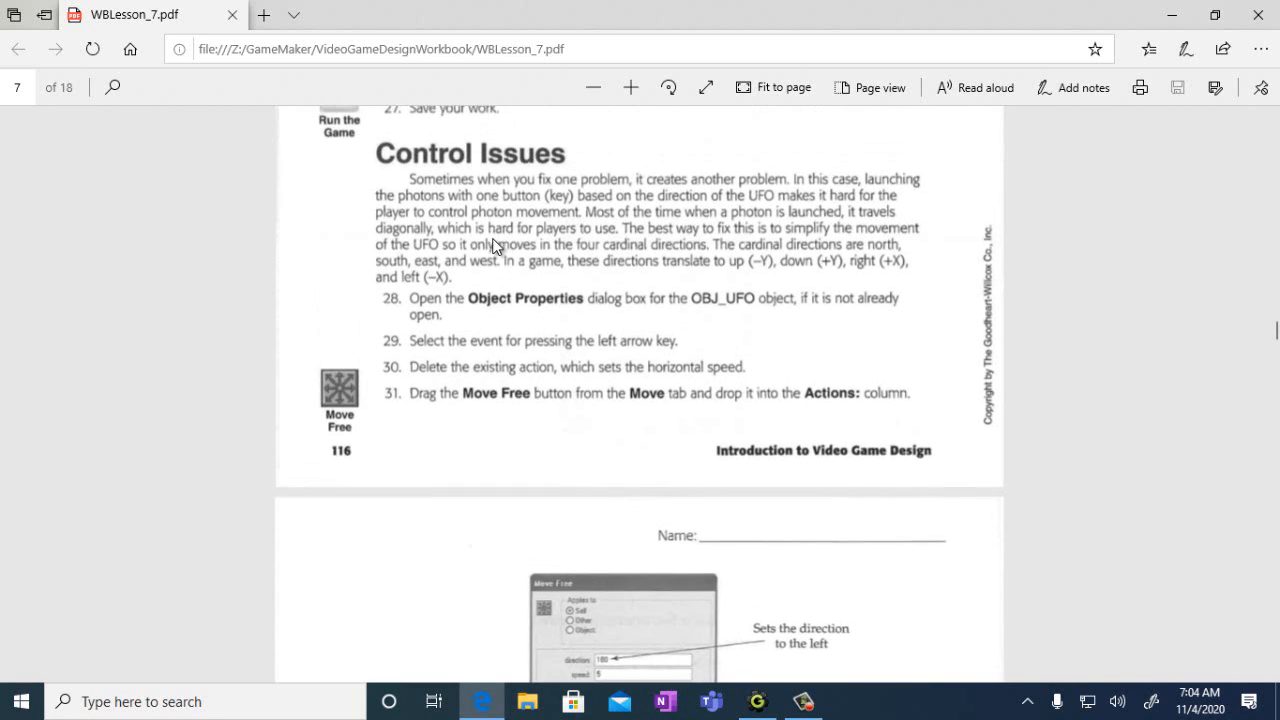
scroll(492, 247, "down", 1)
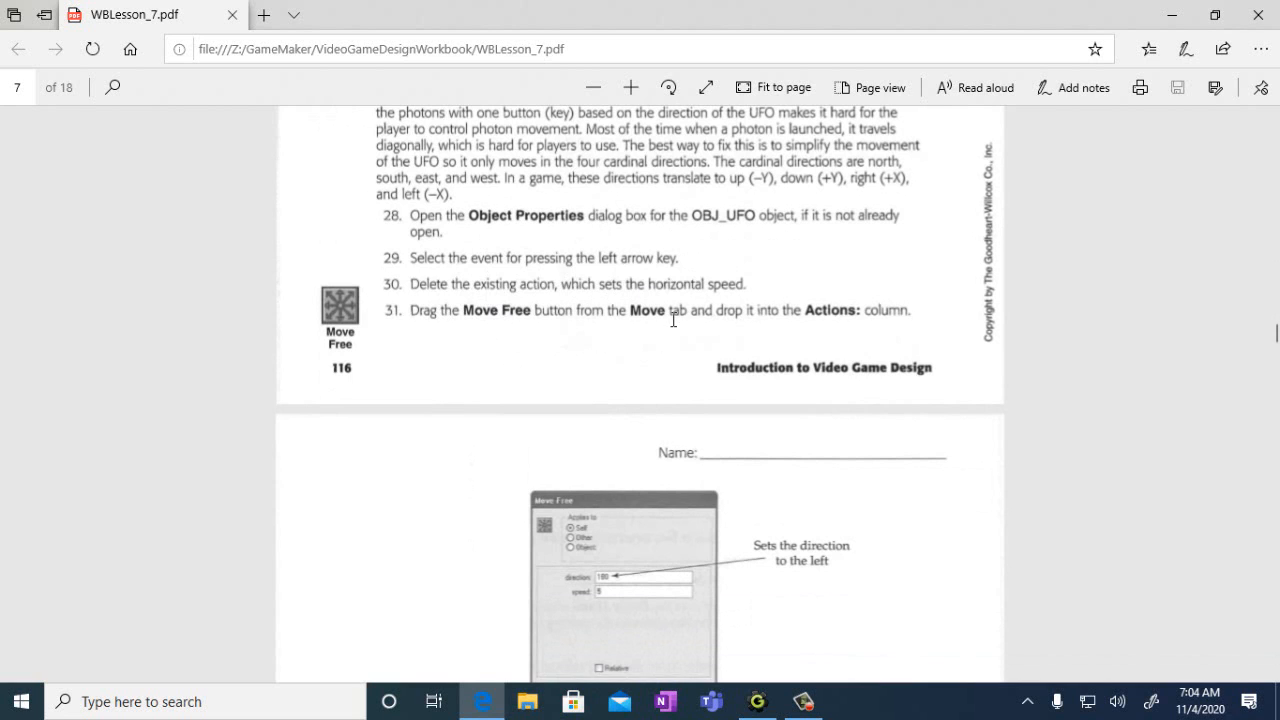
scroll(693, 330, "down", 1)
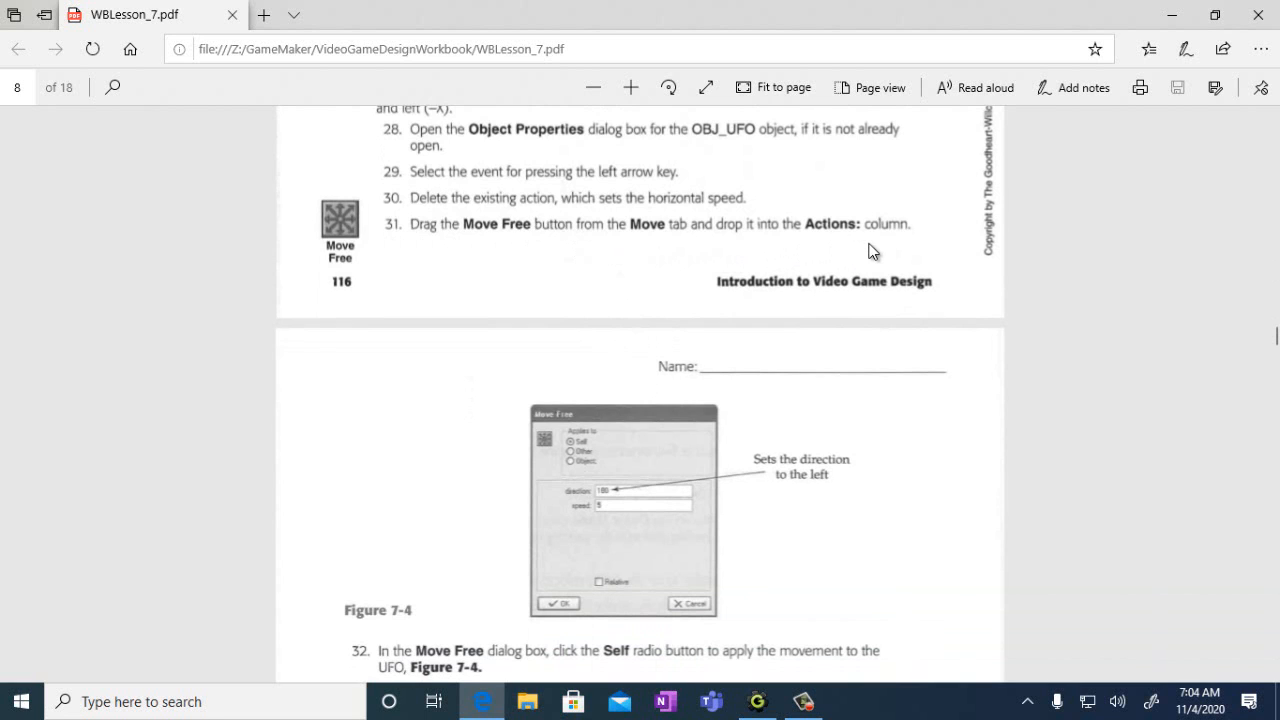
scroll(870, 250, "down", 2)
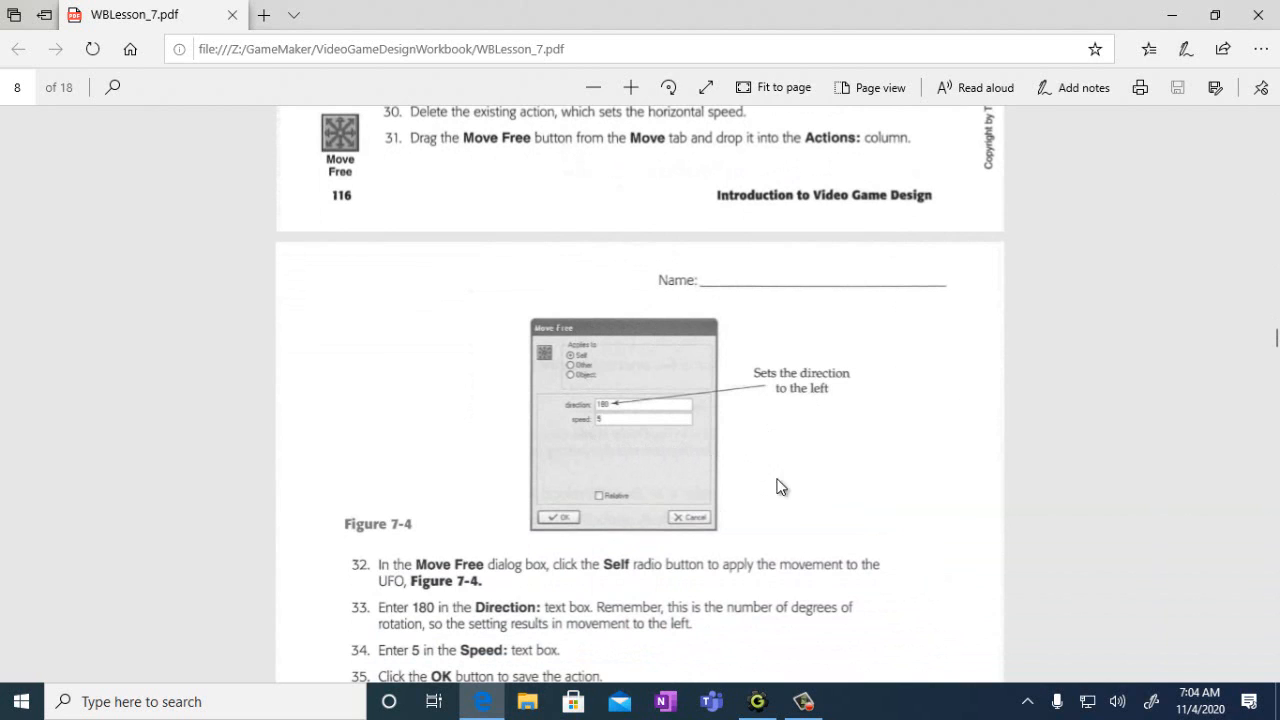
scroll(484, 612, "down", 1)
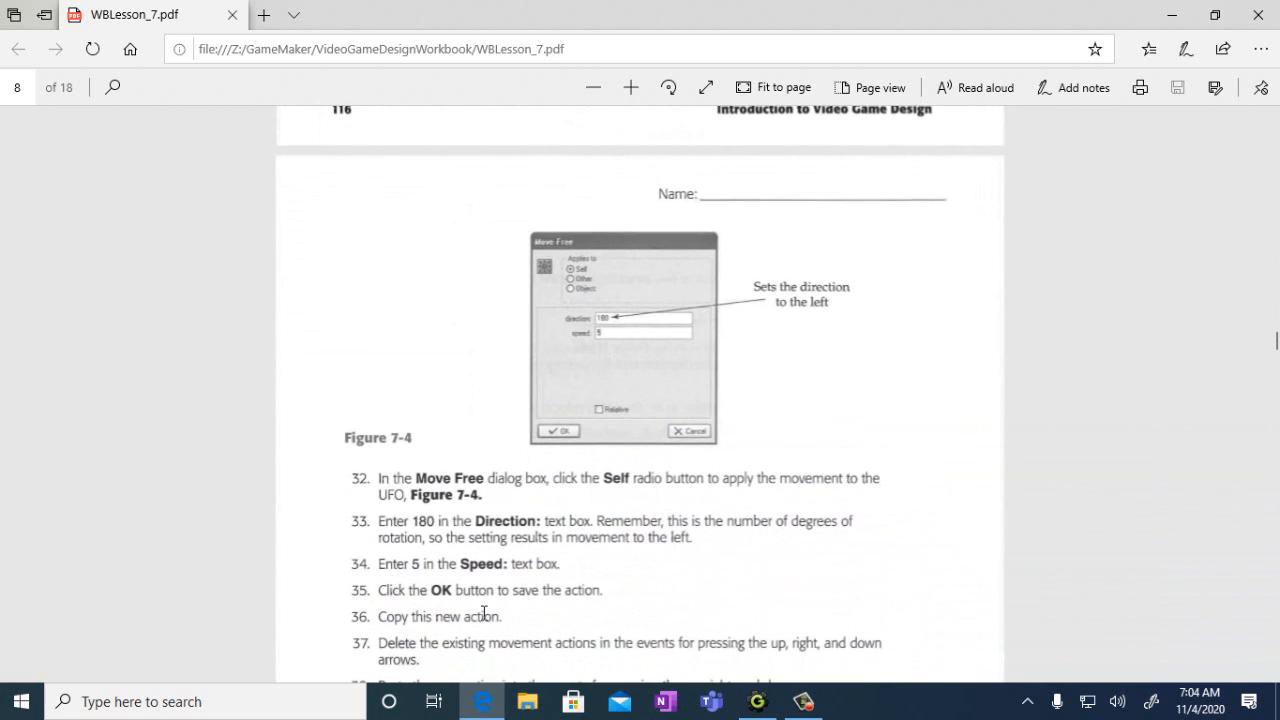
scroll(519, 586, "down", 1)
scroll(519, 586, "down", 1)
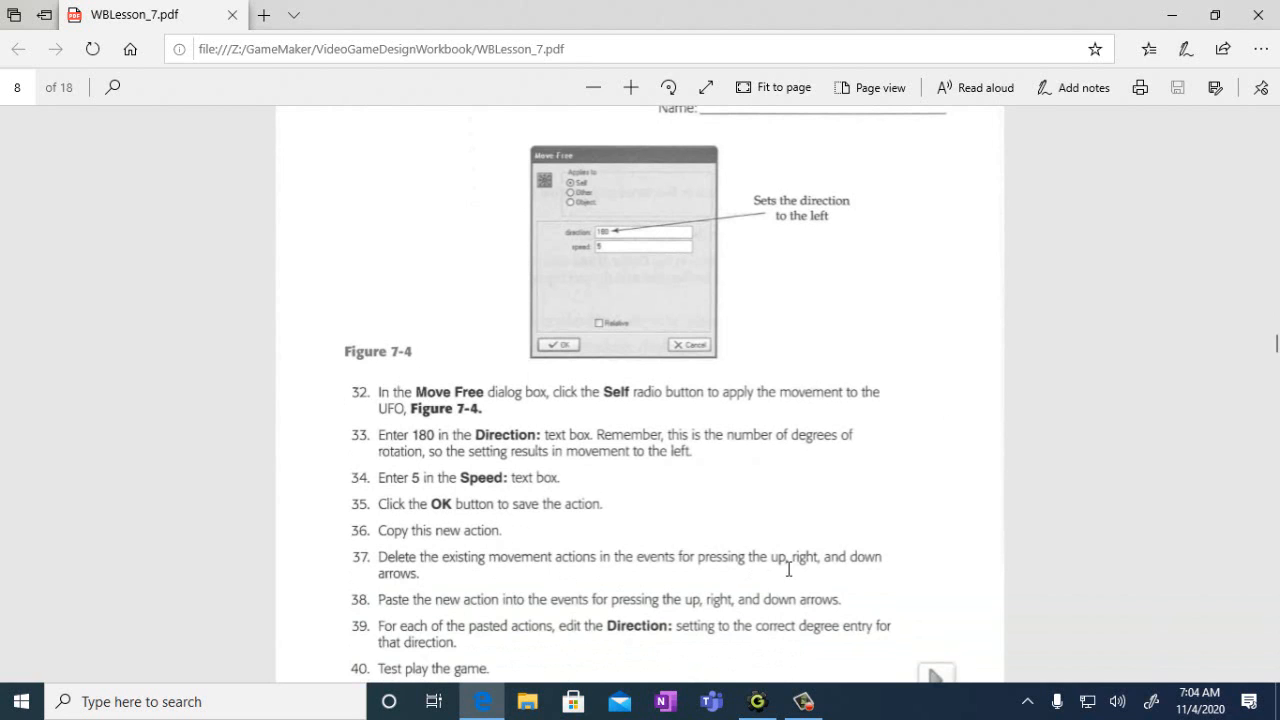
scroll(455, 600, "down", 1)
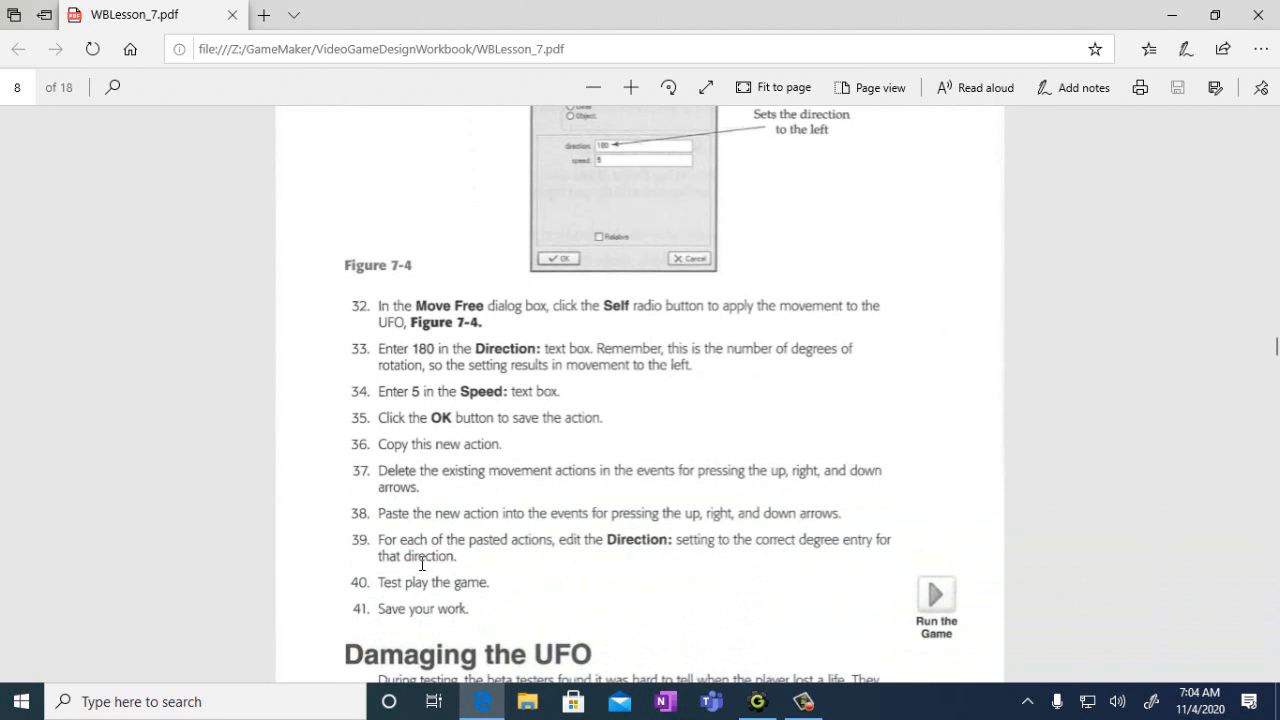
scroll(546, 598, "up", 1)
scroll(546, 596, "up", 1)
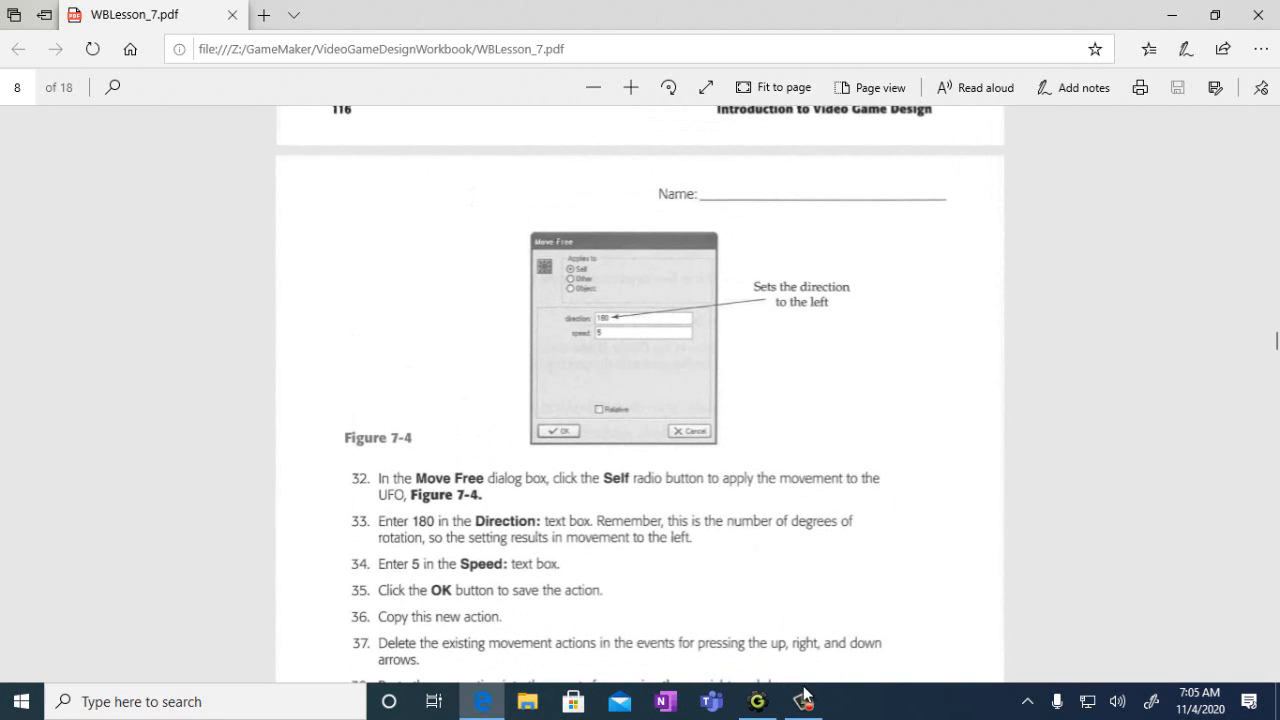
- Switch to GameMaker, open the obj_UFO properties, and delete the Left key event's Start moving in a direction action
mouse_move(805, 703)
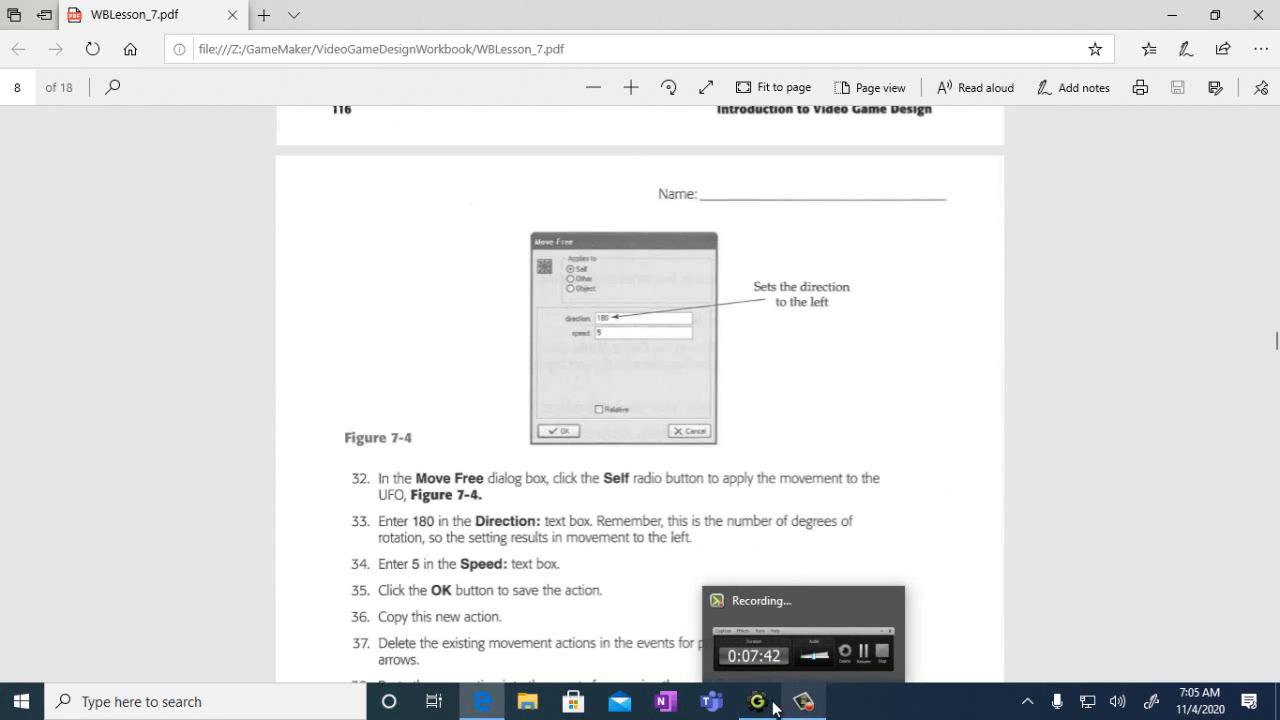
left_click(757, 701)
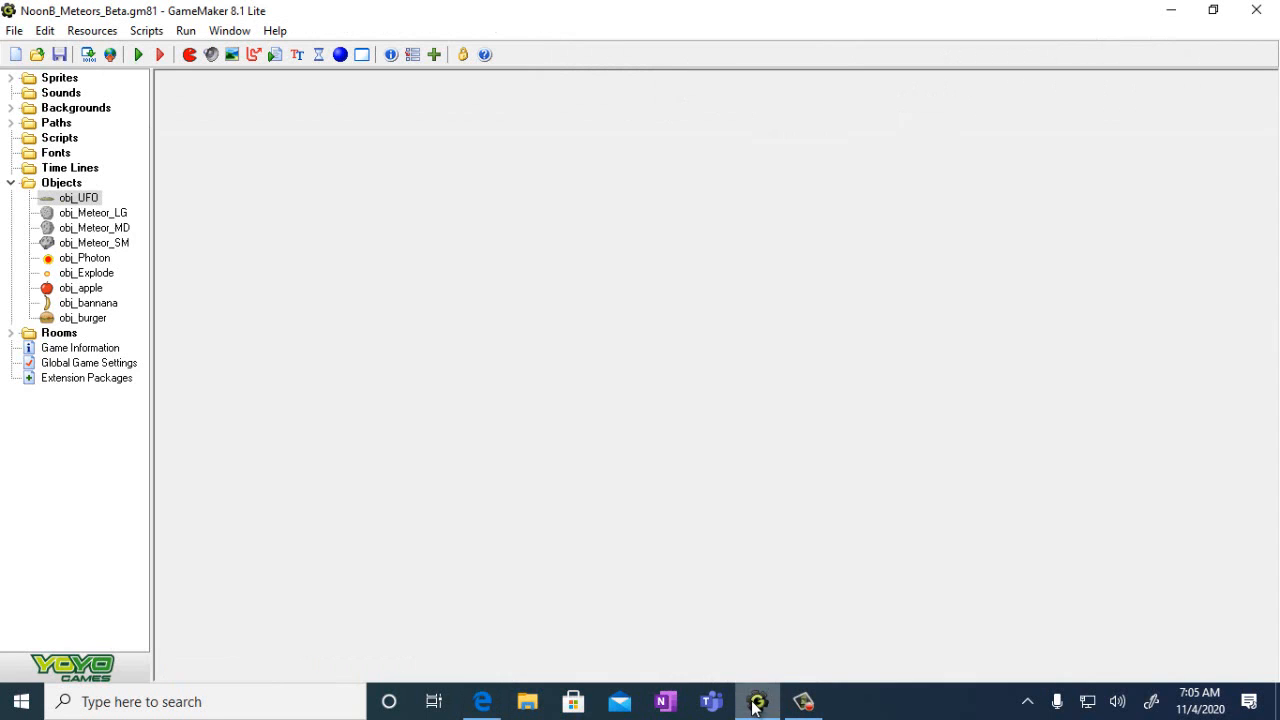
double_click(80, 197)
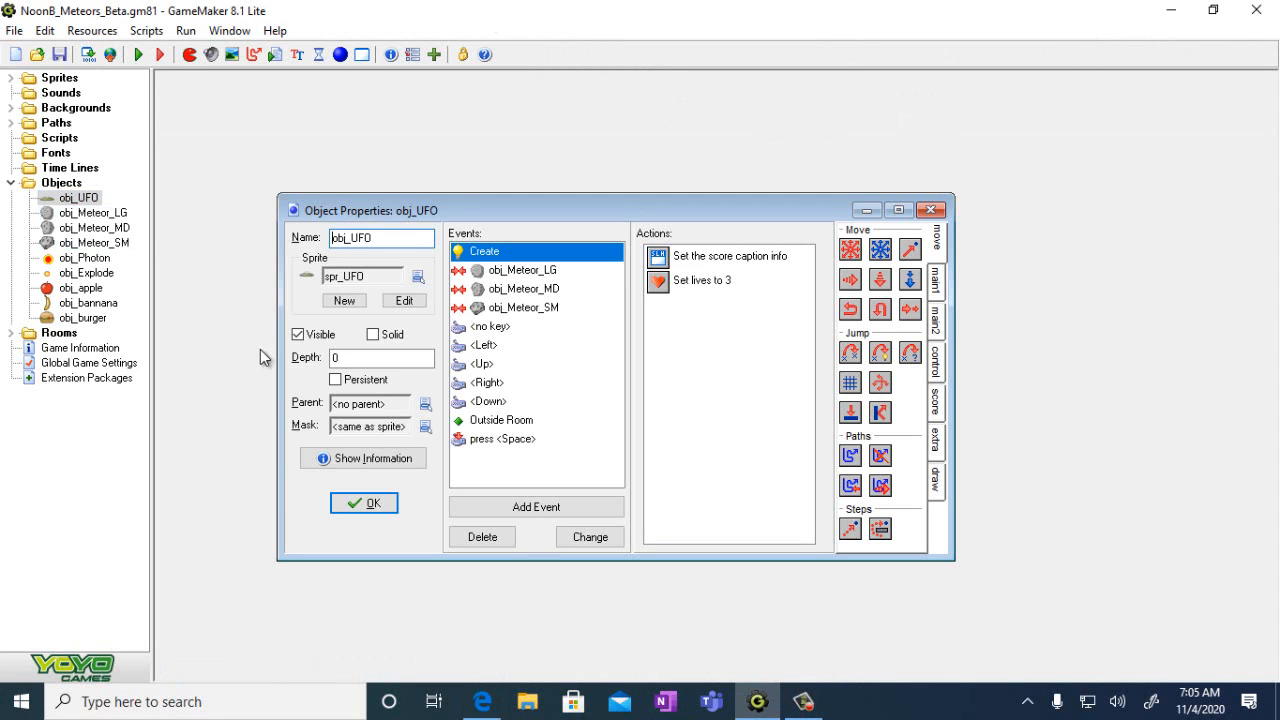
left_click(484, 345)
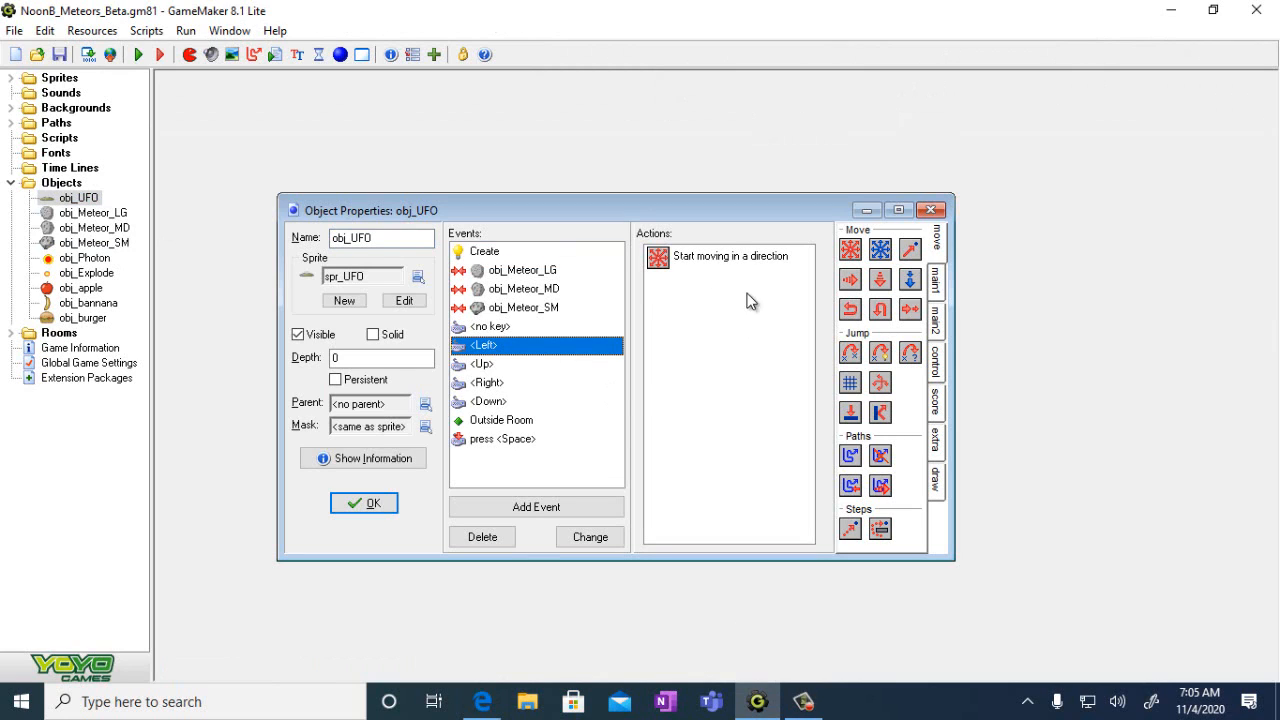
mouse_move(724, 264)
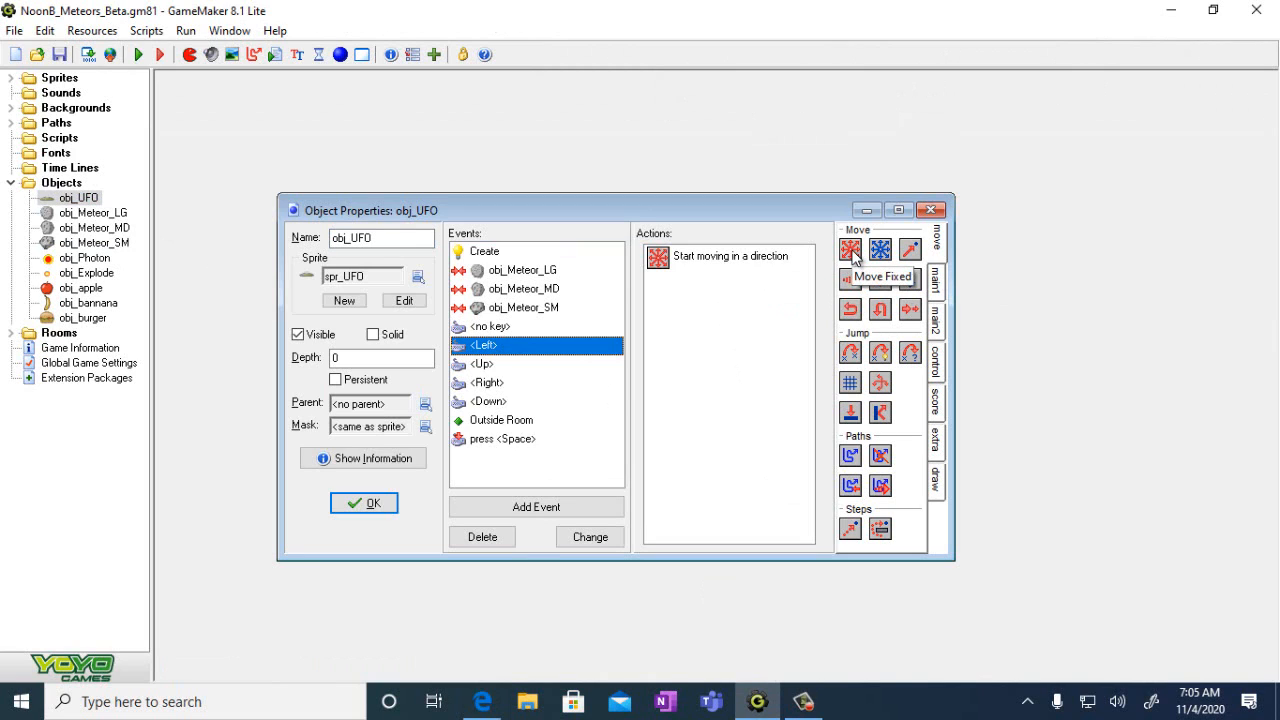
mouse_move(667, 262)
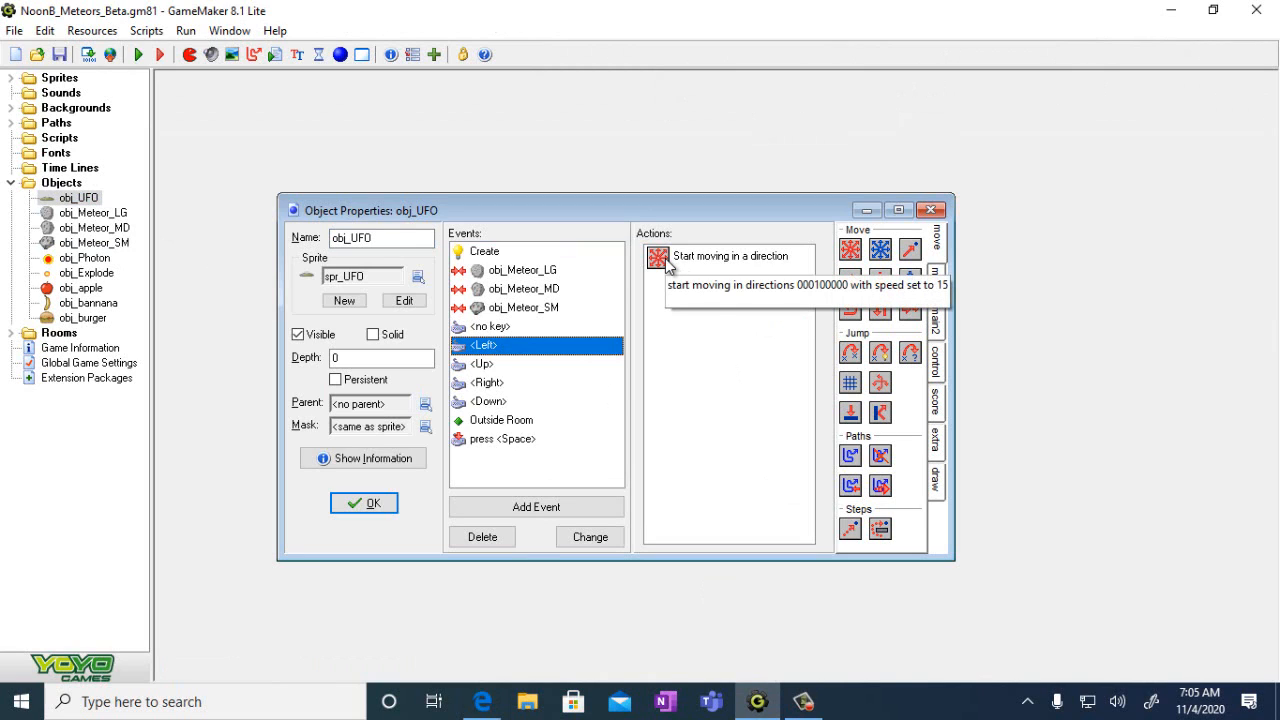
left_click(665, 258)
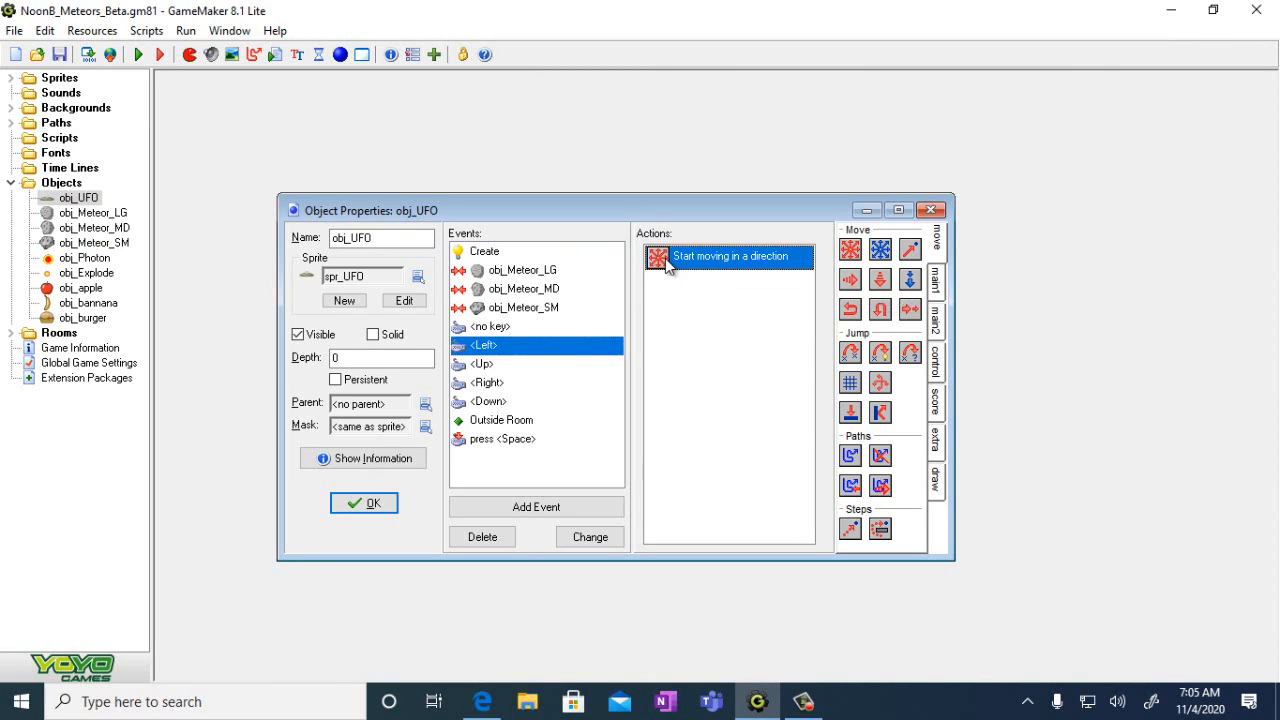
right_click(665, 258)
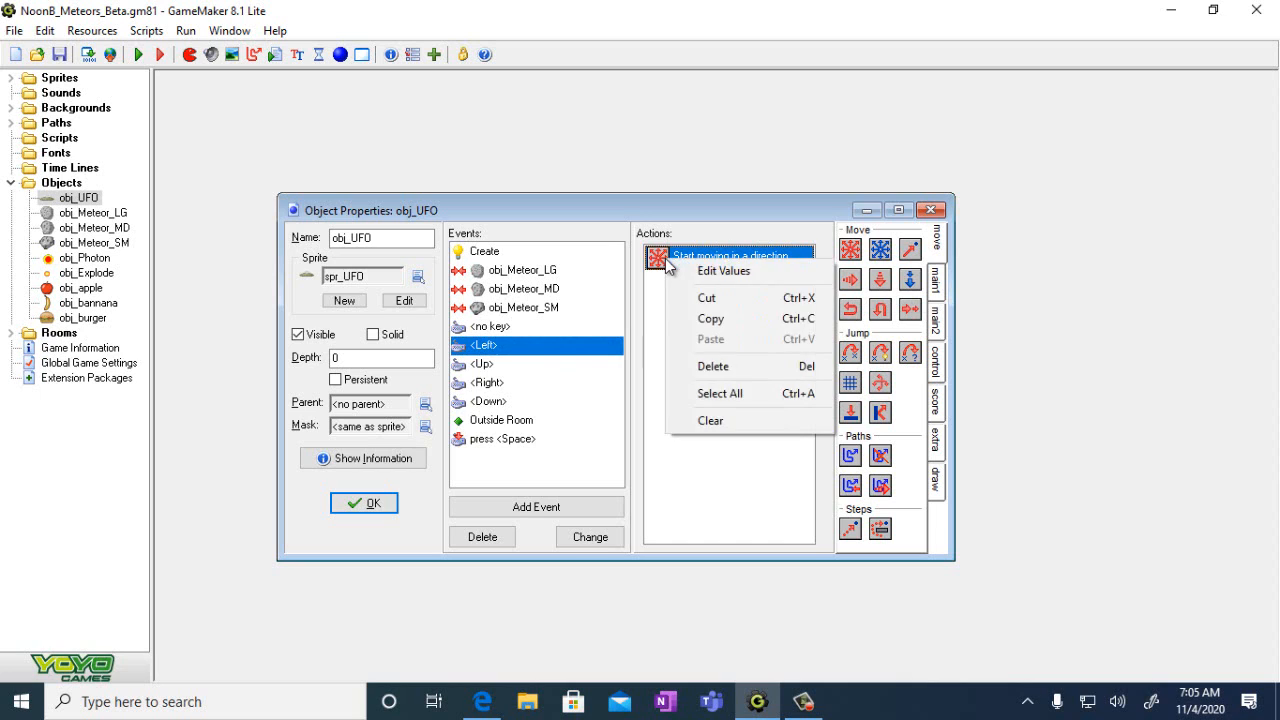
left_click(716, 367)
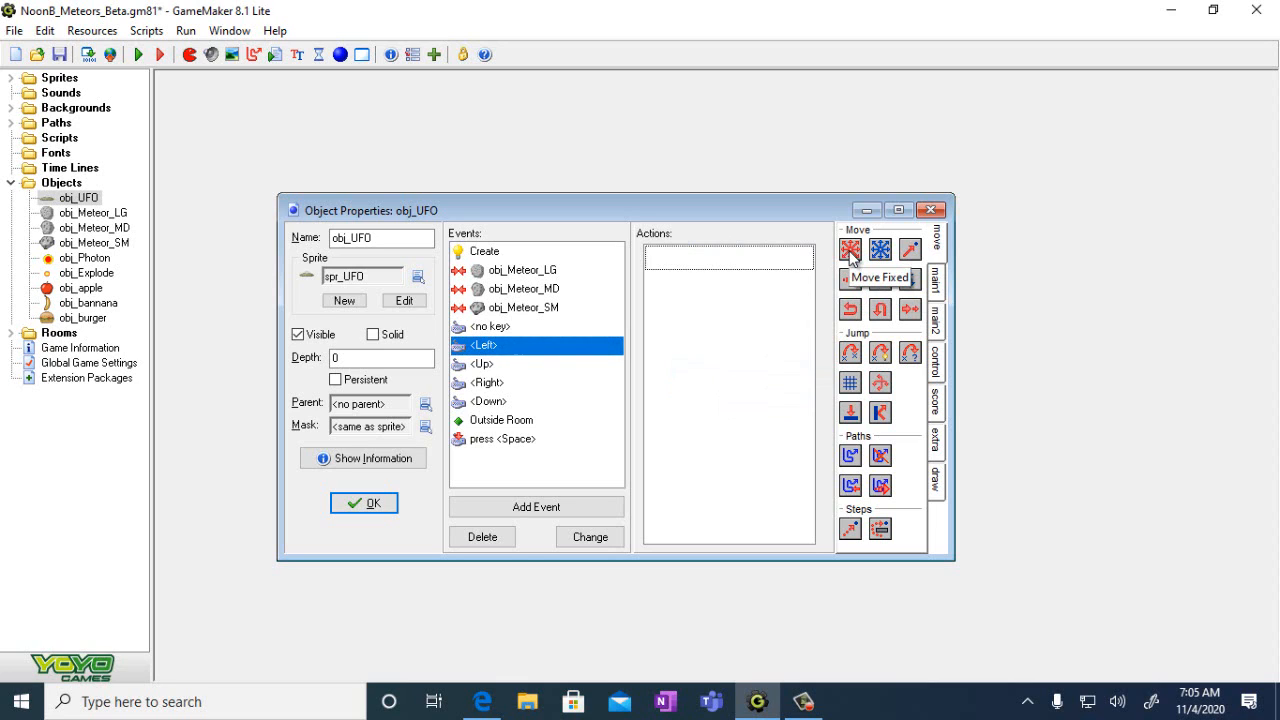
- Add a Move Free action to the Left key event with direction 180 and speed 5
left_click_drag(850, 250, 714, 266)
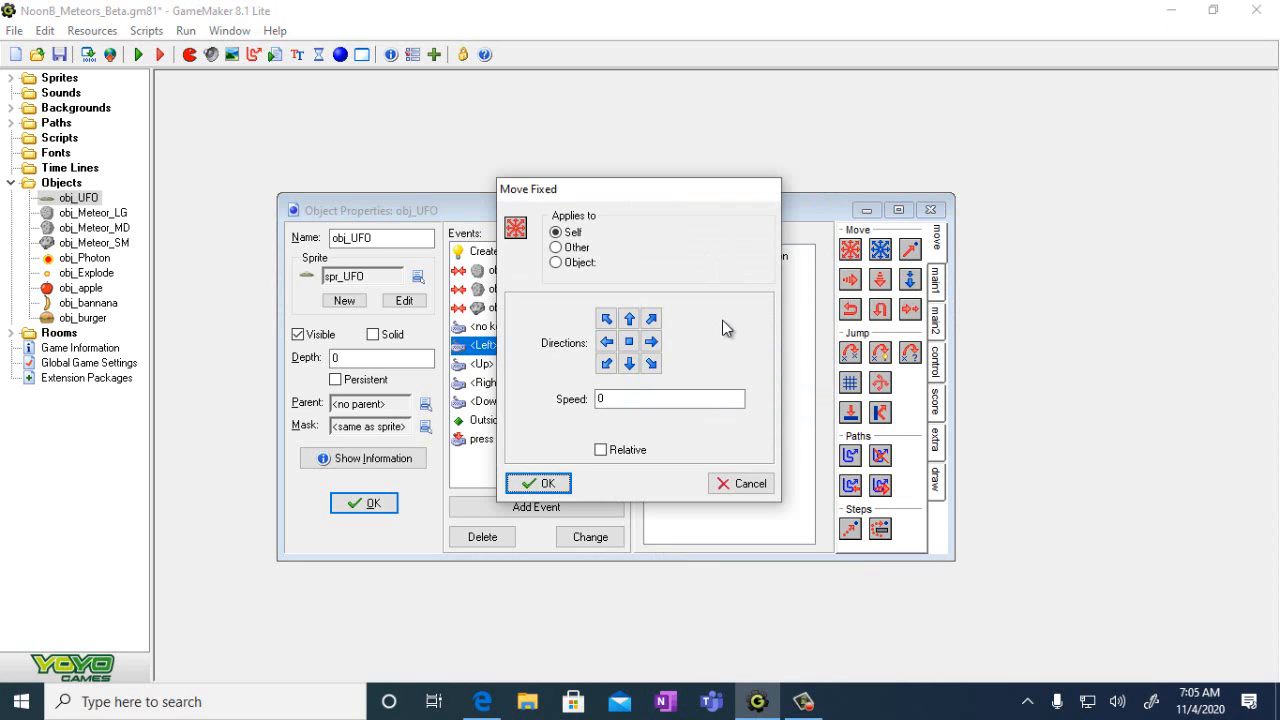
left_click(750, 484)
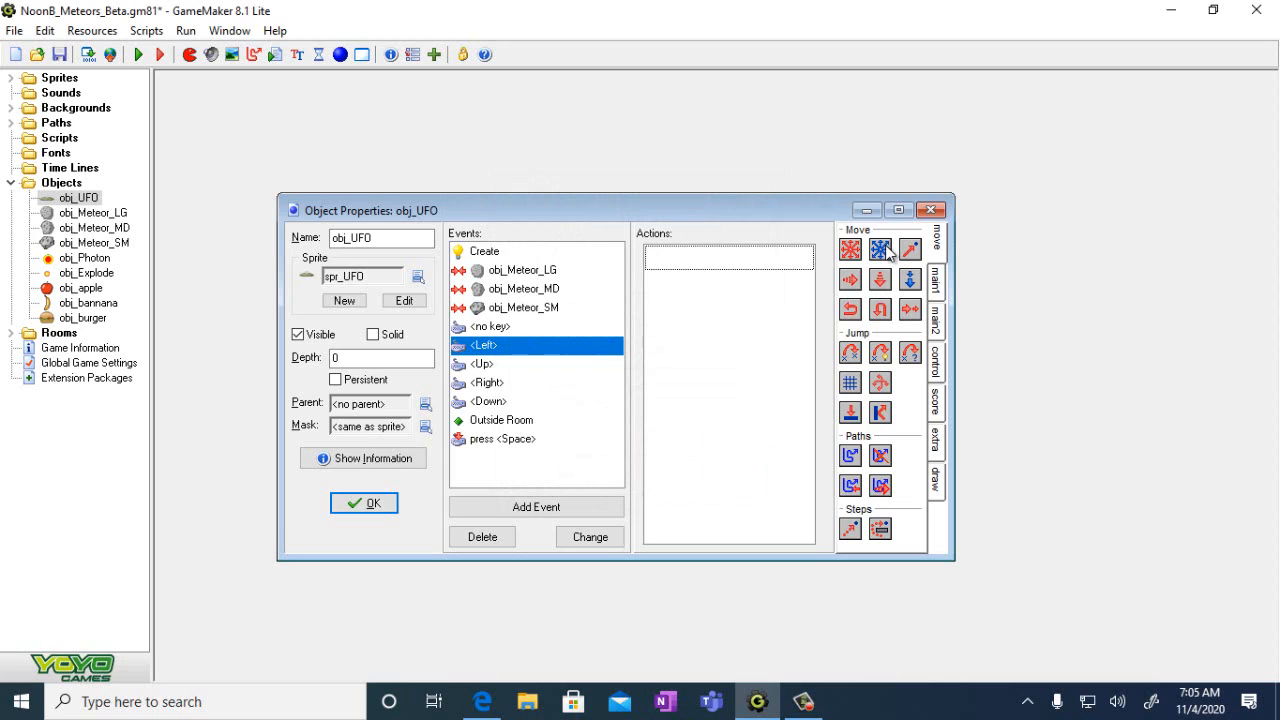
left_click_drag(883, 250, 715, 260)
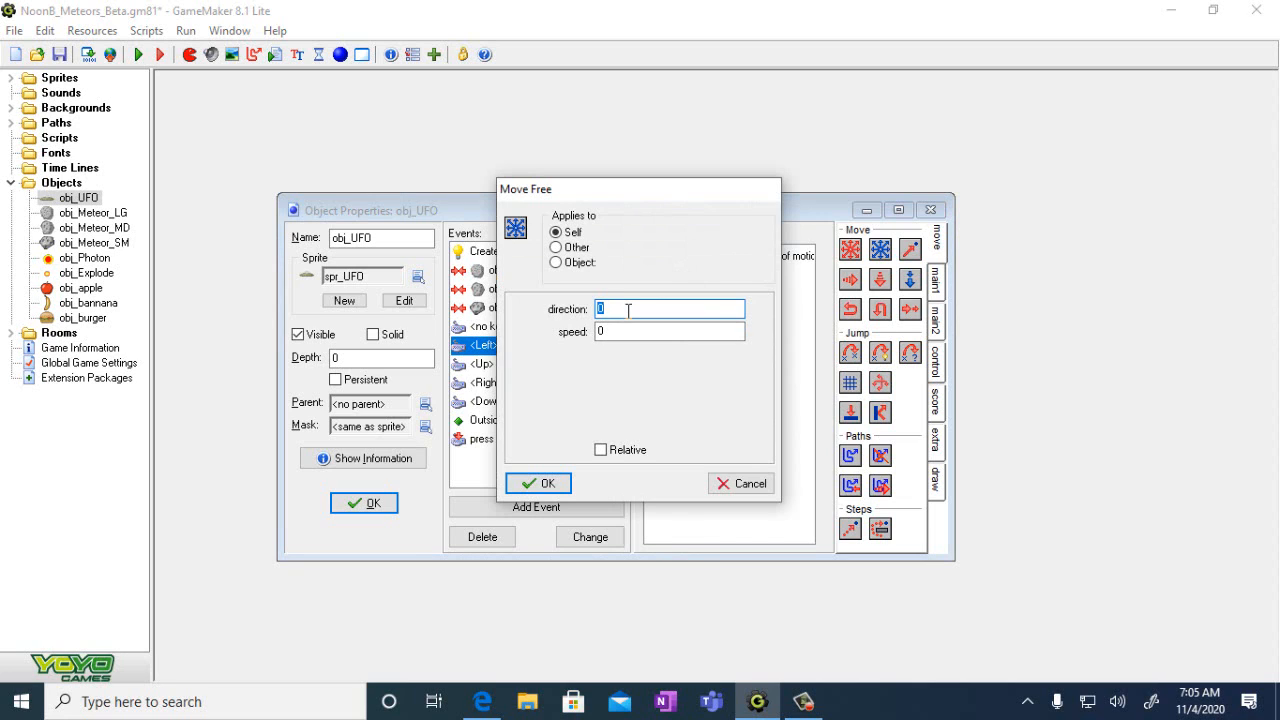
type("180")
left_click(622, 330)
key("BackSpace")
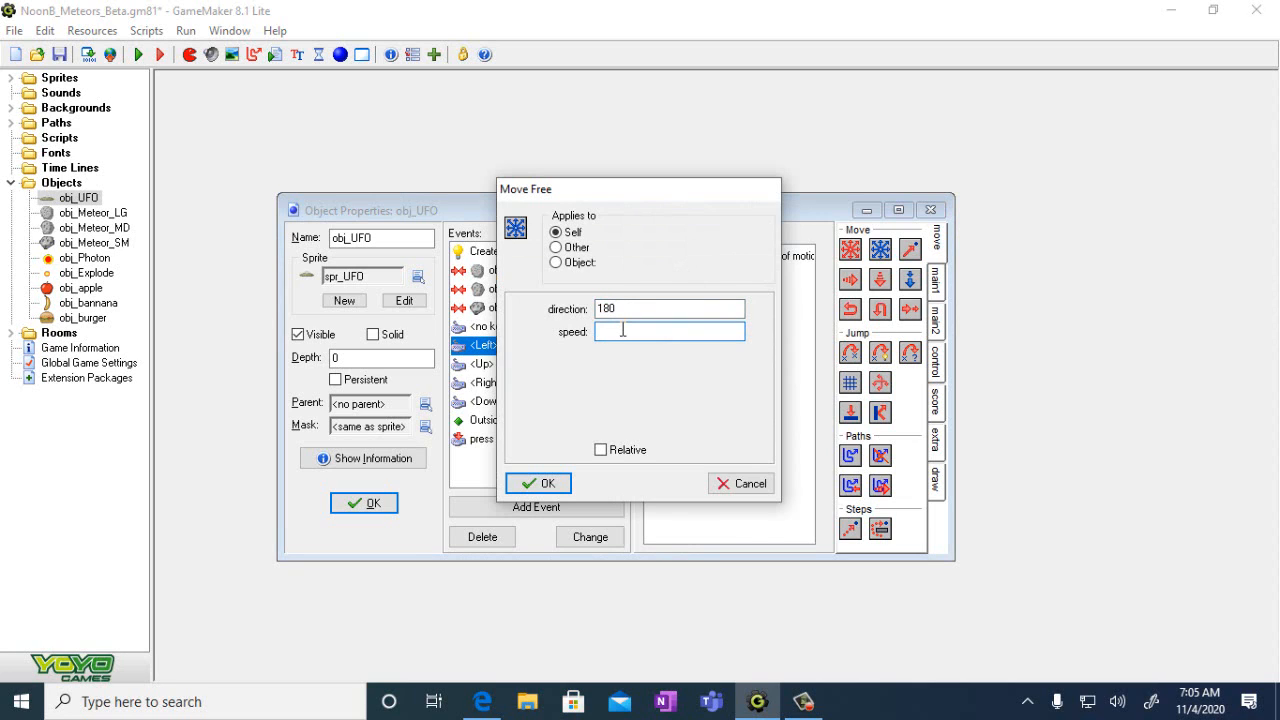
type("5")
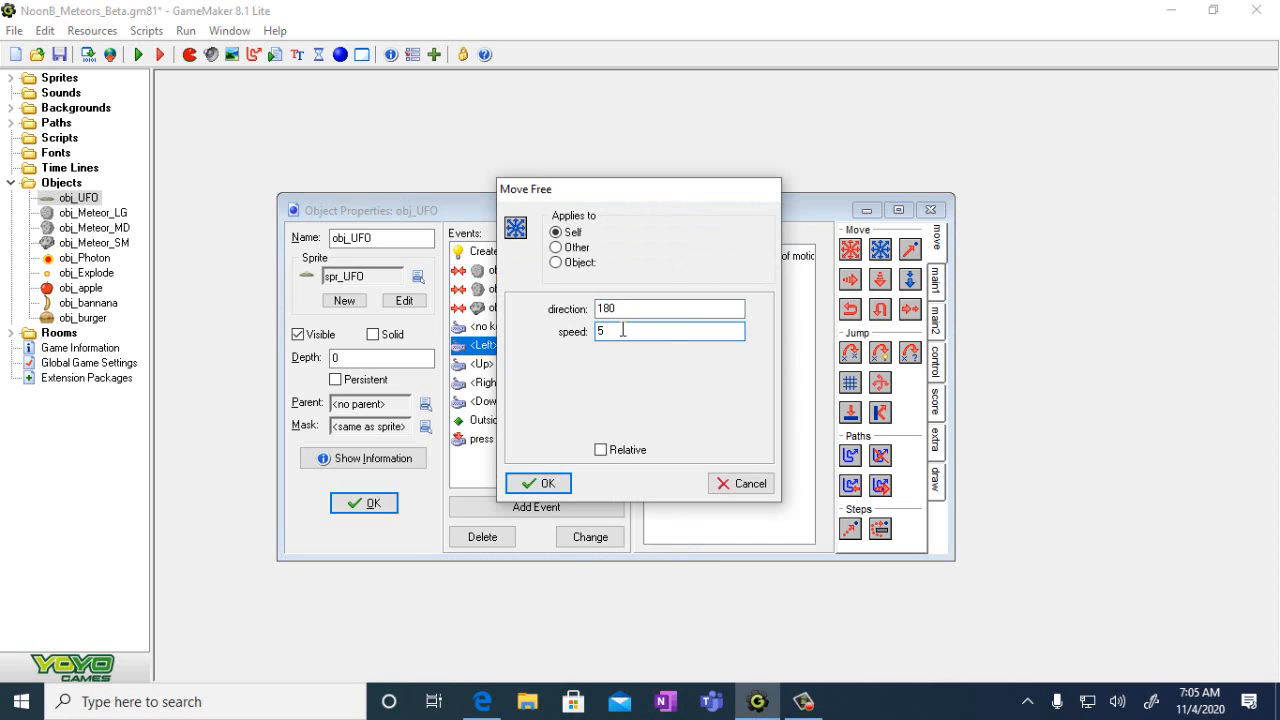
left_click(547, 484)
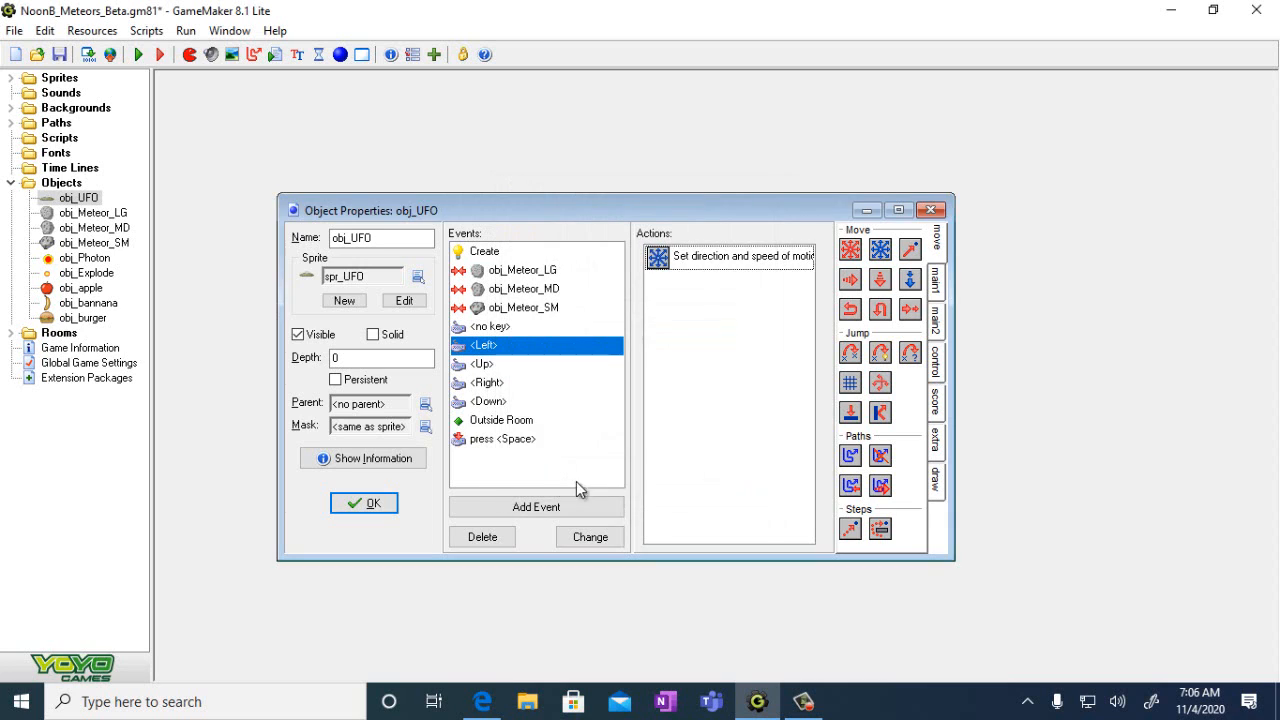
- Delete the Start moving in a direction action from the Right key event
left_click(488, 383)
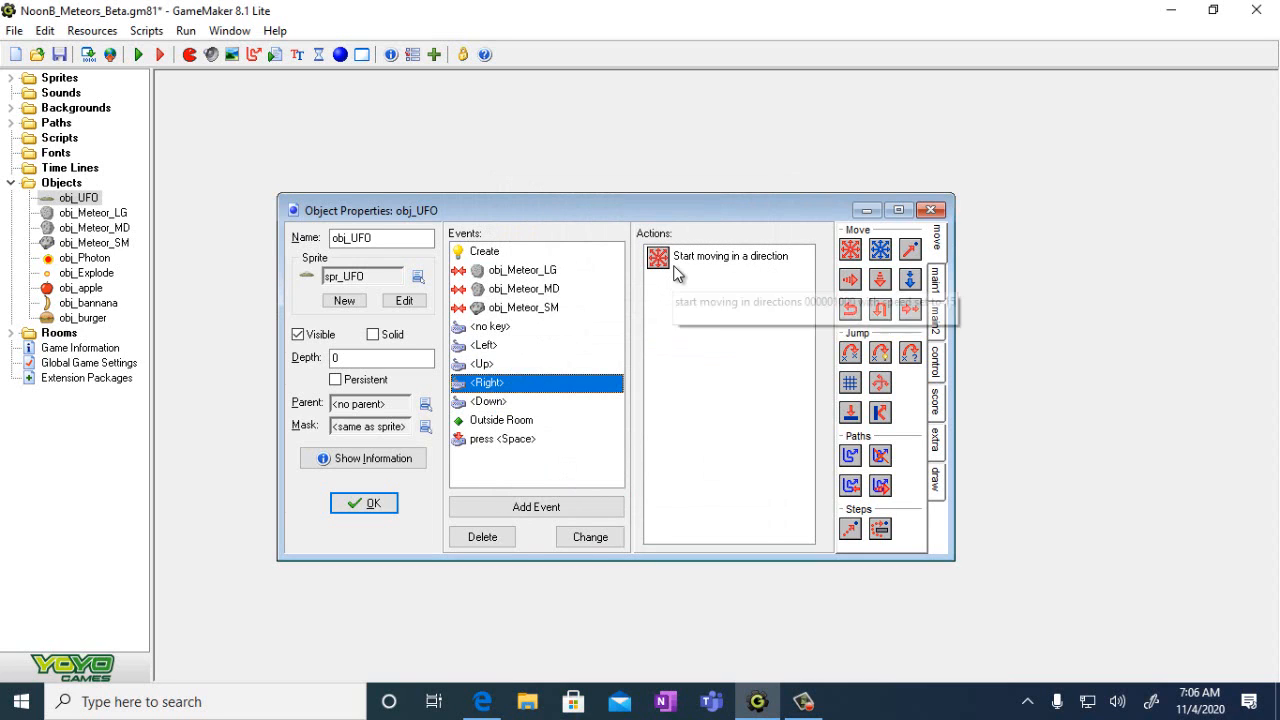
double_click(676, 273)
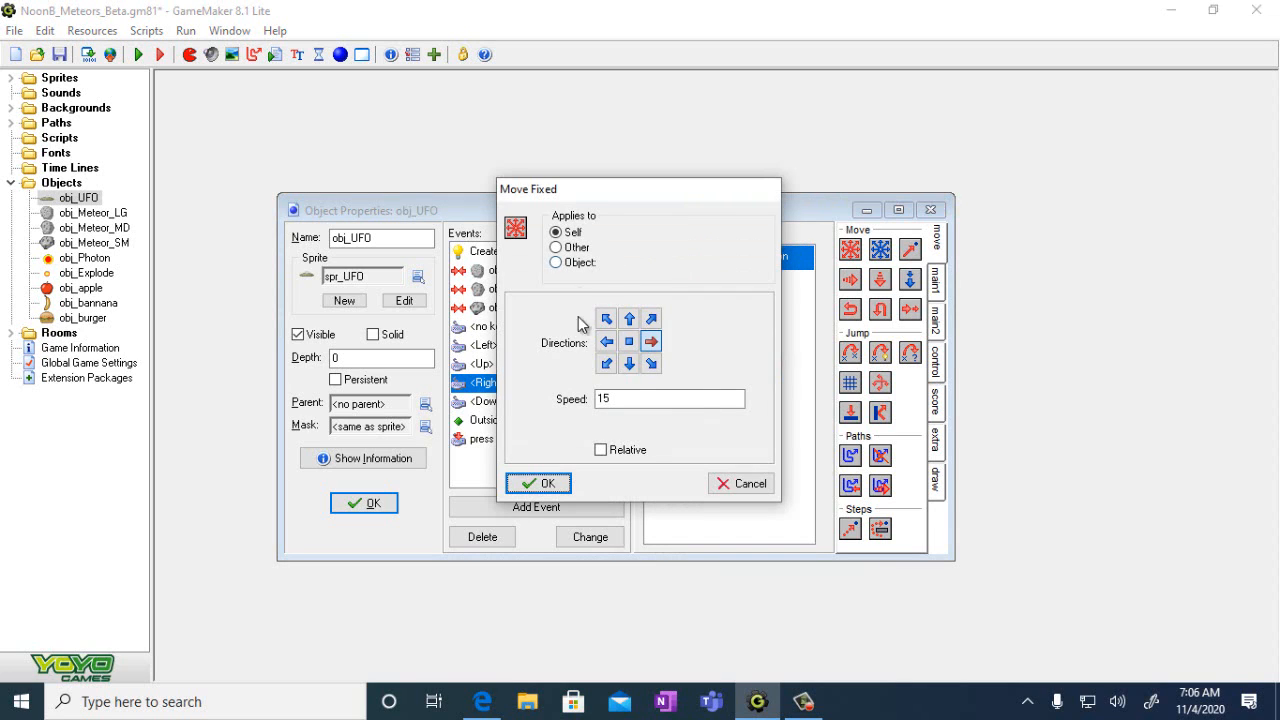
left_click(724, 492)
right_click(731, 265)
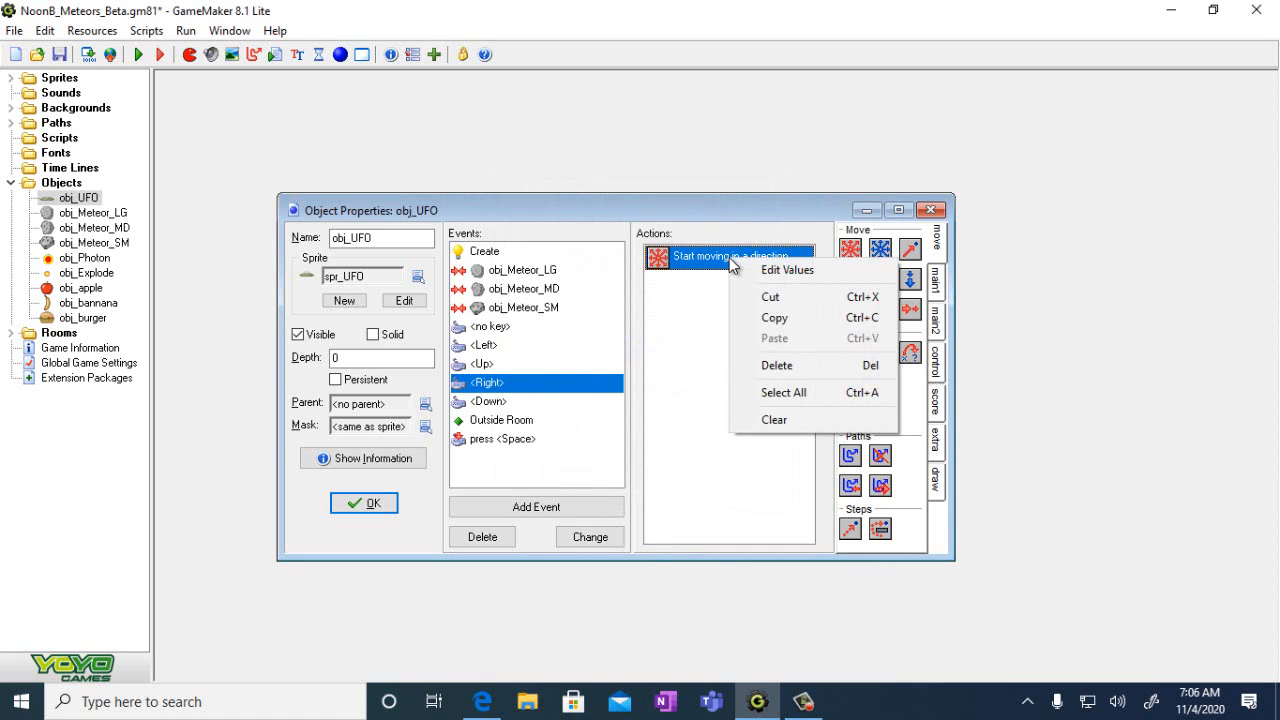
left_click(776, 366)
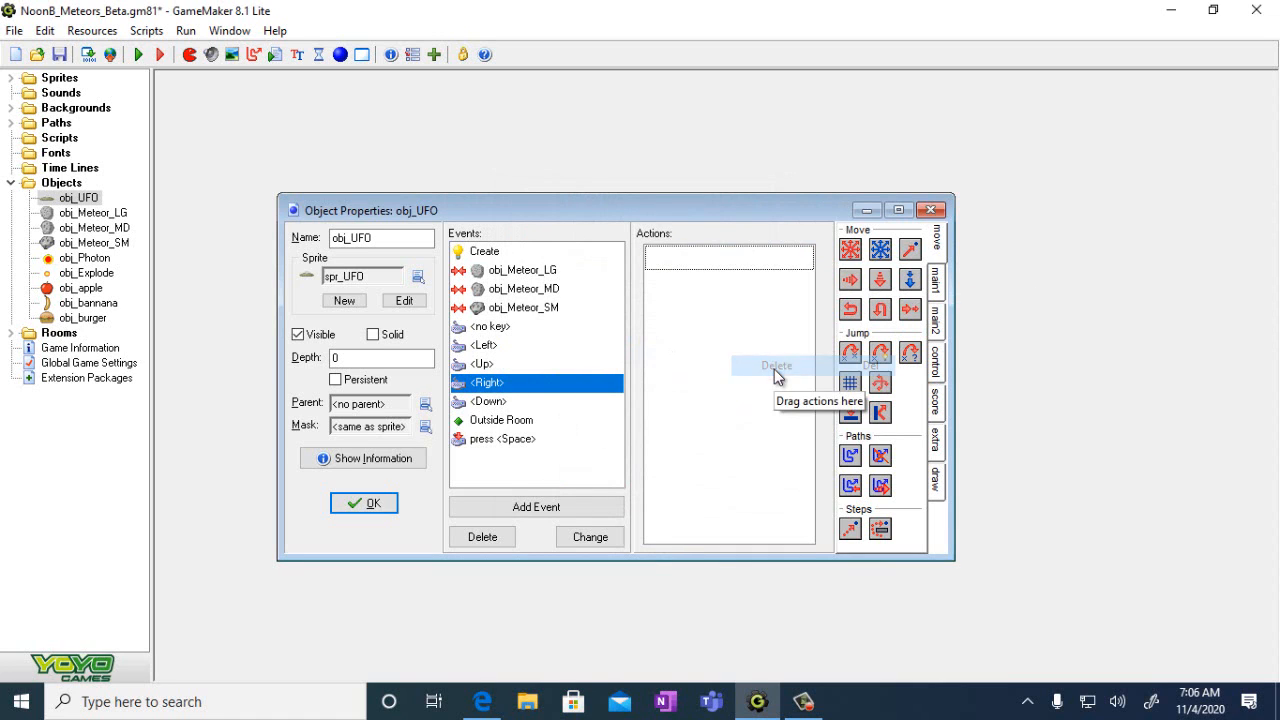
- Add a Move Free action to the Right key event with direction 0 and speed 5
left_click_drag(880, 250, 708, 266)
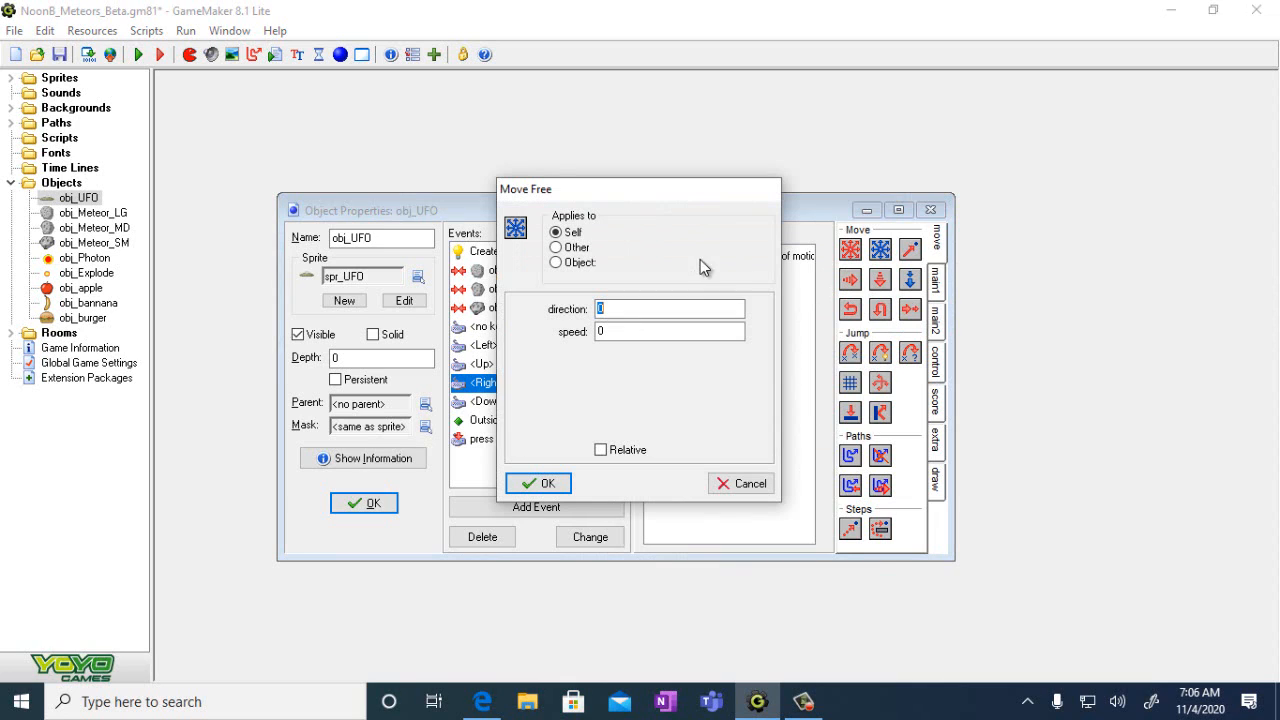
left_click(621, 333)
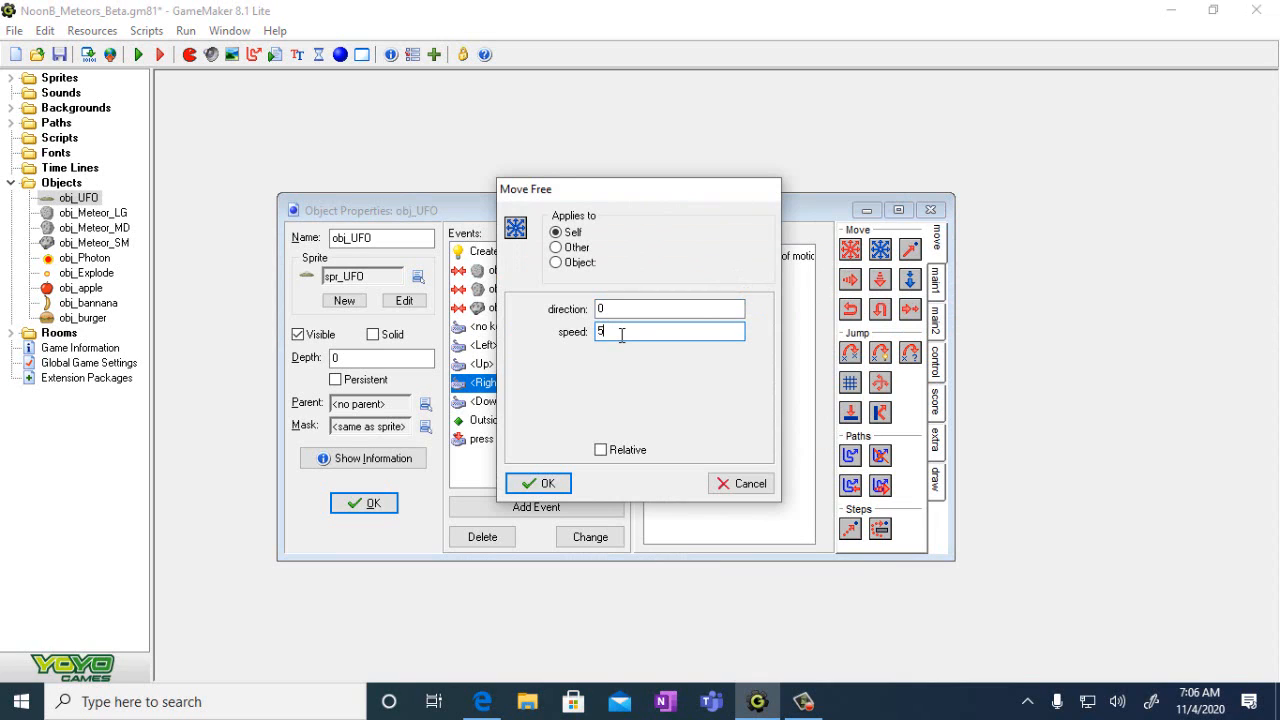
type("5")
left_click(548, 481)
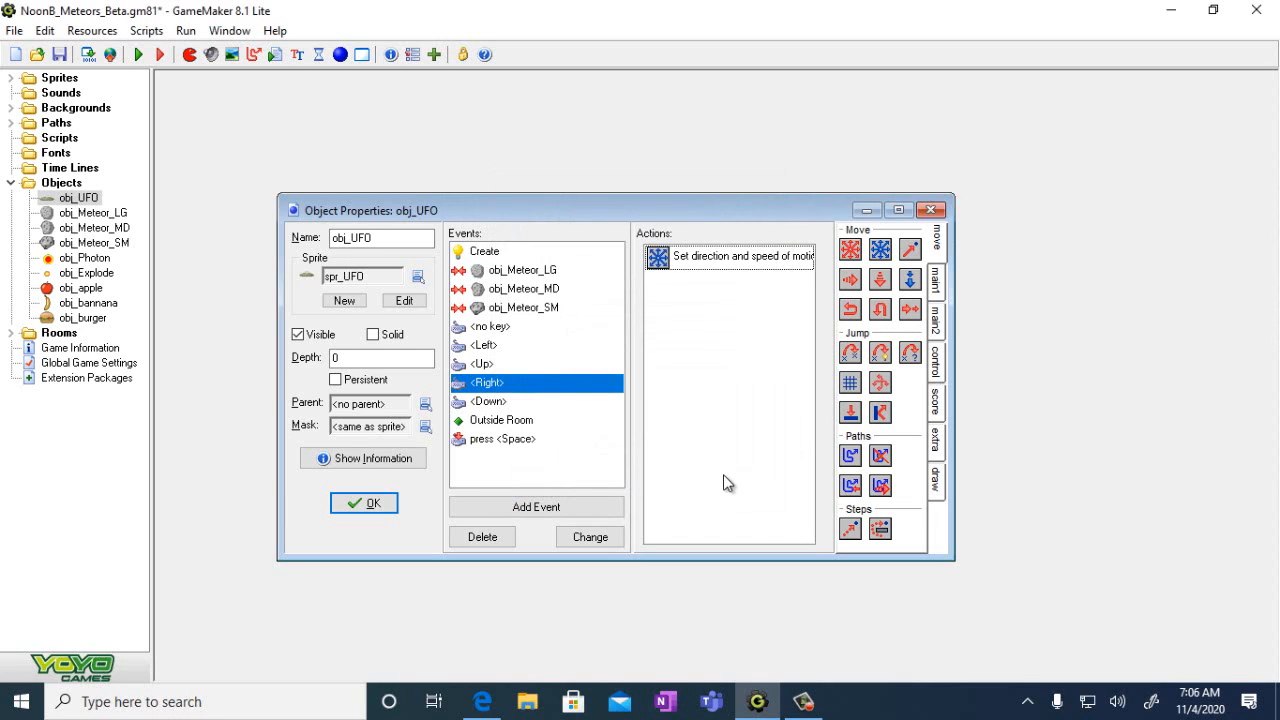
- Delete the Start moving in a direction action from the Up key event
left_click(482, 365)
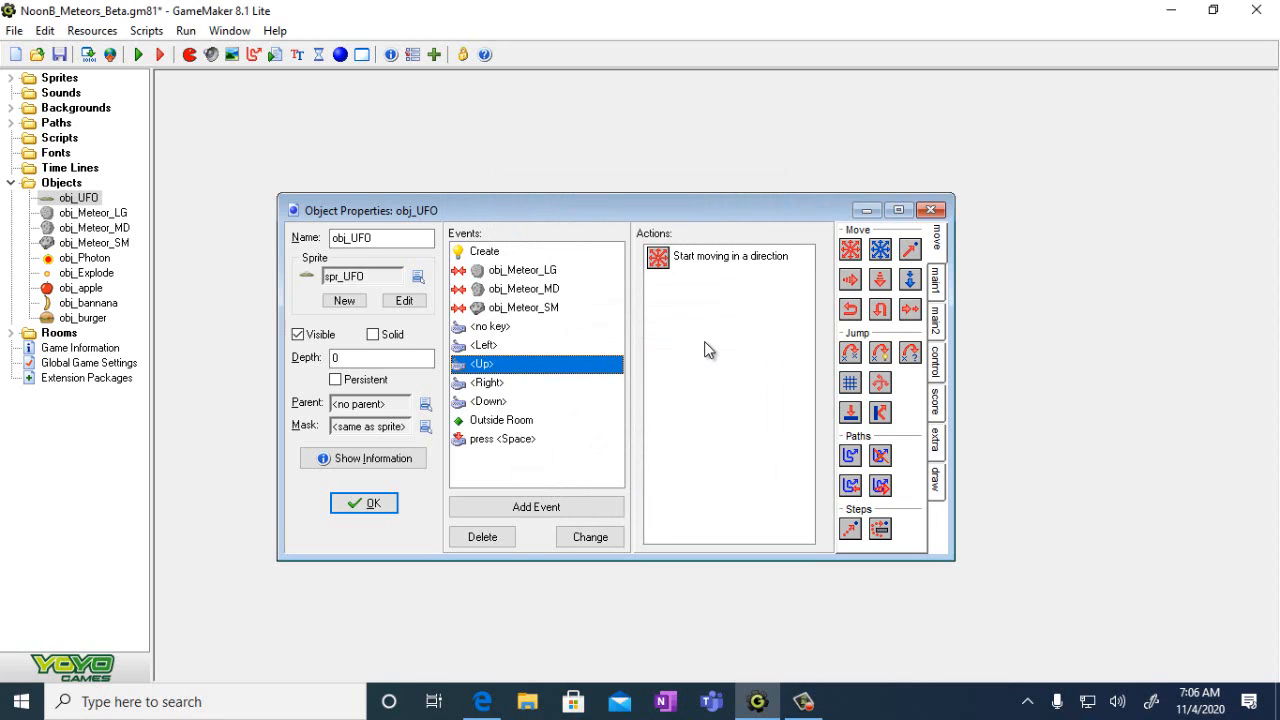
left_click(687, 264)
right_click(686, 266)
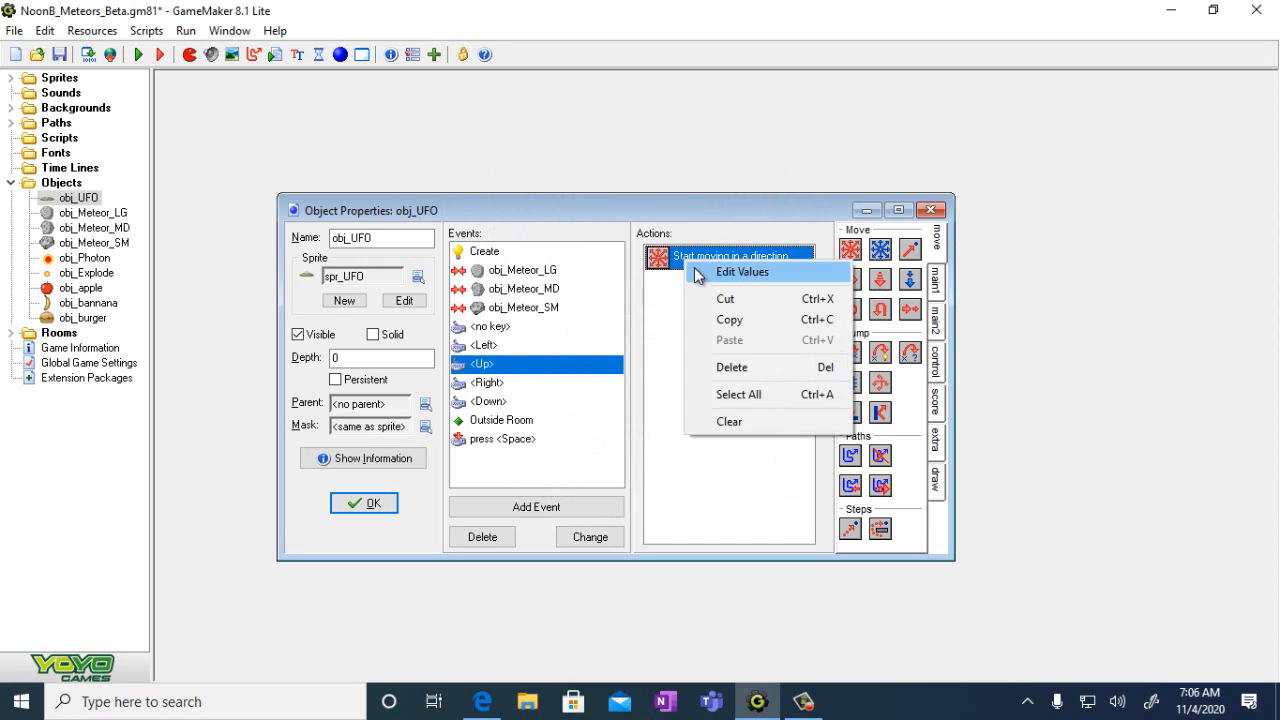
left_click(731, 368)
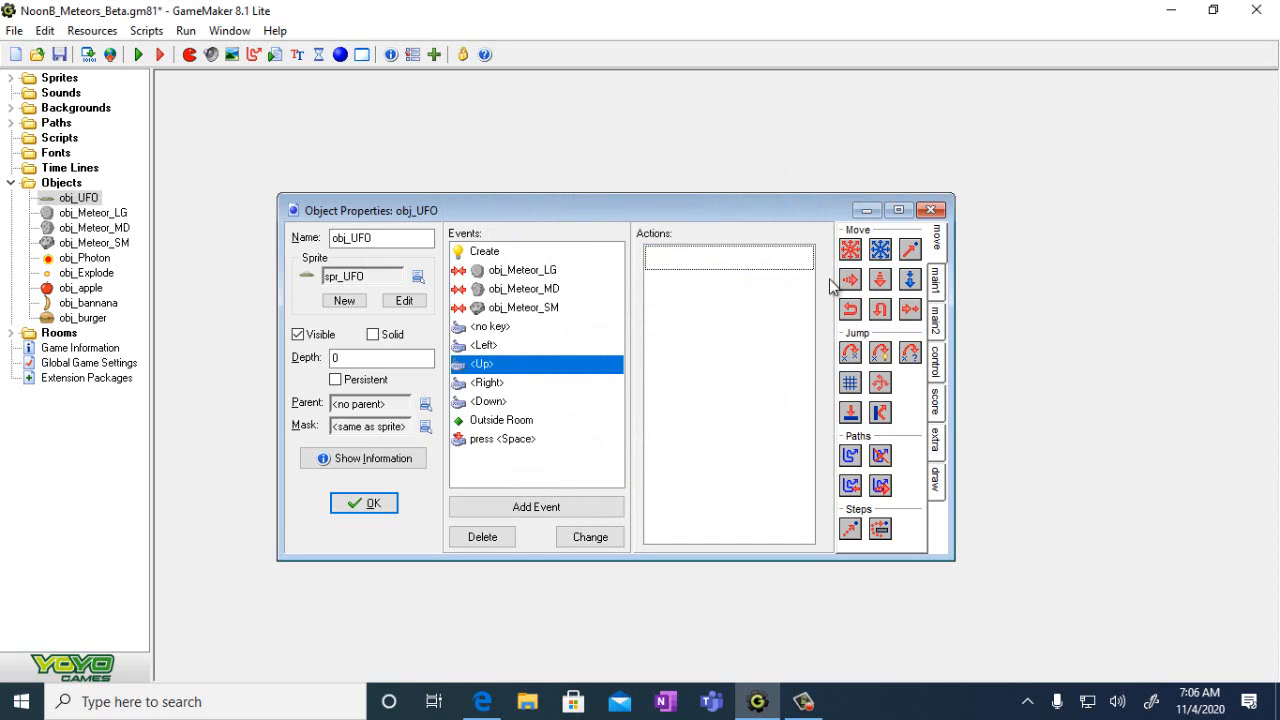
- Add a Move Free action with direction 90 to the Up key event and set its speed
left_click_drag(882, 256, 722, 262)
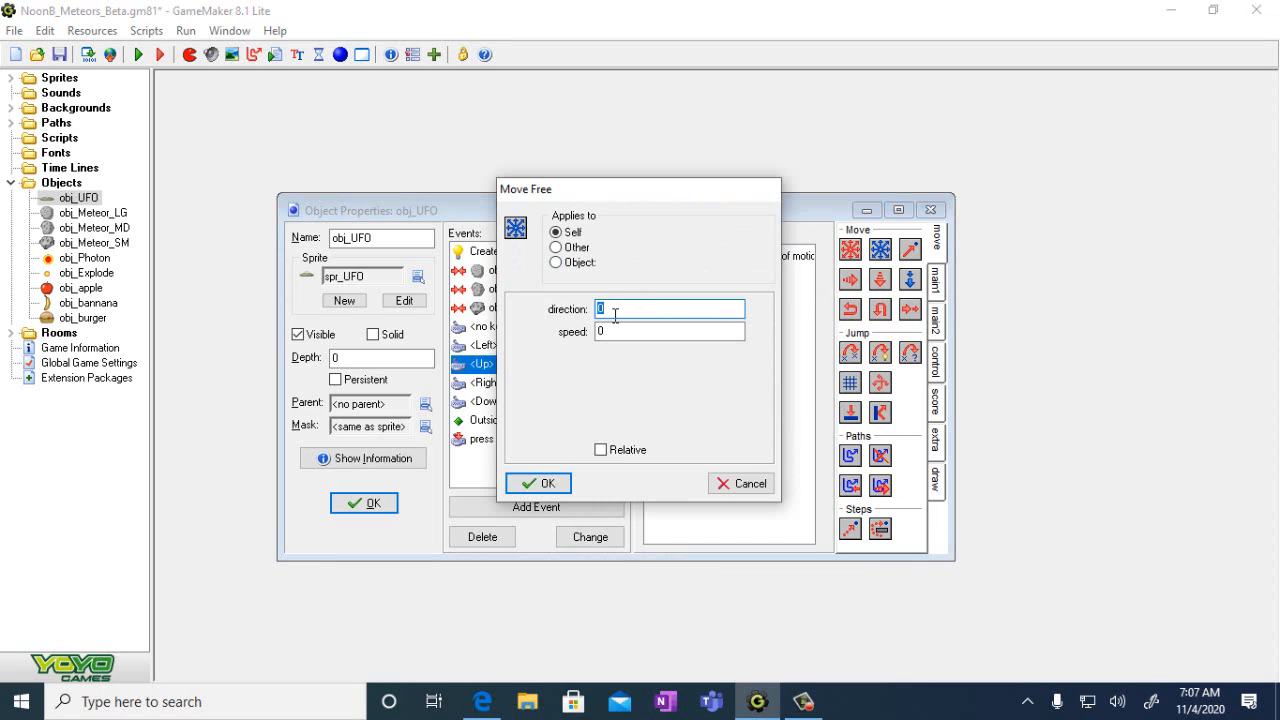
type("90")
left_click(607, 332)
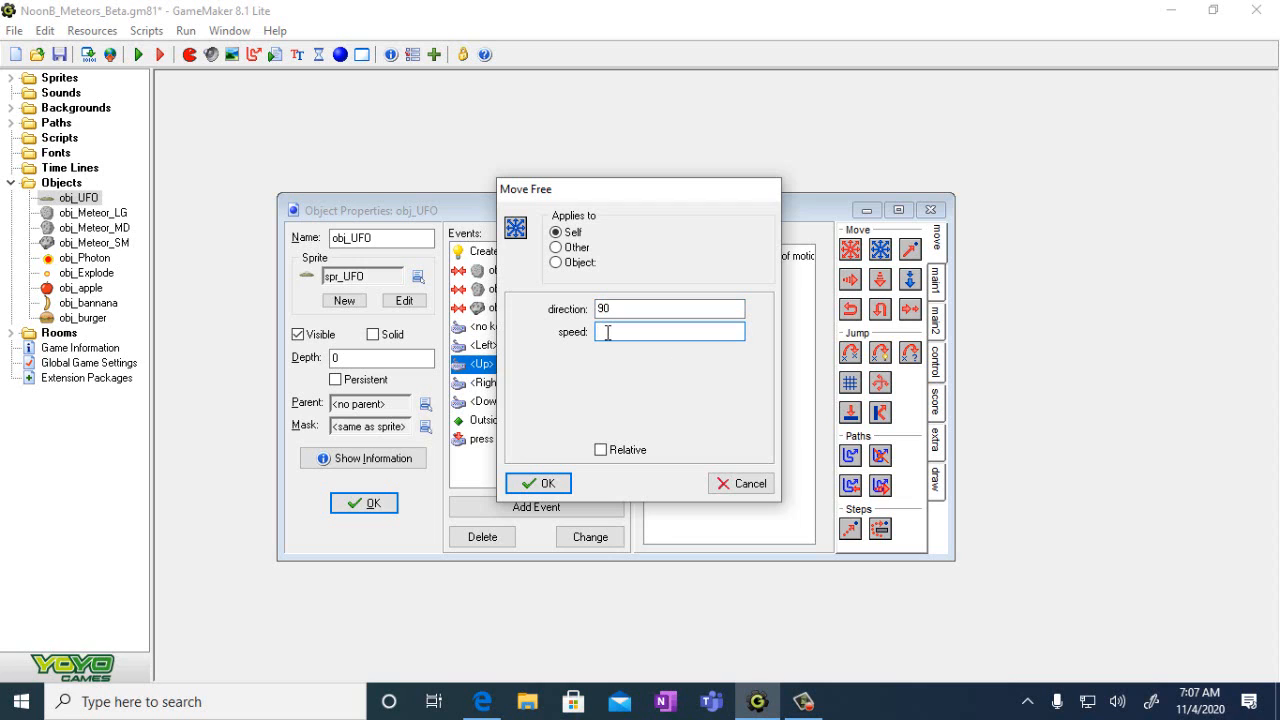
left_click(541, 484)
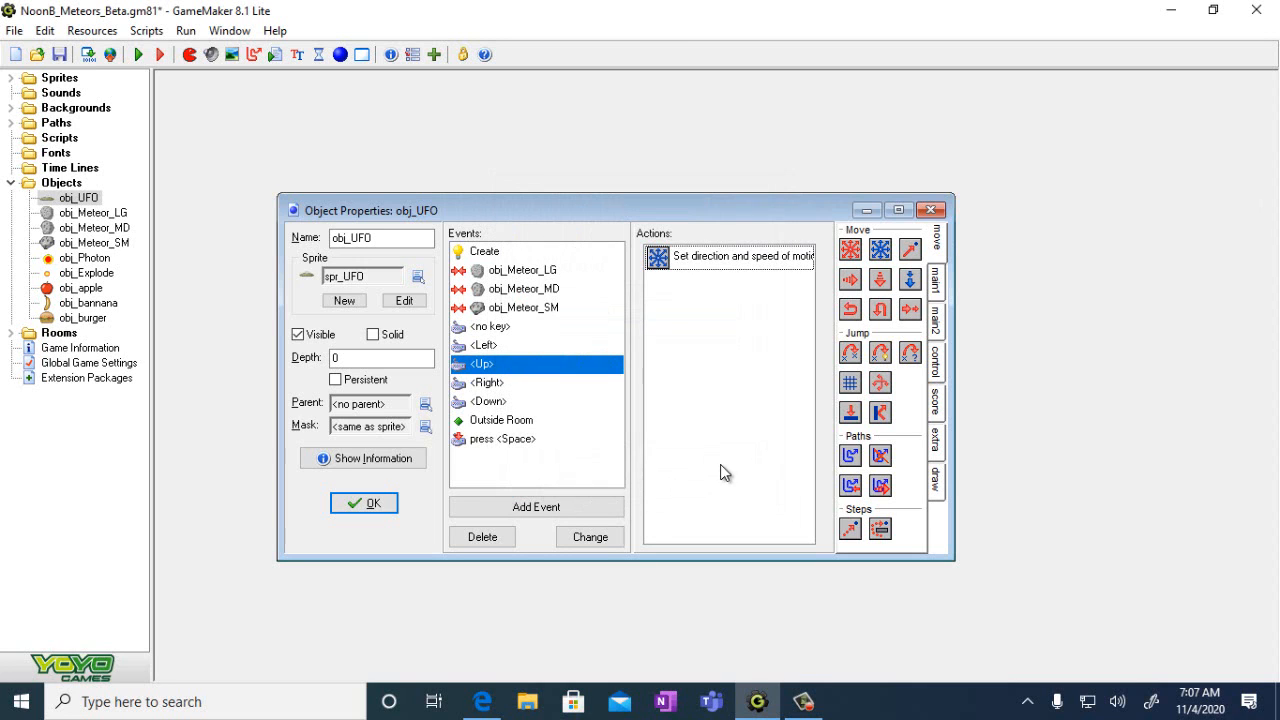
- Delete the Start moving in a direction action from the Down key event
left_click(490, 401)
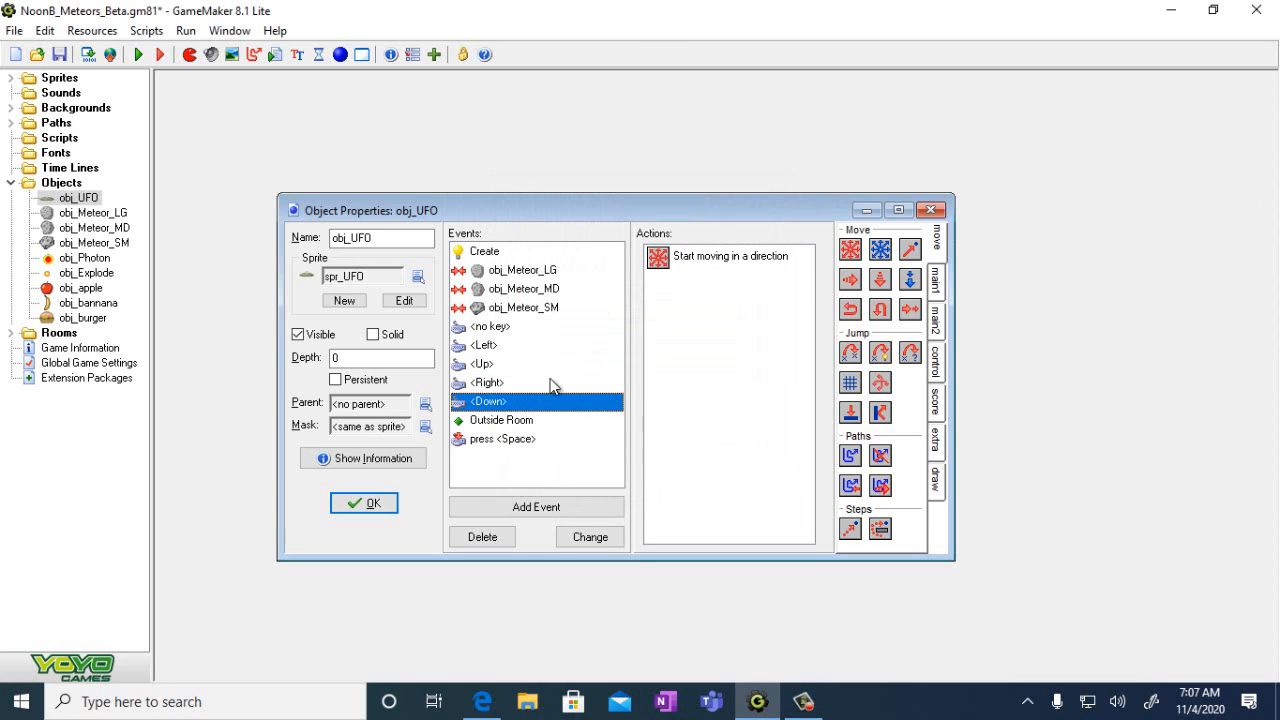
right_click(675, 256)
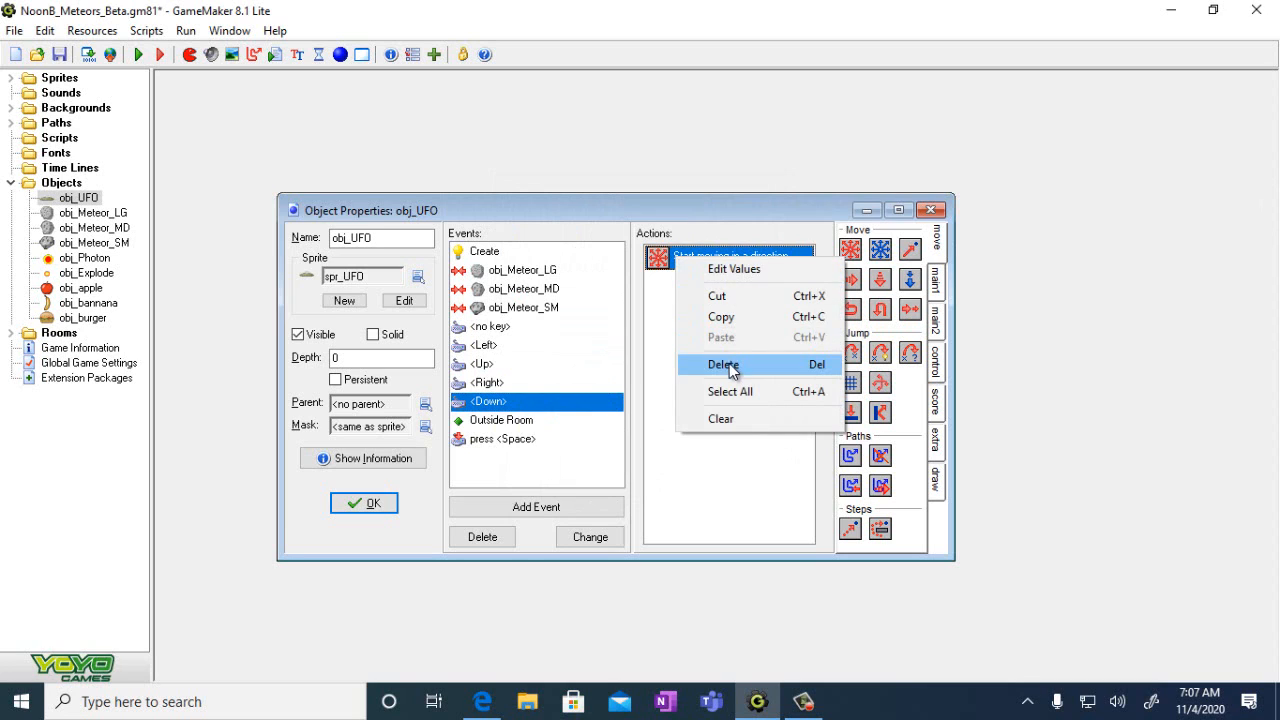
left_click(728, 365)
- Add a Move Free action to the Down key event with direction 270 and speed 5
left_click_drag(880, 250, 730, 262)
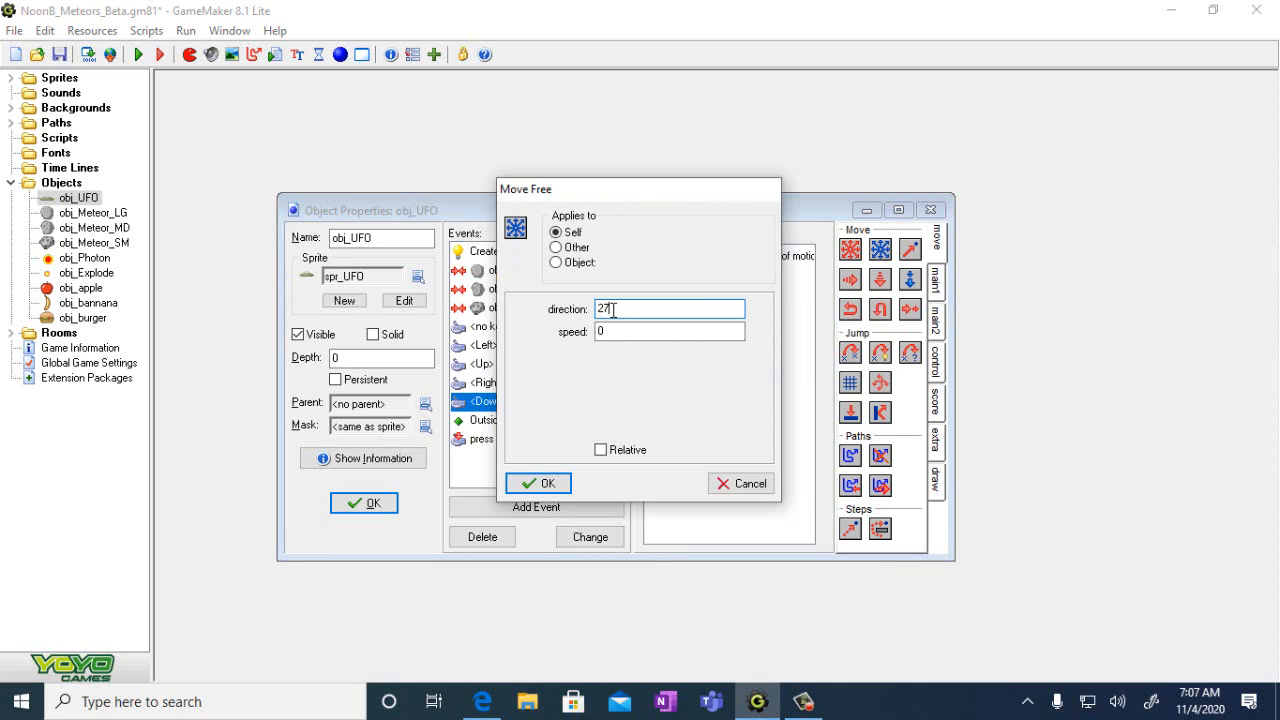
left_click(616, 332)
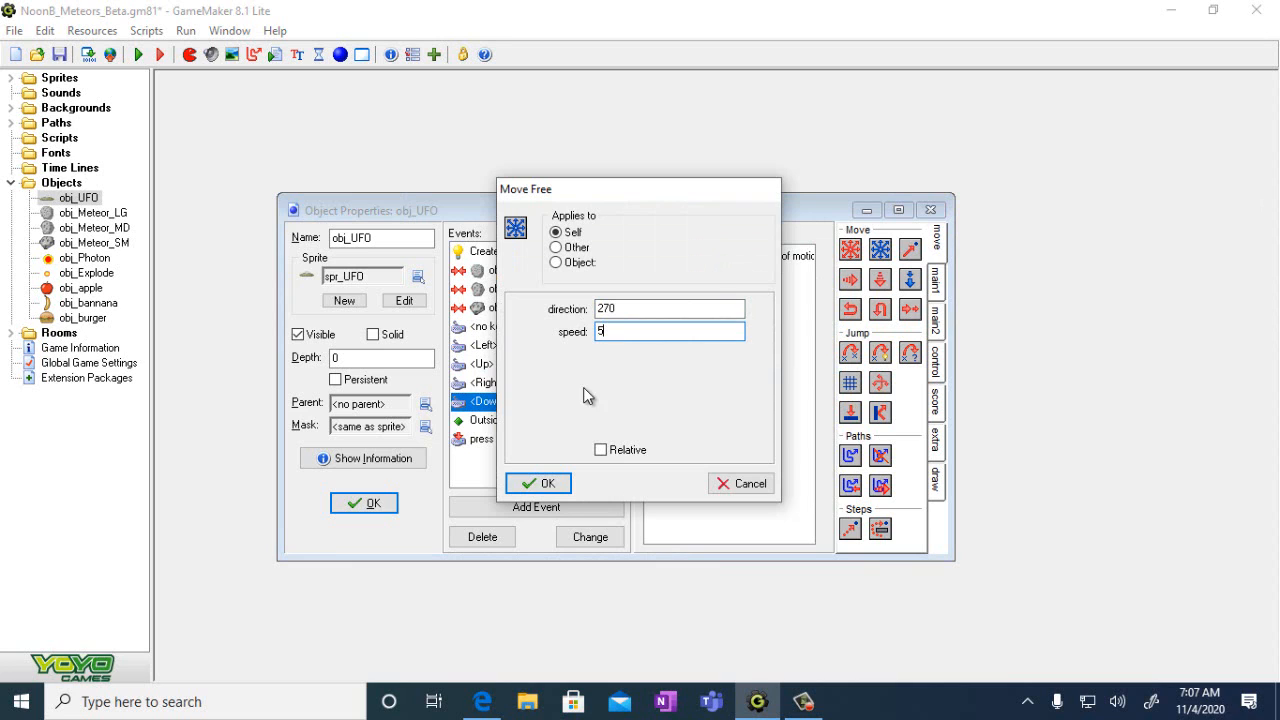
left_click(549, 483)
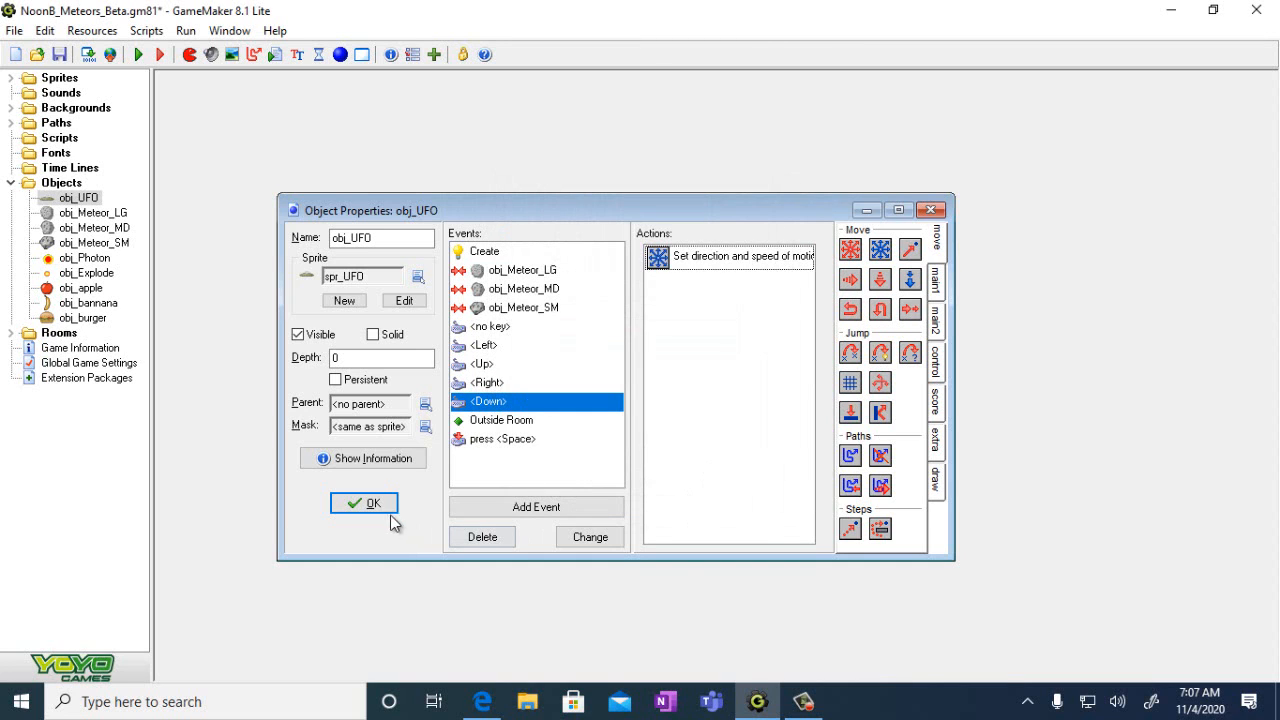
- Accept the obj_UFO property changes and save the game project
left_click(367, 503)
left_click(15, 31)
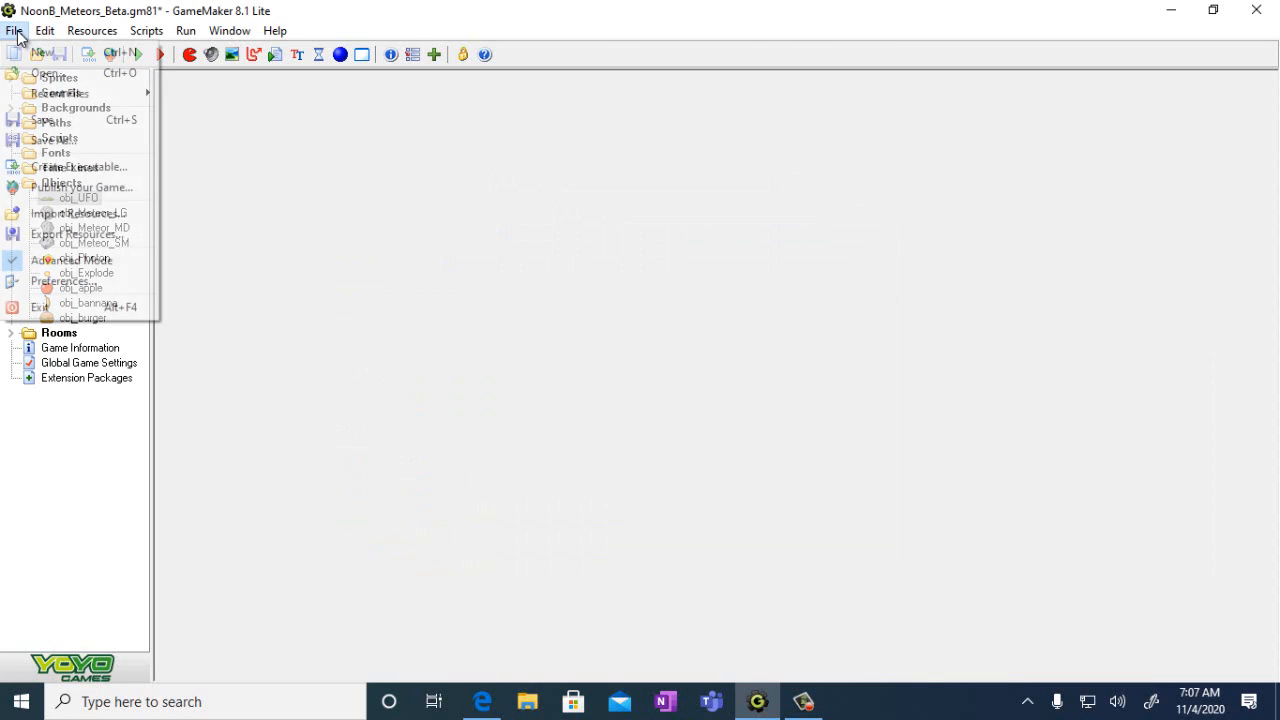
left_click(42, 119)
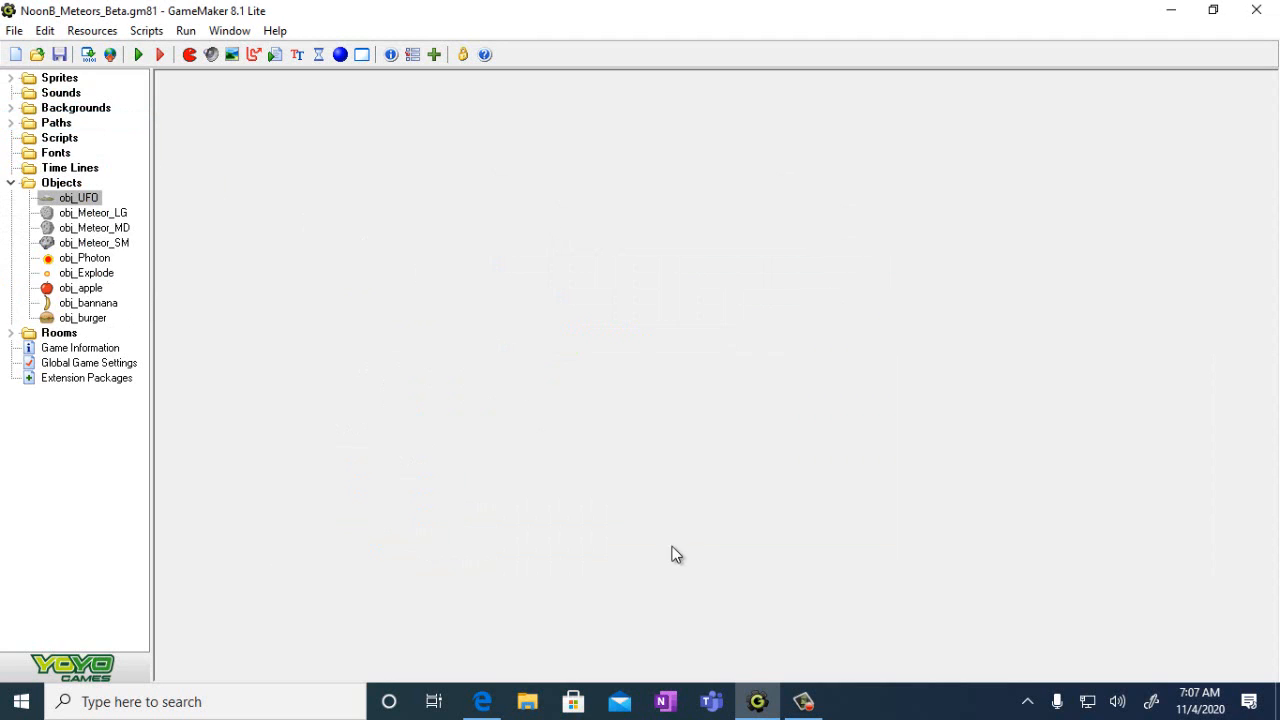
- Run the game, test the UFO's movement in all four directions, and close the high-score table and game window
mouse_move(803, 699)
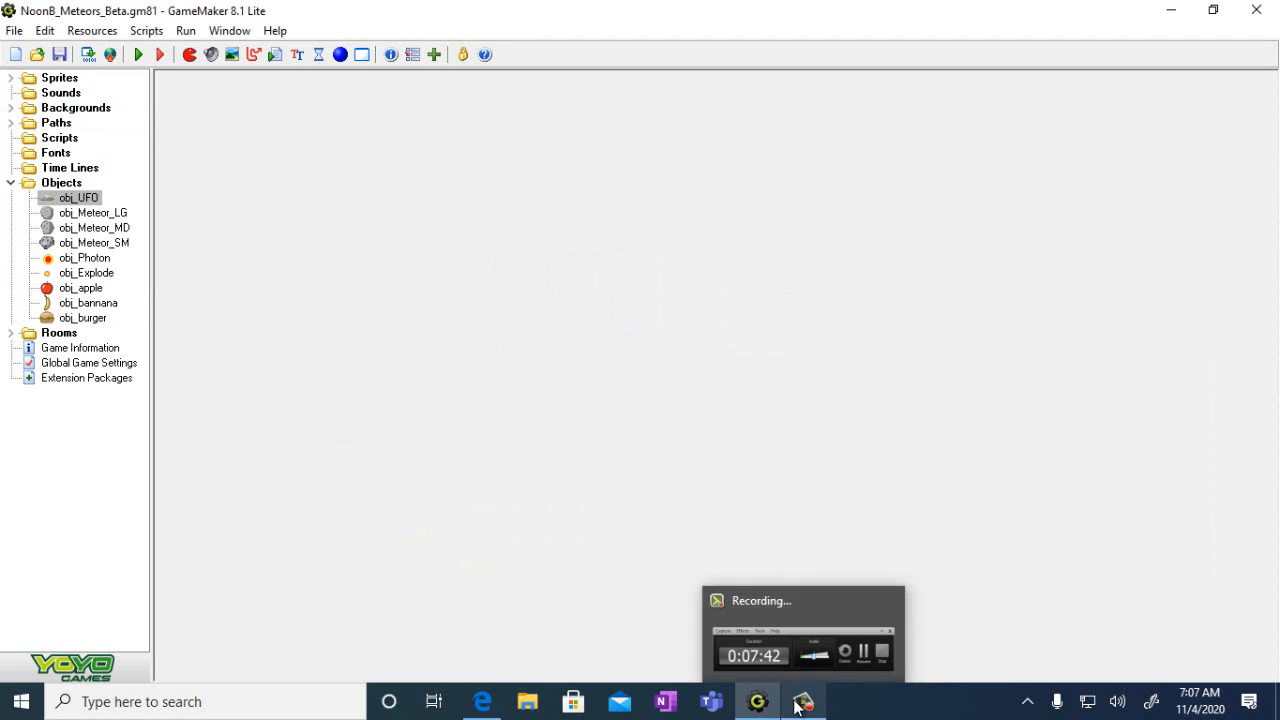
left_click(763, 705)
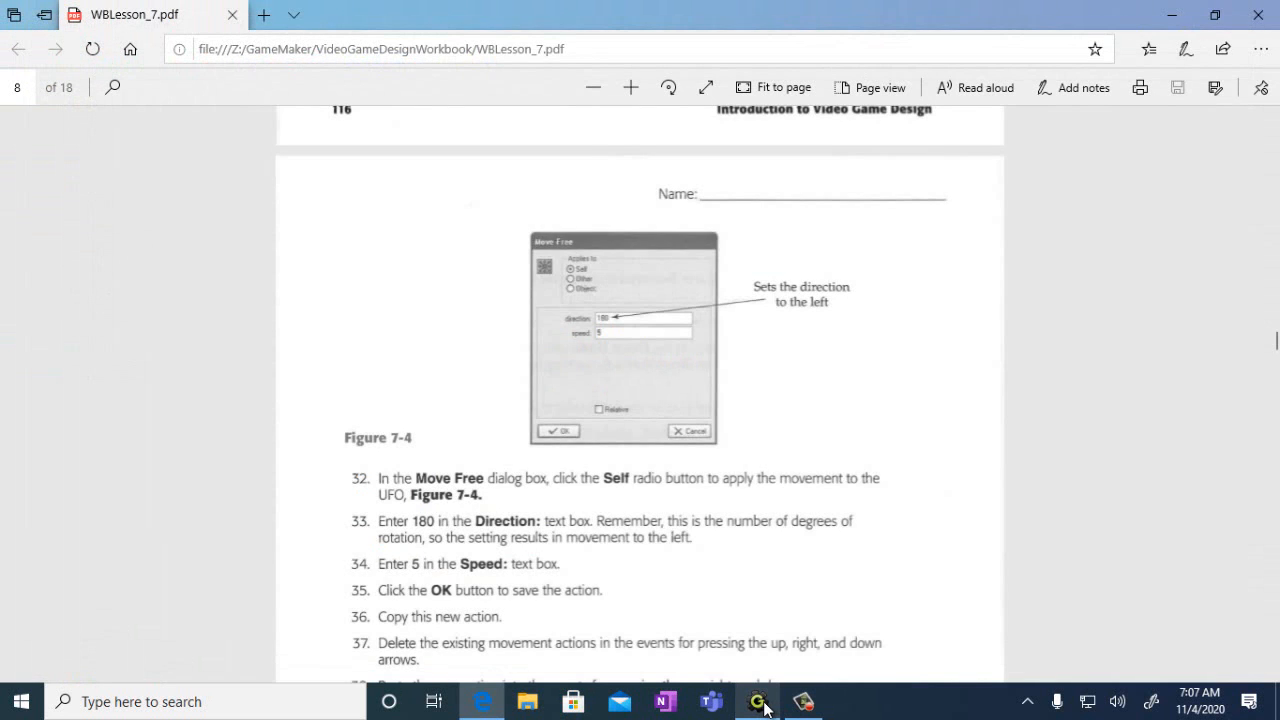
left_click(762, 704)
left_click(140, 56)
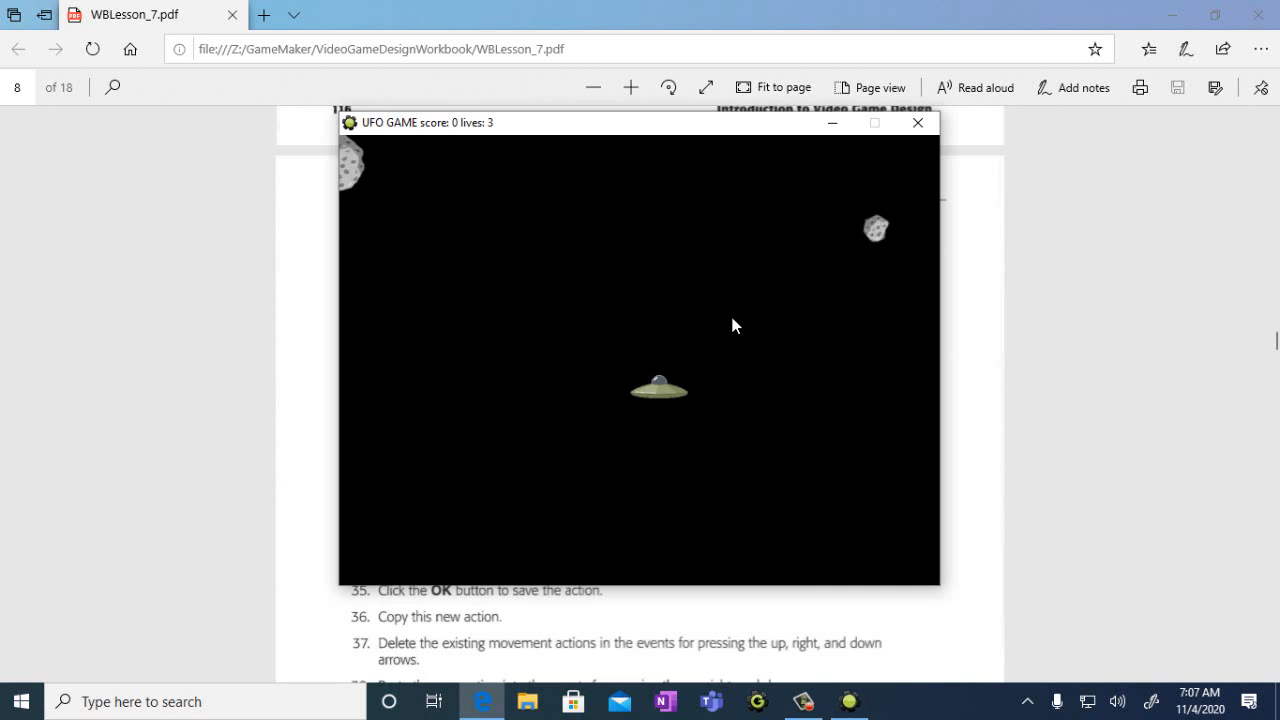
key("Left")
key("Up")
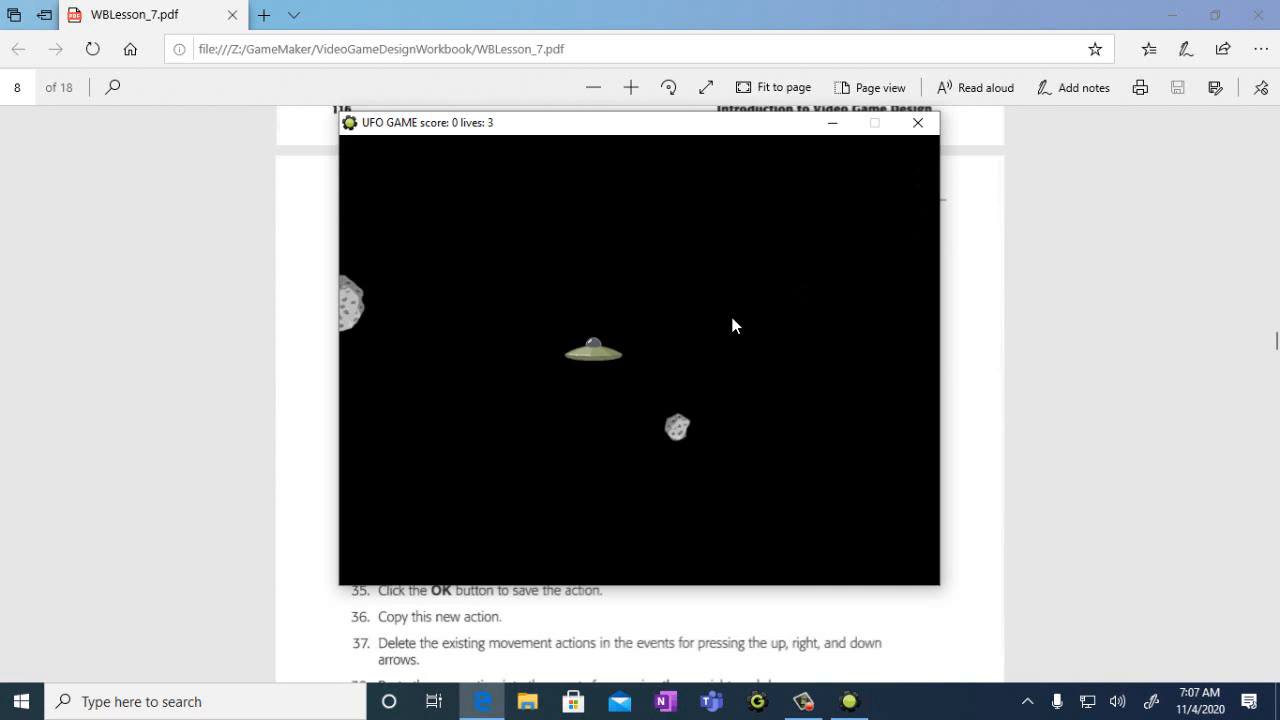
key("Down")
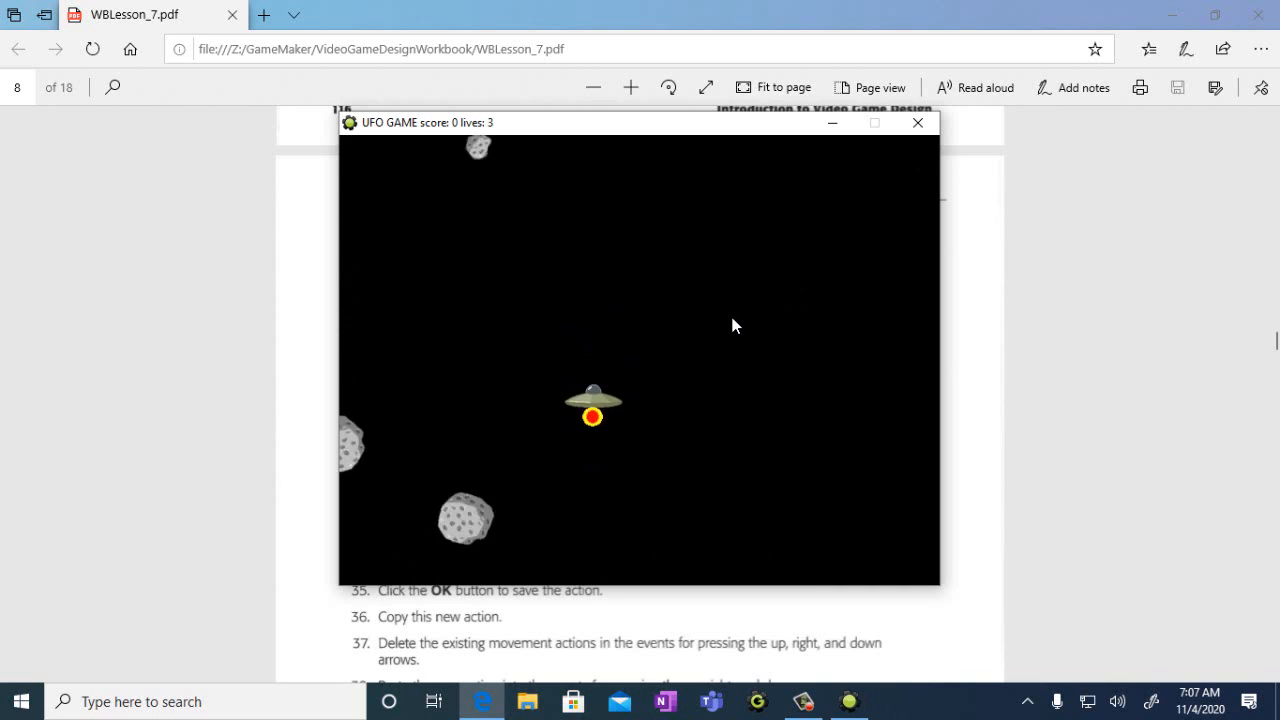
key("Right")
key("Left")
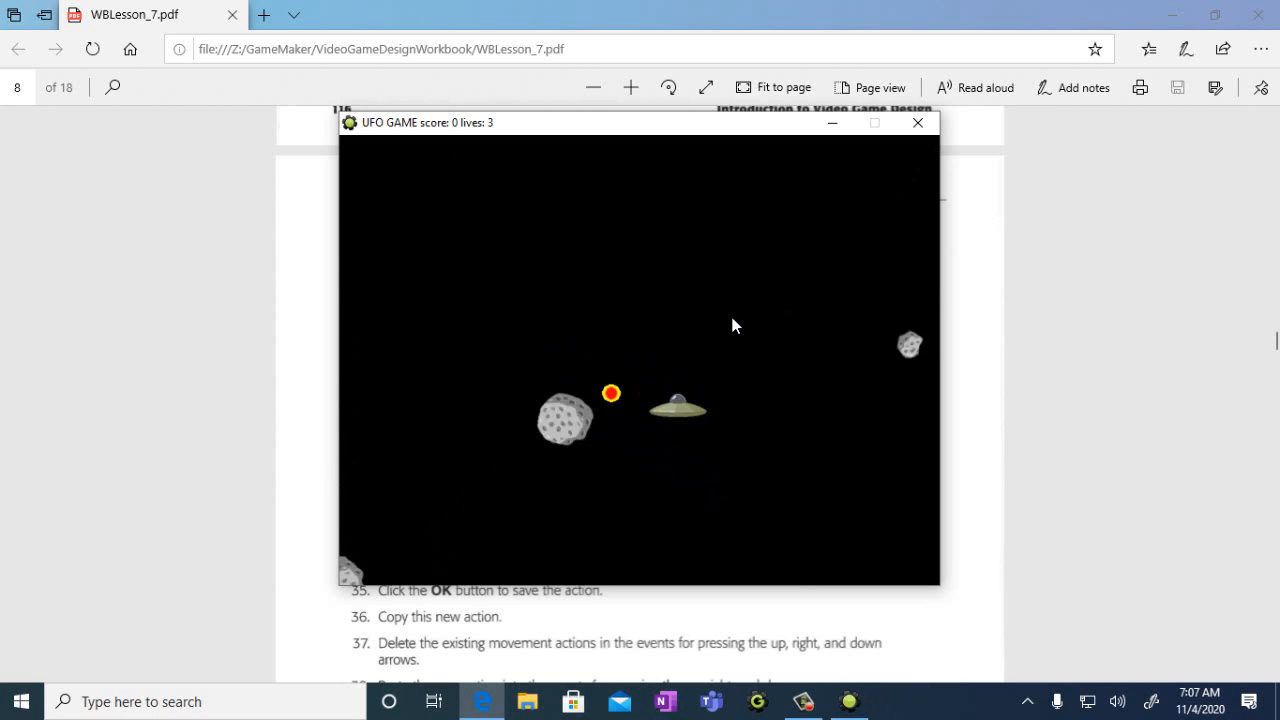
key("Right")
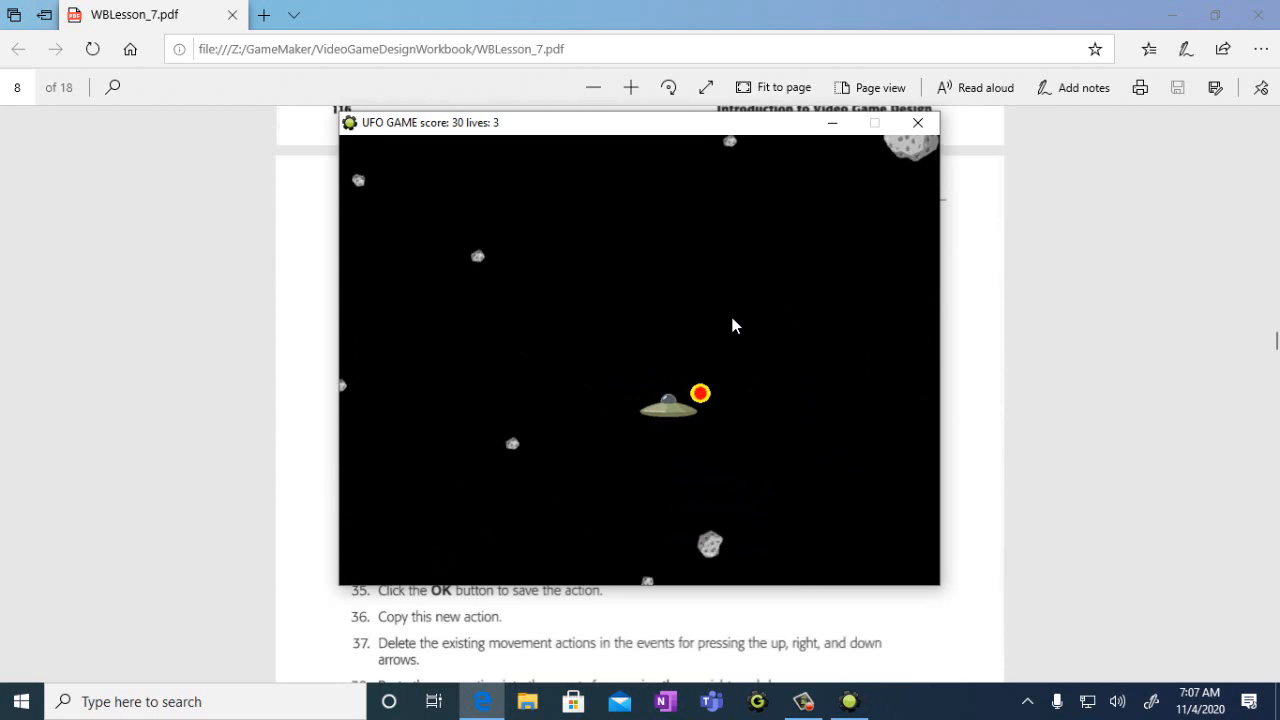
key("Left")
key("Right")
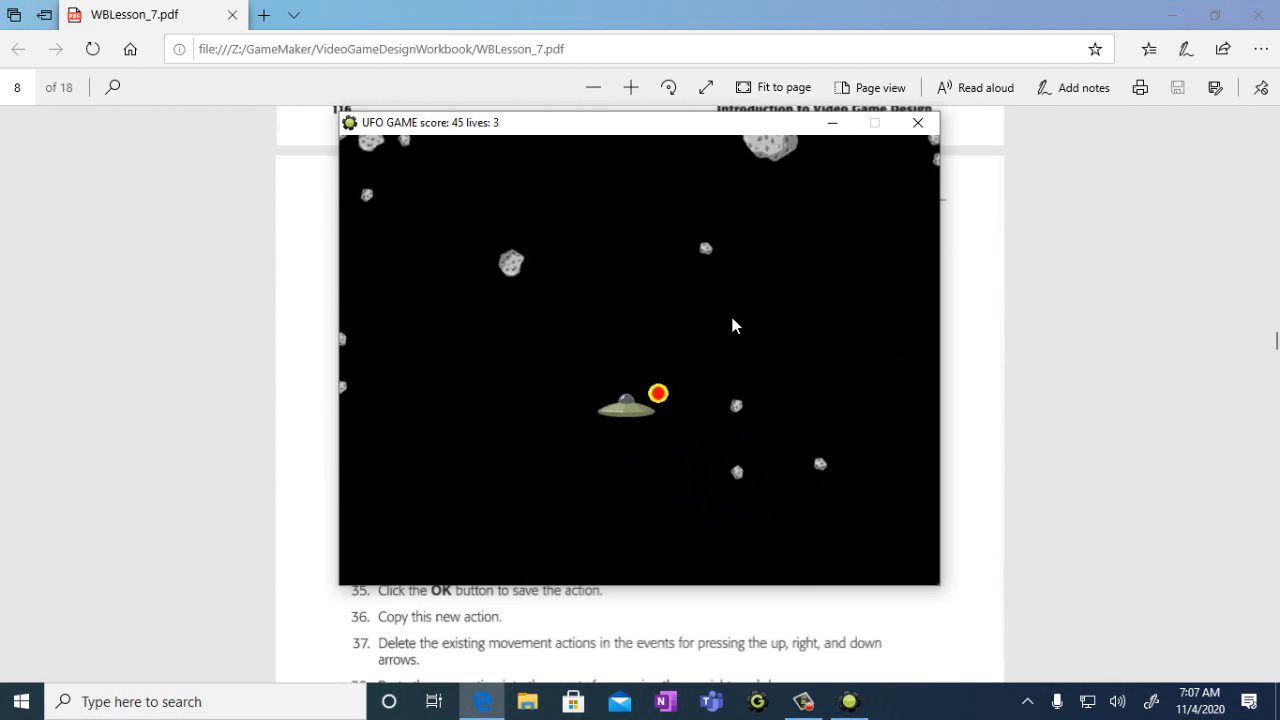
key("Up")
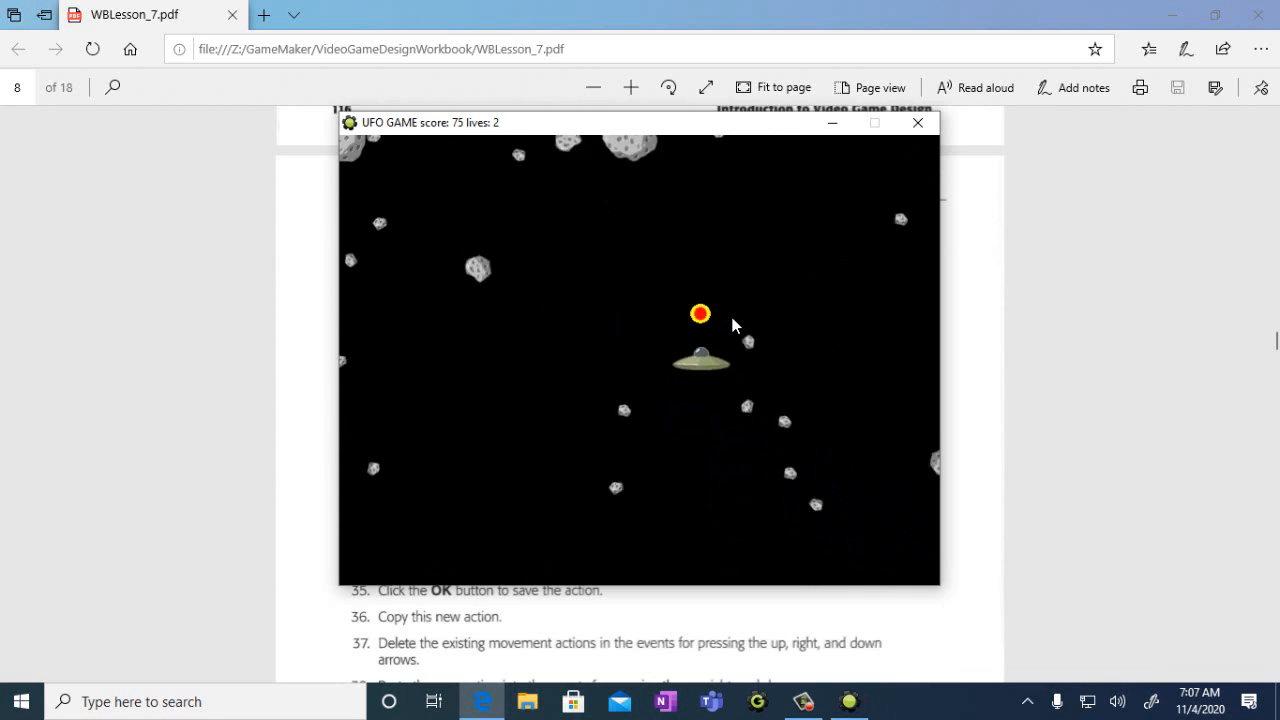
key("Left")
key("Down")
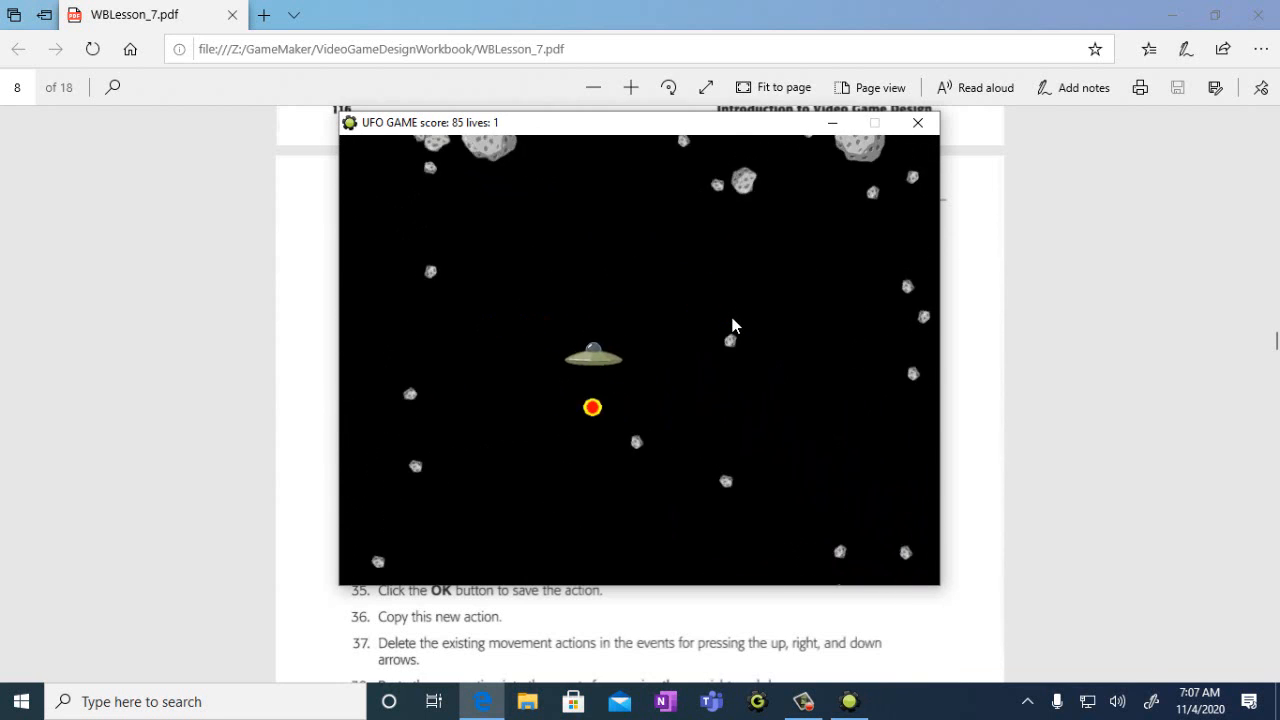
key("Right")
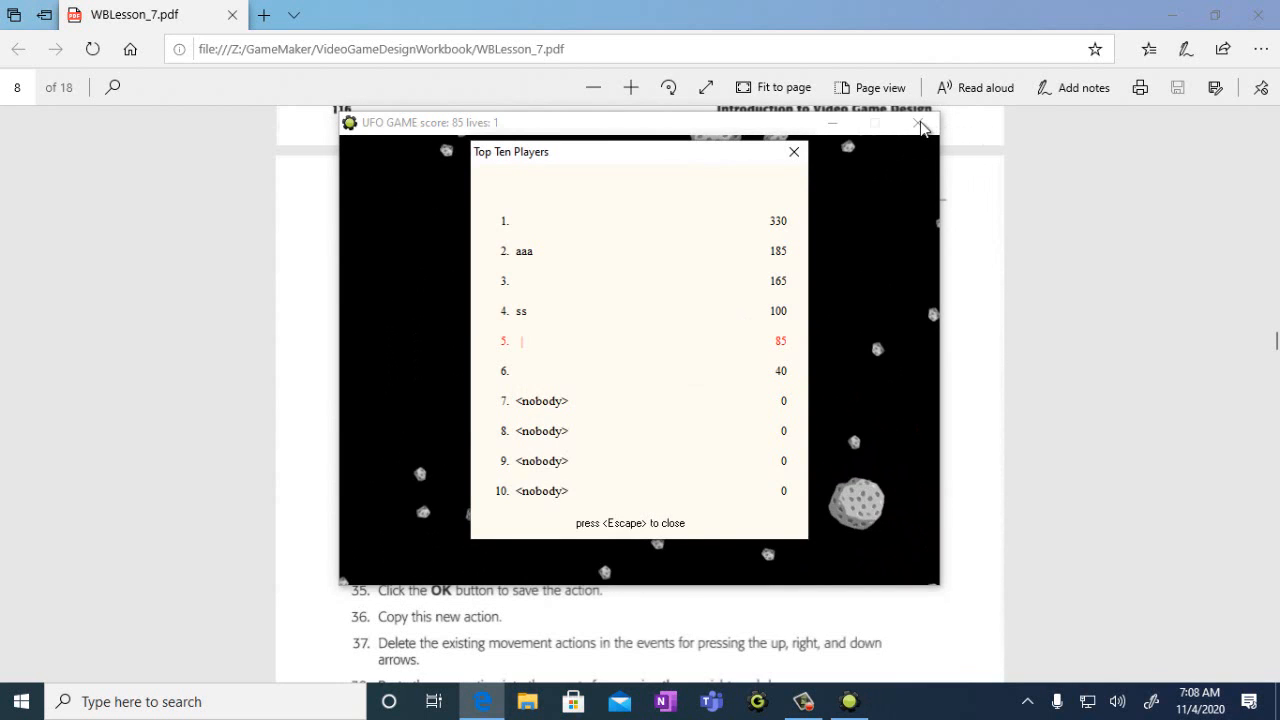
left_click(794, 155)
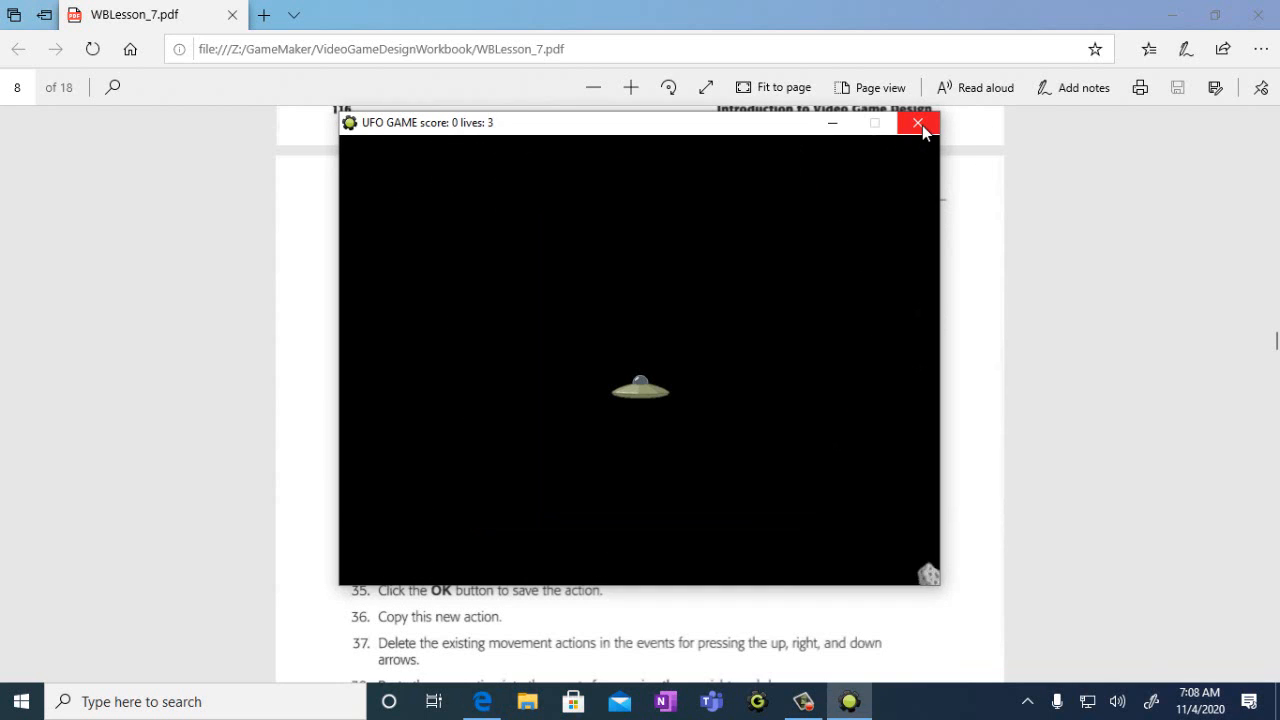
left_click(922, 125)
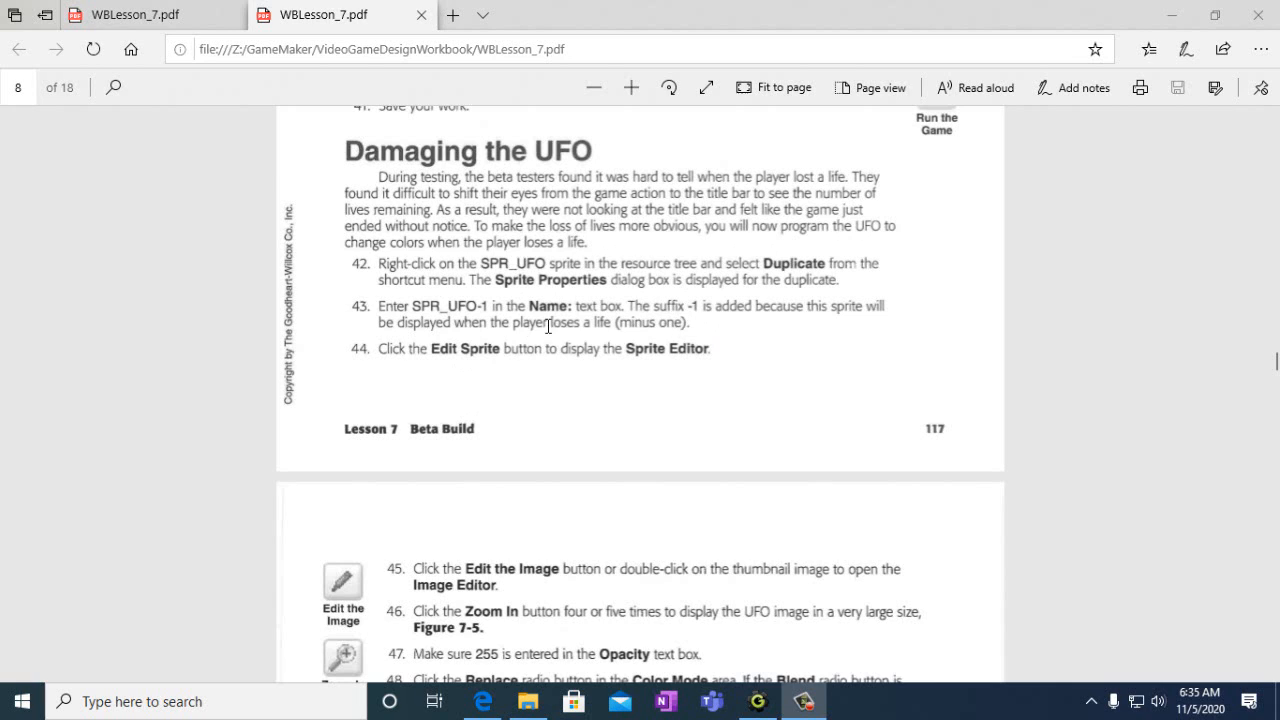
- Highlight the sprite name SPR_UFO-1 in the workbook, switch to GameMaker, and duplicate the spr_UFO sprite
left_click_drag(488, 308, 413, 308)
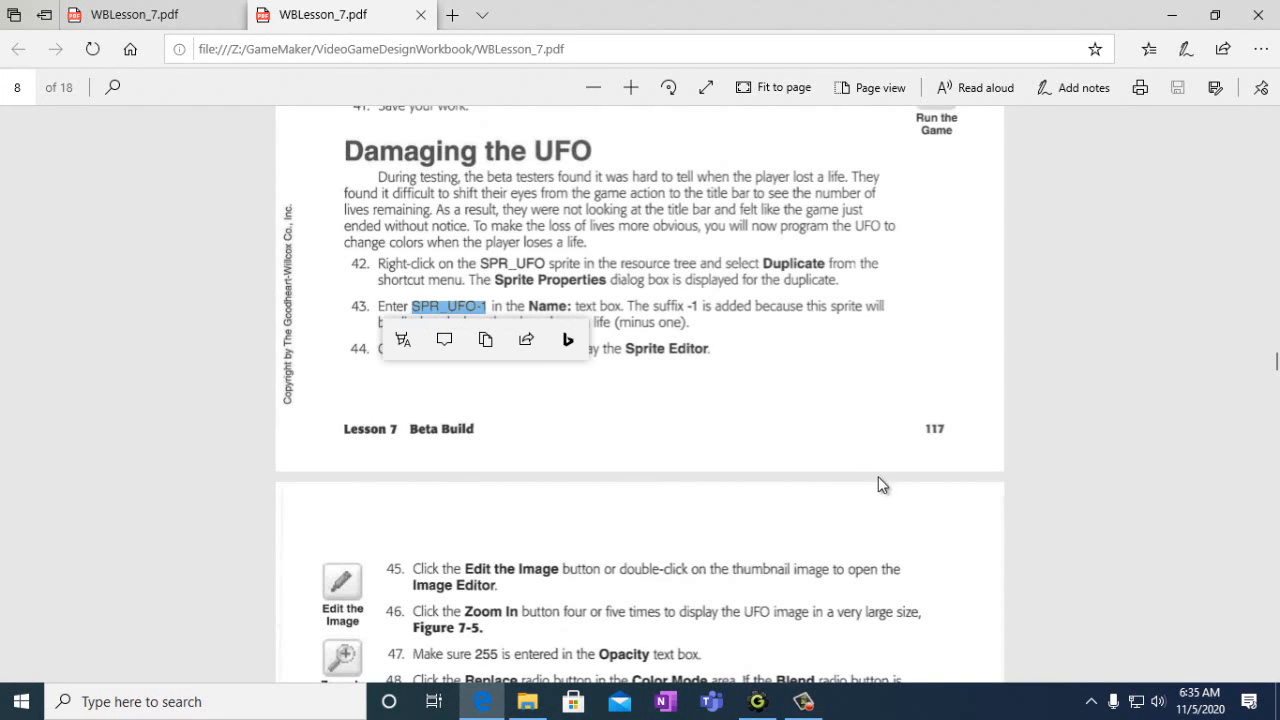
left_click(757, 701)
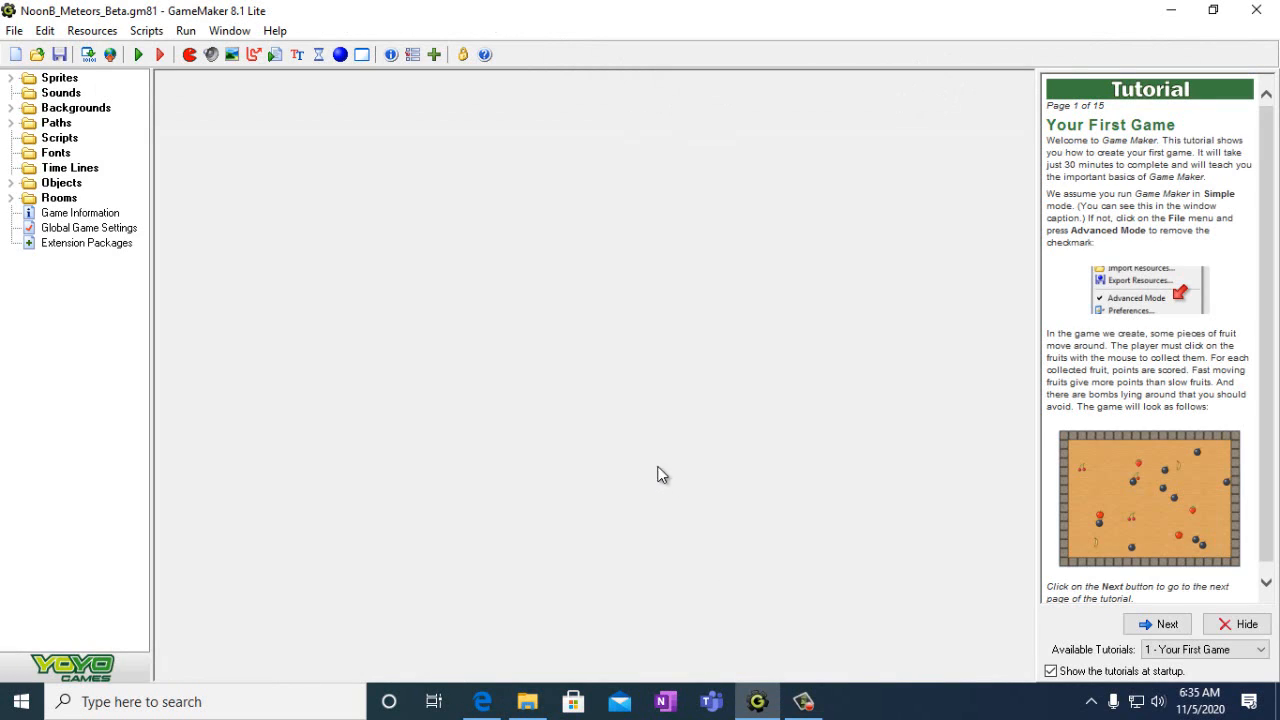
double_click(28, 79)
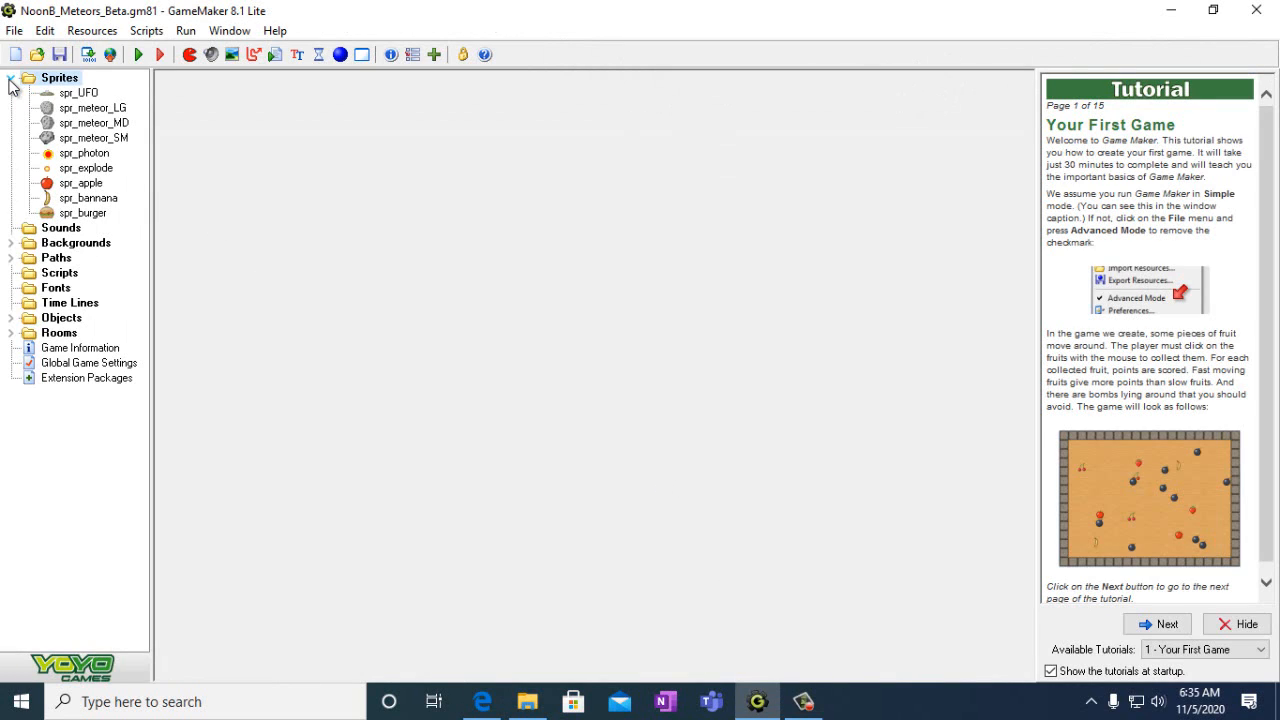
left_click(68, 95)
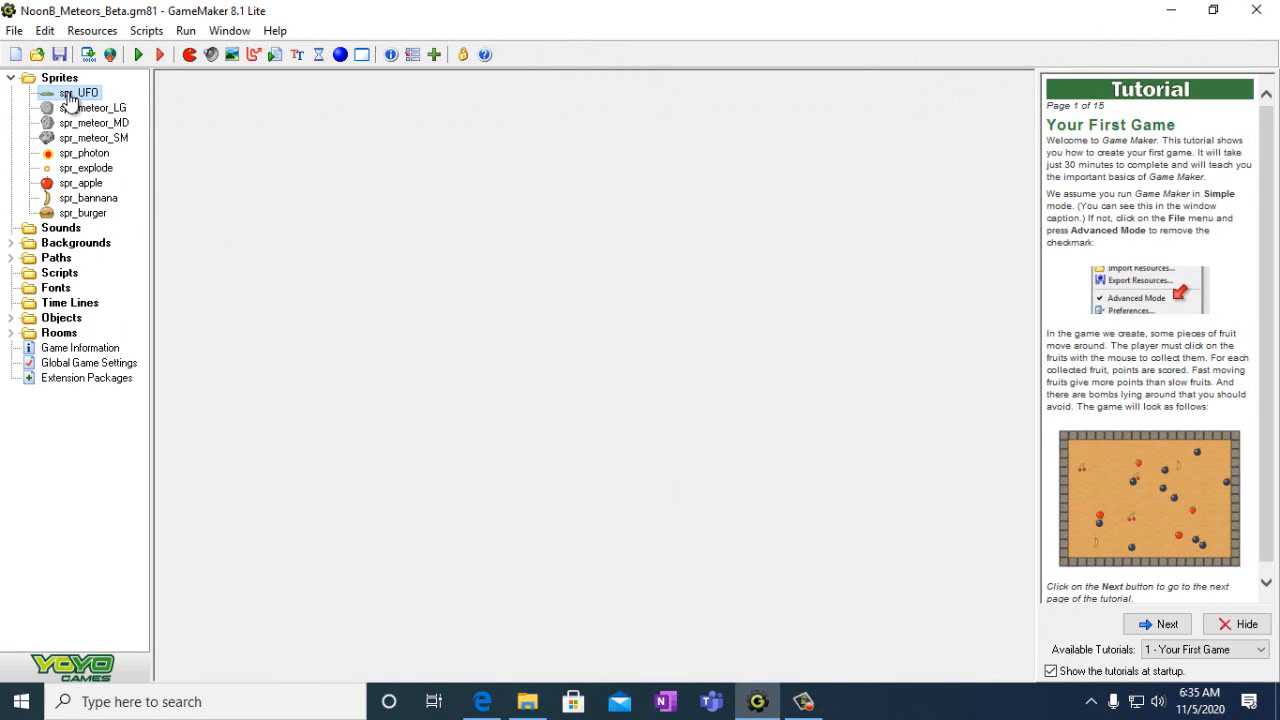
right_click(68, 96)
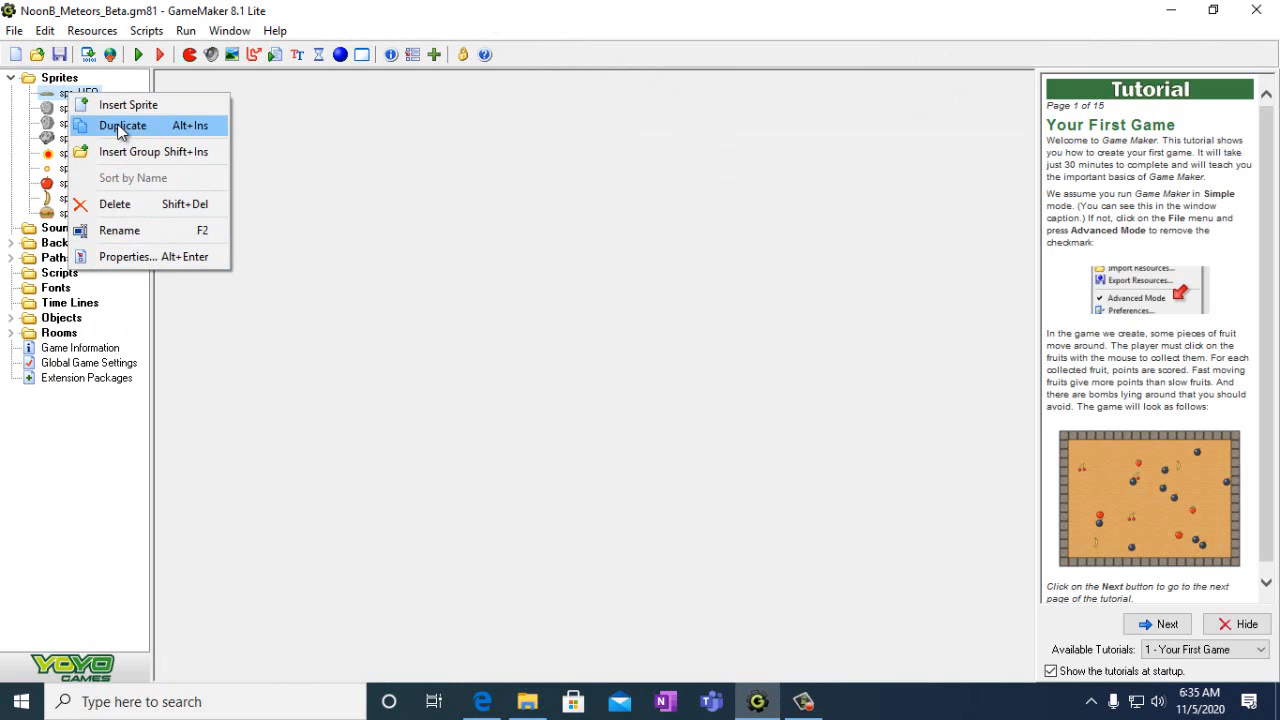
left_click(118, 126)
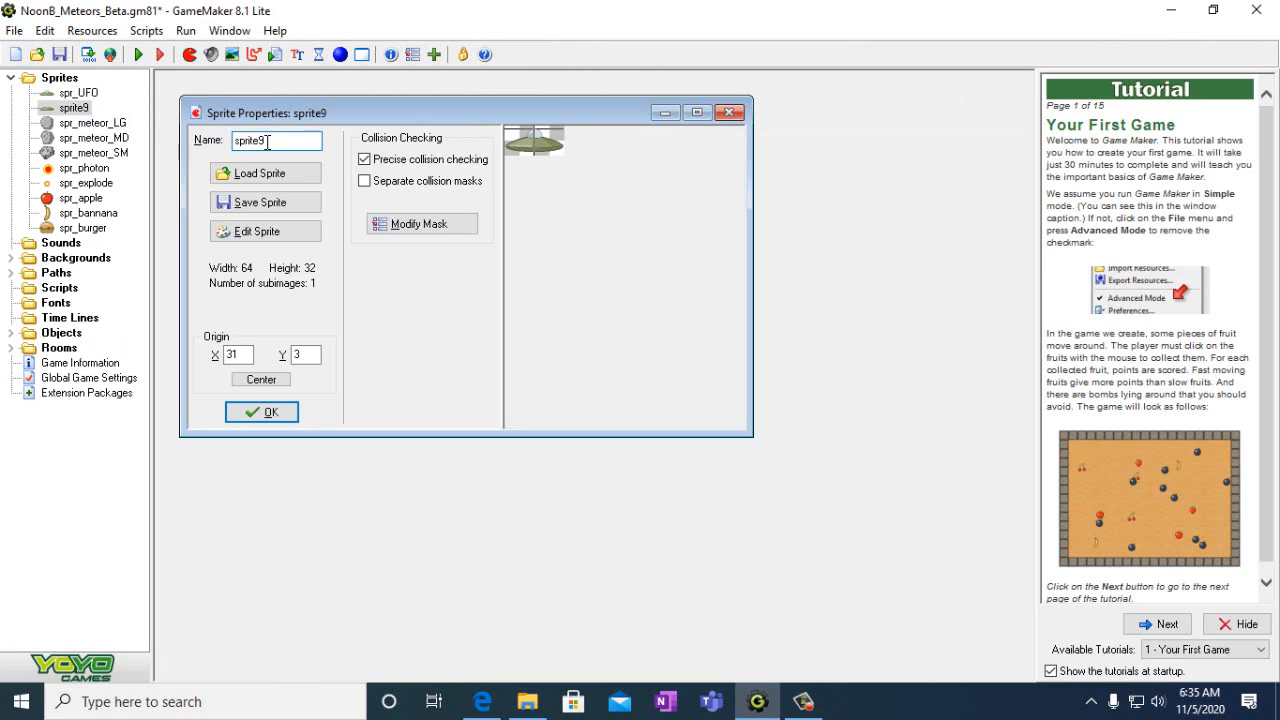
- Name the duplicated sprite spr_UFO-1 and open it in the Sprite Editor
key("BackSpace")
key("BackSpace")
key("BackSpace")
type("_UFO-1")
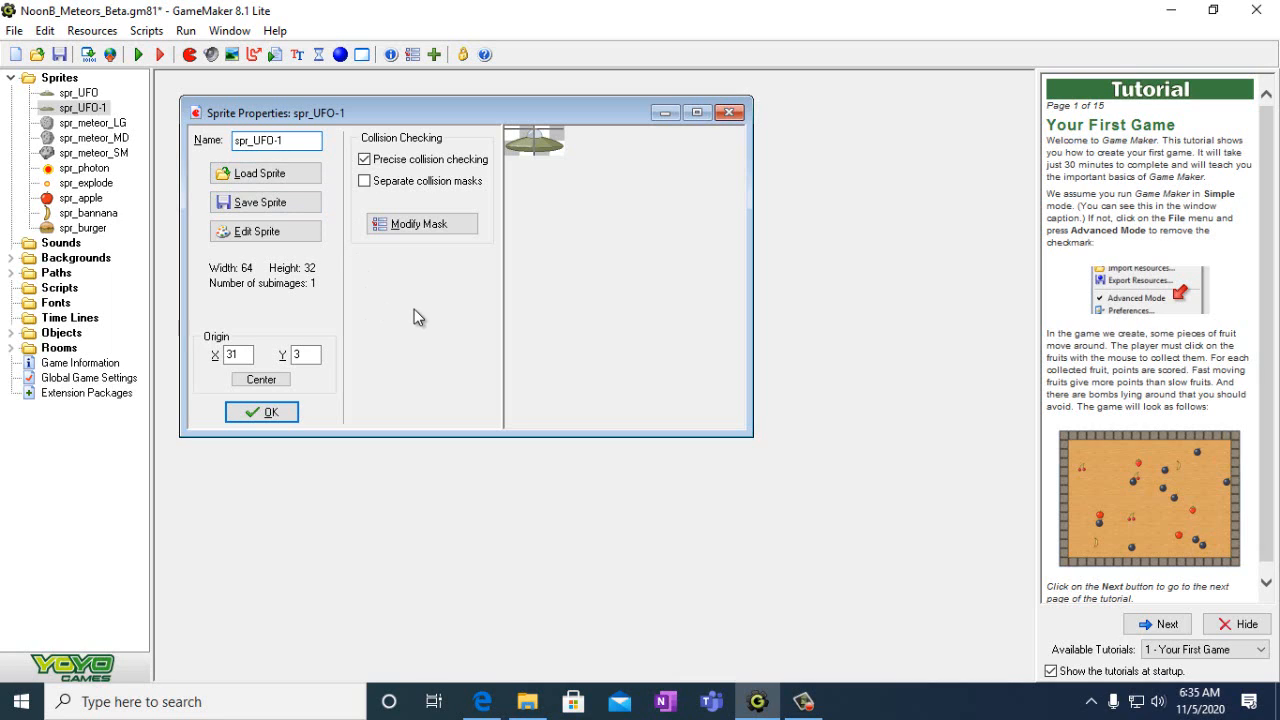
left_click(266, 234)
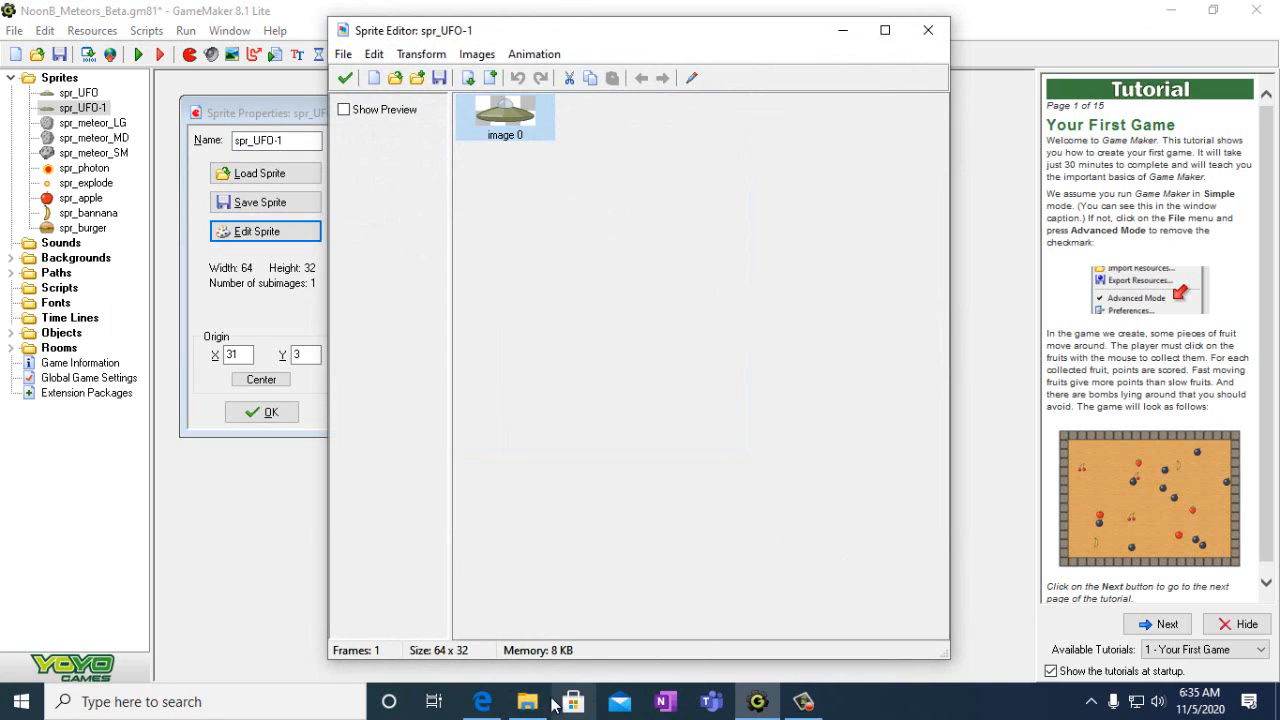
mouse_move(528, 707)
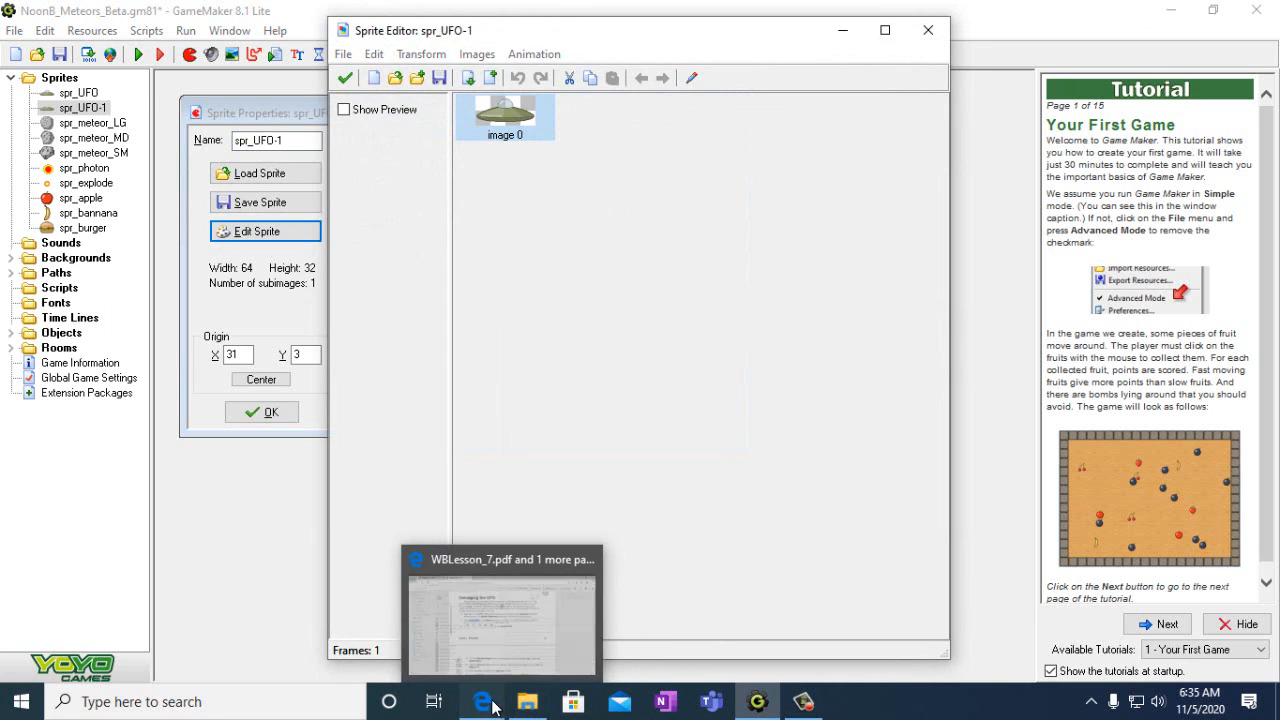
- Review workbook steps 45 to 51 on recoloring the UFO, switch back to GameMaker, and open spr_UFO-1's image in the Image Editor
left_click(515, 600)
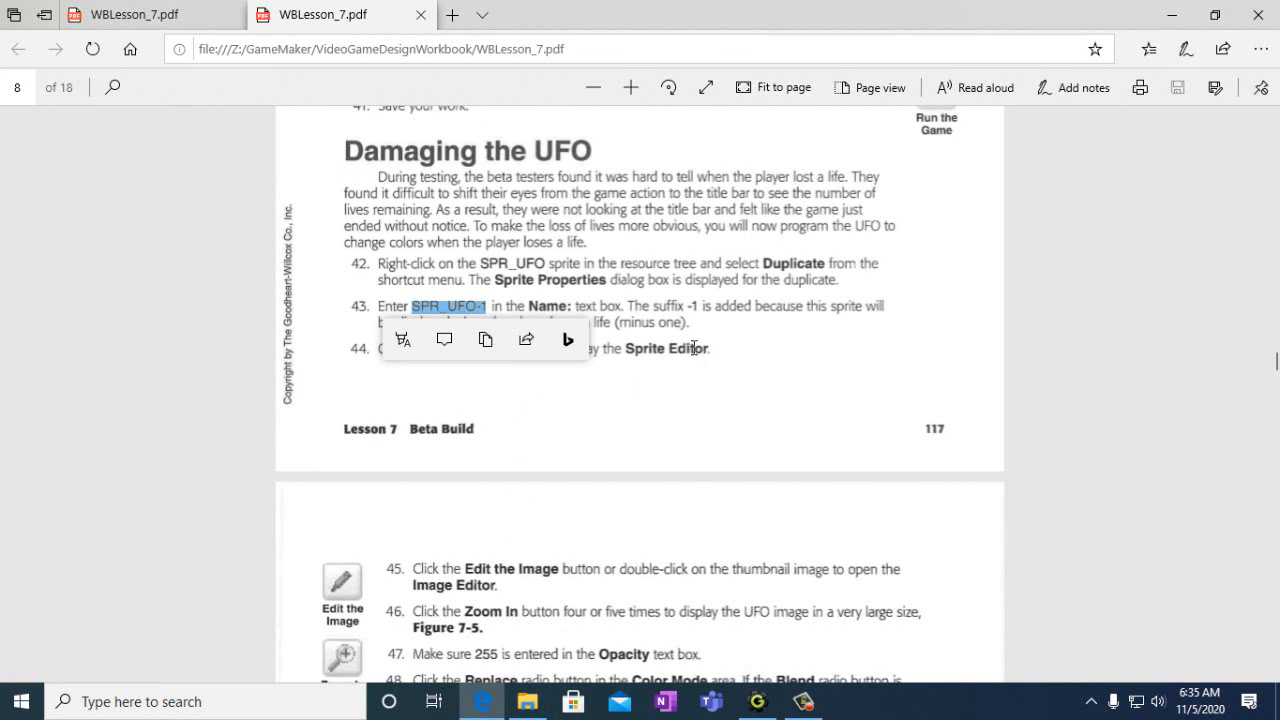
left_click(754, 355)
scroll(651, 388, "down", 3)
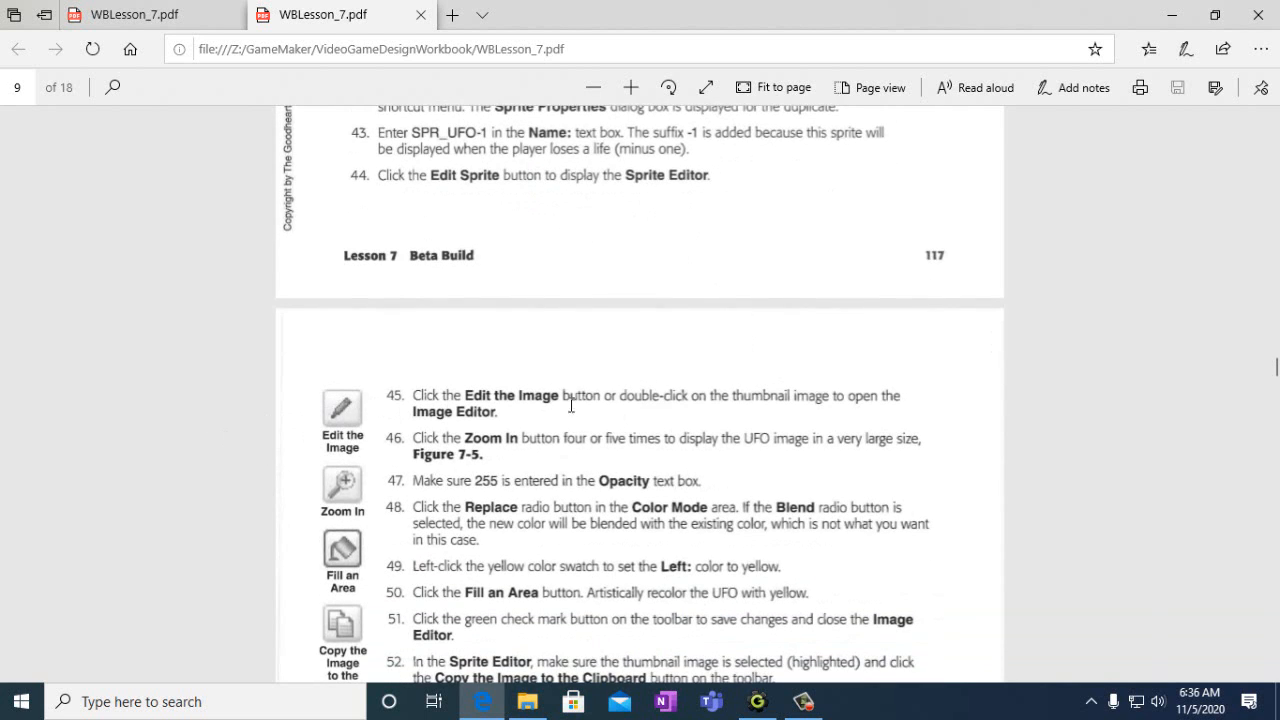
scroll(600, 405, "down", 2)
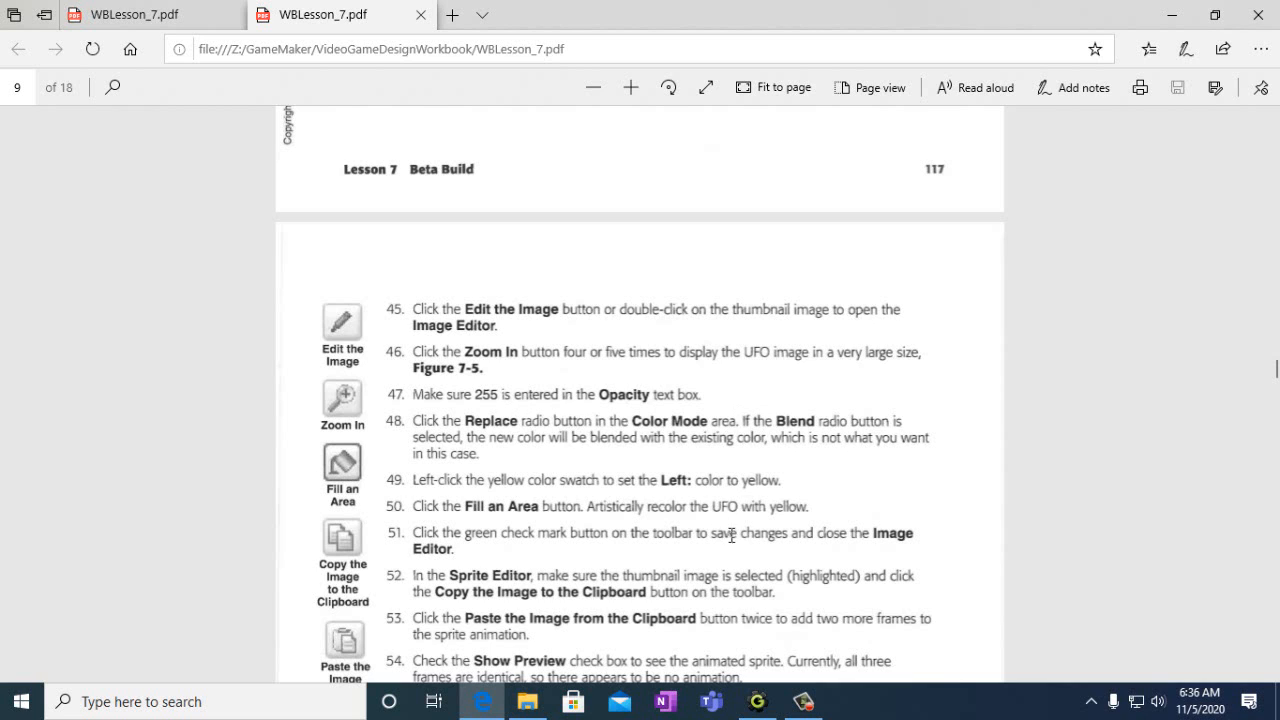
left_click(757, 701)
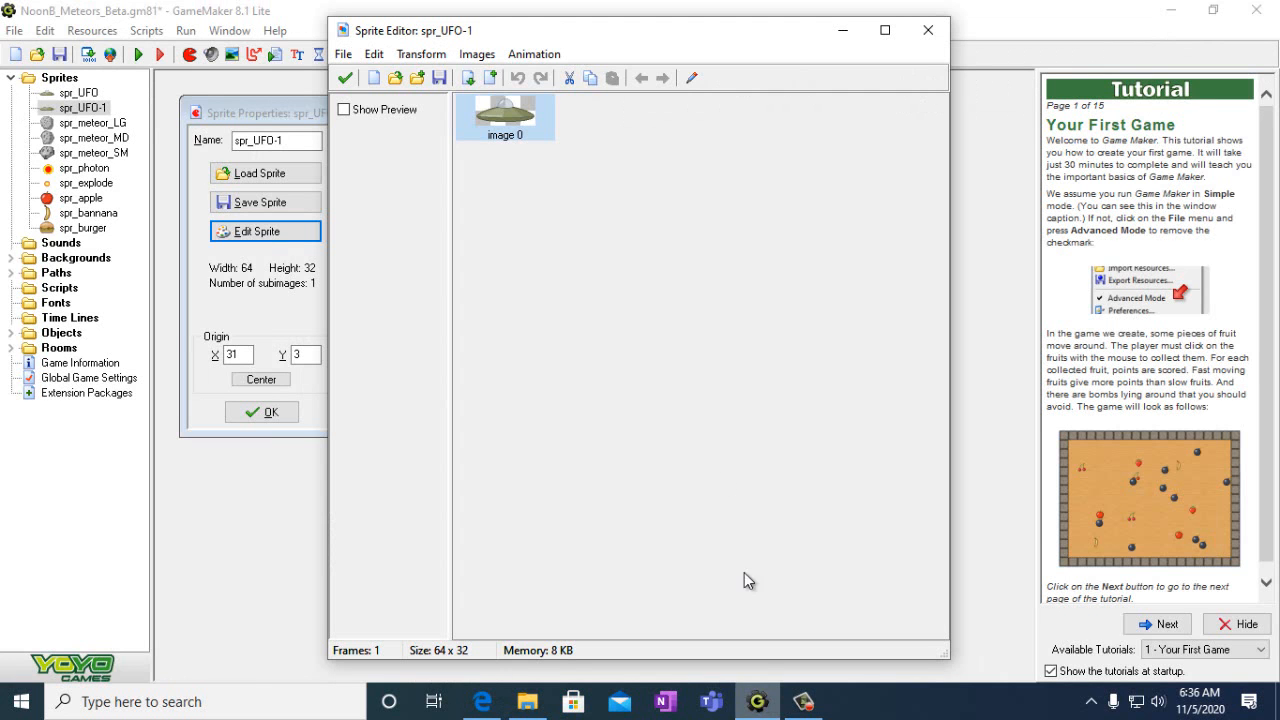
left_click(697, 82)
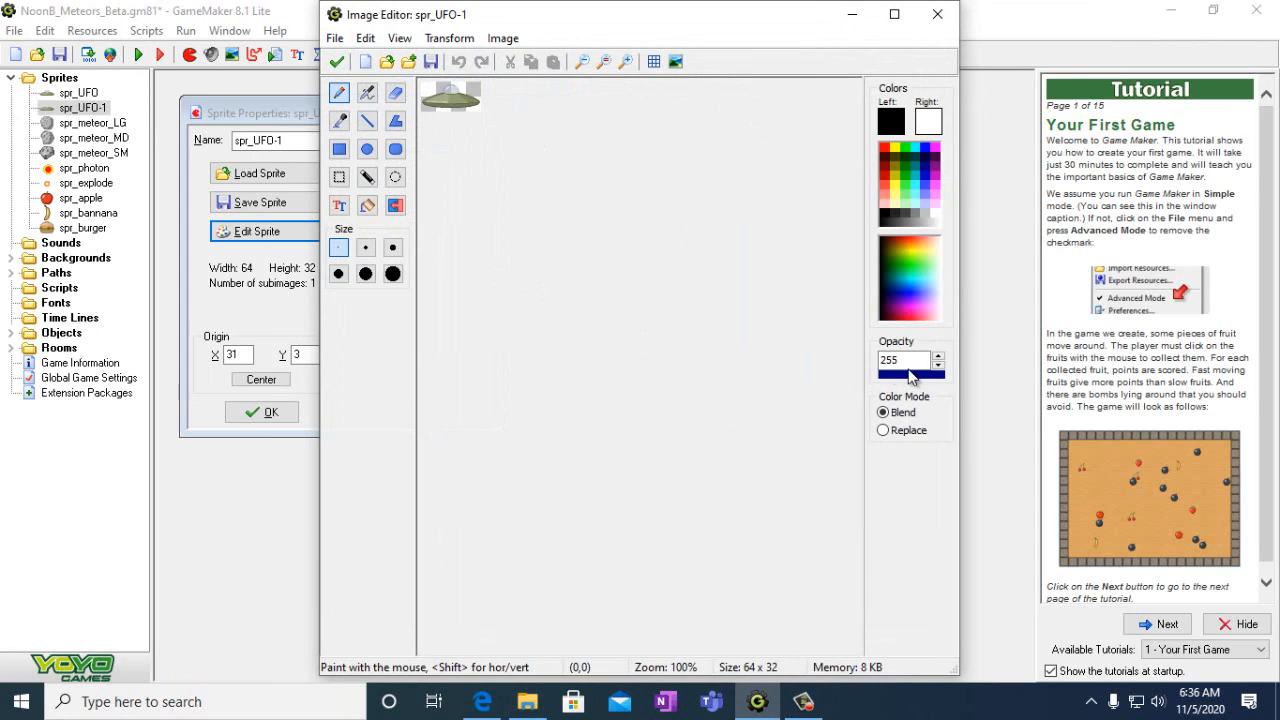
- Set the color mode to Replace and the left drawing color to yellow for the enlarged UFO image
left_click(884, 430)
left_click(625, 62)
left_click(625, 62)
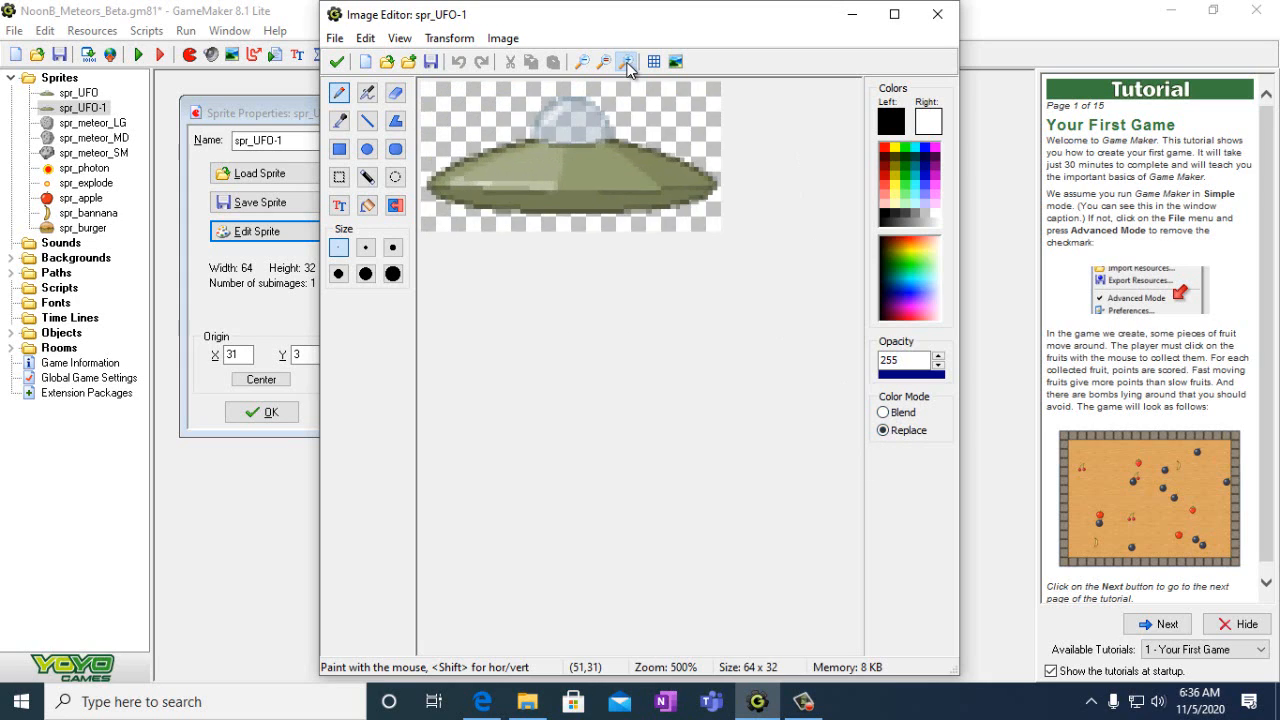
left_click(626, 62)
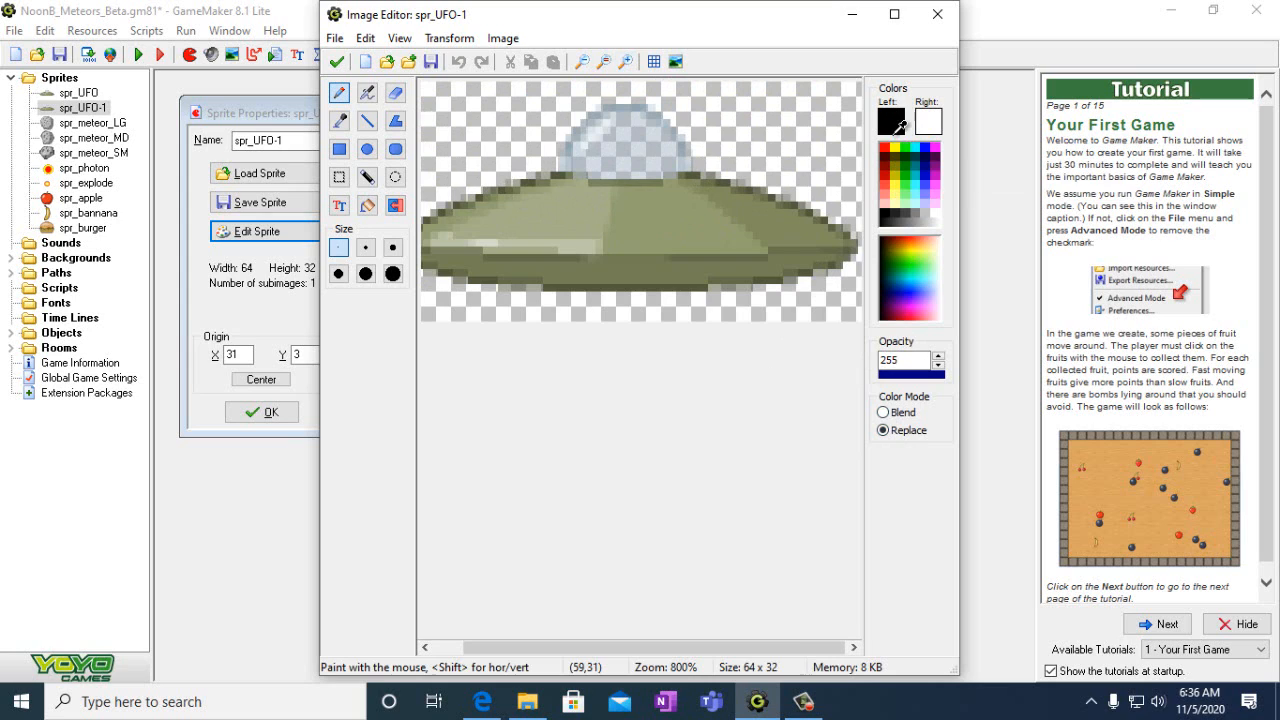
left_click(896, 146)
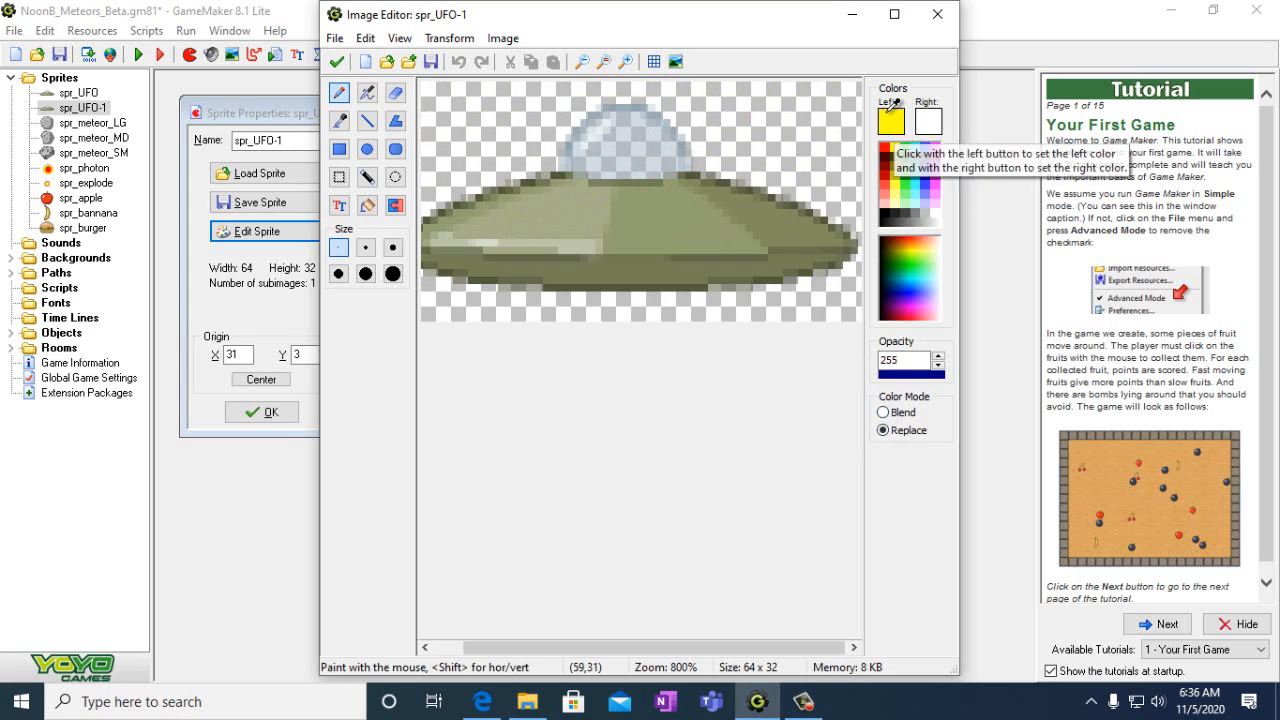
- Flood fill the main areas of the UFO's hull with yellow and save the image back to the Sprite Editor
left_click(368, 207)
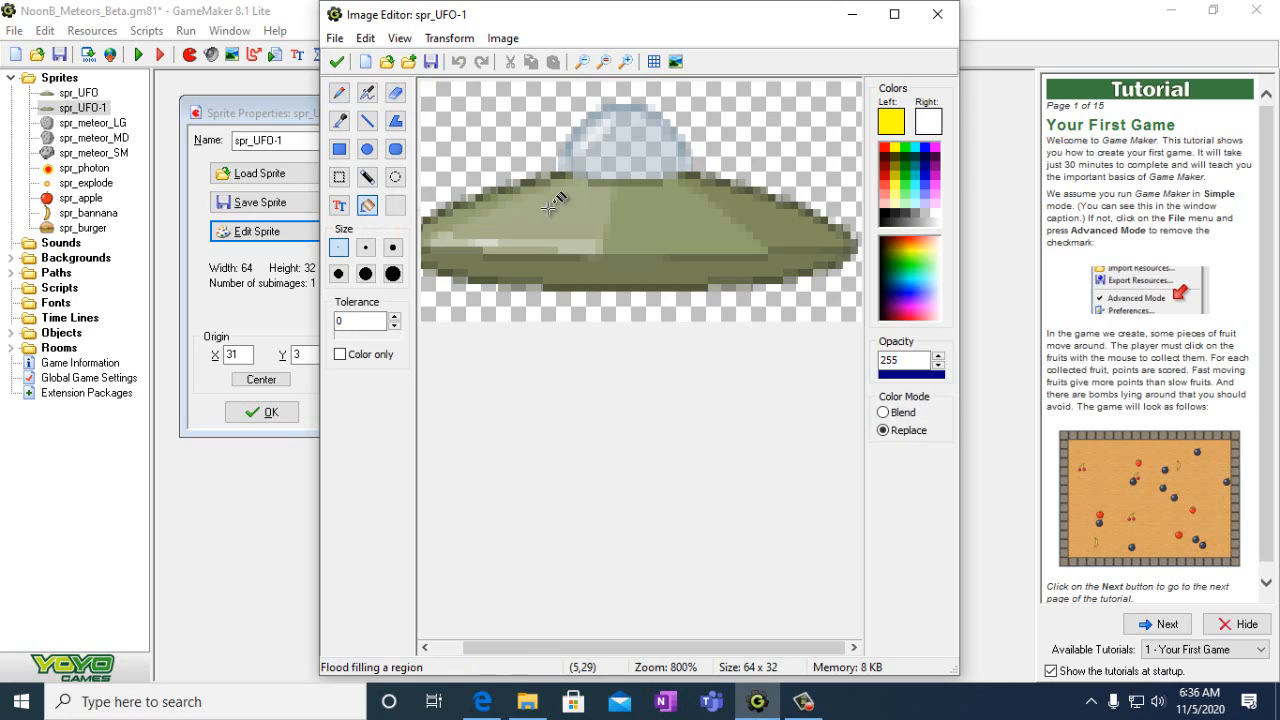
left_click(657, 213)
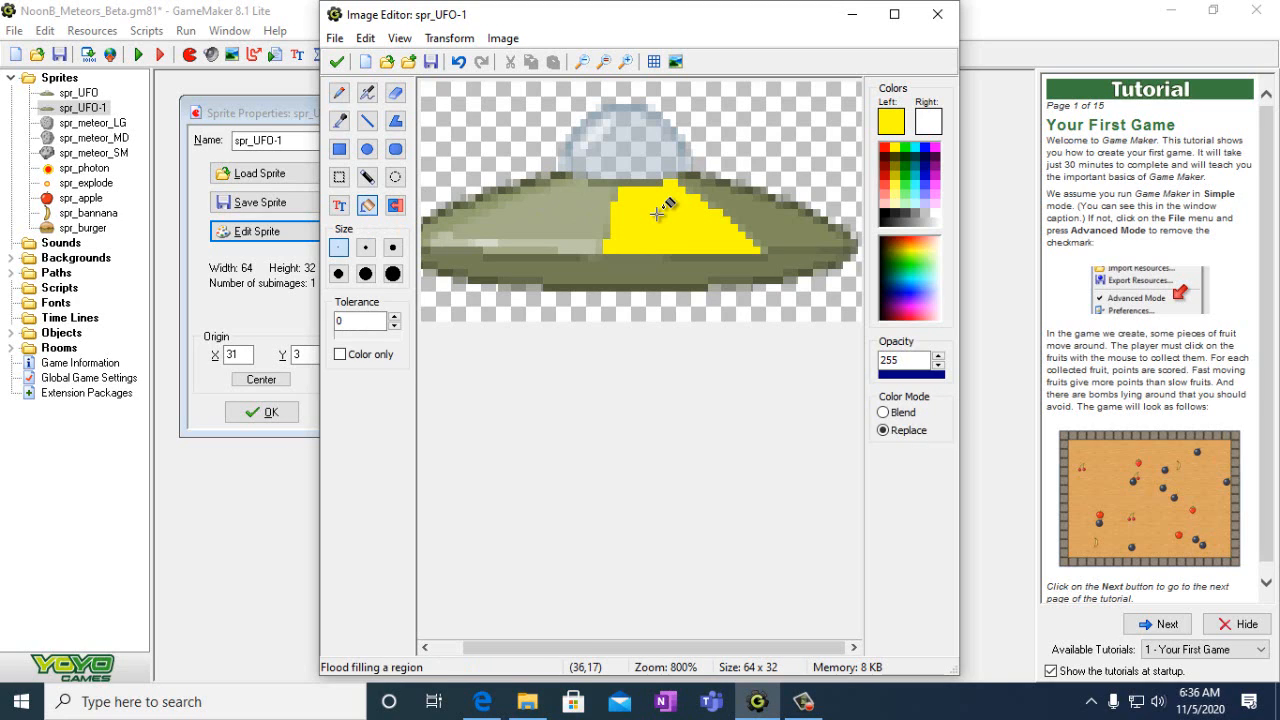
left_click(757, 212)
left_click(568, 215)
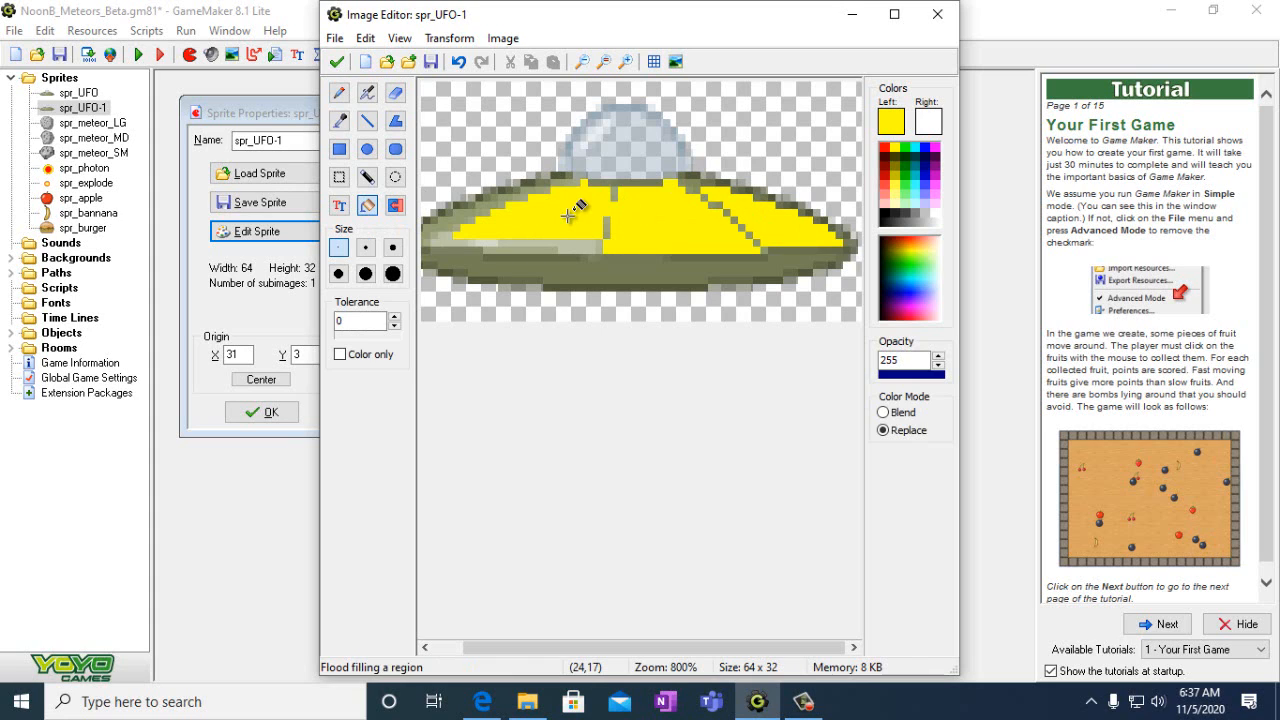
left_click(604, 276)
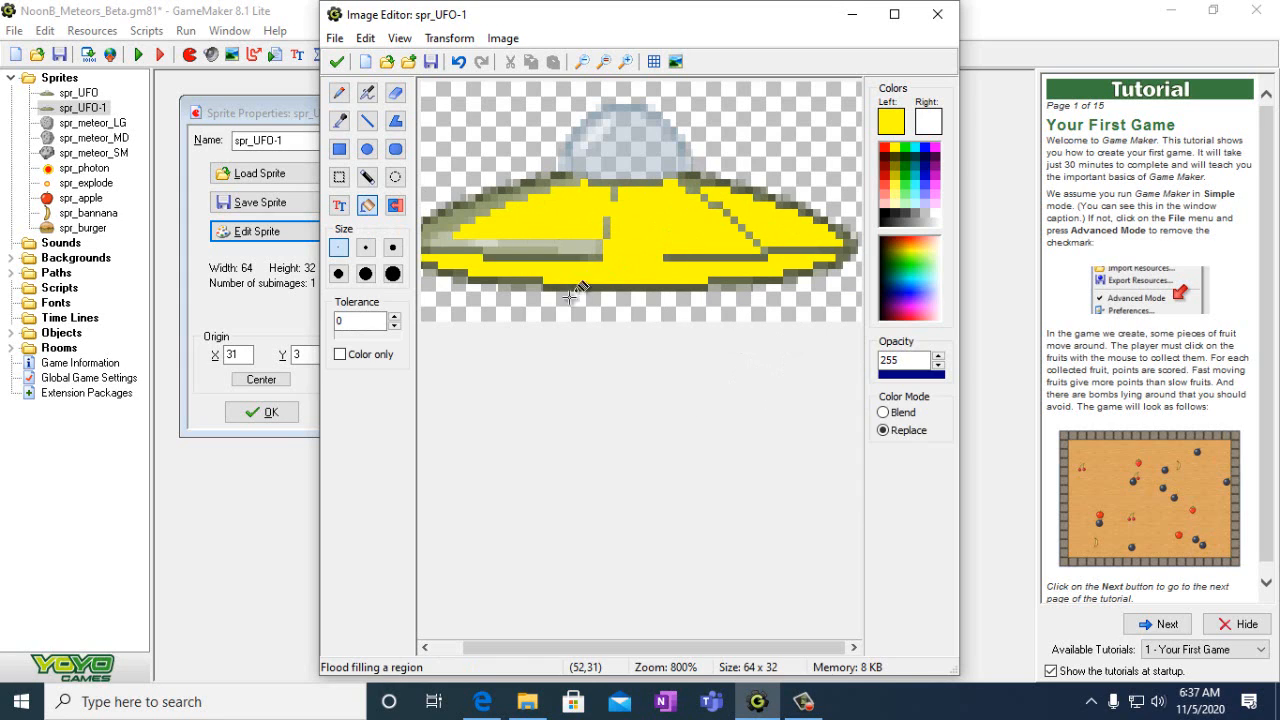
left_click(338, 63)
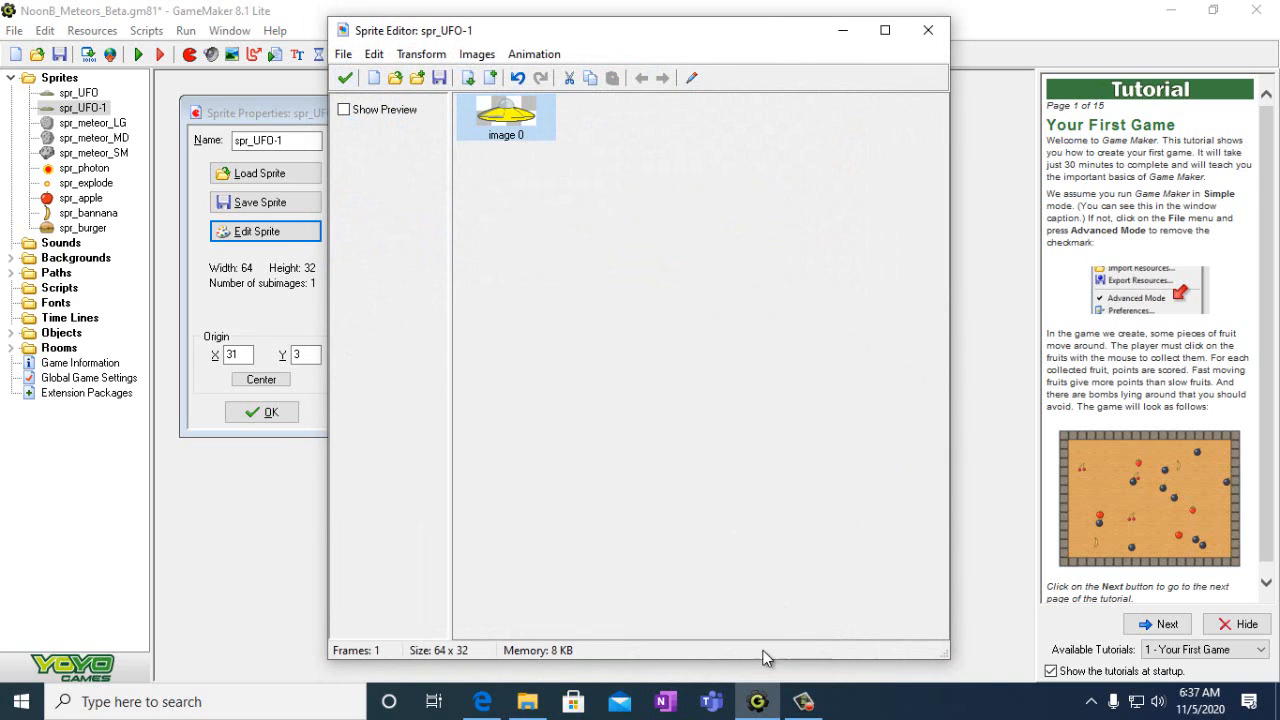
- Check workbook steps 52 to 55, return to GameMaker, and copy the yellow UFO frame to add two more frames
mouse_move(488, 698)
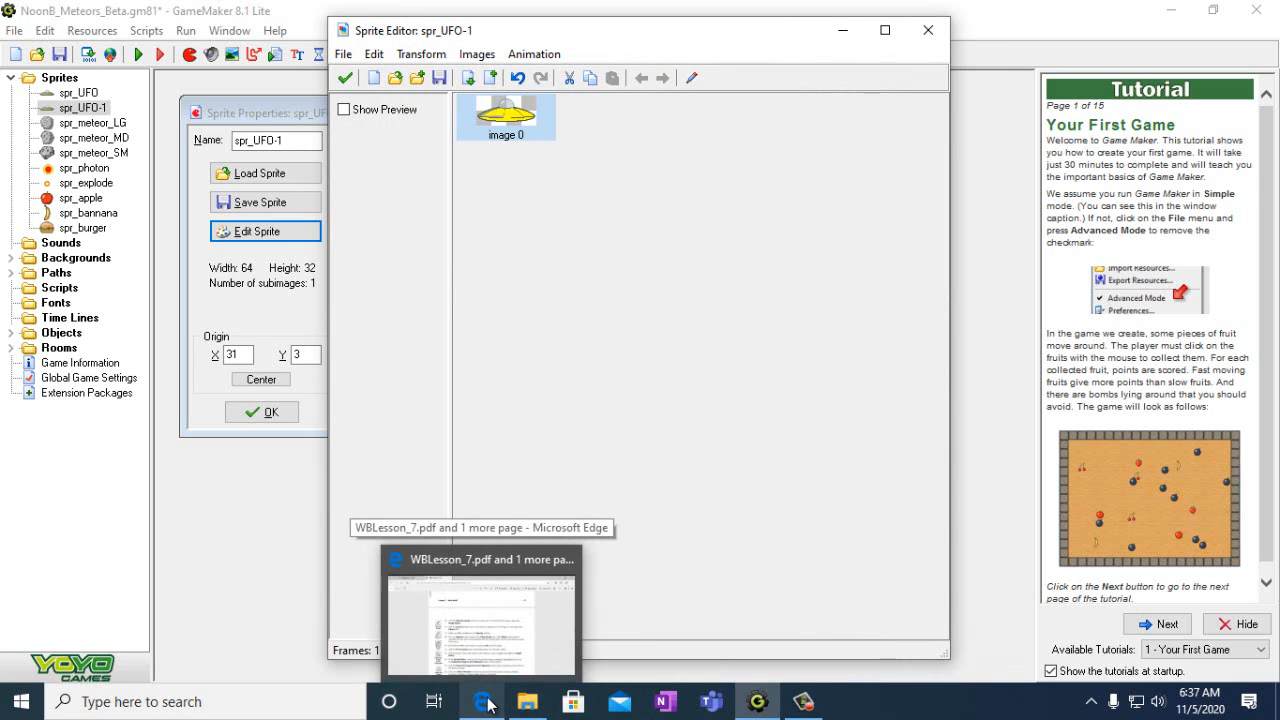
left_click(485, 620)
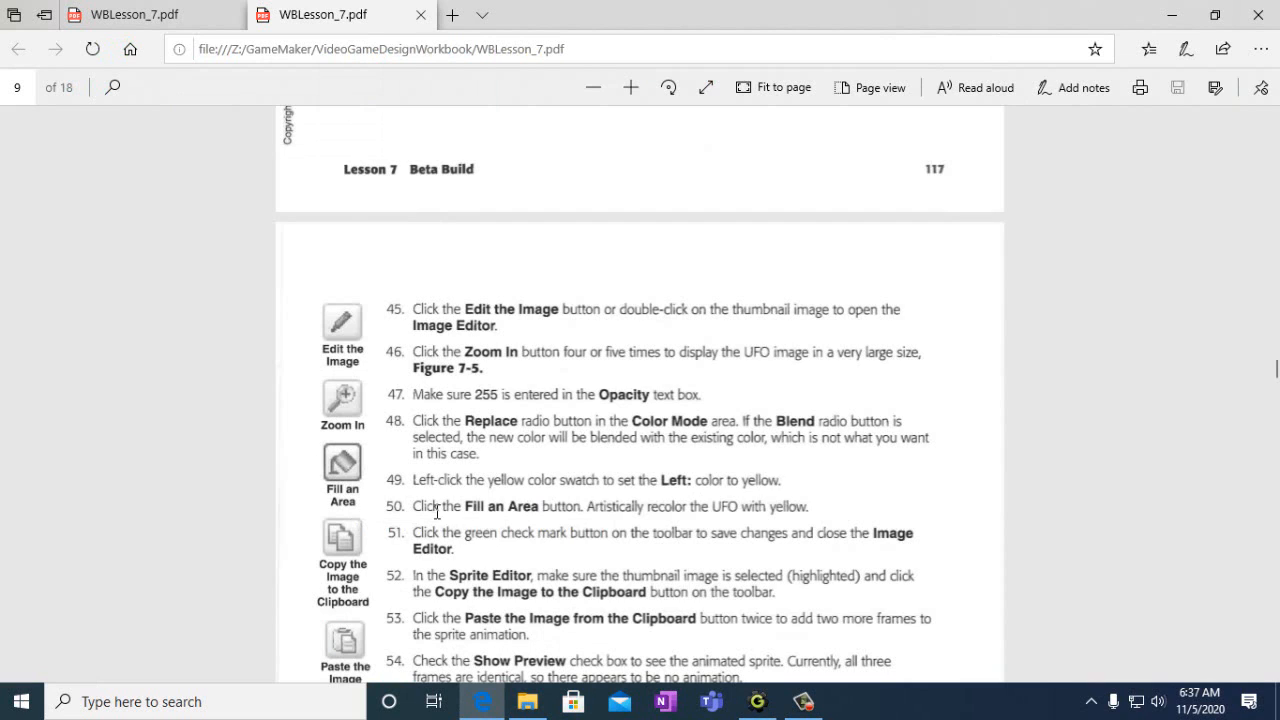
scroll(450, 512, "down", 2)
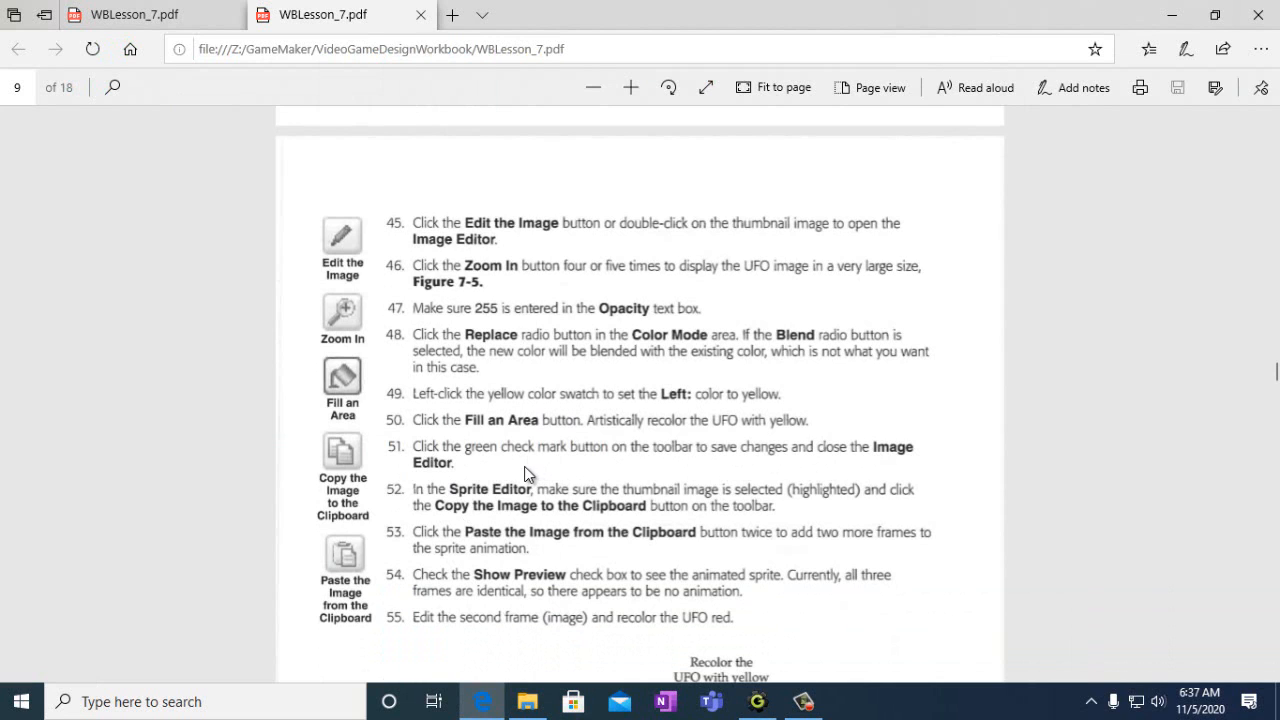
scroll(524, 466, "down", 1)
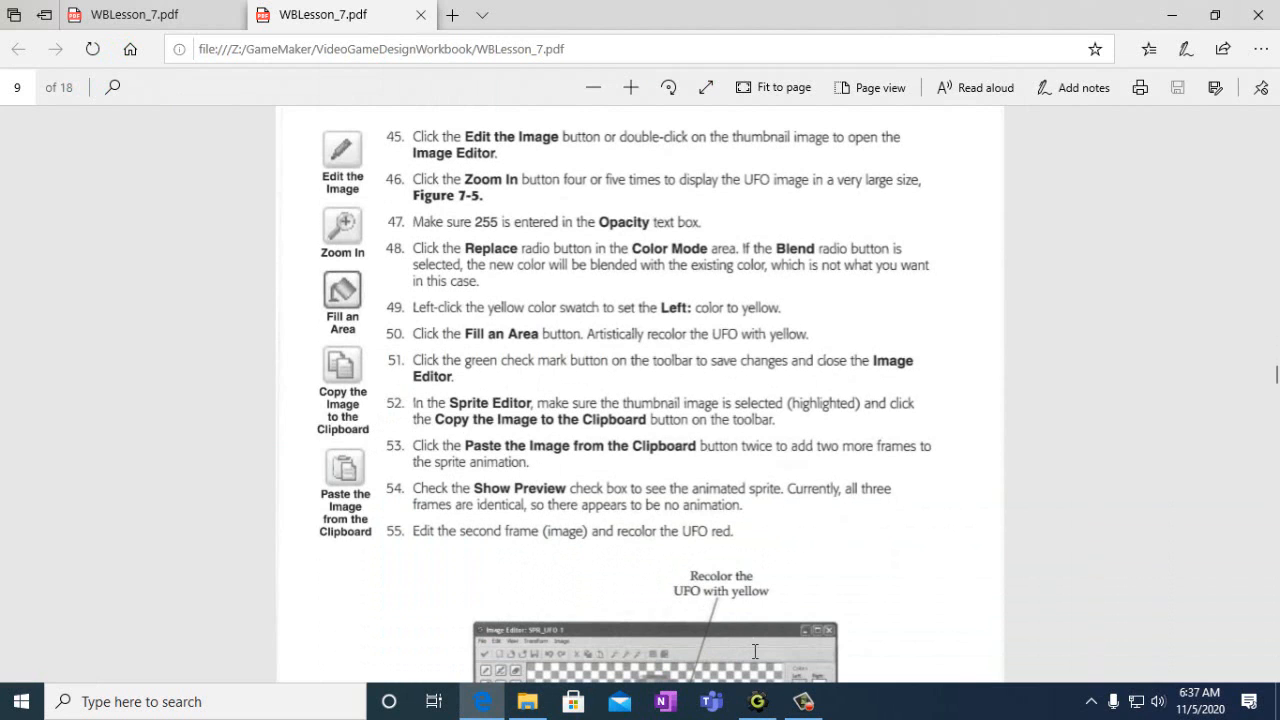
left_click(757, 701)
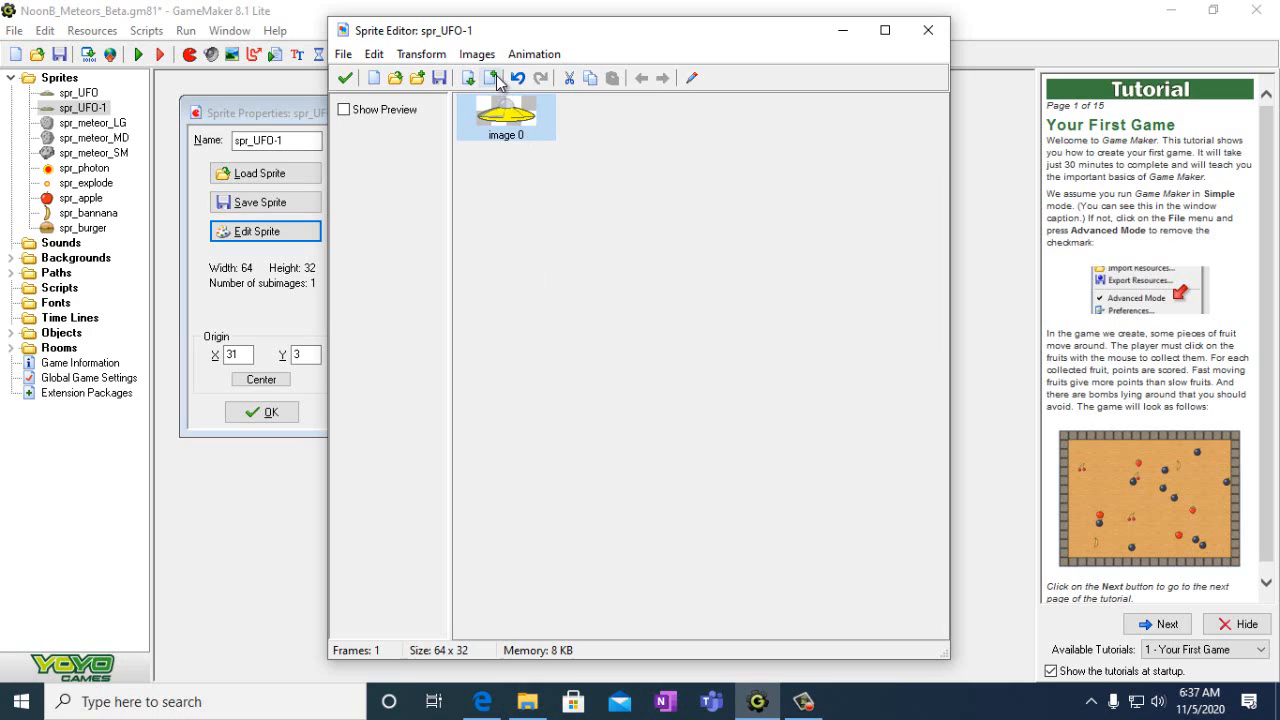
left_click(589, 80)
left_click(613, 80)
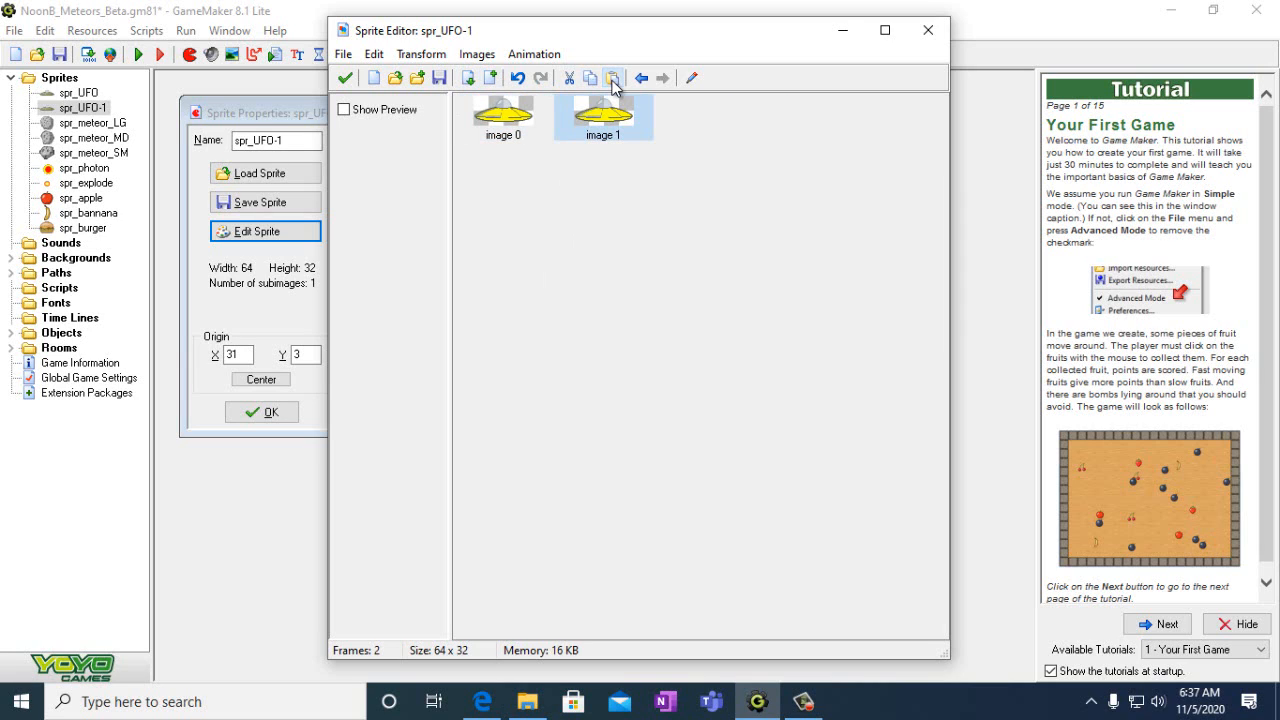
left_click(613, 80)
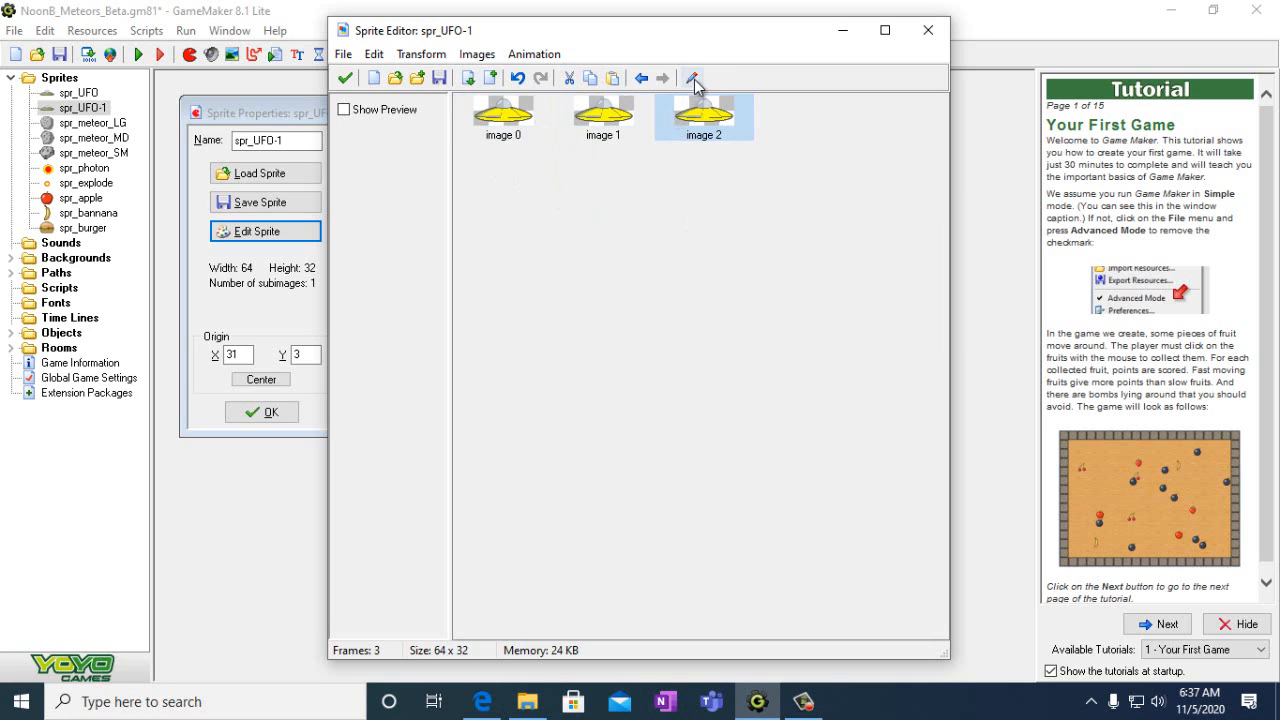
- Recolor the yellow hull areas of the second frame, image 1, with red fills and save the edited image
left_click(617, 128)
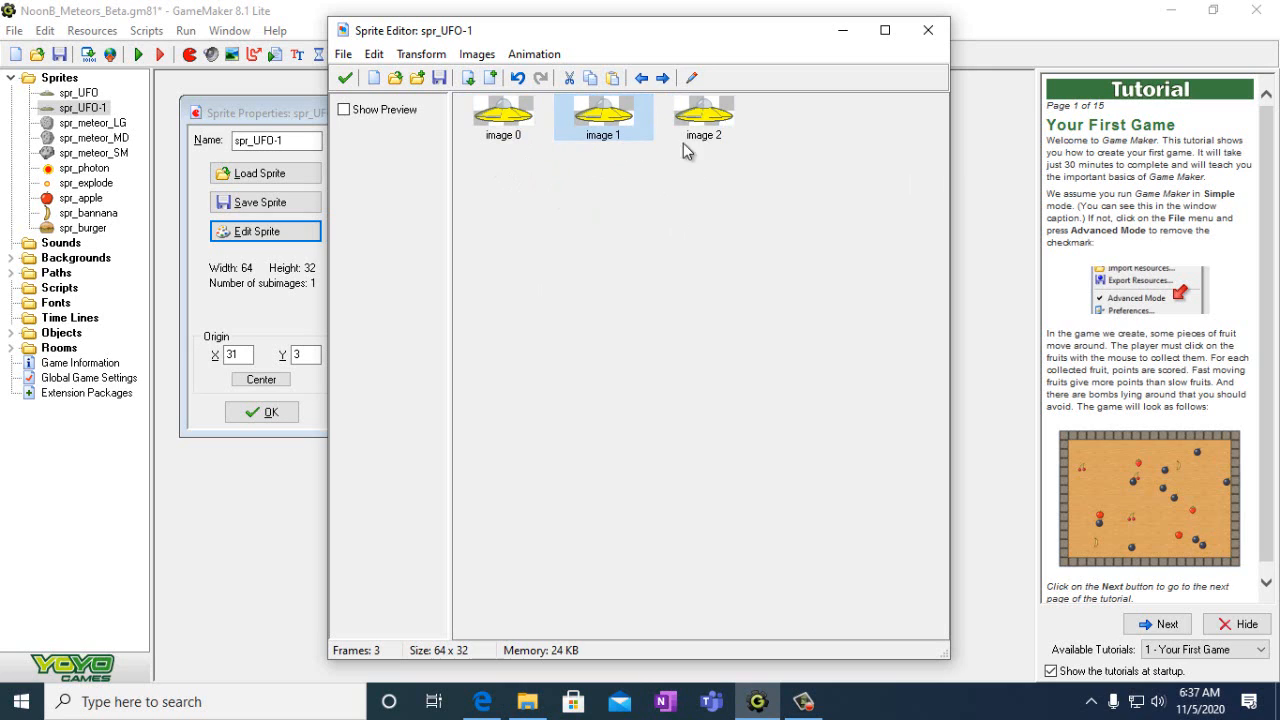
left_click(691, 78)
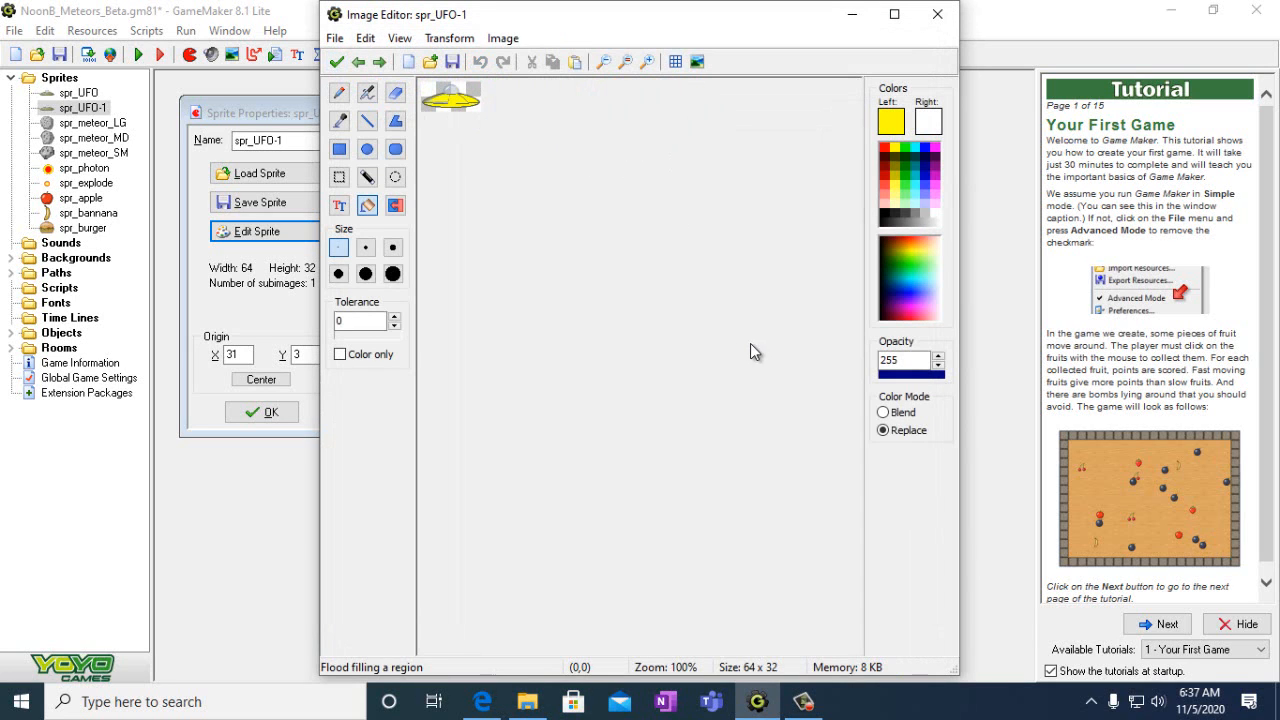
left_click(884, 148)
left_click(652, 62)
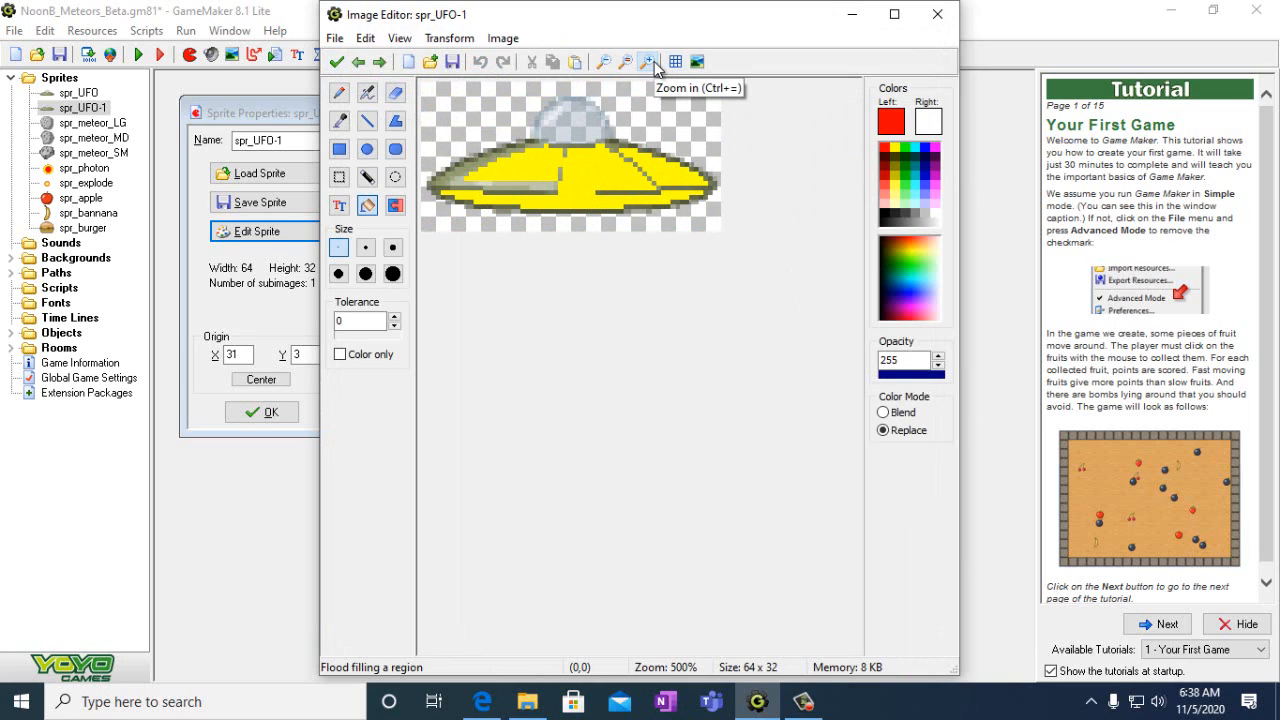
left_click(654, 61)
left_click(654, 61)
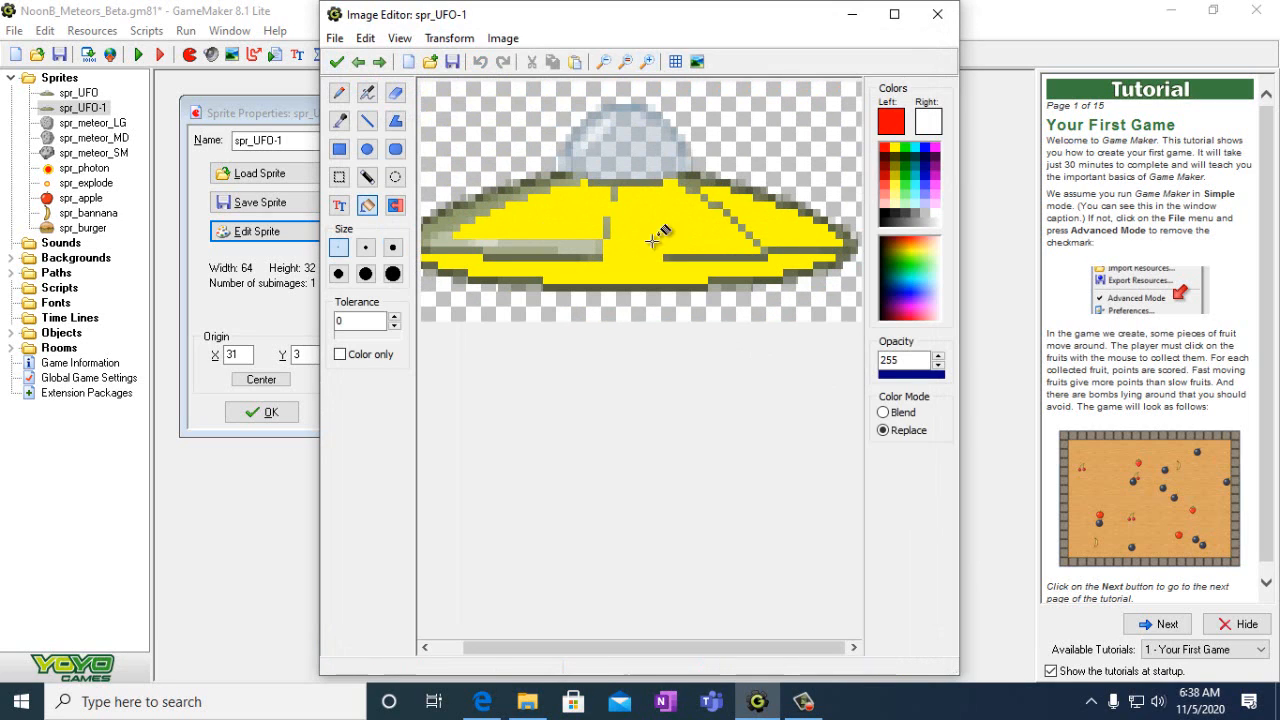
left_click(676, 222)
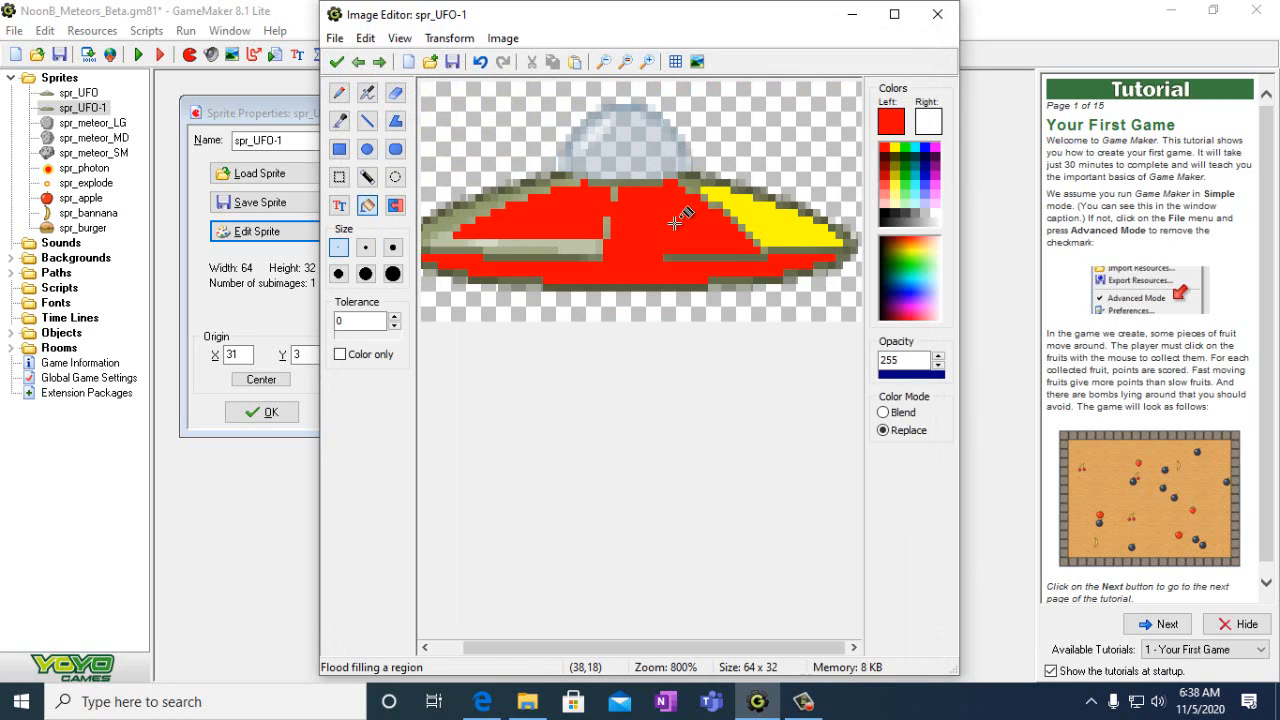
left_click(765, 214)
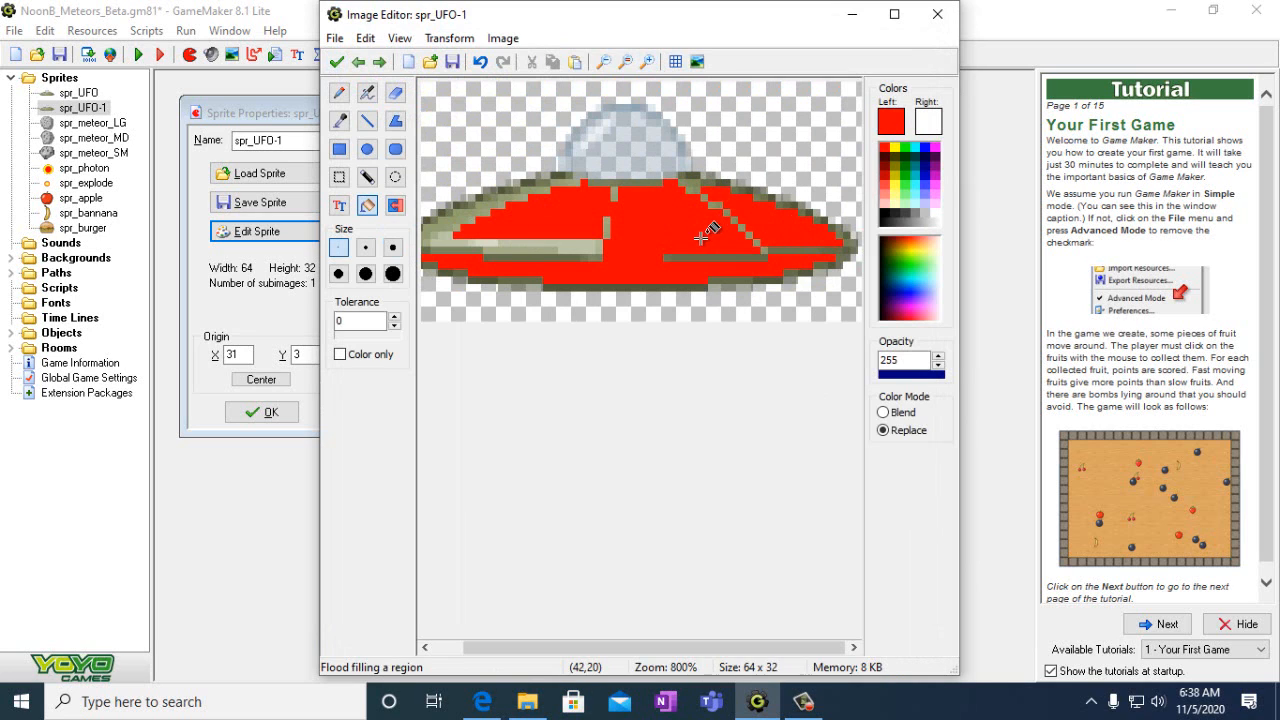
left_click(337, 61)
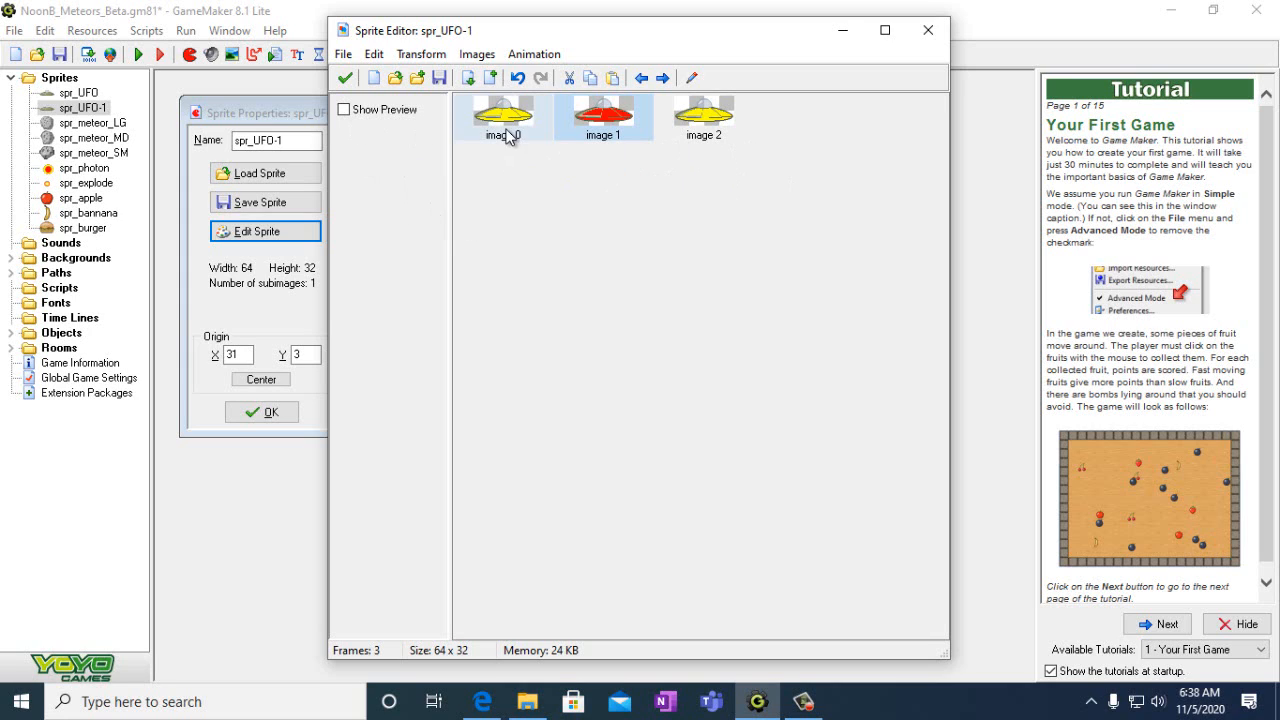
- Show the animation preview of spr_UFO-1, then accept the sprite edits and its properties
left_click(344, 109)
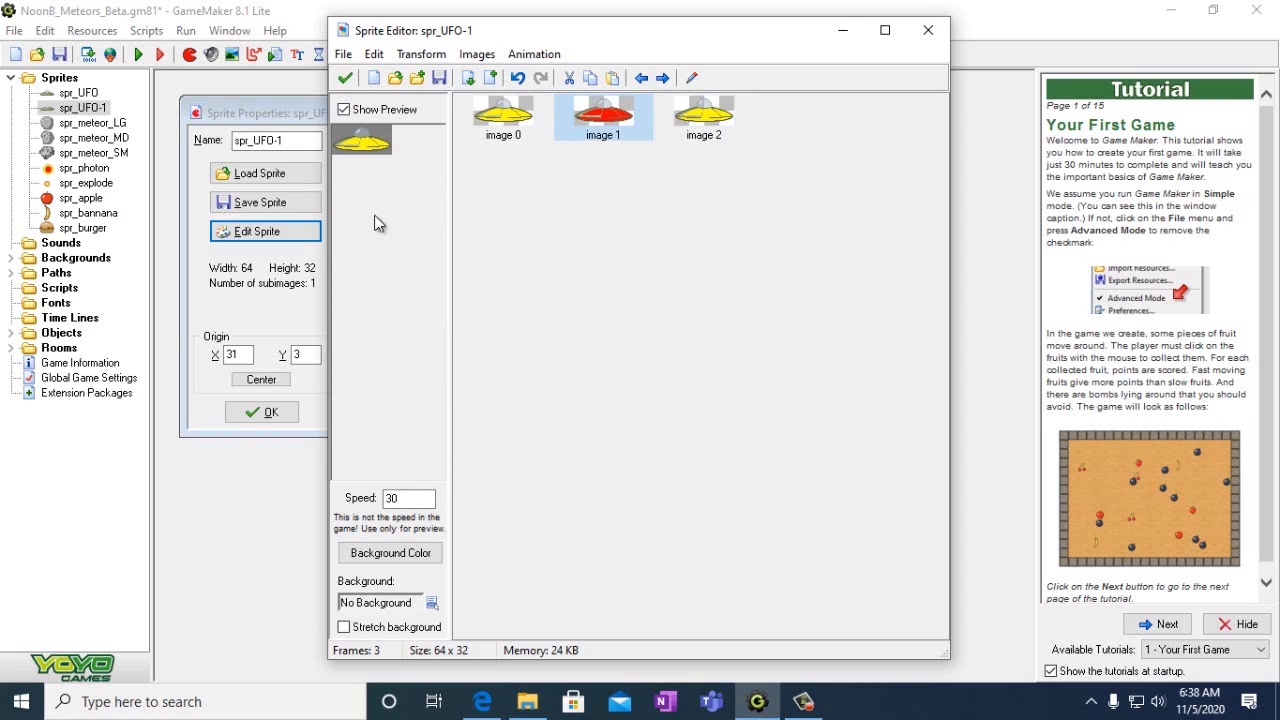
left_click(345, 78)
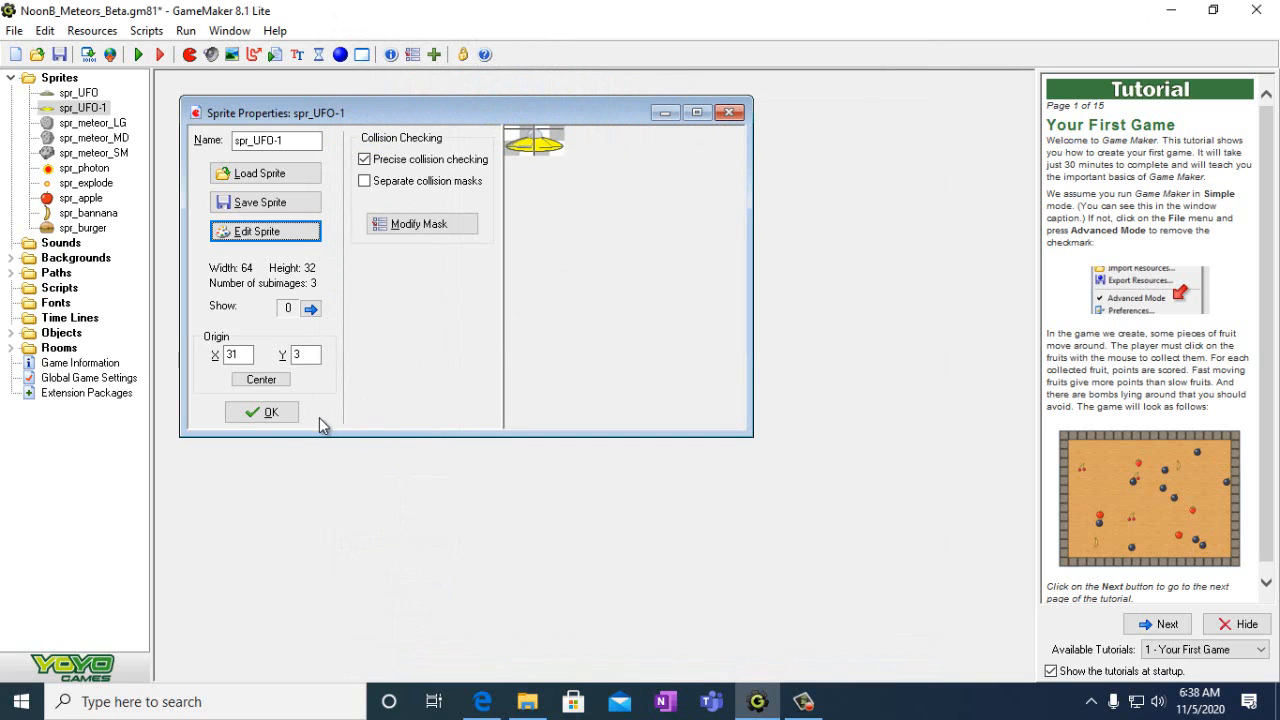
left_click(268, 413)
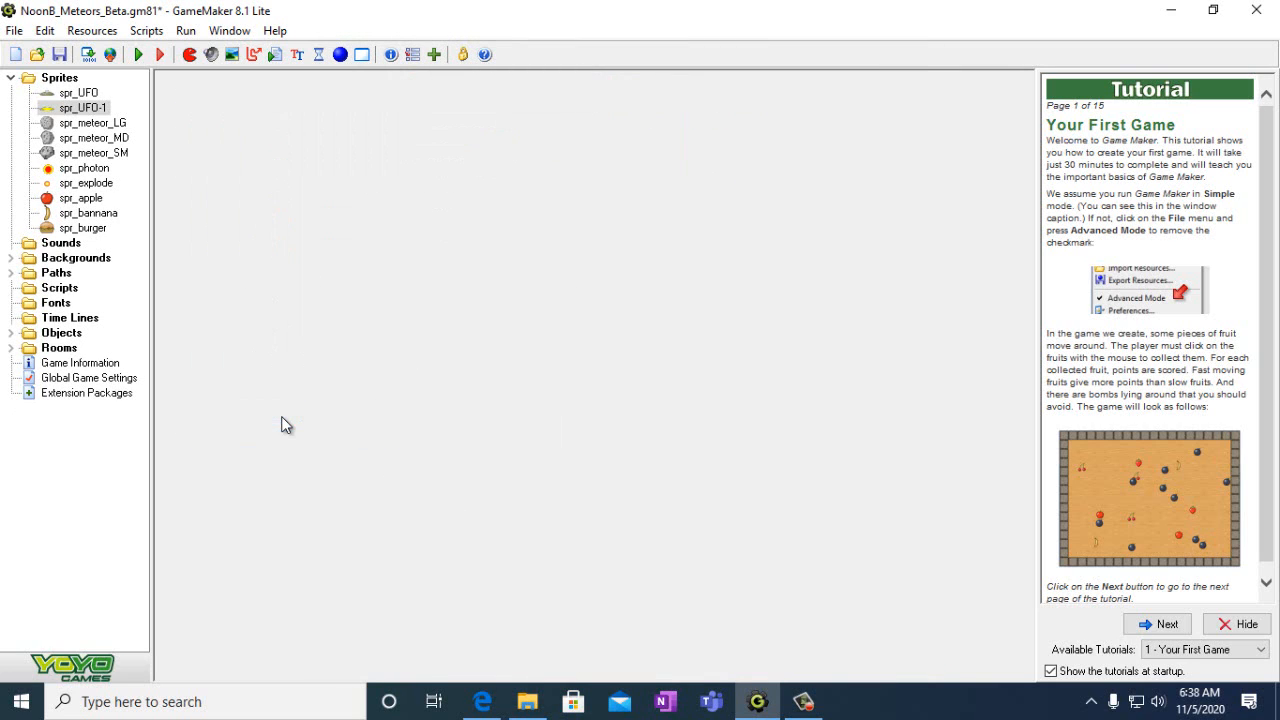
- Duplicate the spr_UFO-1 sprite under the name spr_UFO-2 and open the copy in the Sprite Editor
right_click(87, 118)
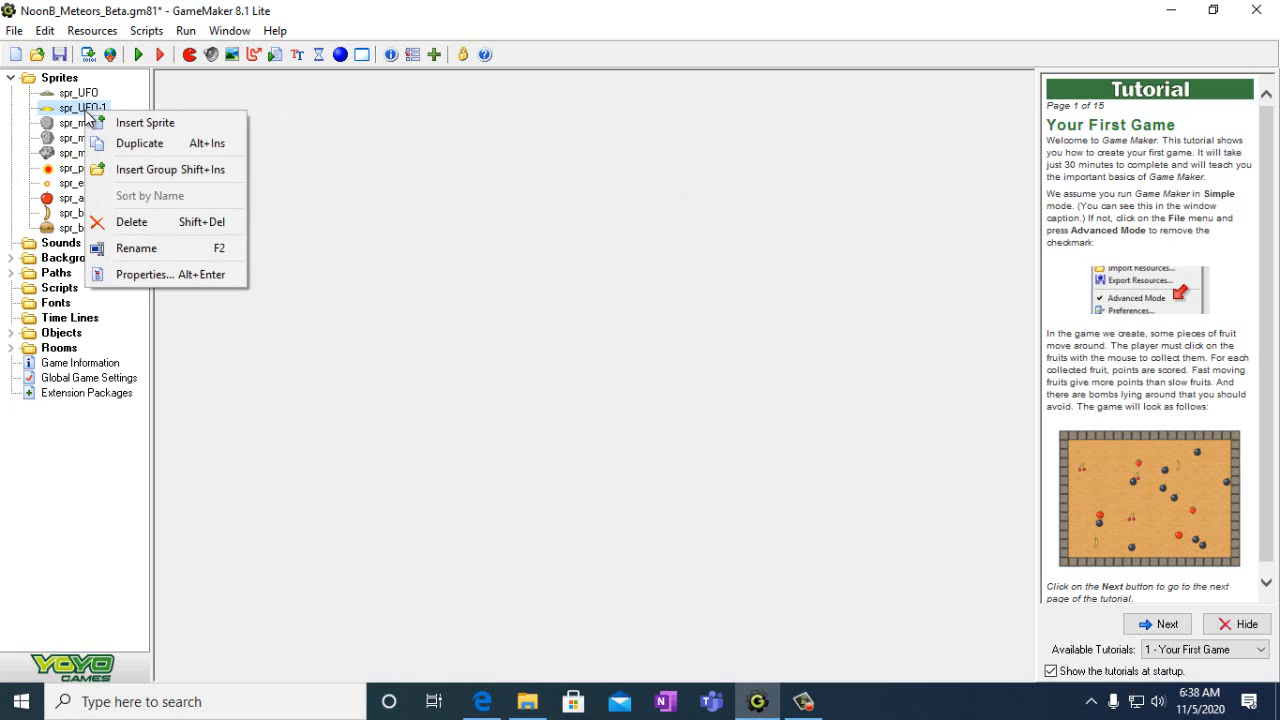
left_click(113, 148)
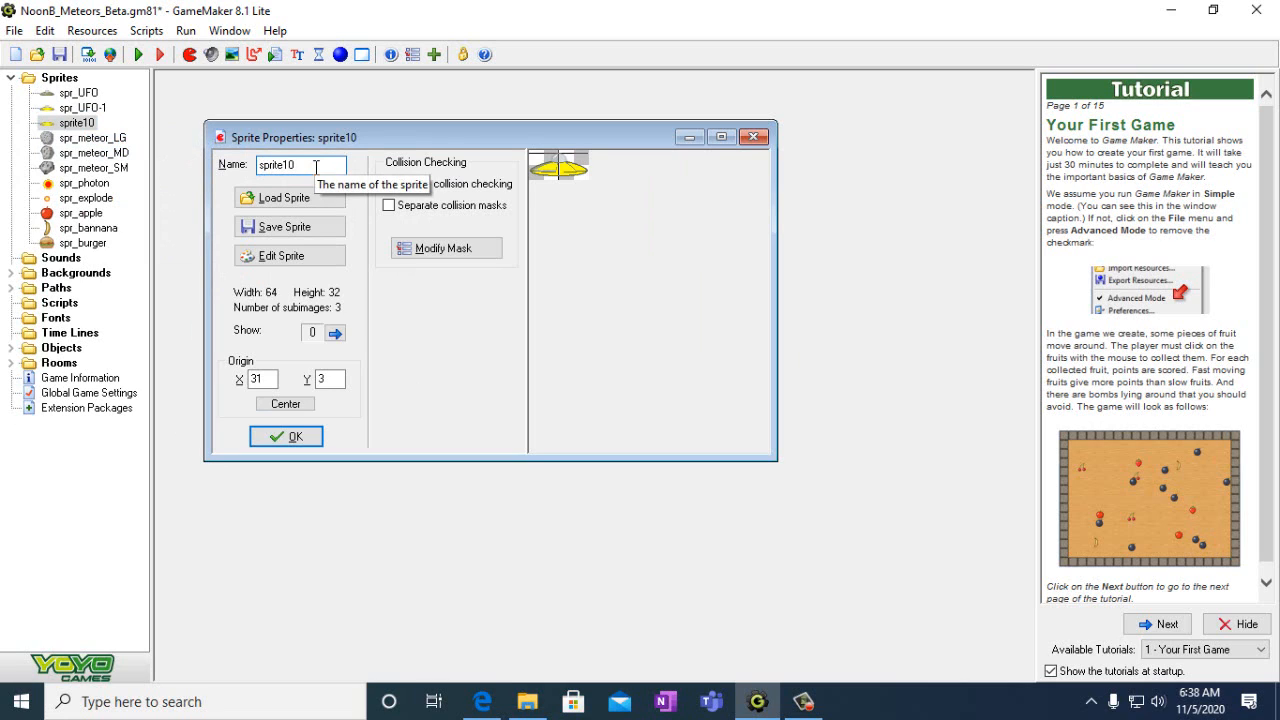
key("BackSpace")
key("BackSpace")
key("BackSpace")
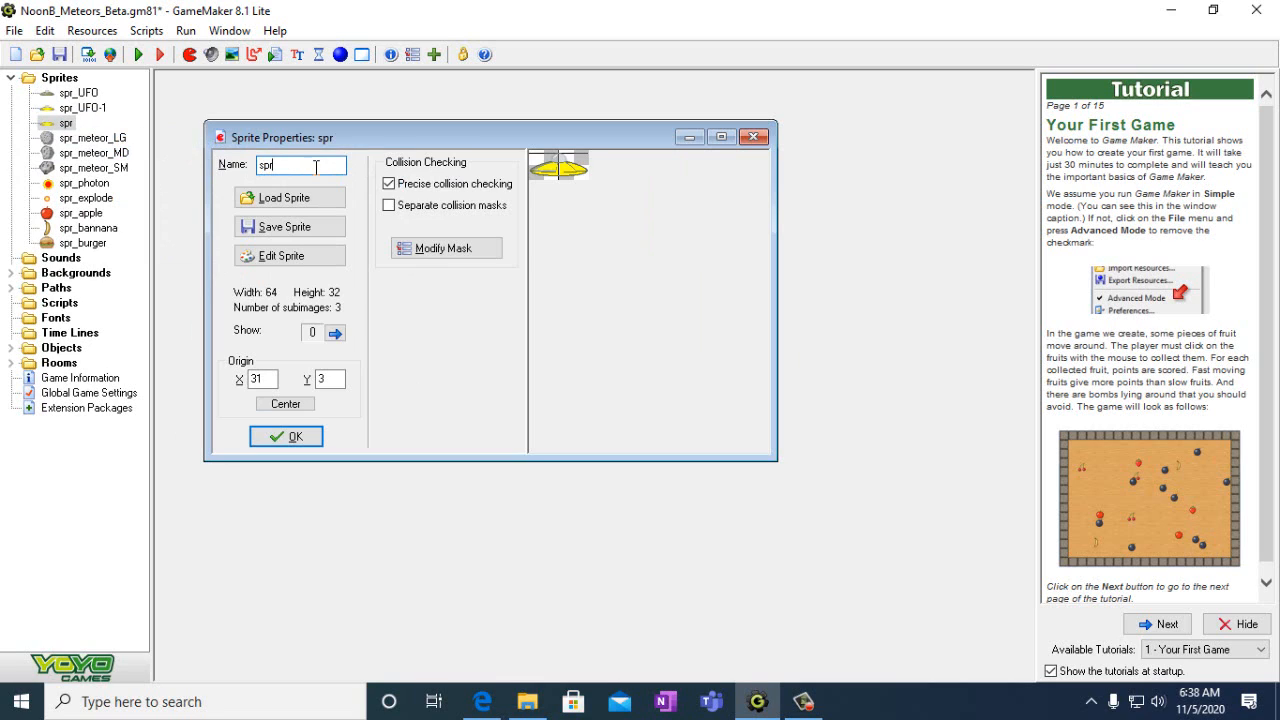
type("_UFO-2")
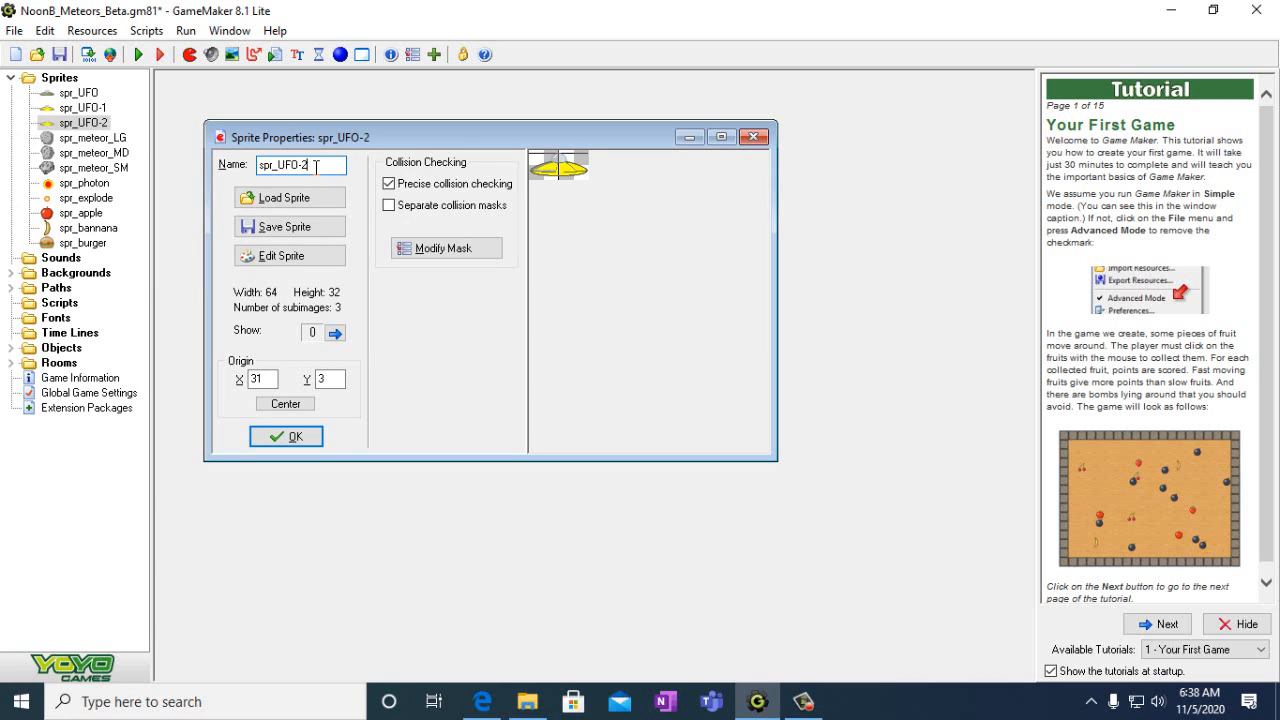
left_click(280, 258)
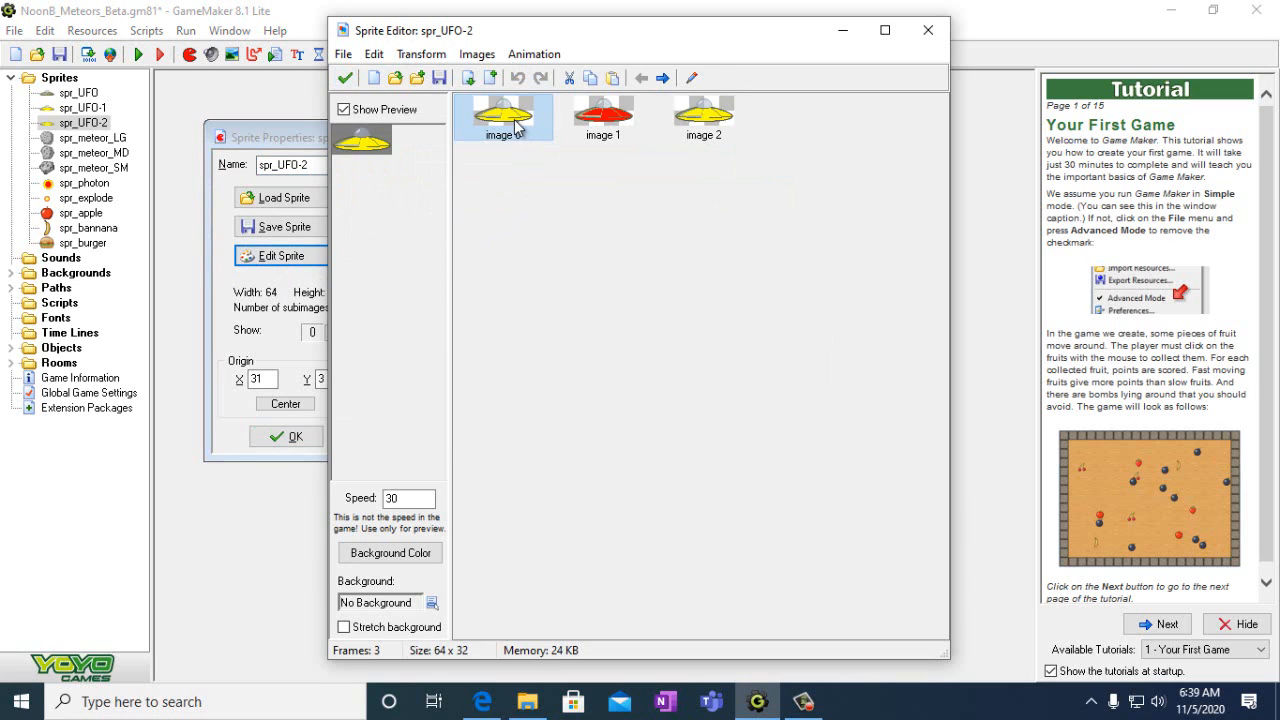
- Recolor the yellow hull areas of spr_UFO-2's first frame, image 0, with light pink fills and save the edited image
left_click(692, 80)
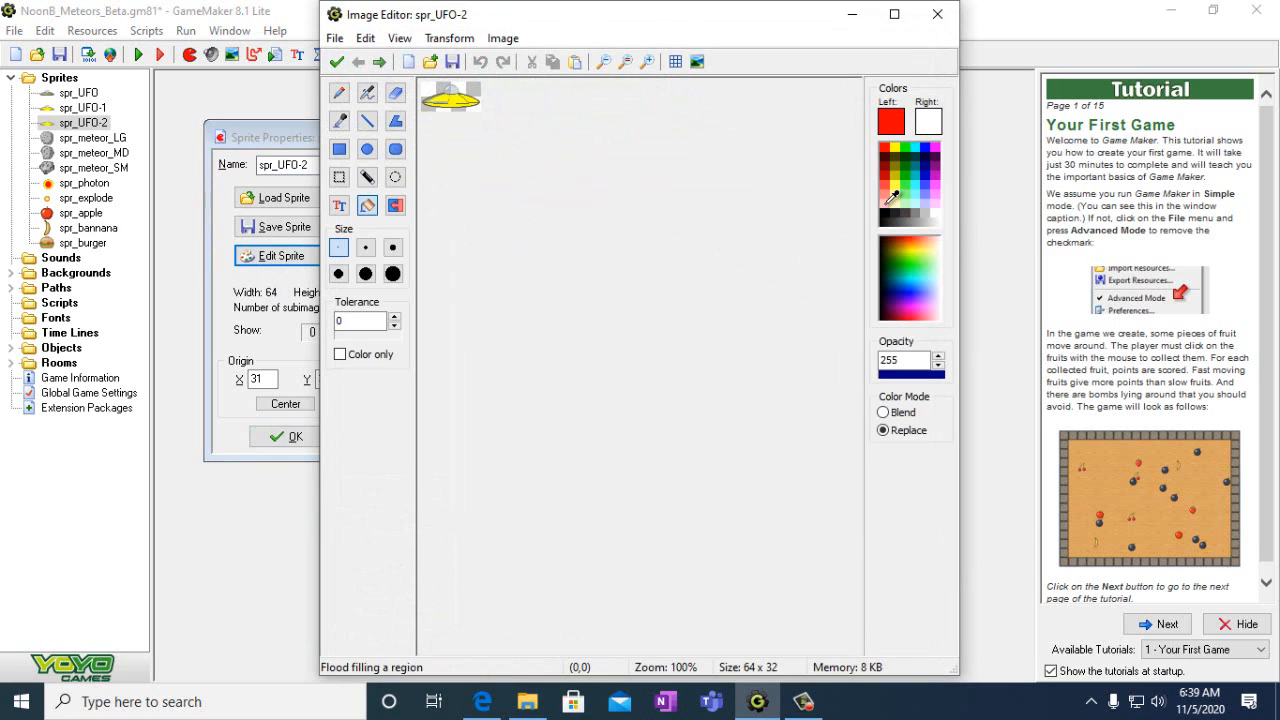
left_click(887, 200)
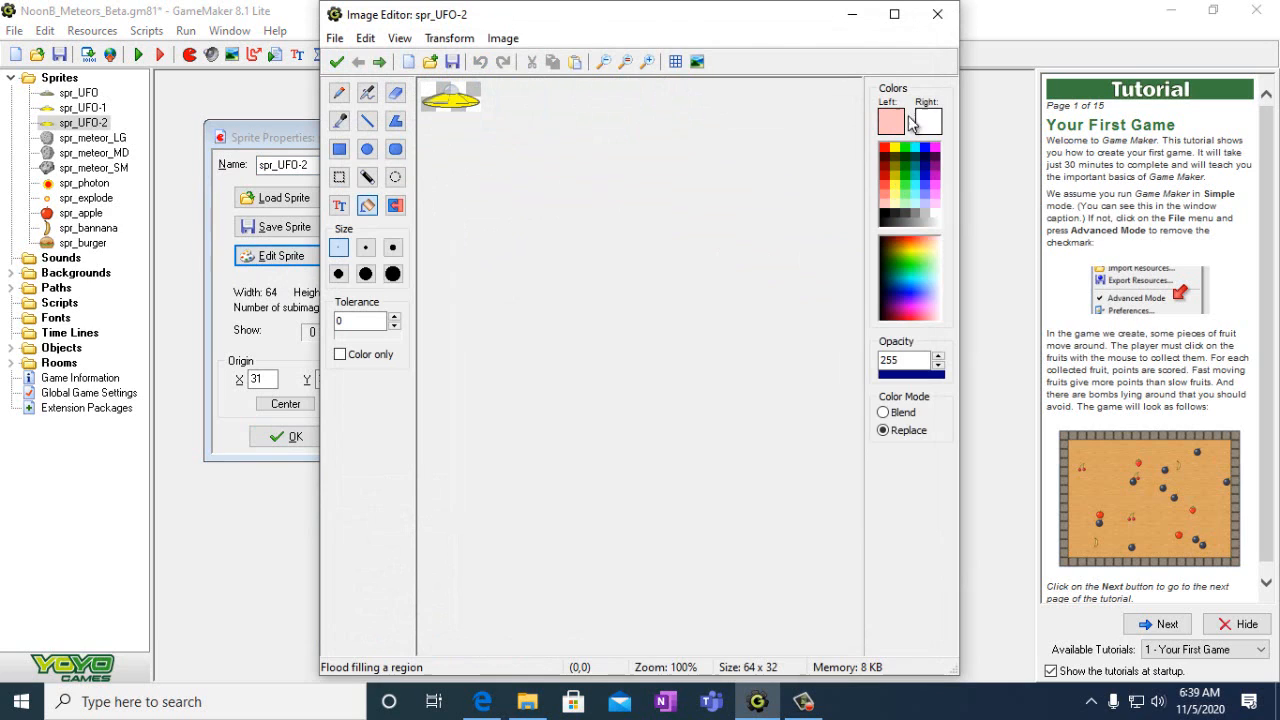
left_click(936, 201)
left_click(648, 62)
left_click(648, 62)
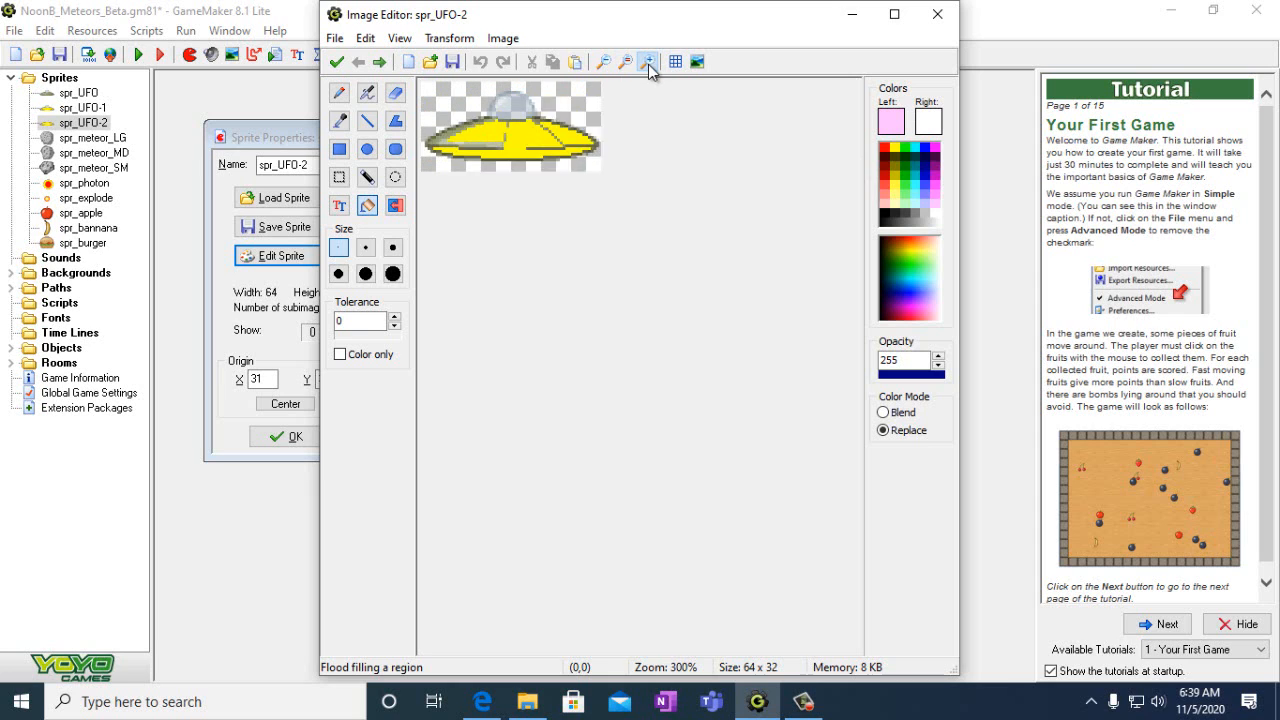
left_click(648, 62)
left_click(648, 62)
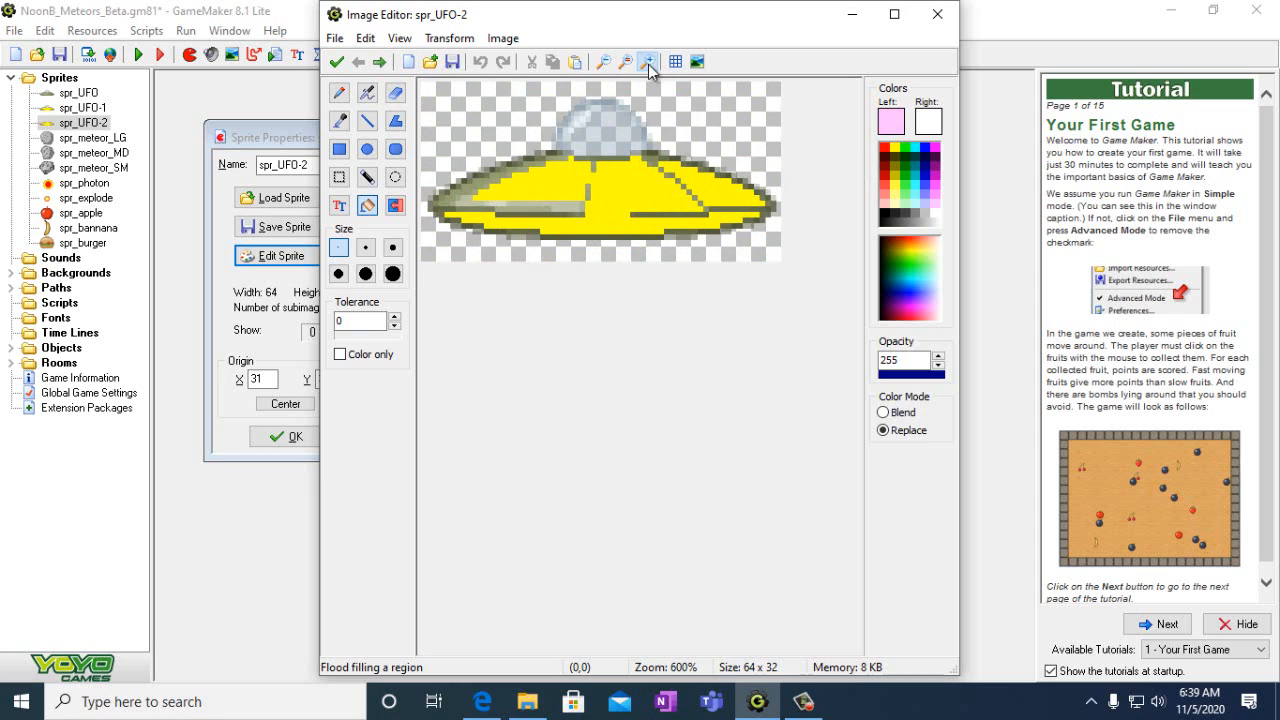
left_click(565, 178)
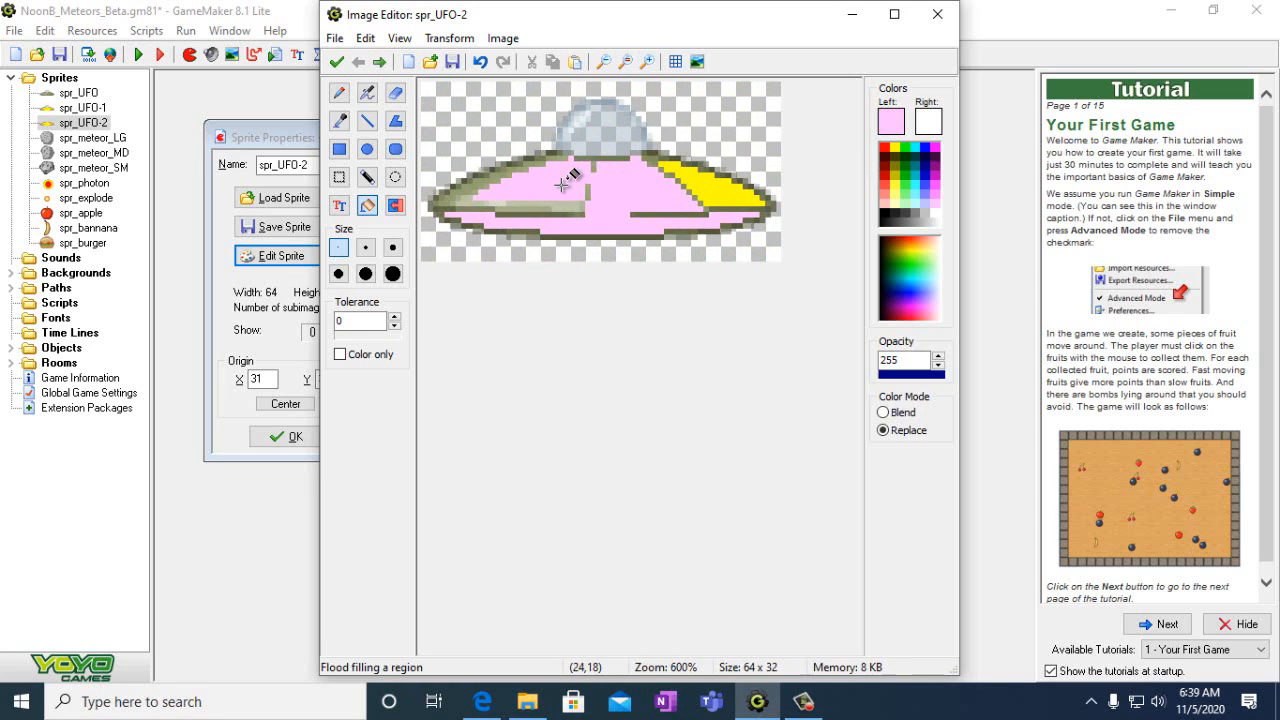
left_click(708, 183)
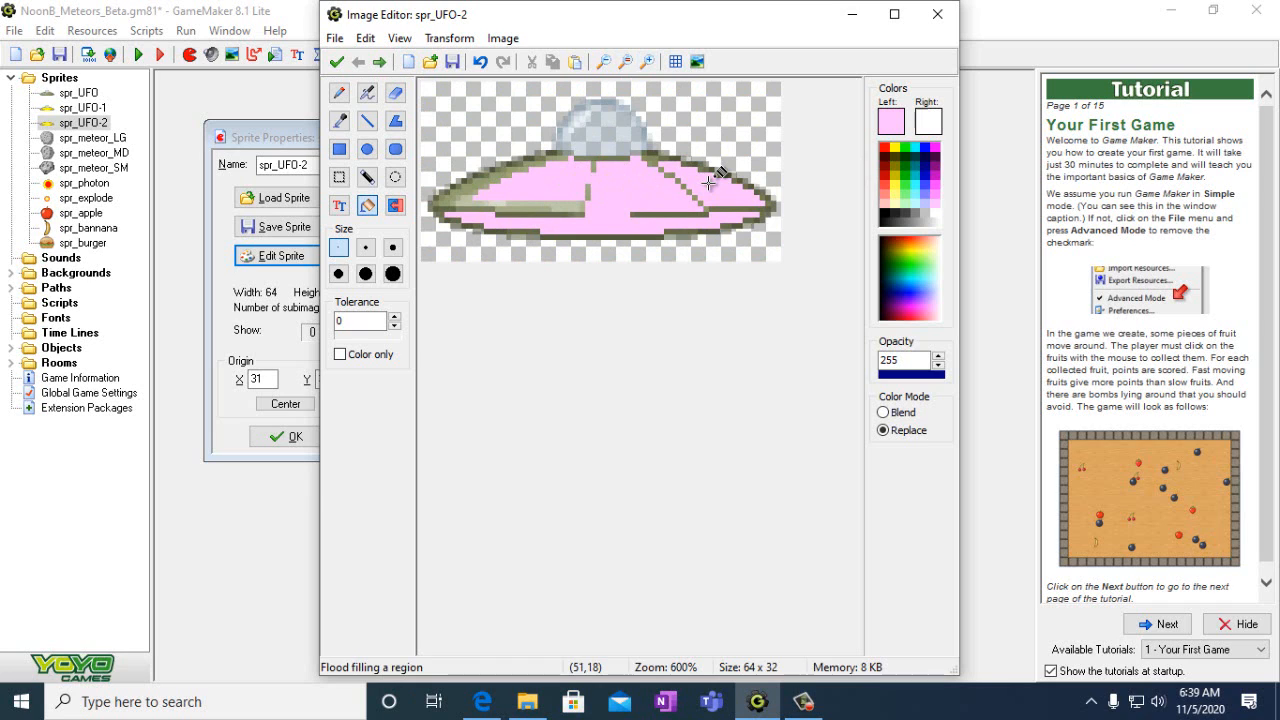
left_click(337, 63)
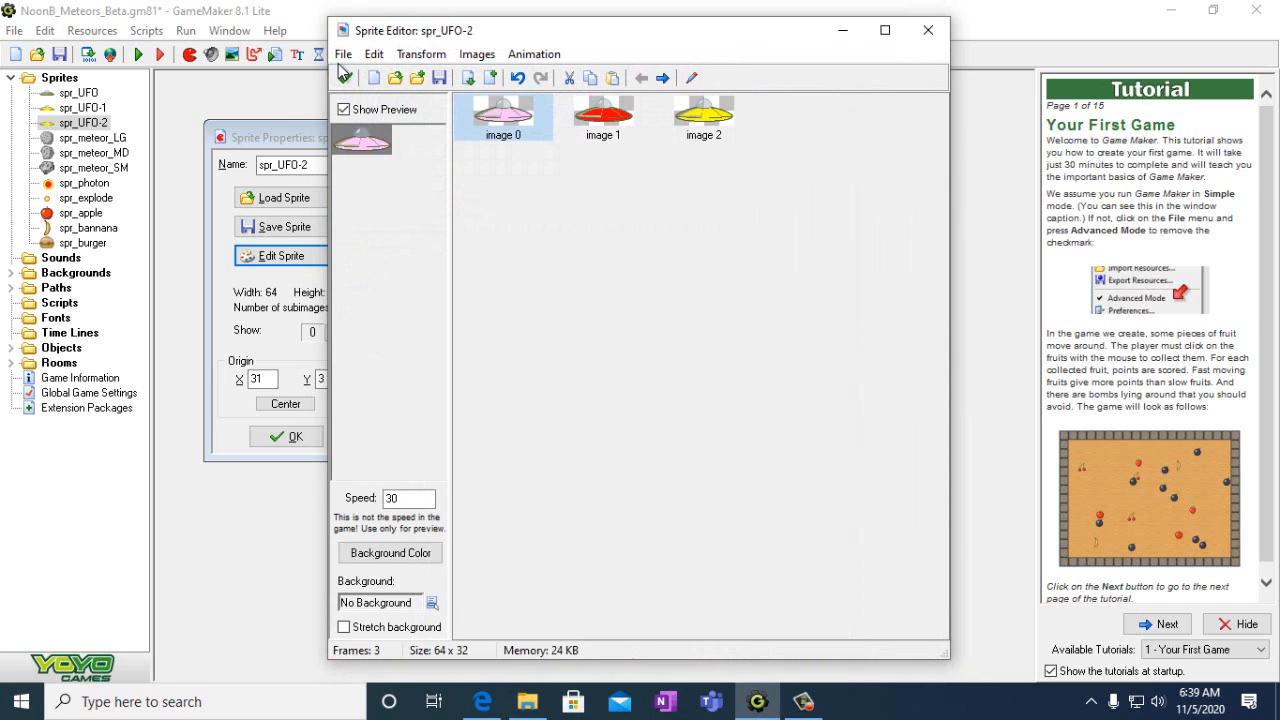
- Fill the yellow hull areas of the third frame, image 2, with the same light pink and save the edited image
left_click(714, 122)
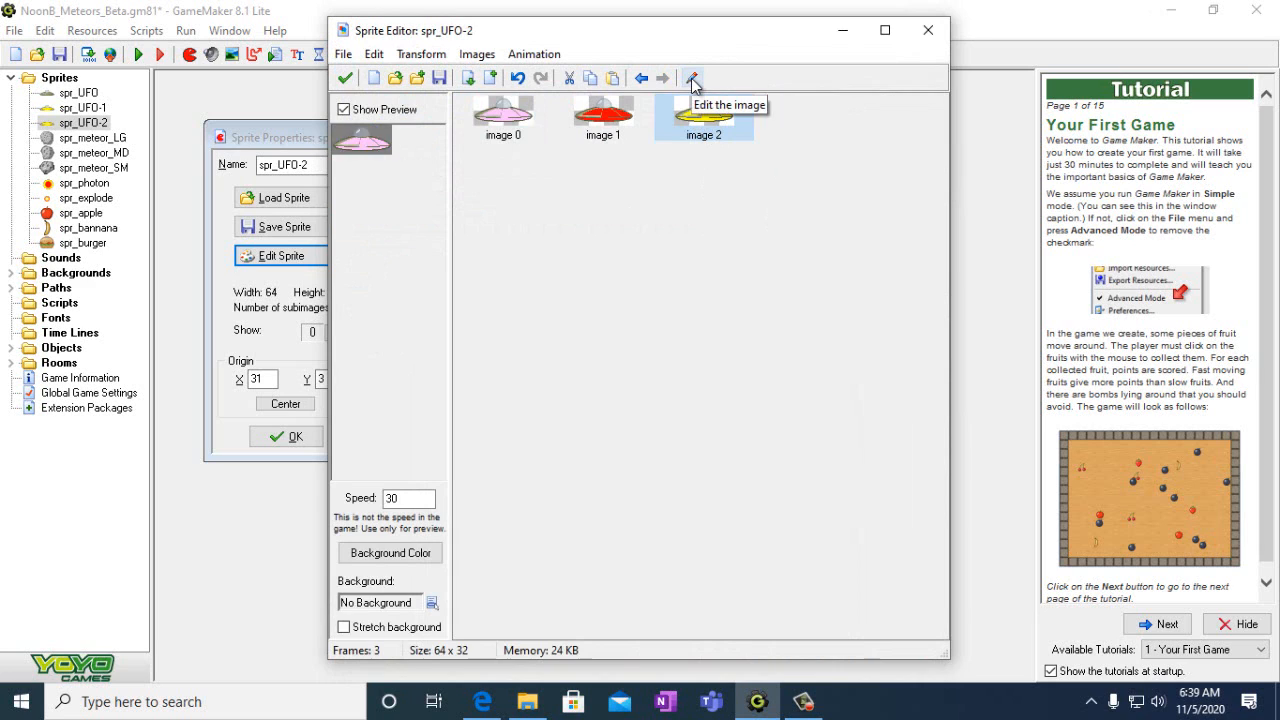
left_click(692, 80)
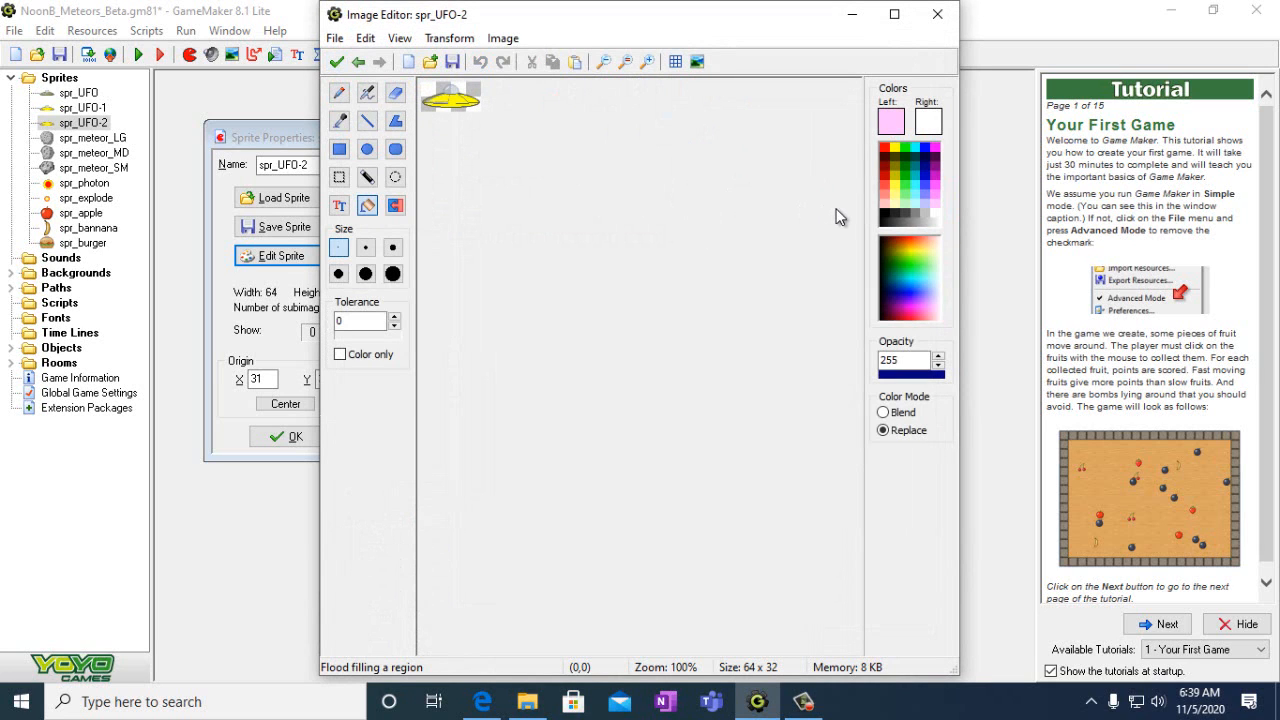
left_click(647, 62)
left_click(648, 62)
left_click(648, 62)
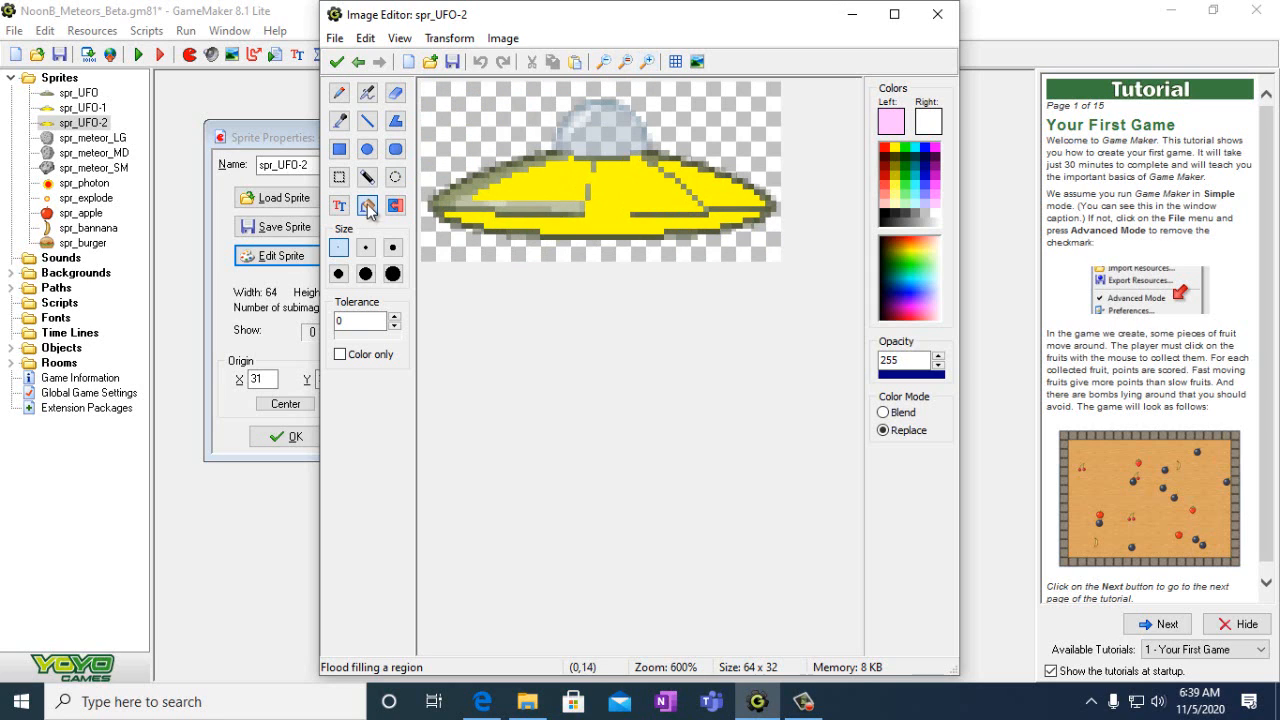
left_click(570, 182)
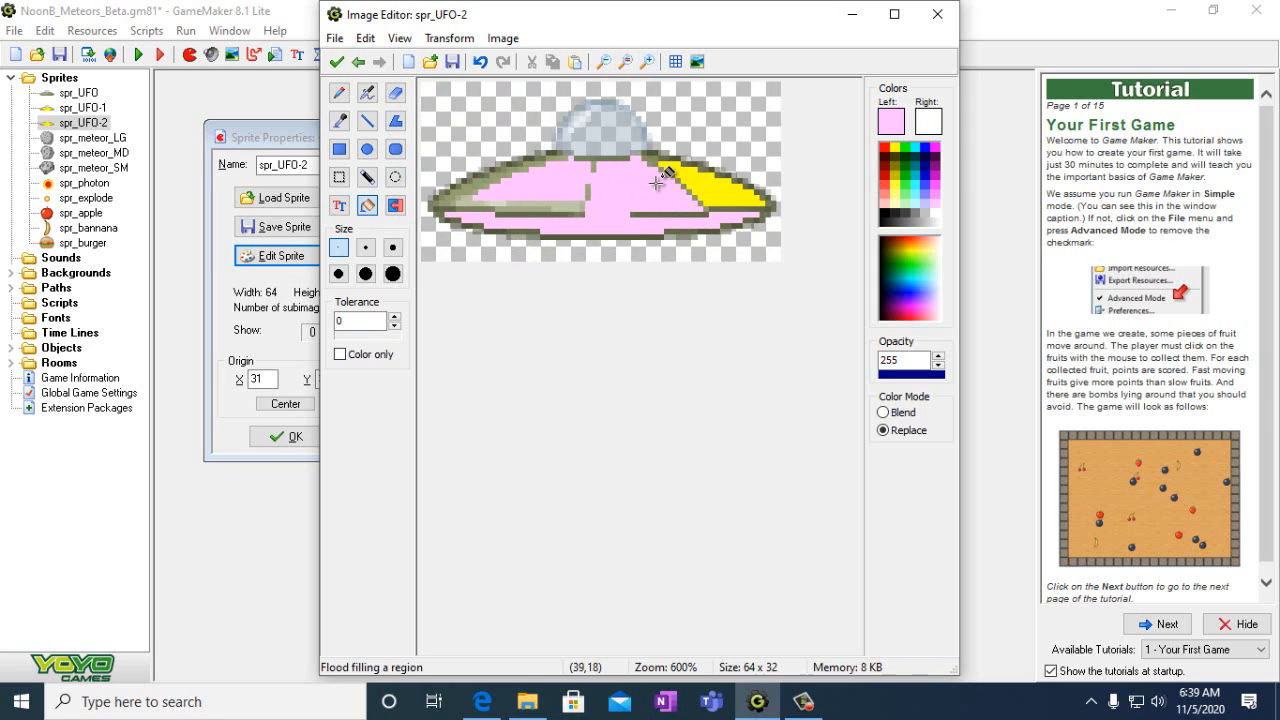
left_click(706, 184)
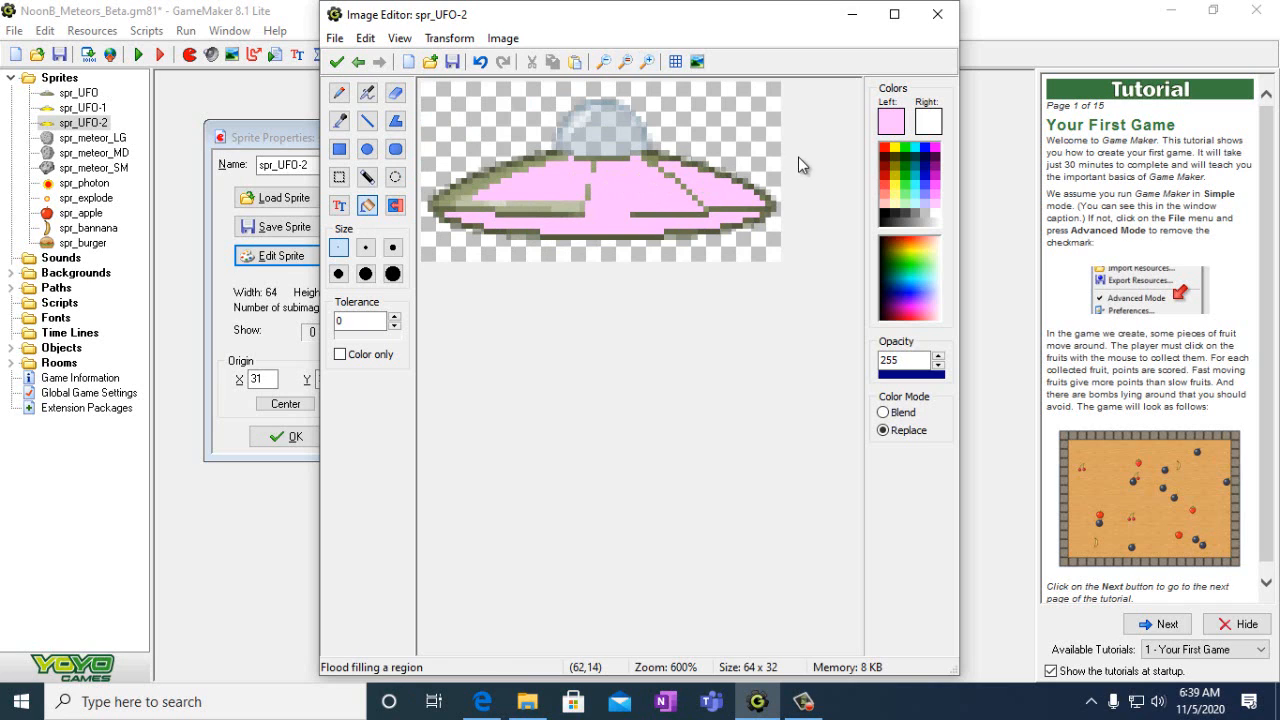
left_click(336, 64)
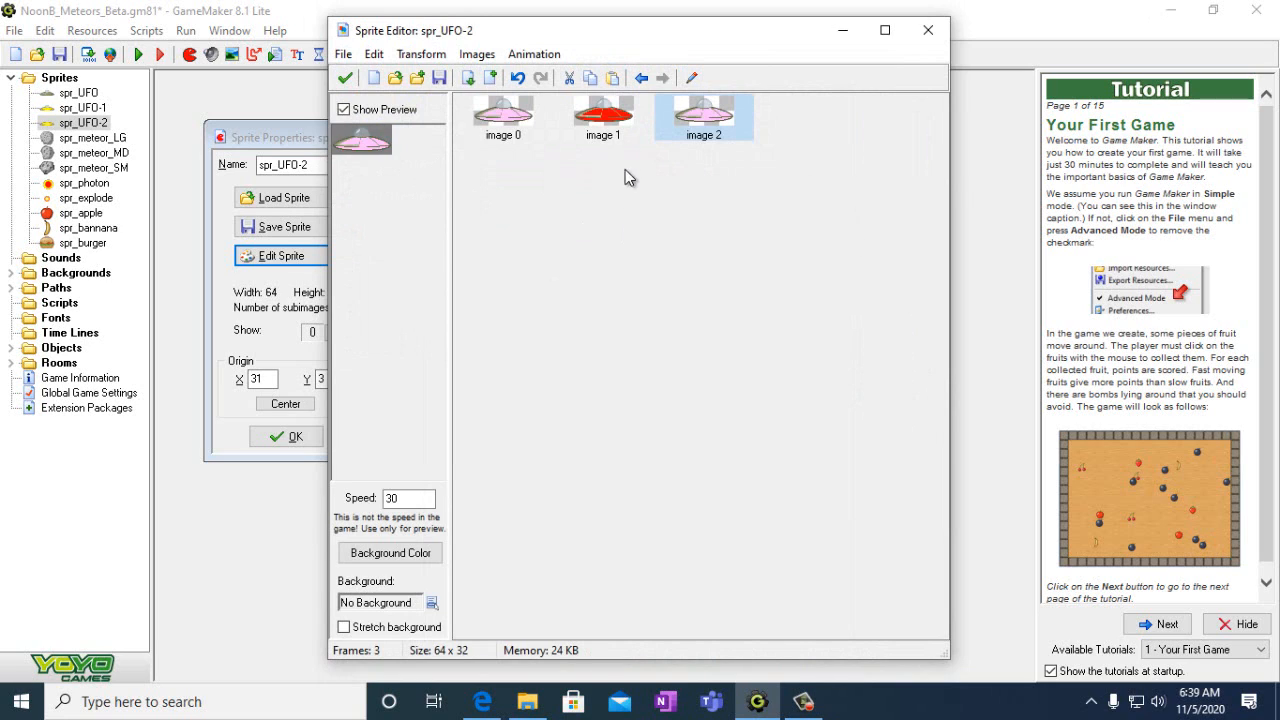
- Recolor the red hull areas of the middle frame, image 1, with bright magenta fills and save the edited image
left_click(612, 120)
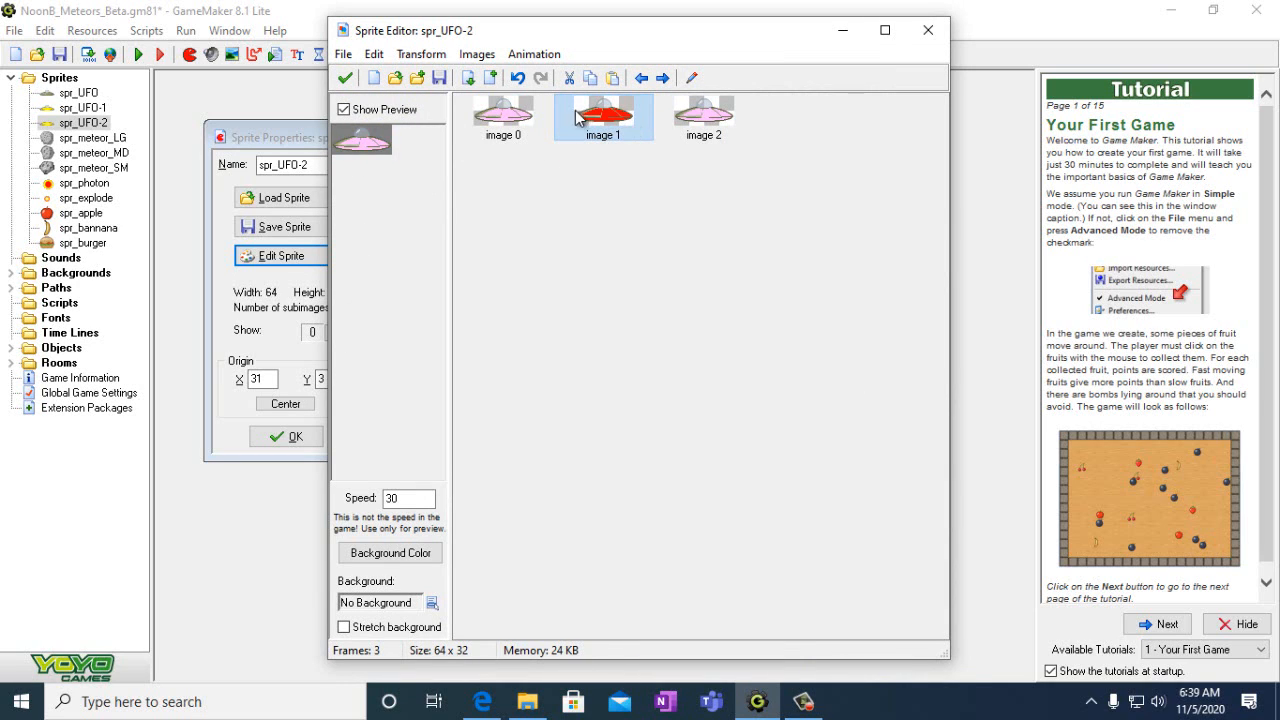
left_click(691, 78)
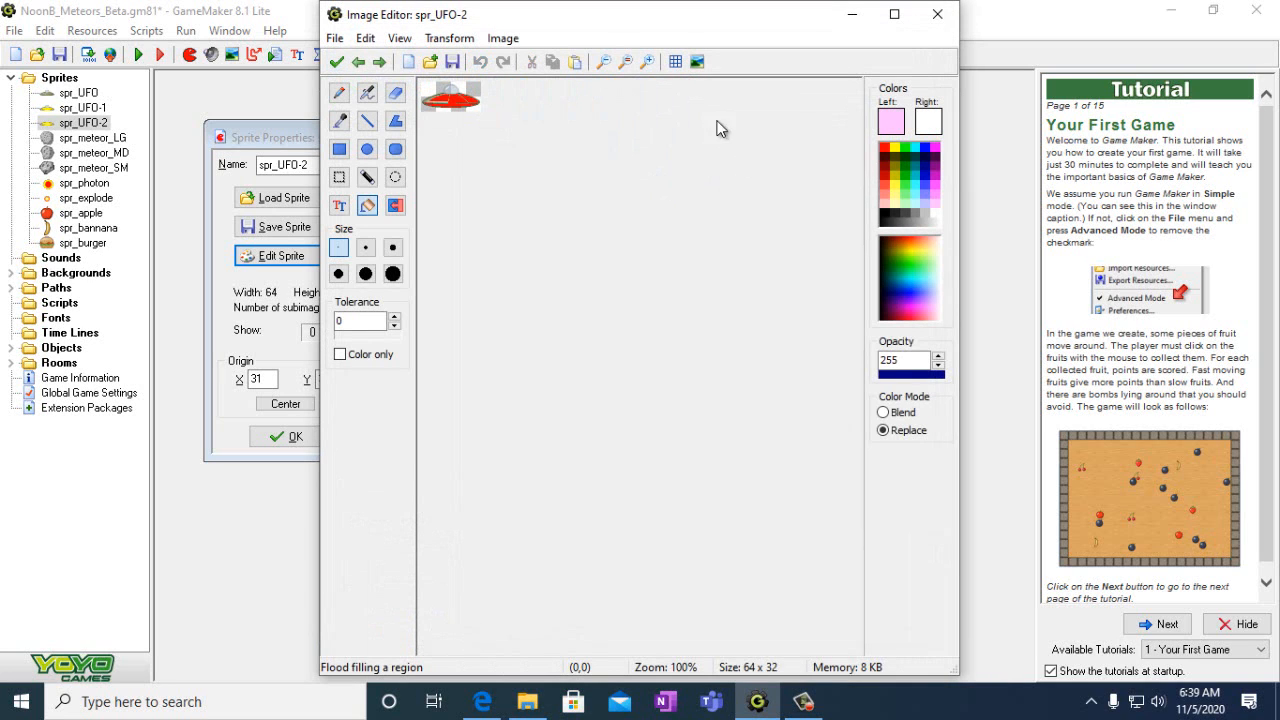
left_click(646, 63)
left_click(646, 63)
left_click(646, 63)
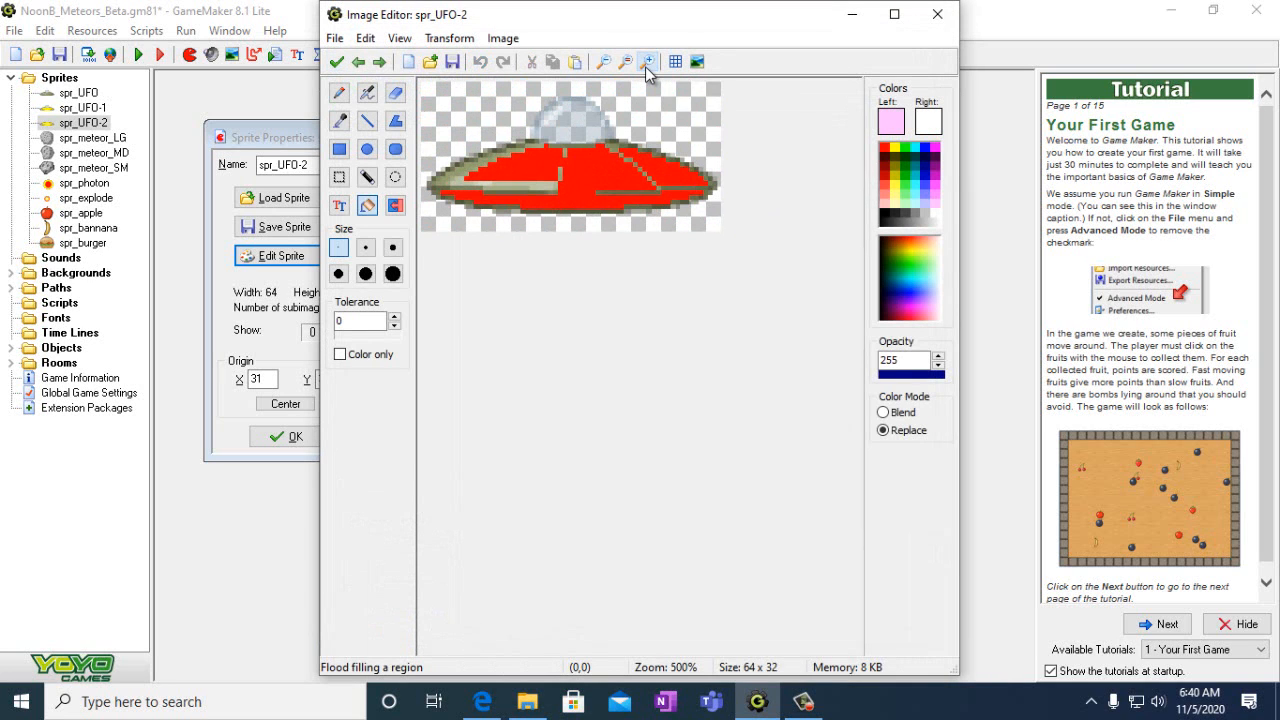
left_click(935, 148)
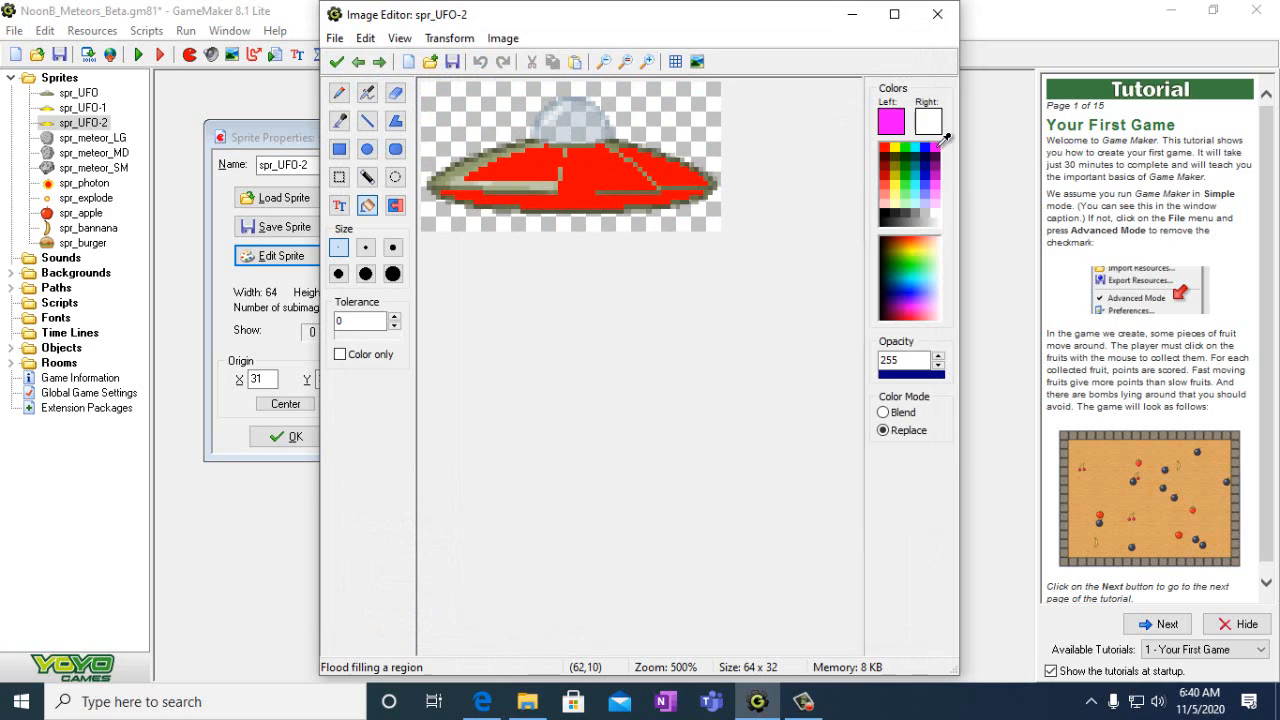
left_click(603, 170)
left_click(664, 160)
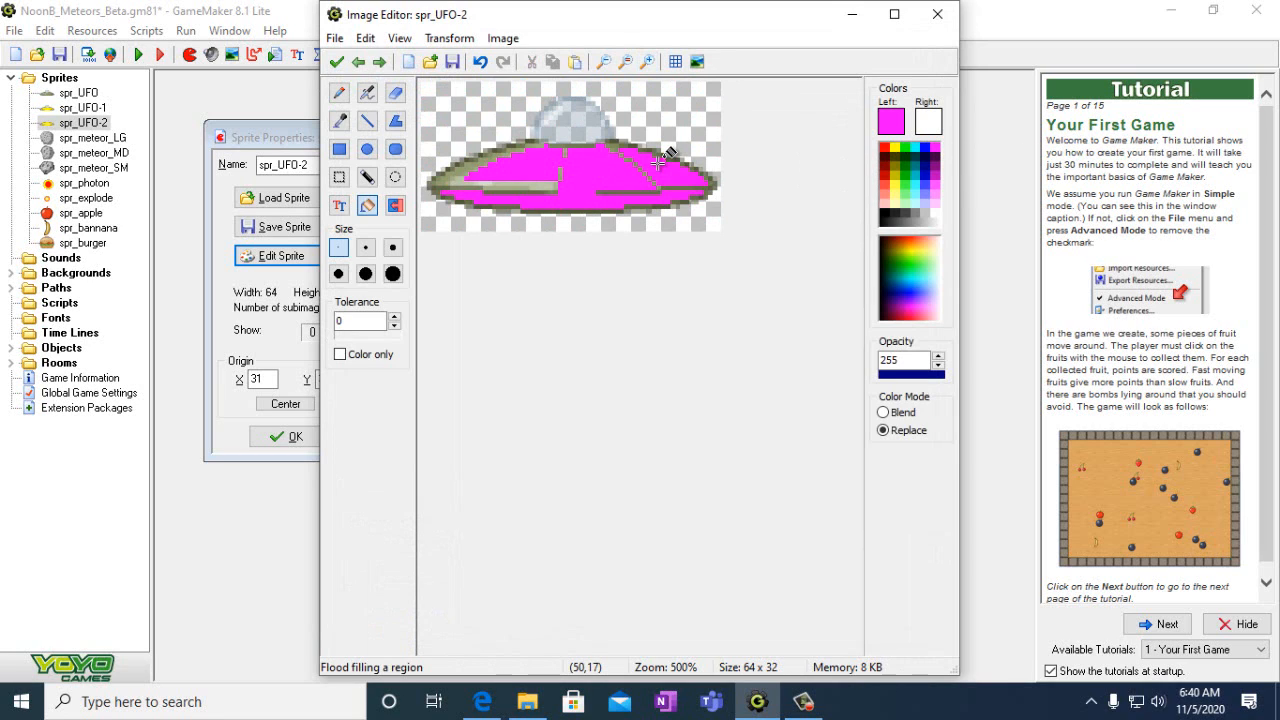
left_click(337, 62)
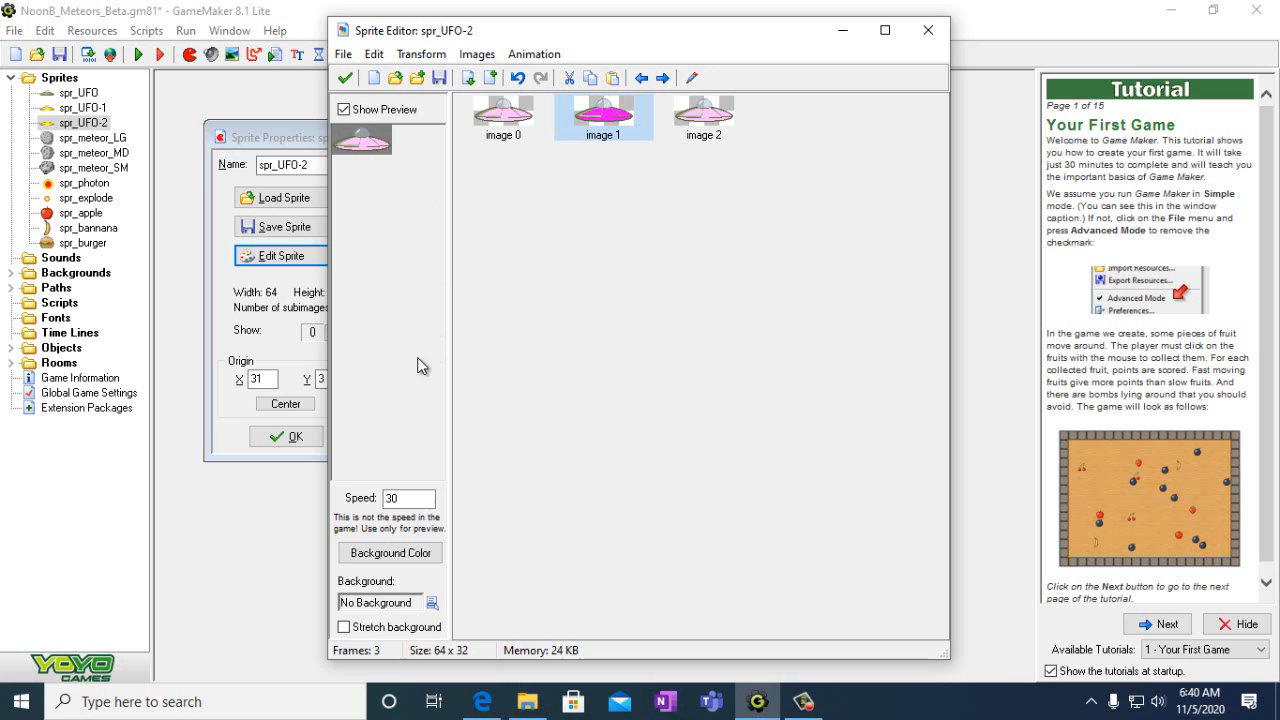
- Accept the frame edits of spr_UFO-2 and confirm its sprite properties
left_click(345, 77)
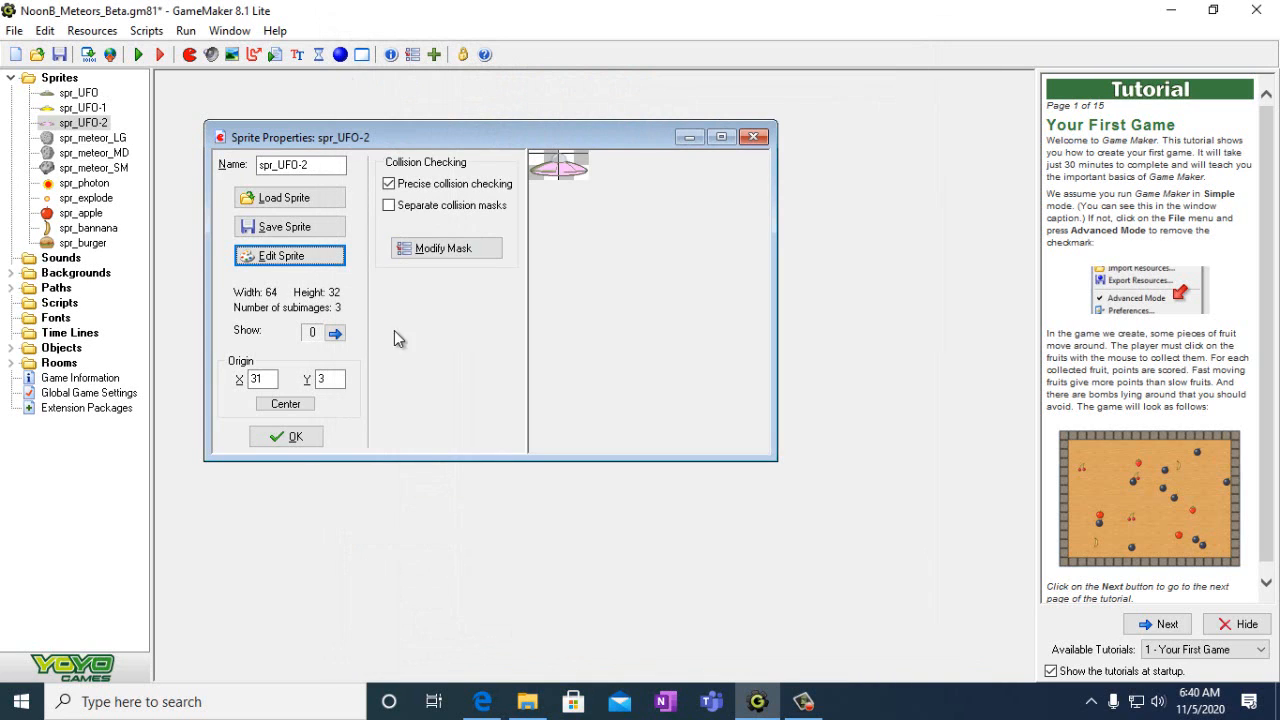
left_click(288, 437)
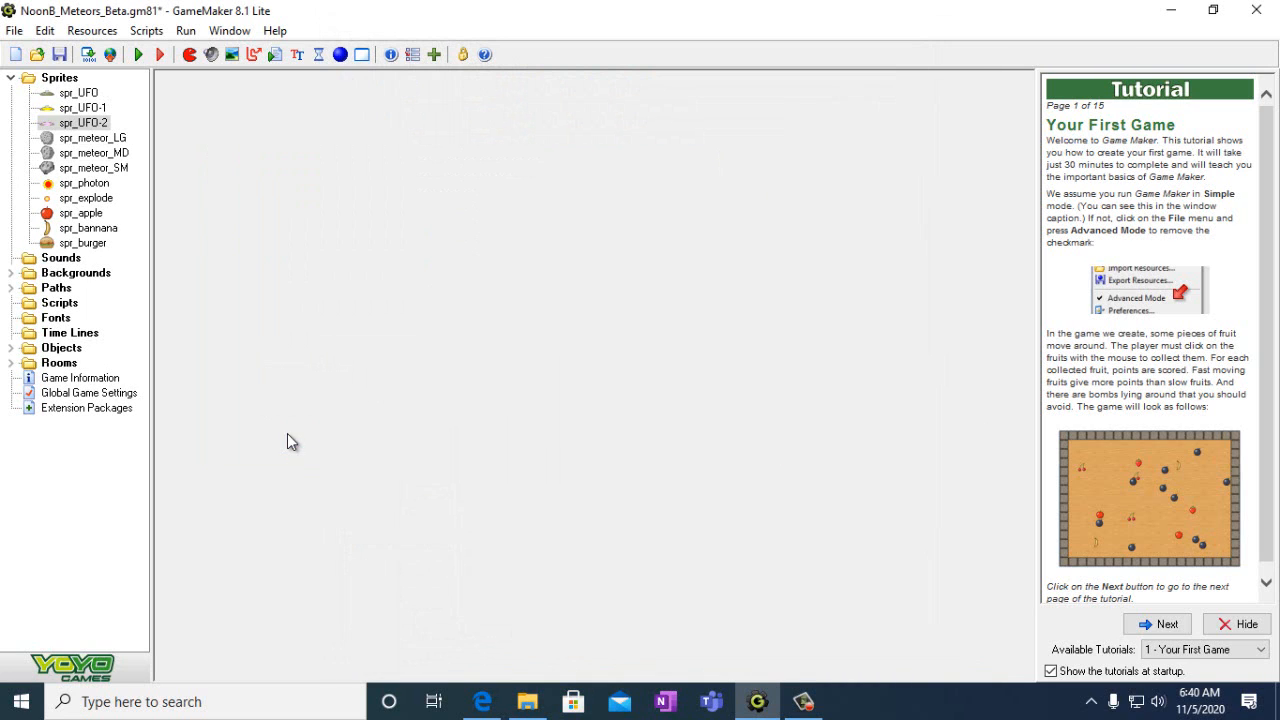
left_click(84, 123)
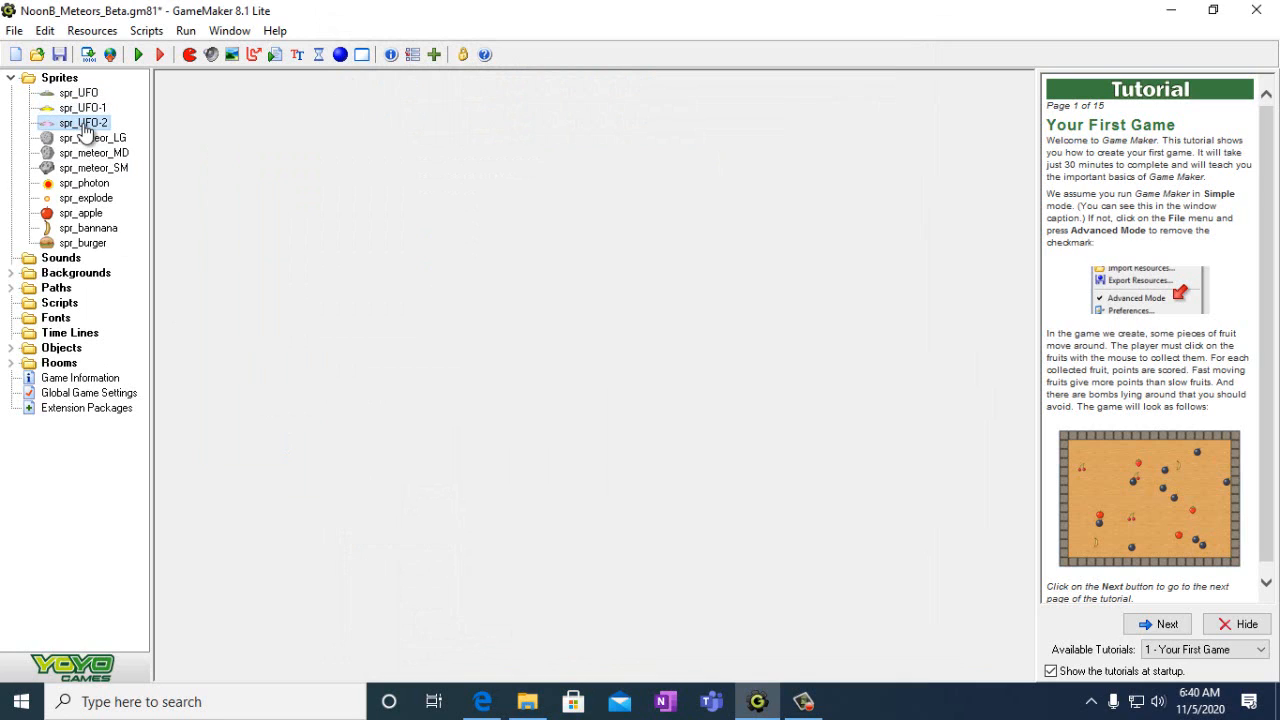
- Switch to the WBLesson_7.pdf workbook in the browser and read steps 56 to 64, including the UFO Damage section
left_click(484, 703)
scroll(586, 332, "down", 1)
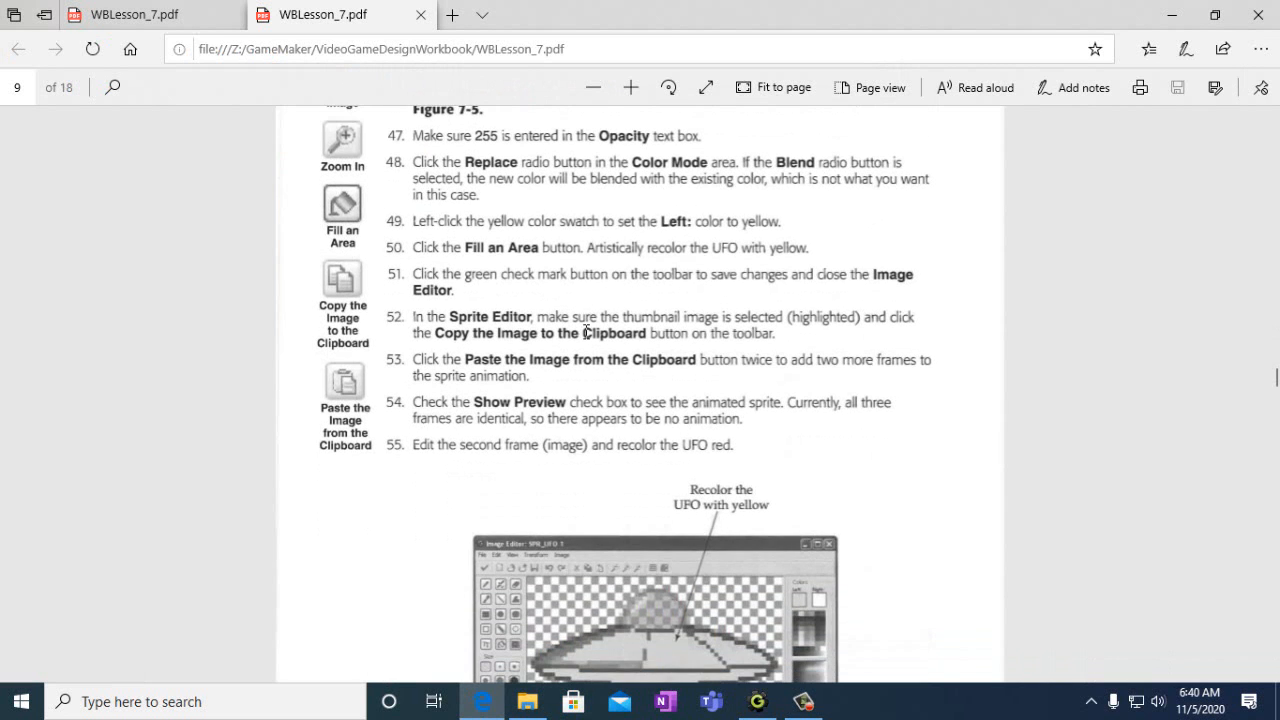
scroll(616, 350, "down", 8)
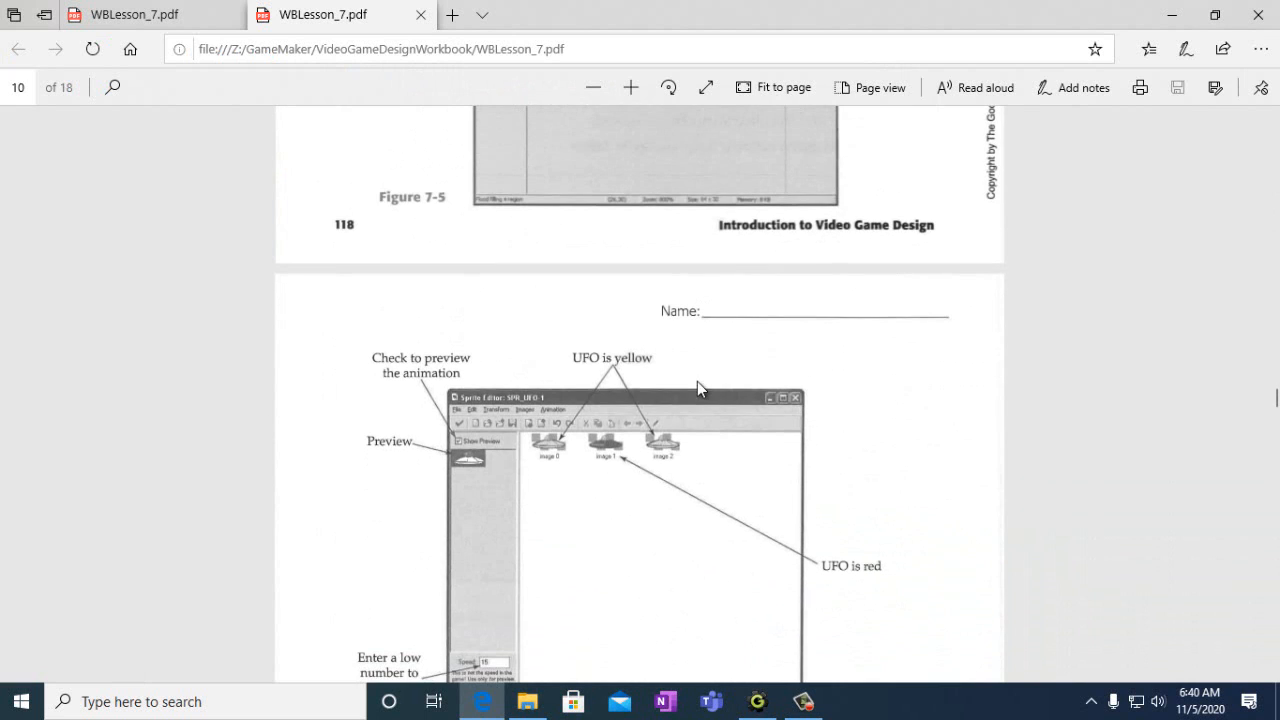
scroll(637, 444, "down", 3)
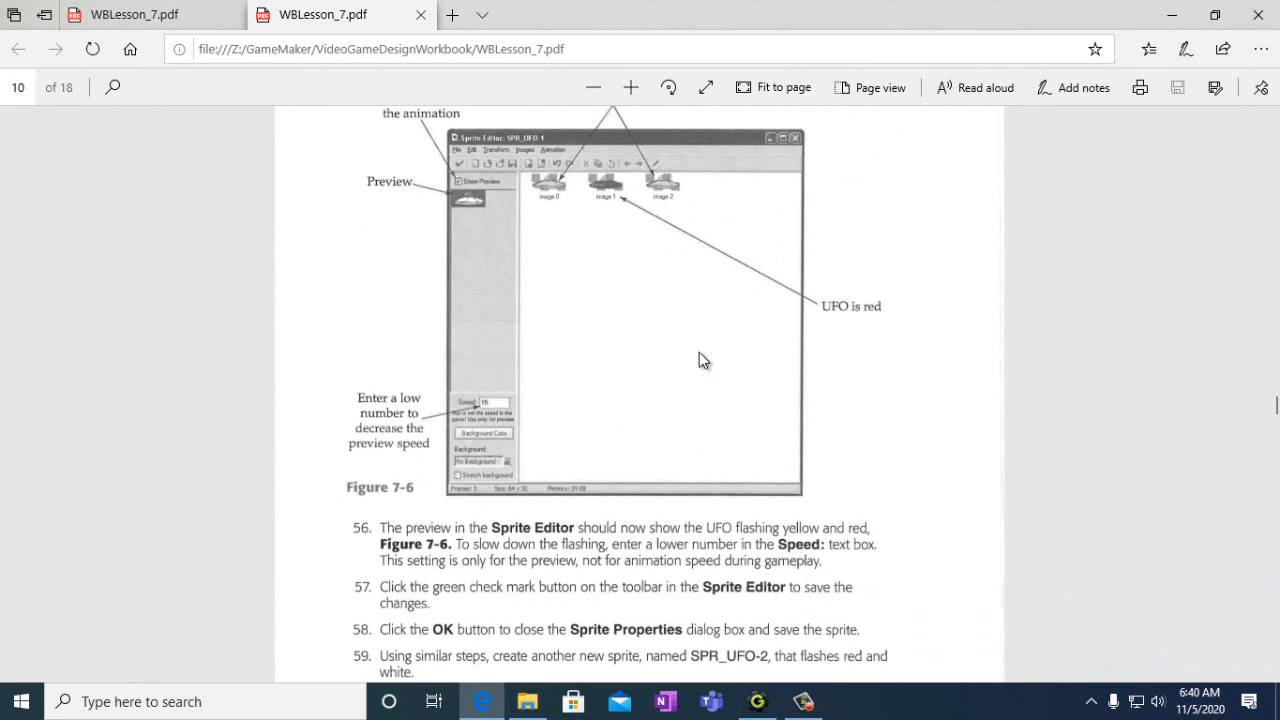
scroll(688, 361, "down", 3)
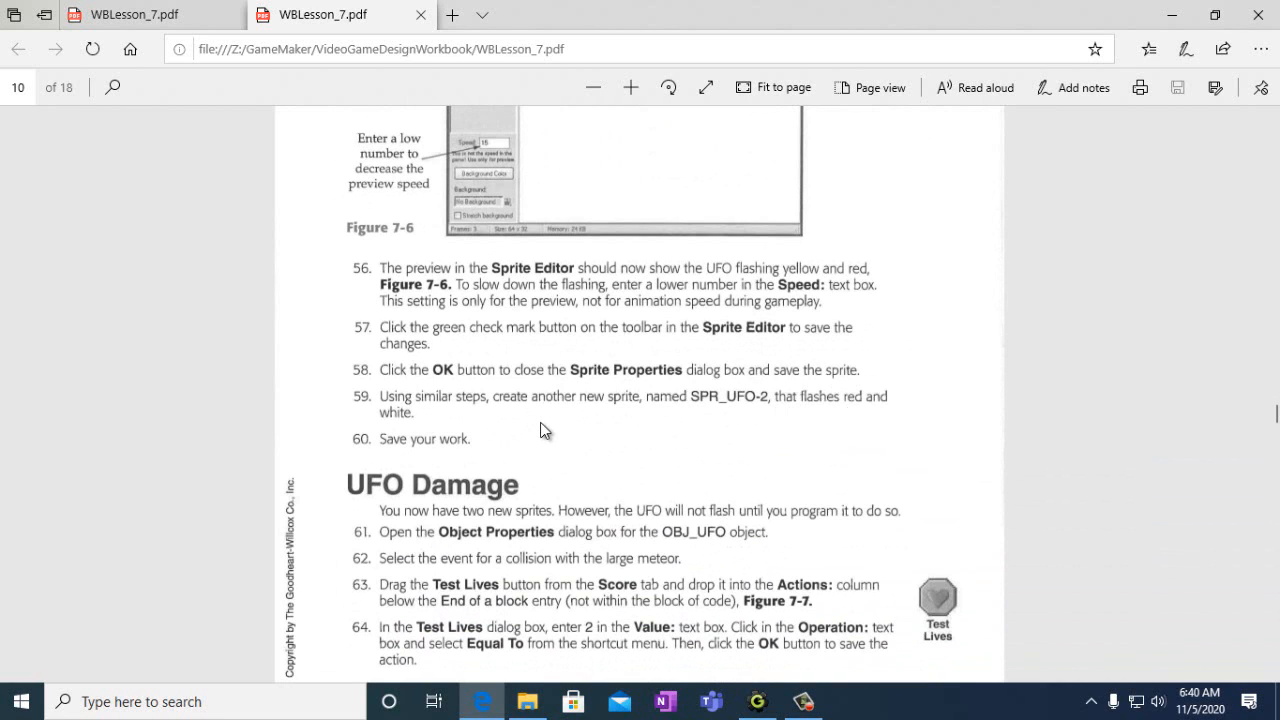
scroll(540, 430, "down", 2)
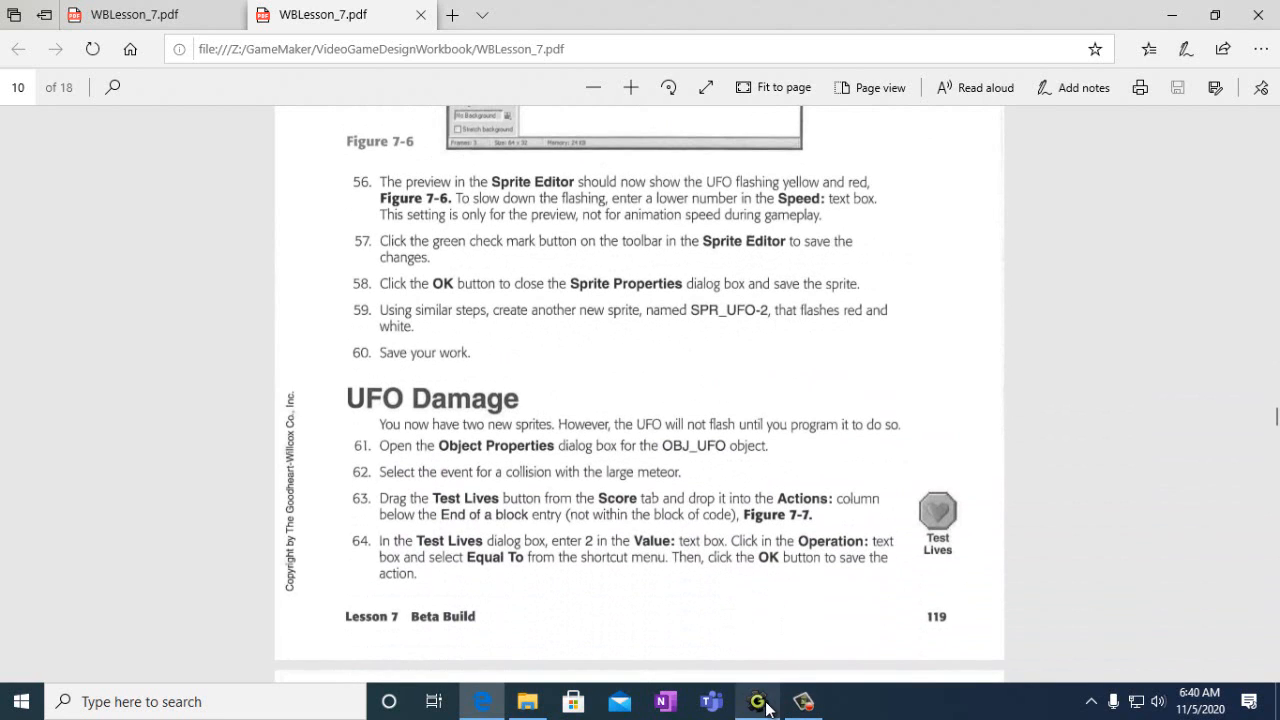
- Return to GameMaker and save the NoonB_Meteors_Beta project
mouse_move(762, 705)
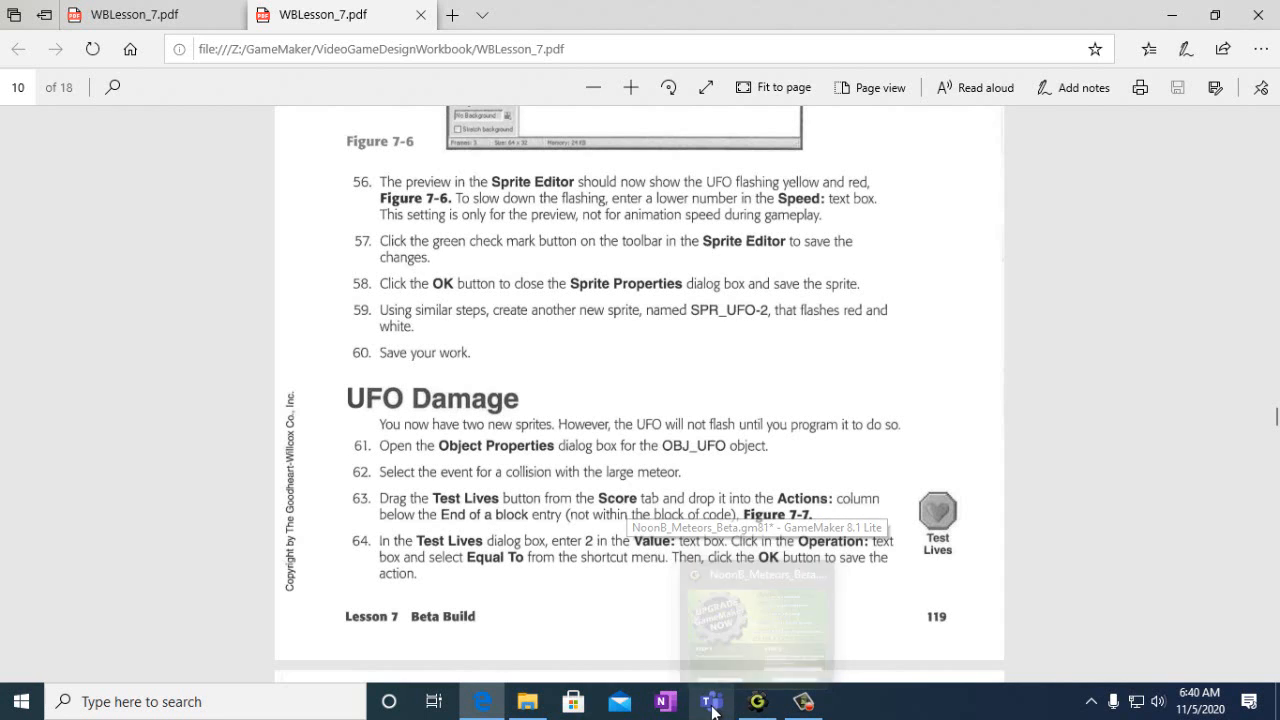
left_click(760, 704)
left_click(14, 30)
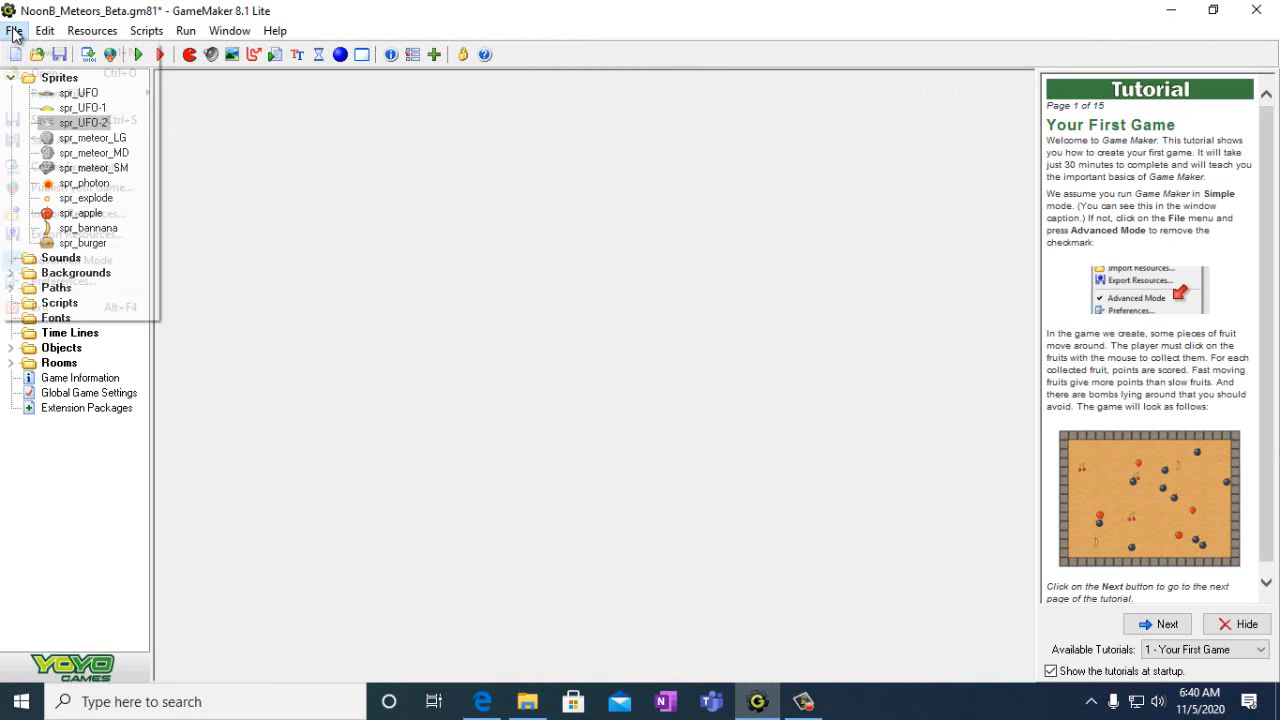
left_click(45, 120)
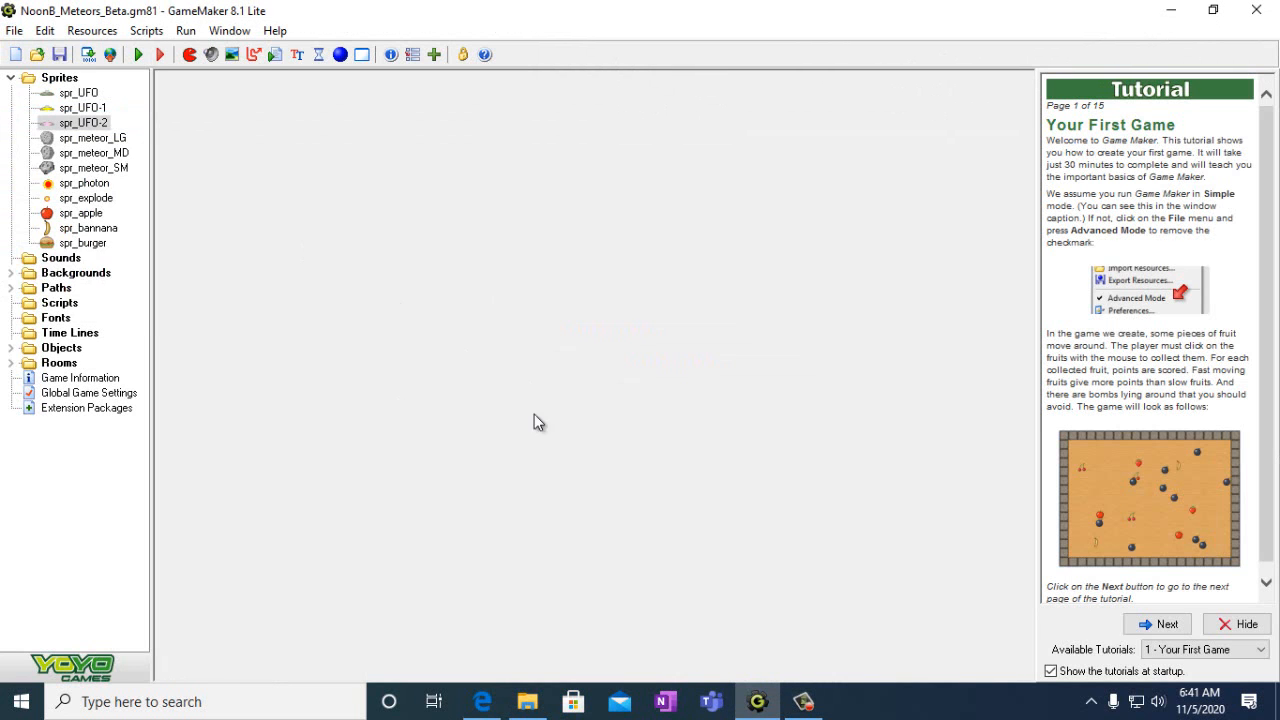
- Check workbook steps 61 and 62, return to GameMaker, and open the properties of the obj_UFO object
left_click(757, 700)
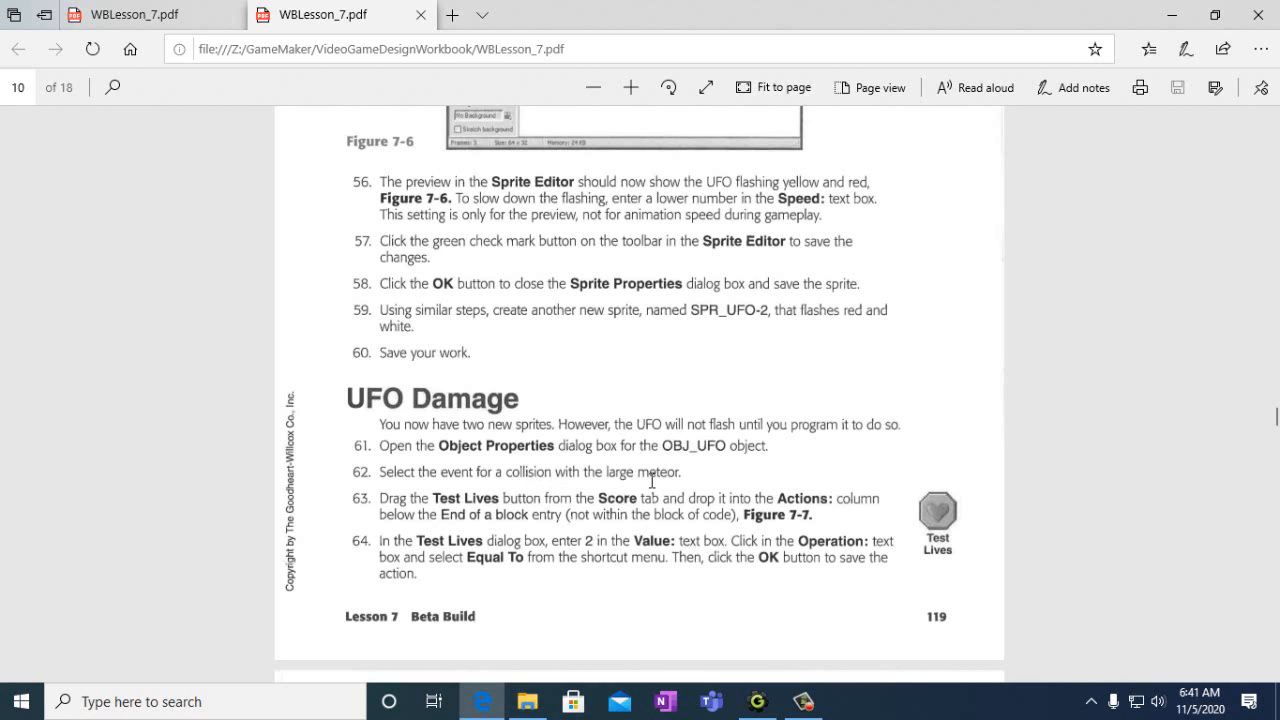
left_click(757, 705)
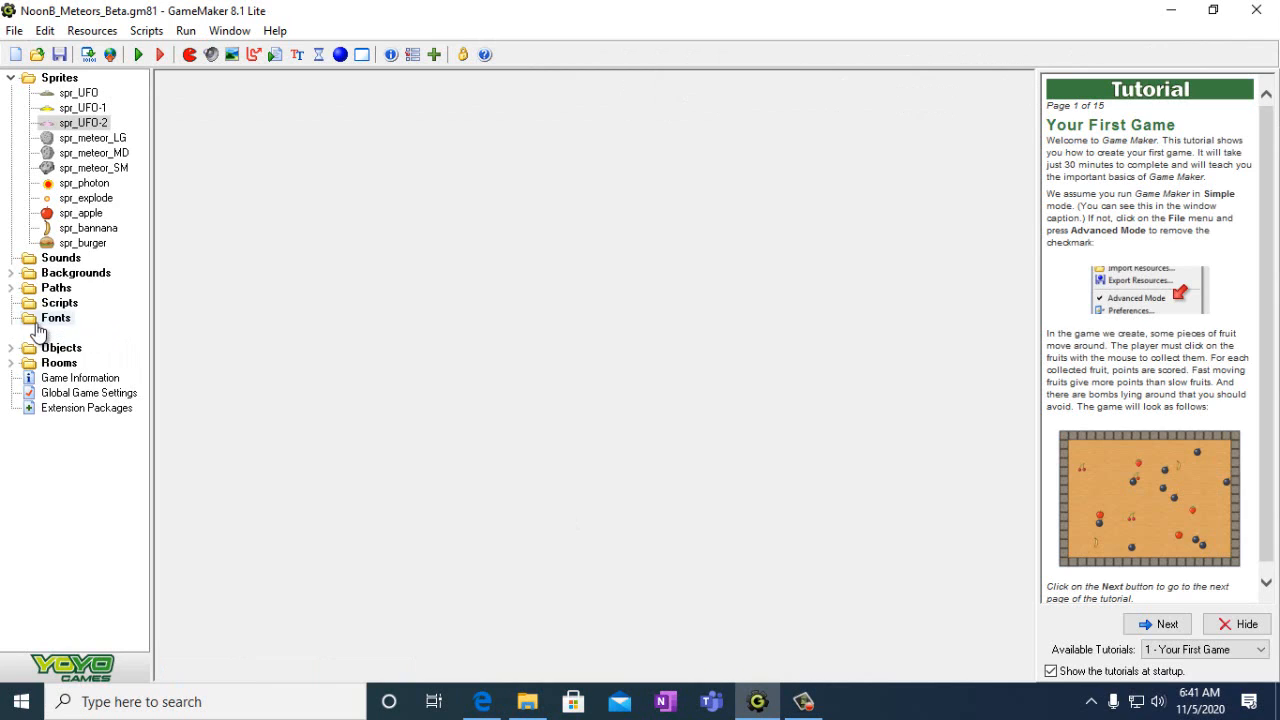
left_click(12, 349)
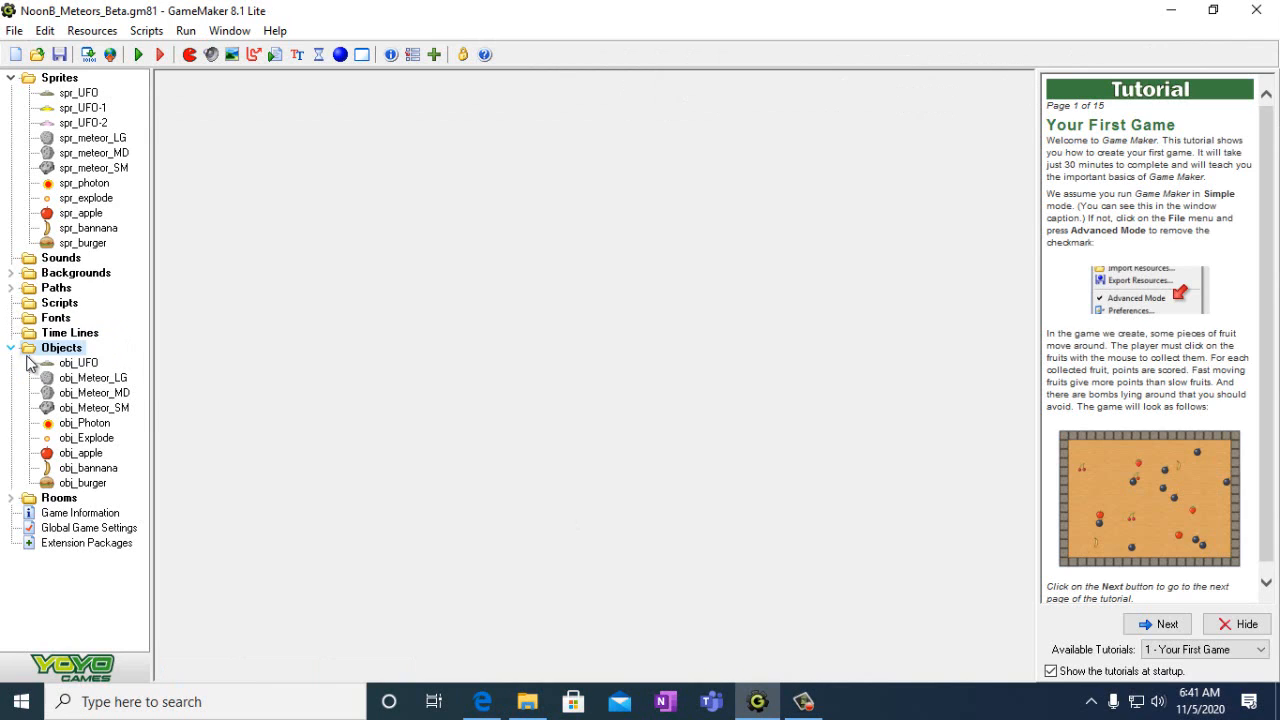
left_click(66, 366)
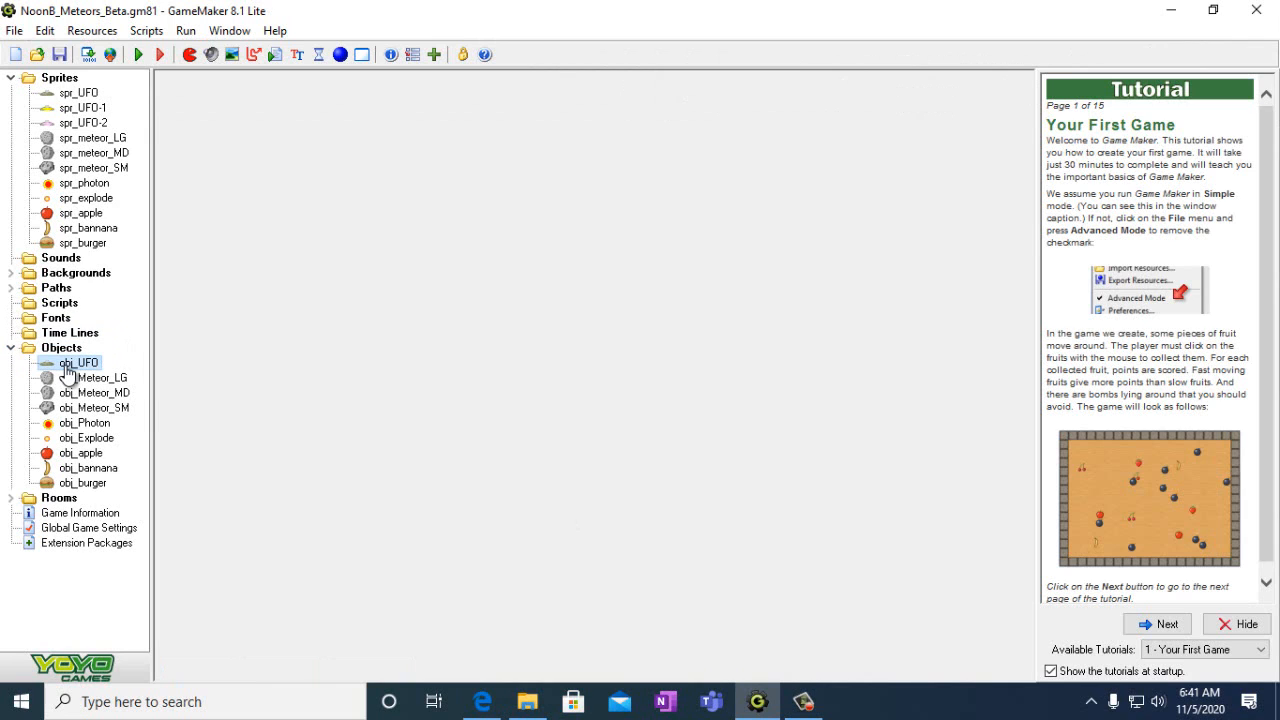
double_click(65, 368)
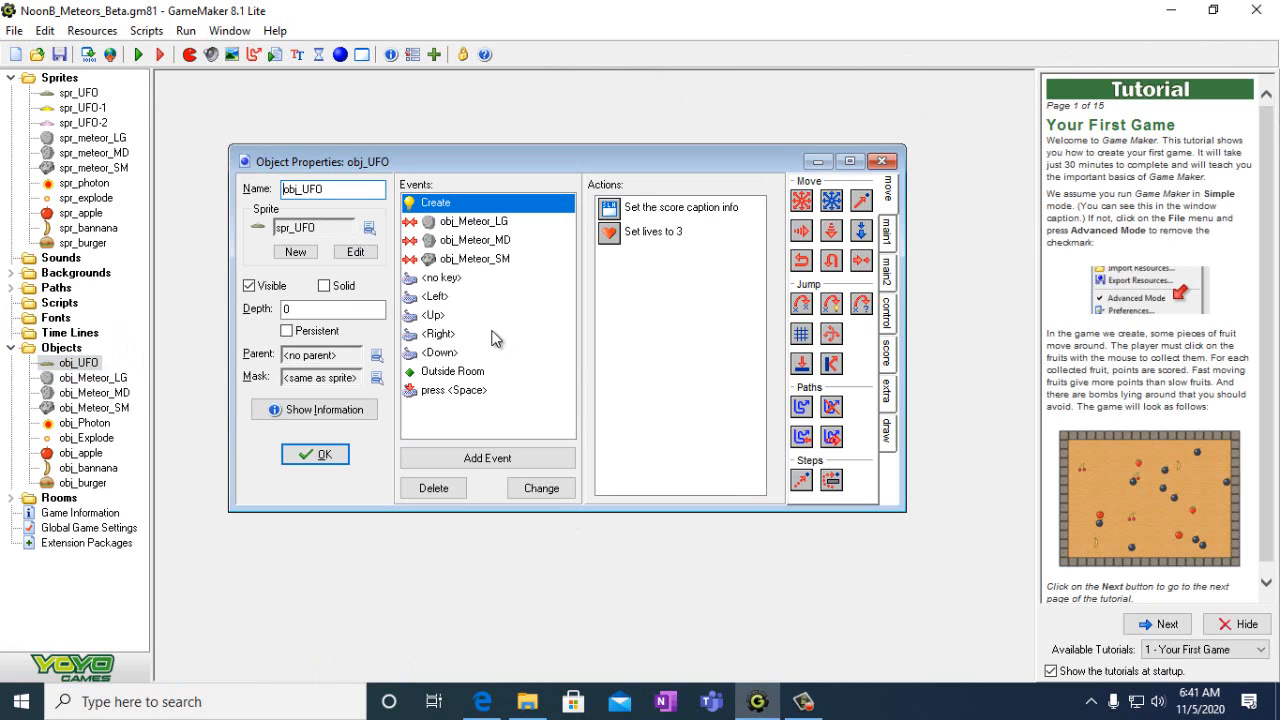
- Select obj_UFO's collision event with obj_Meteor_LG, check workbook steps 63 to 65 and Figure 7-7 in the browser, and return to GameMaker
left_click(470, 225)
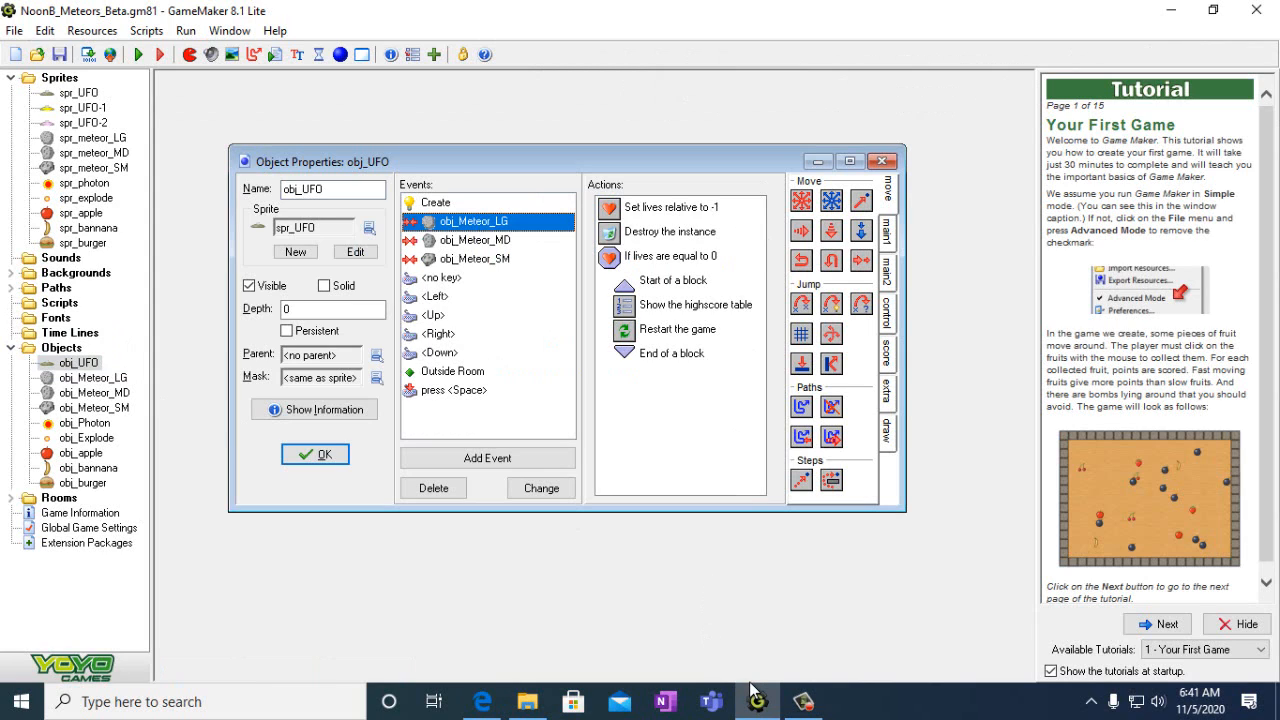
left_click(490, 705)
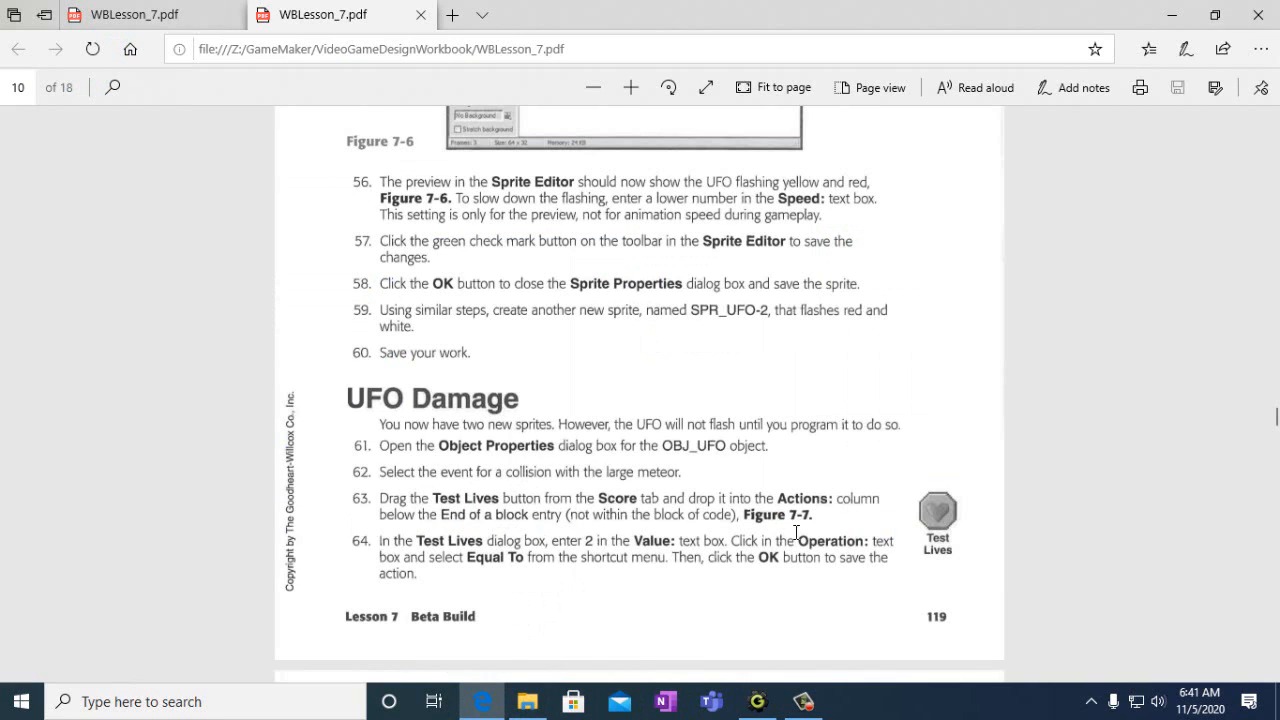
scroll(796, 532, "down", 3)
scroll(797, 540, "down", 4)
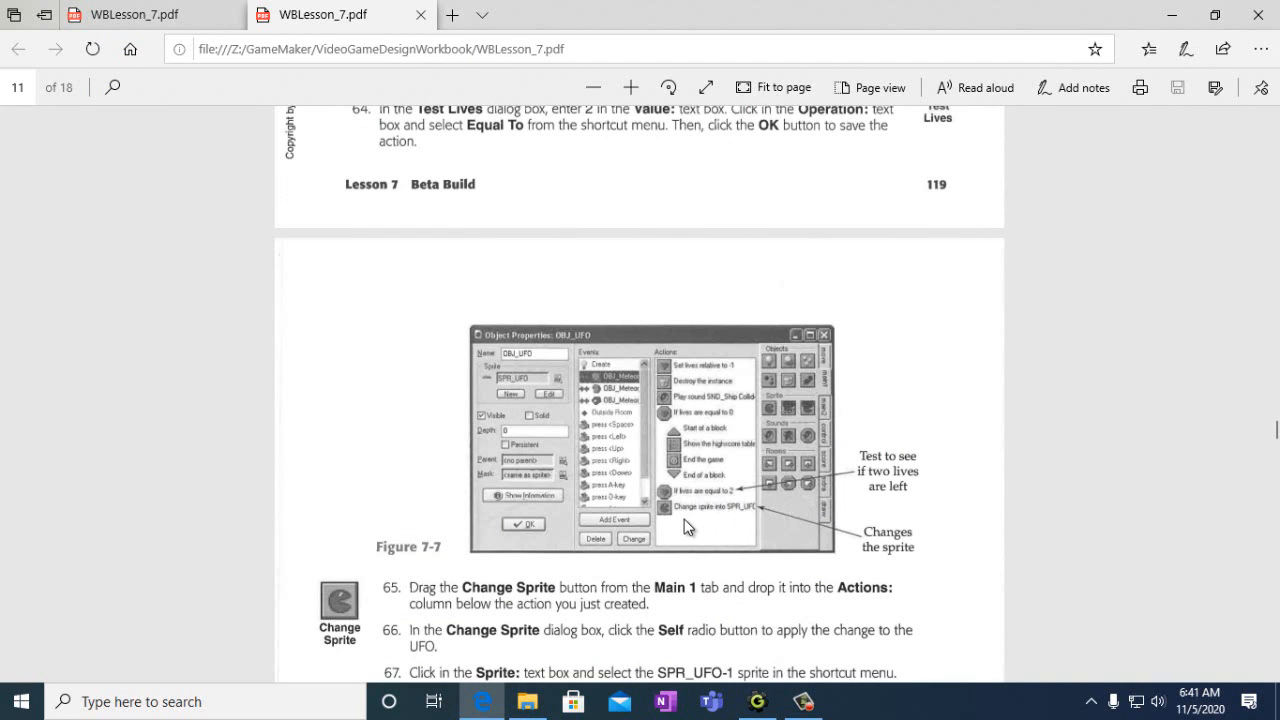
scroll(870, 460, "up", 3)
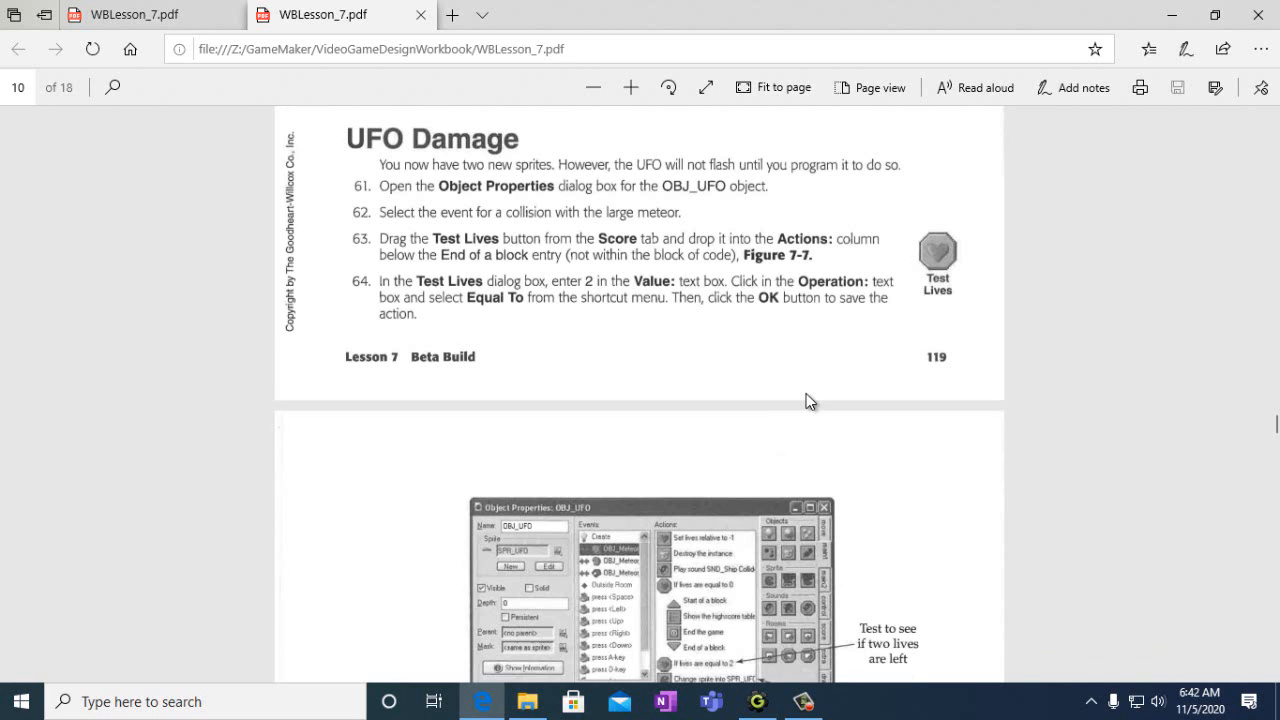
scroll(806, 393, "down", 5)
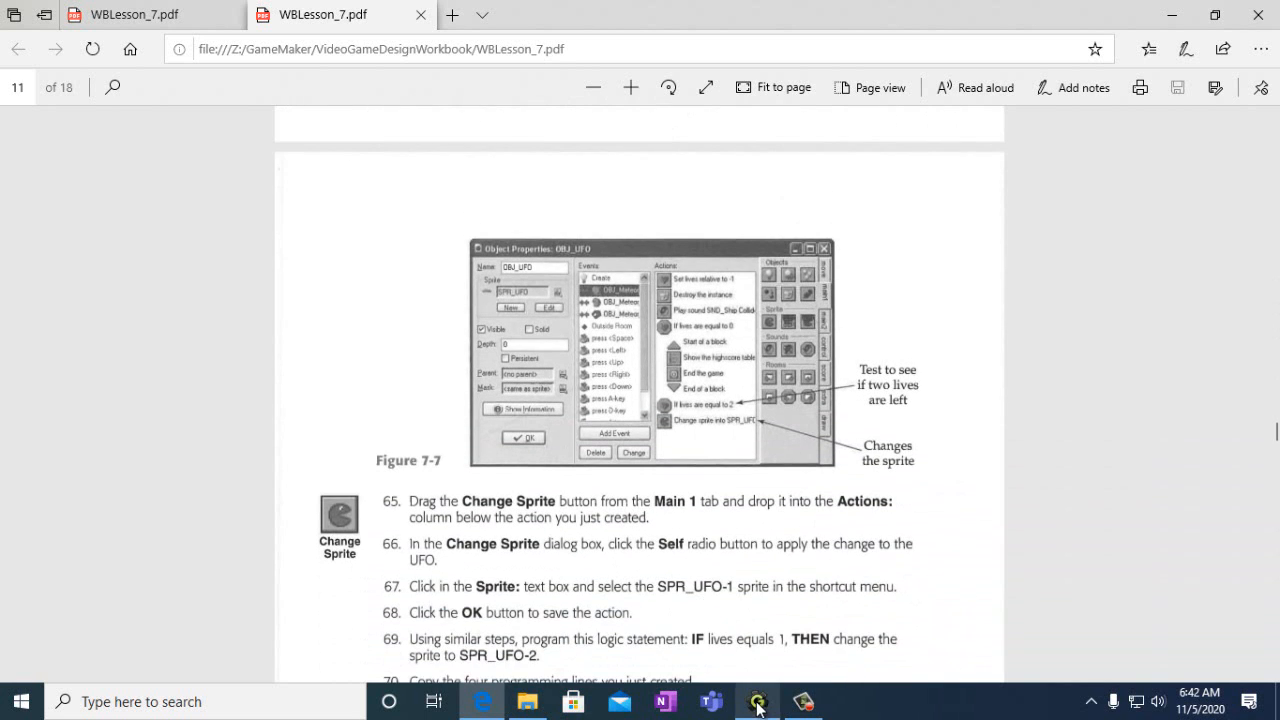
left_click(757, 705)
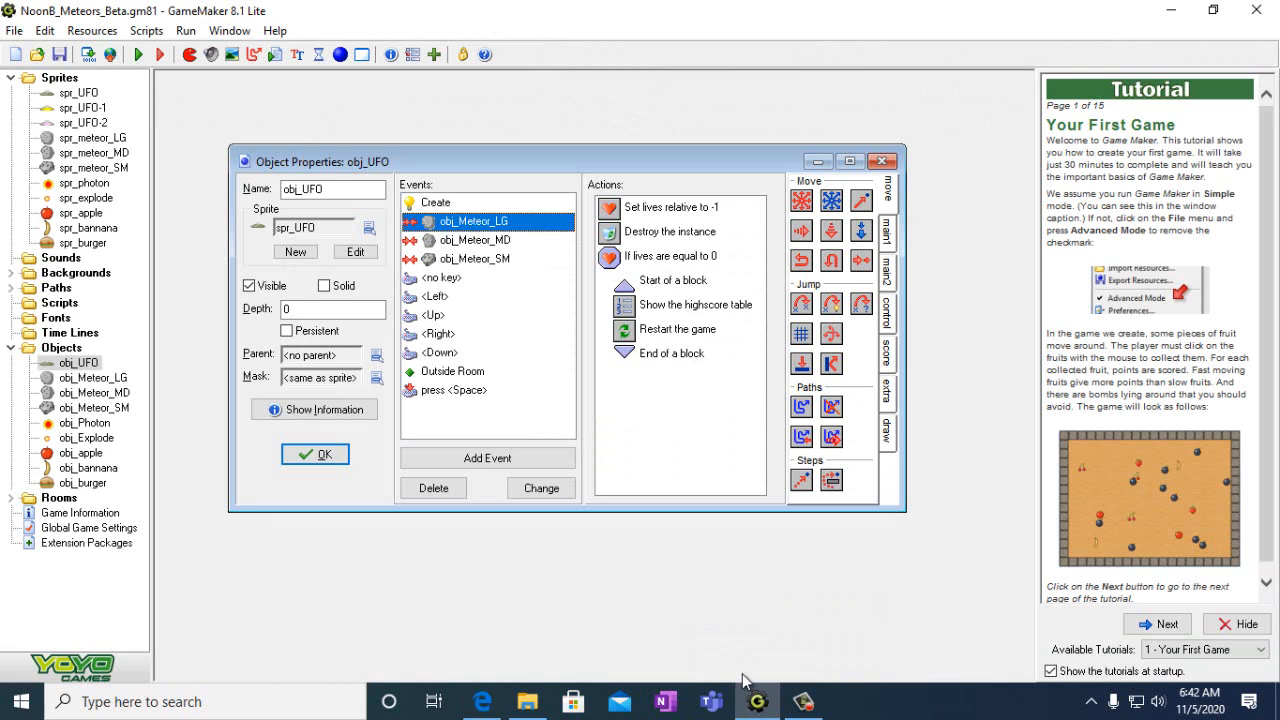
left_click(757, 705)
left_click(757, 705)
- Consult workbook step 64 and add a Test Lives action below the End of a block entry, with value 2 and operation equal to
left_click(887, 354)
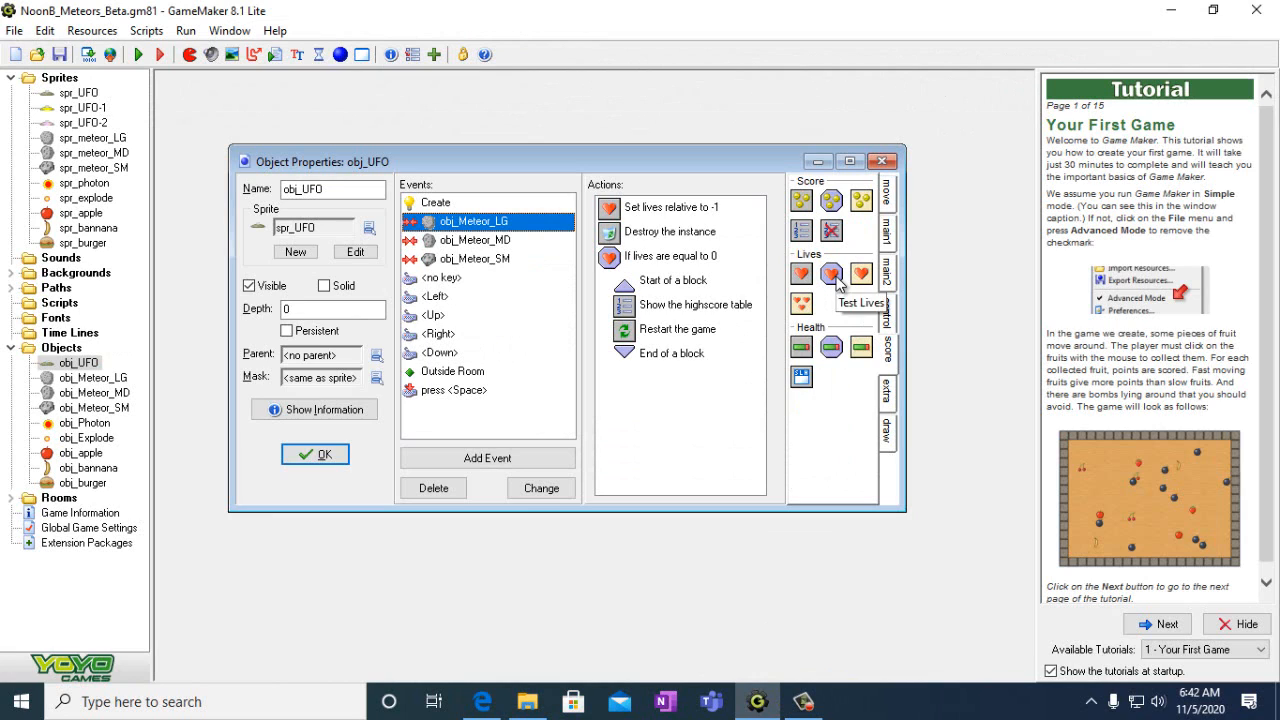
left_click_drag(633, 400, 623, 390)
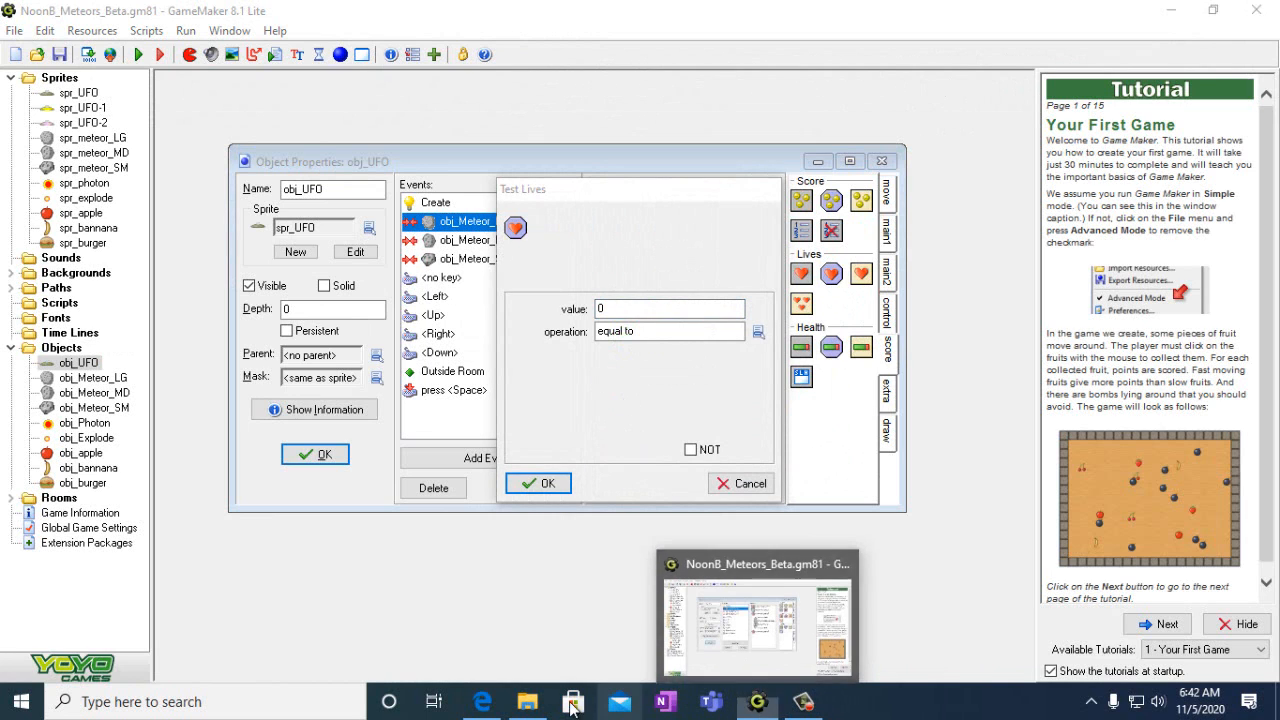
left_click(483, 703)
scroll(535, 546, "up", 4)
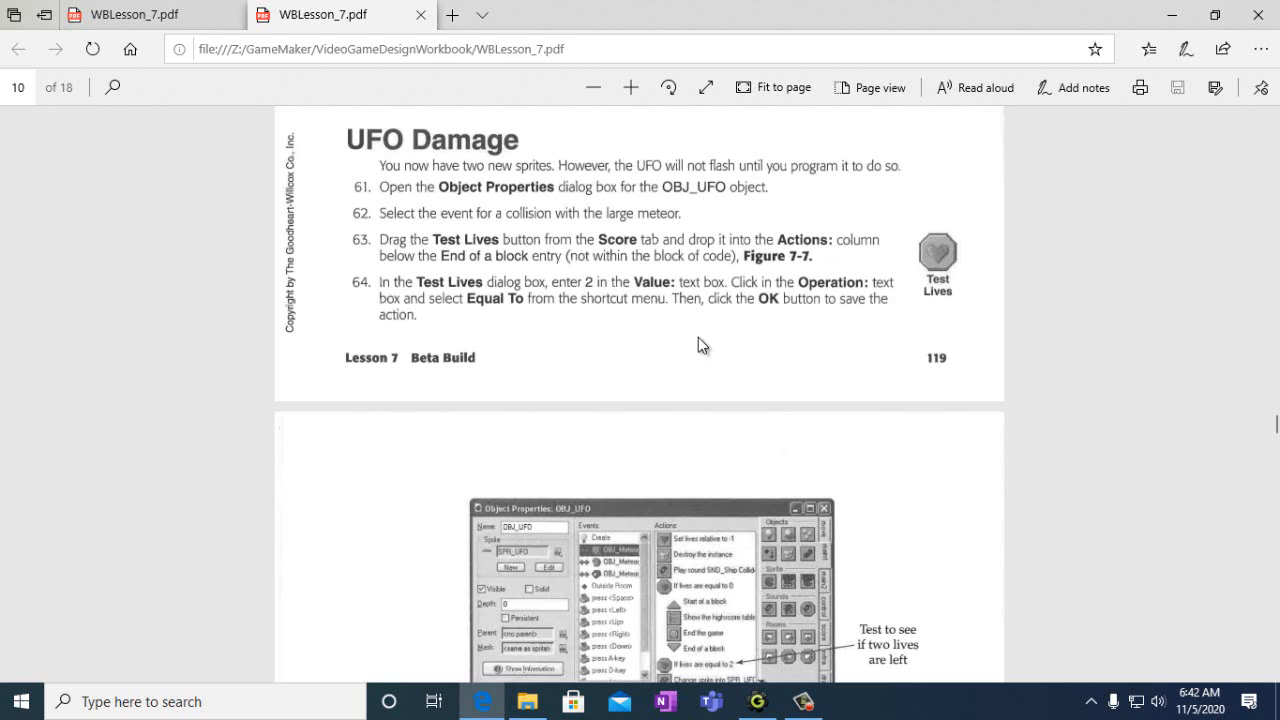
left_click(757, 701)
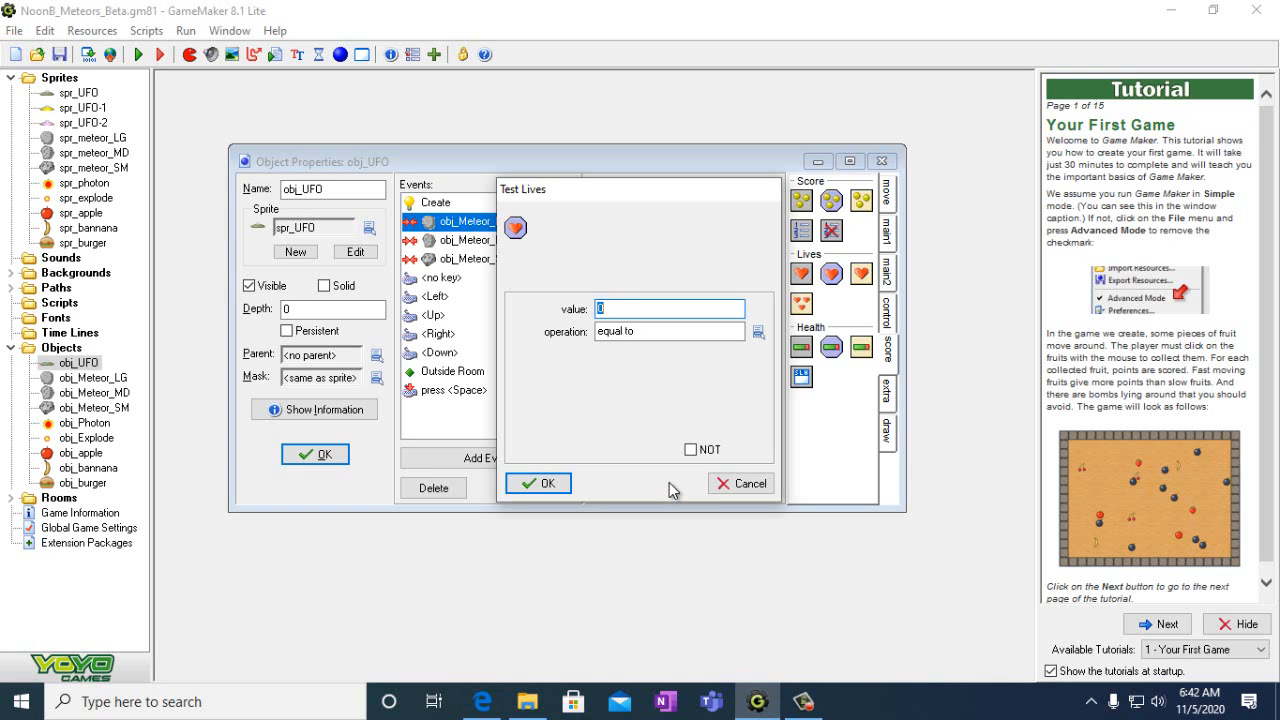
type("2")
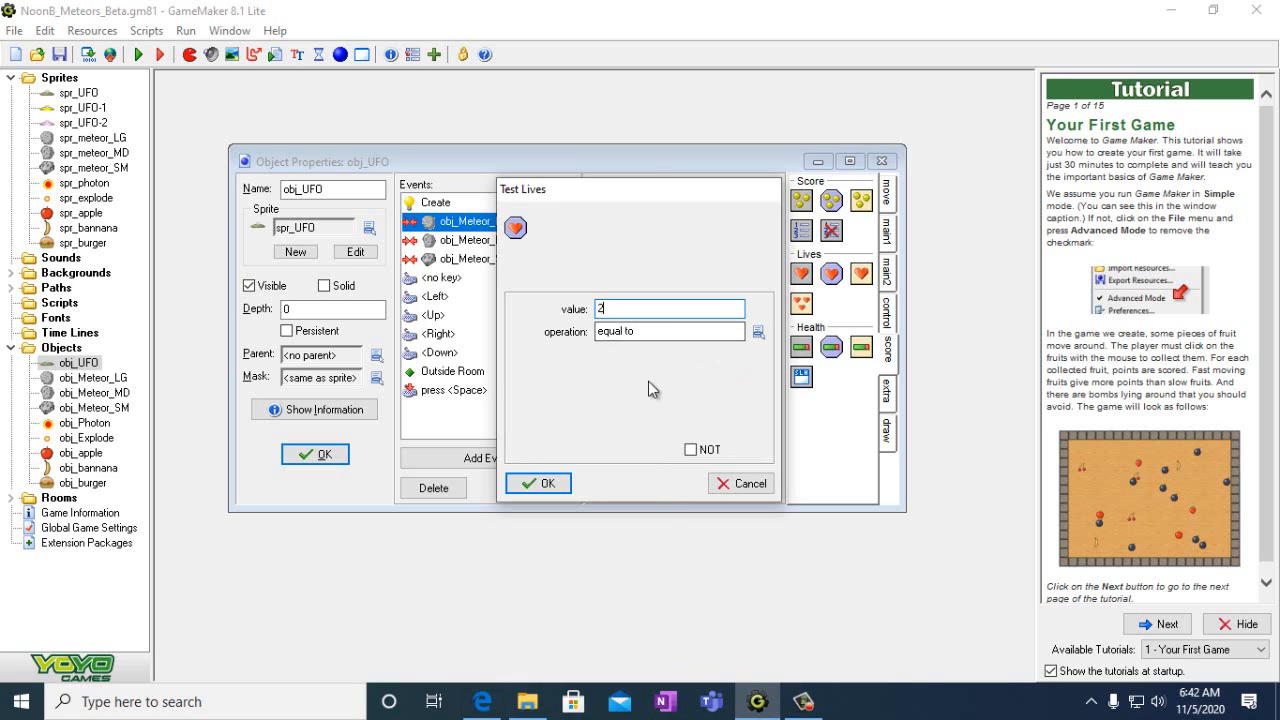
mouse_move(752, 704)
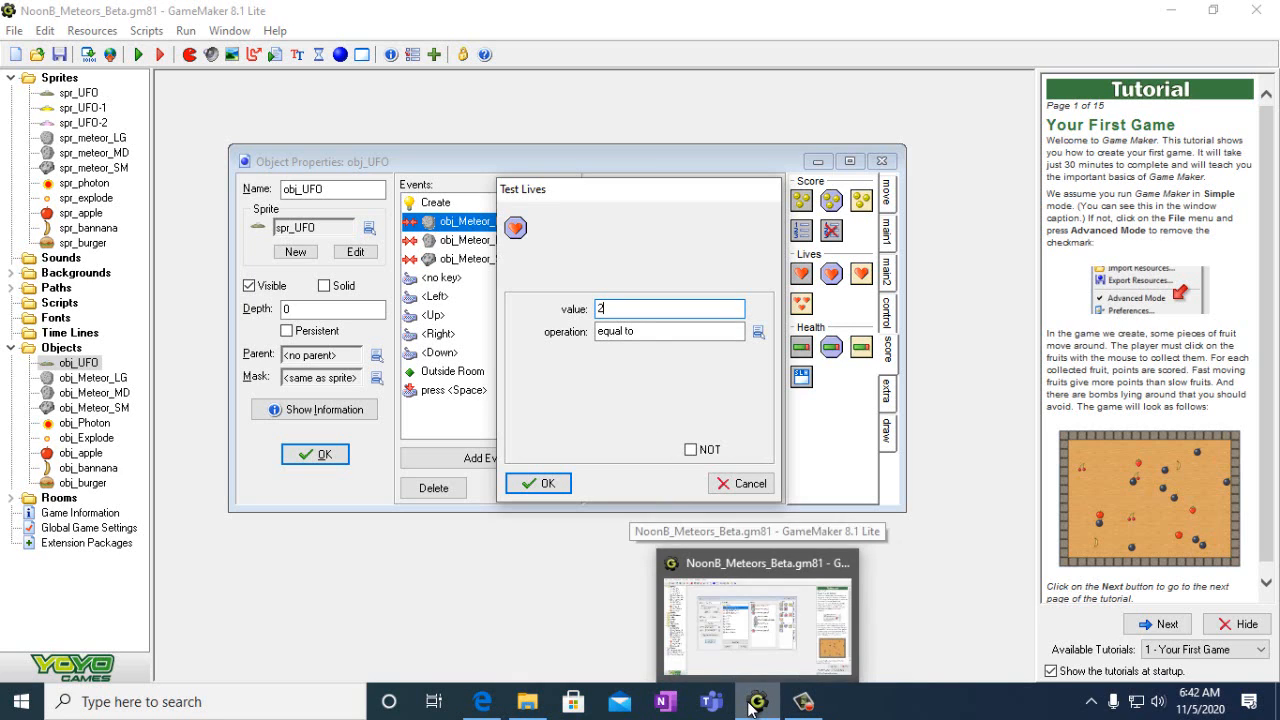
mouse_move(487, 712)
left_click(484, 705)
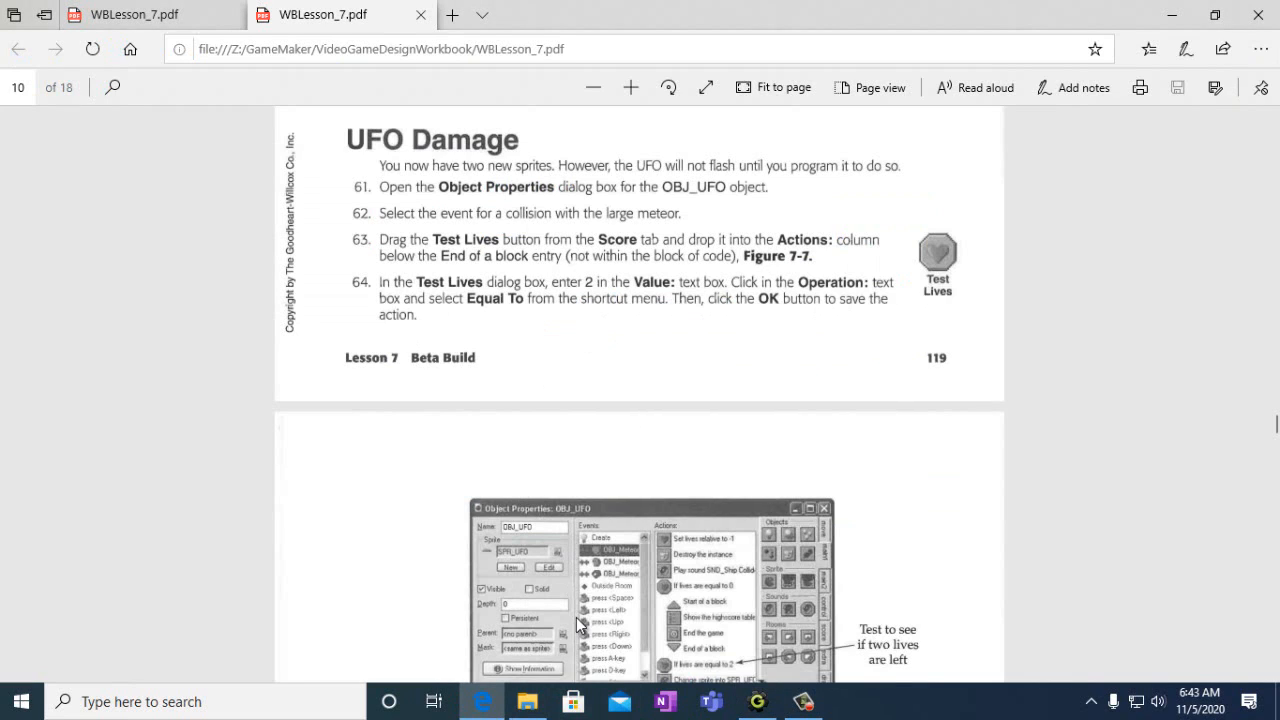
left_click(757, 701)
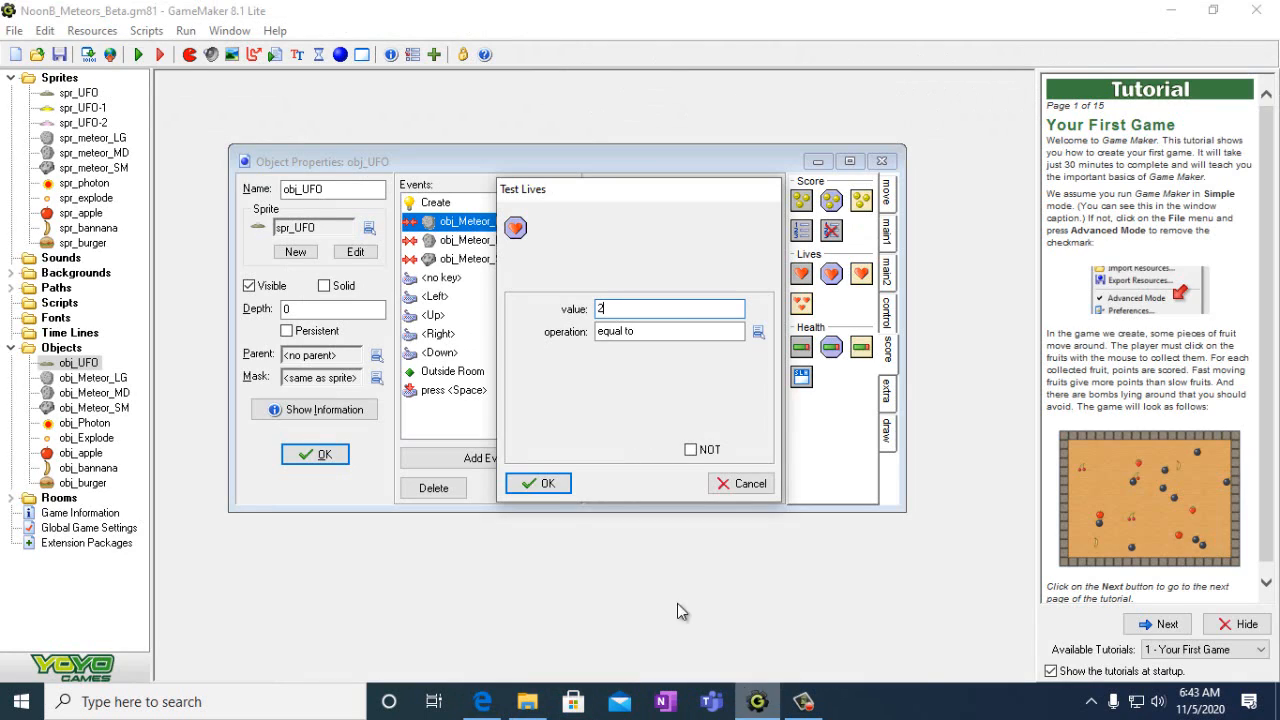
left_click(540, 484)
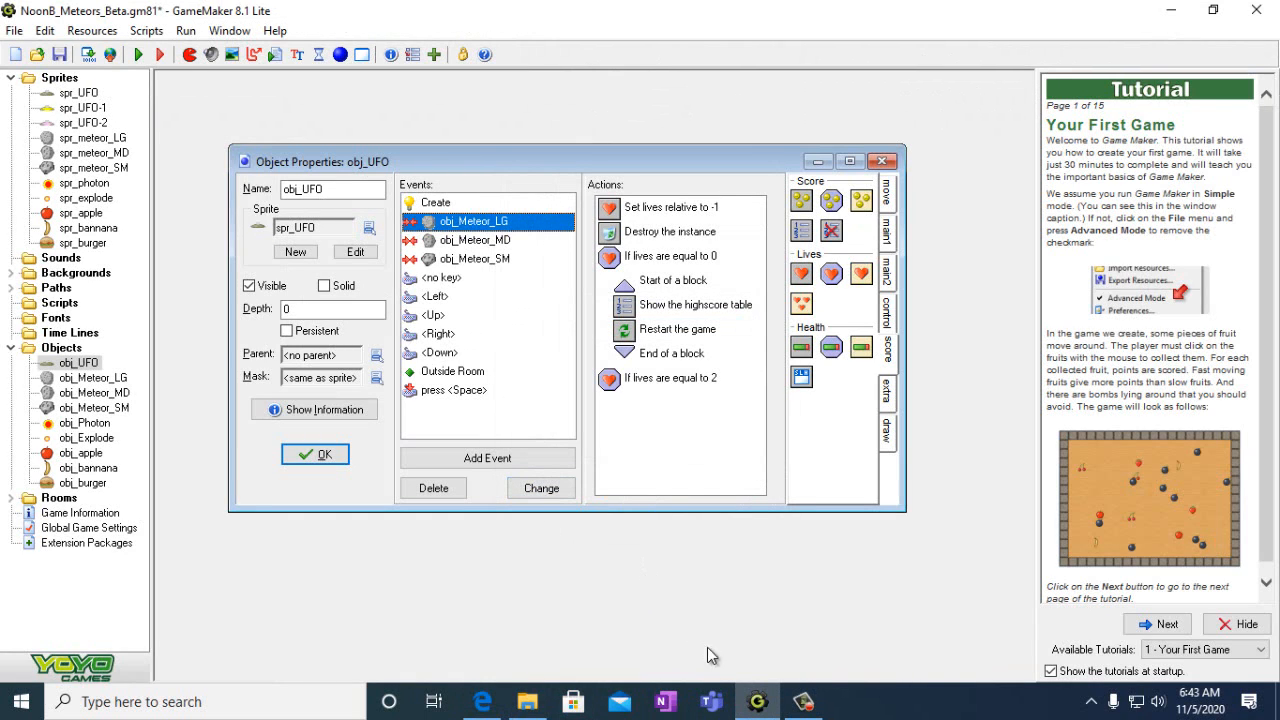
- Consult workbook steps 65 to 69 and add a Change Sprite action below the lives-equal-to-2 test, applied to Self with sprite spr_UFO-1
left_click(485, 705)
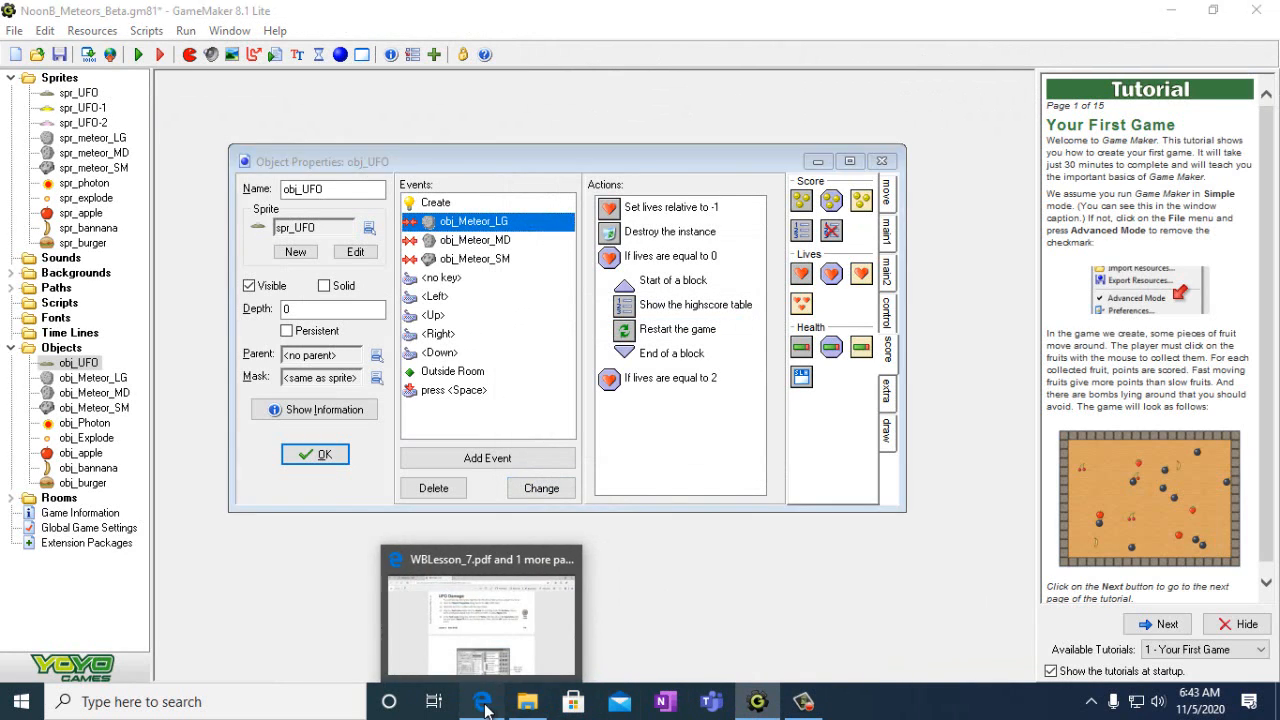
left_click(485, 705)
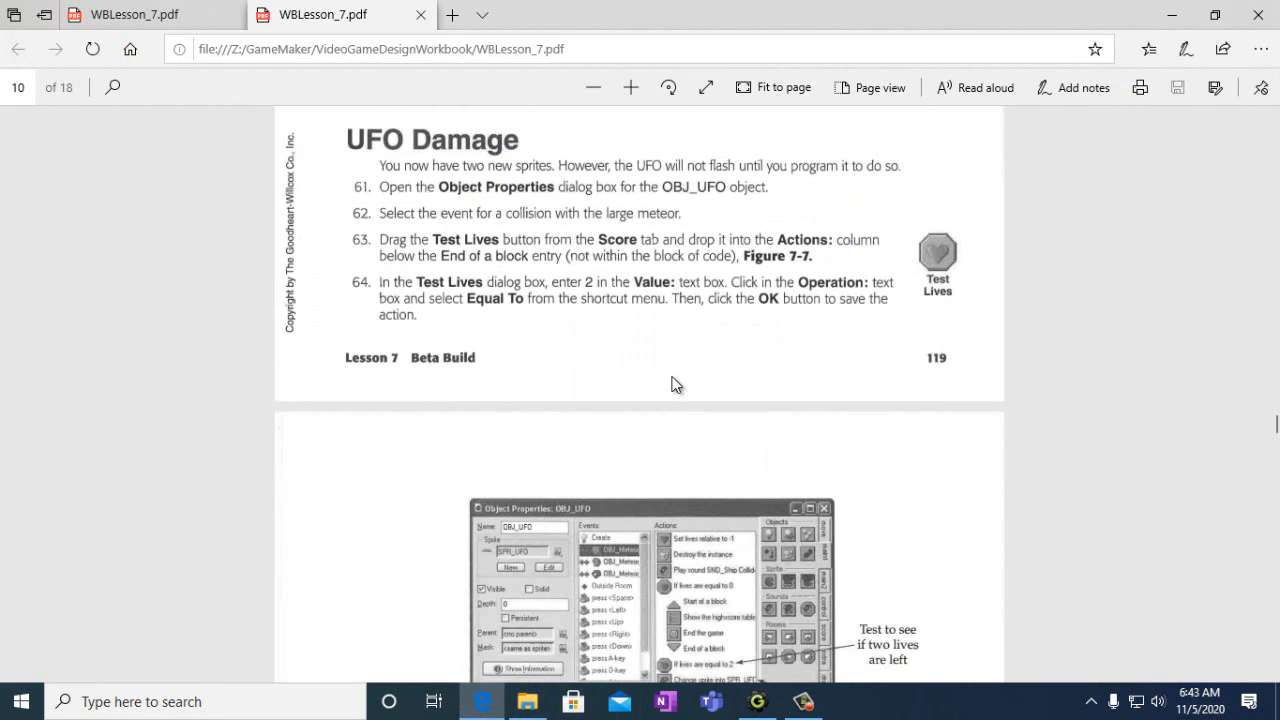
scroll(672, 384, "down", 5)
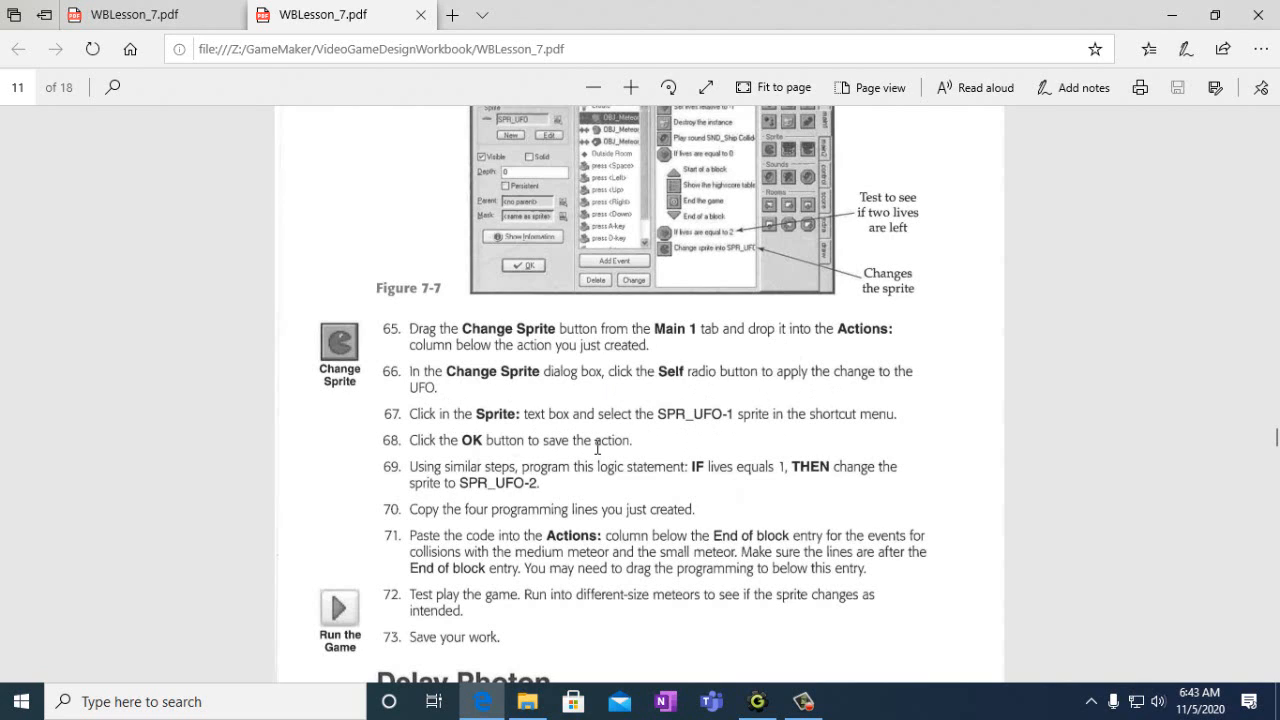
left_click(760, 705)
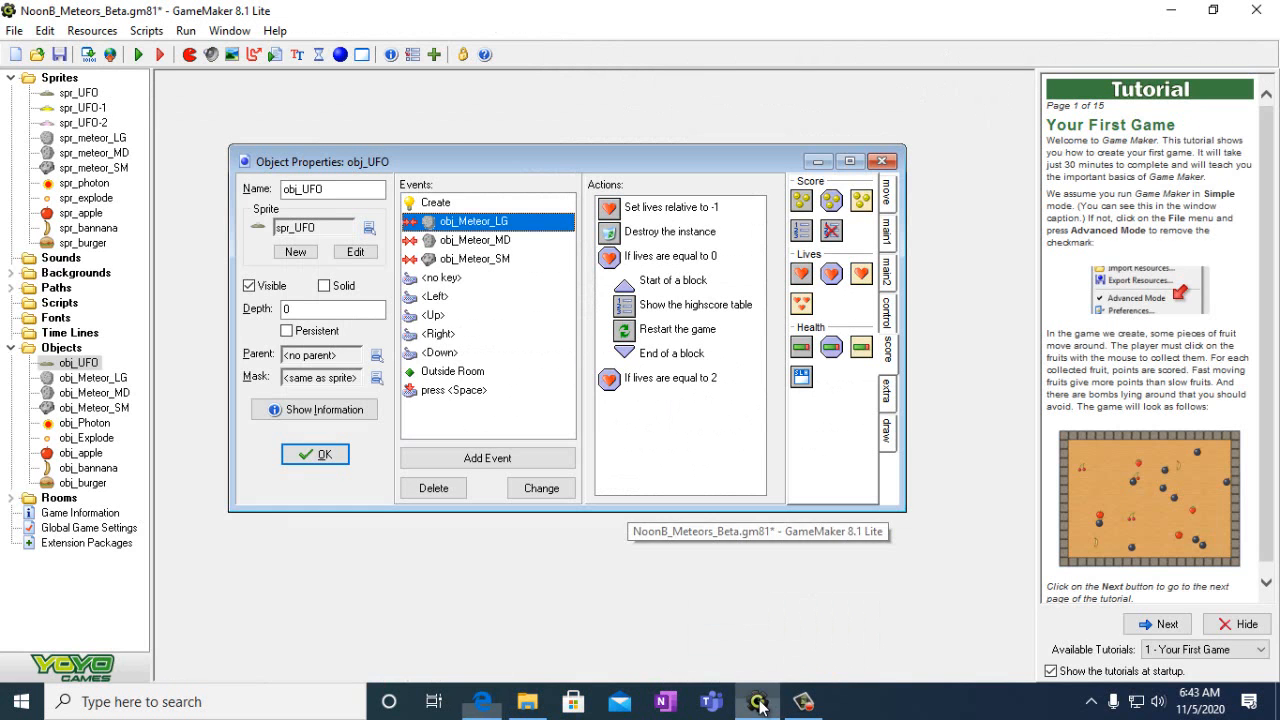
left_click(887, 232)
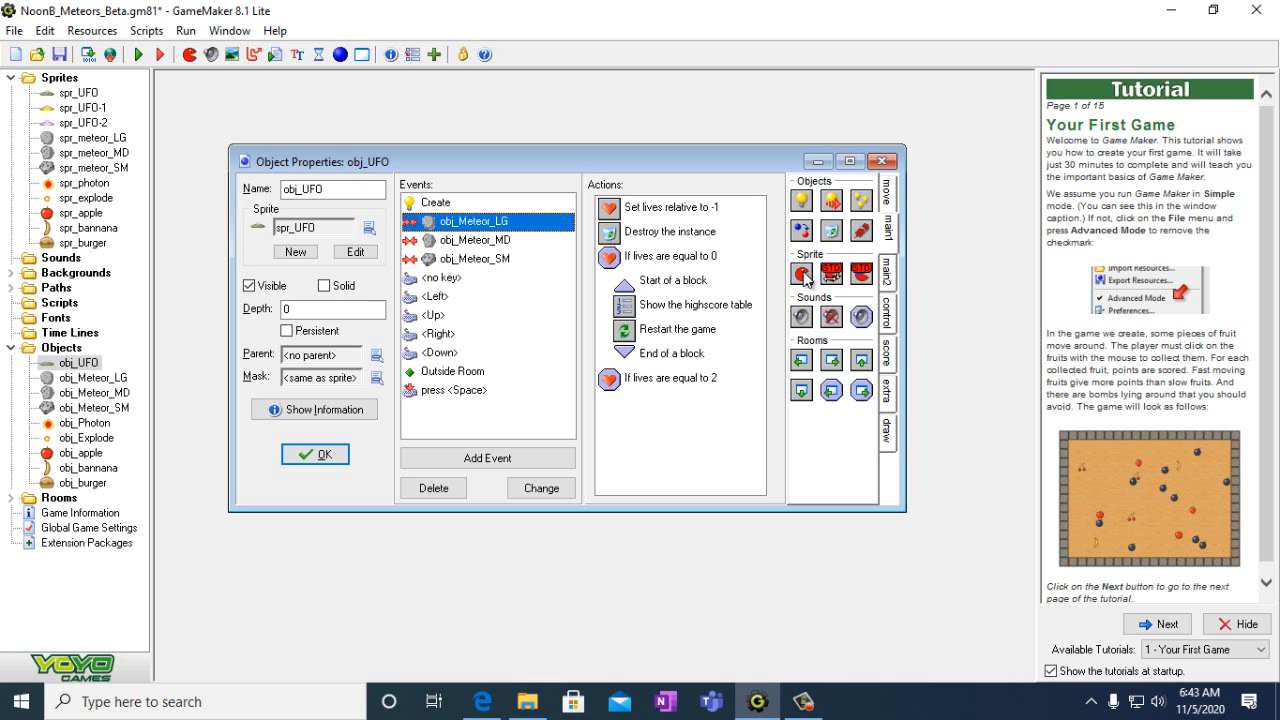
left_click_drag(806, 276, 619, 428)
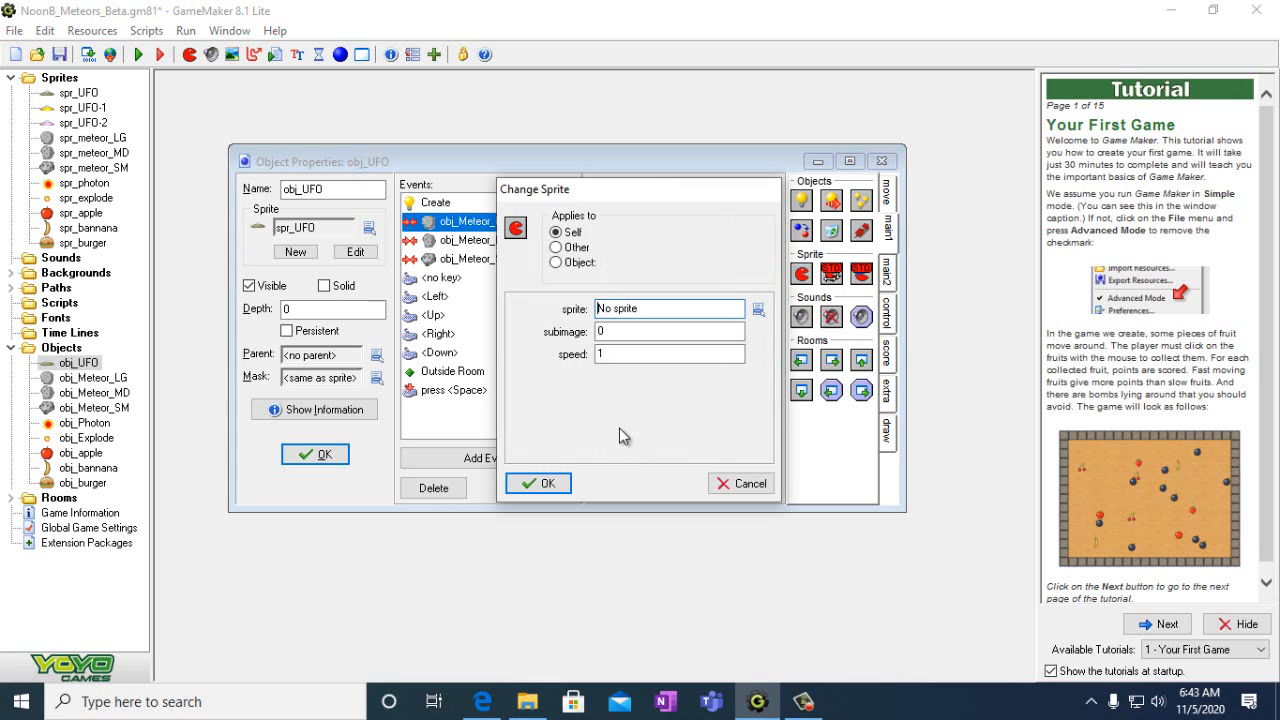
left_click(759, 310)
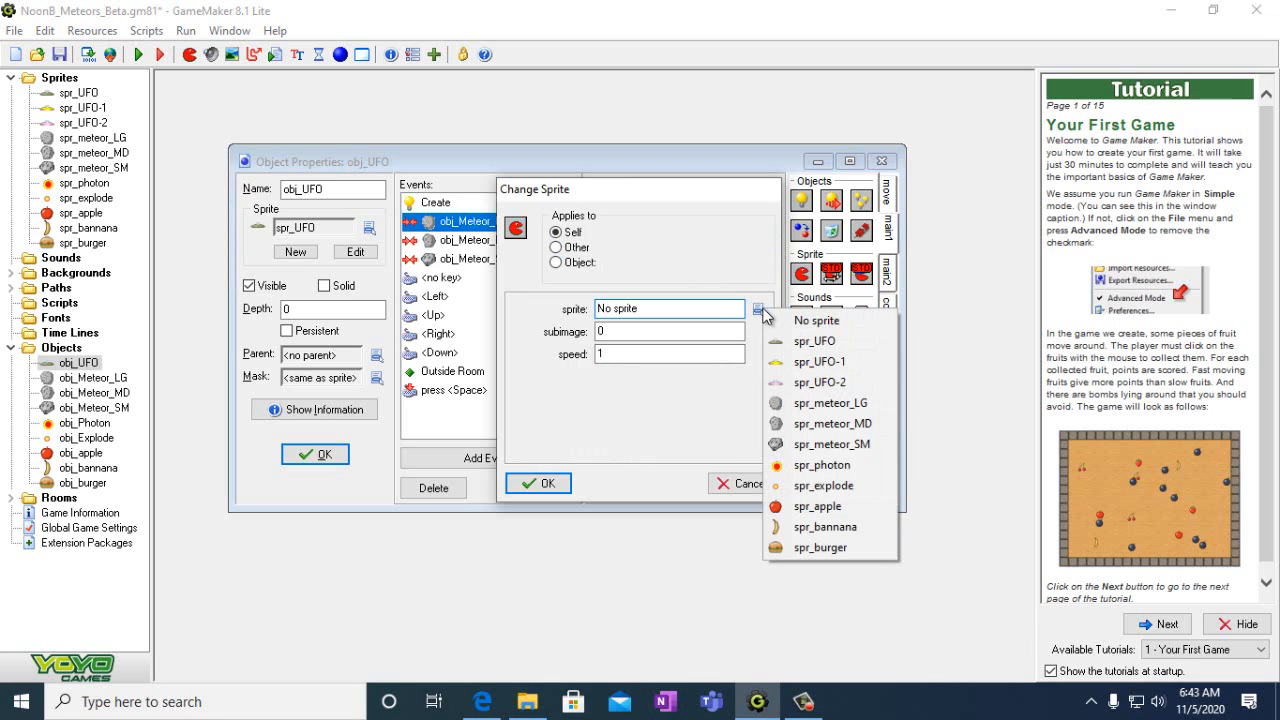
left_click(803, 364)
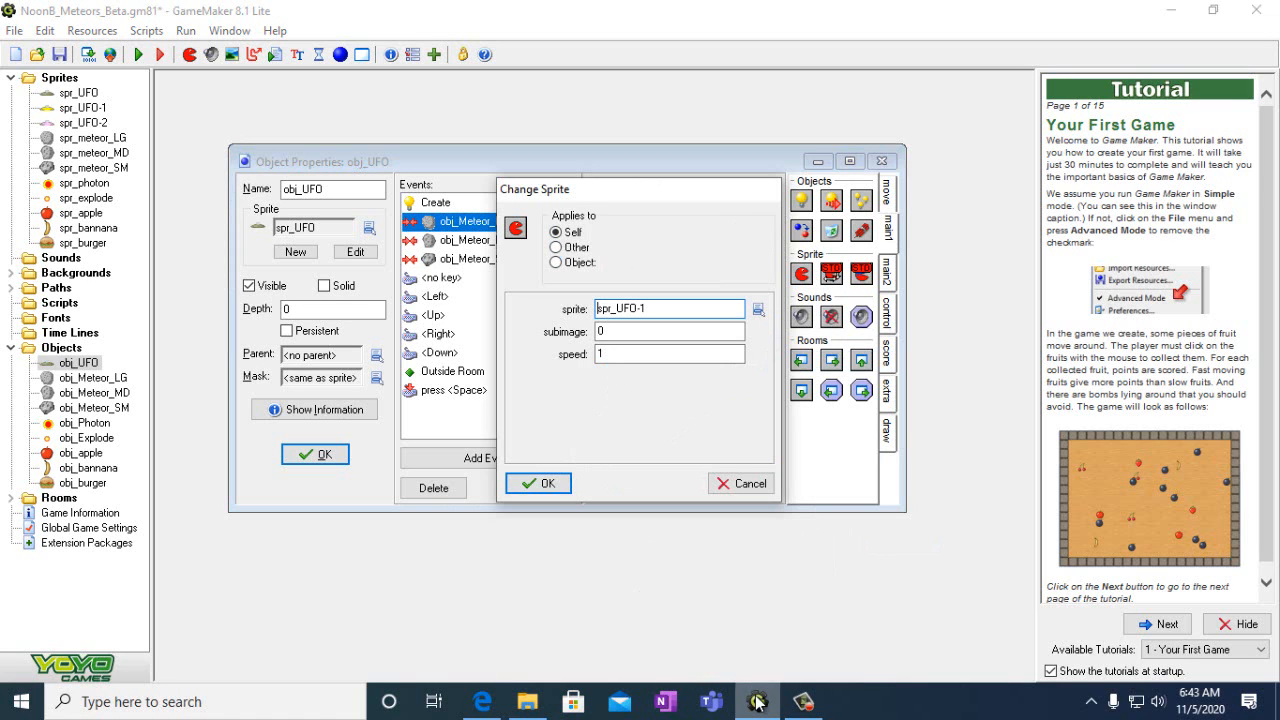
mouse_move(757, 703)
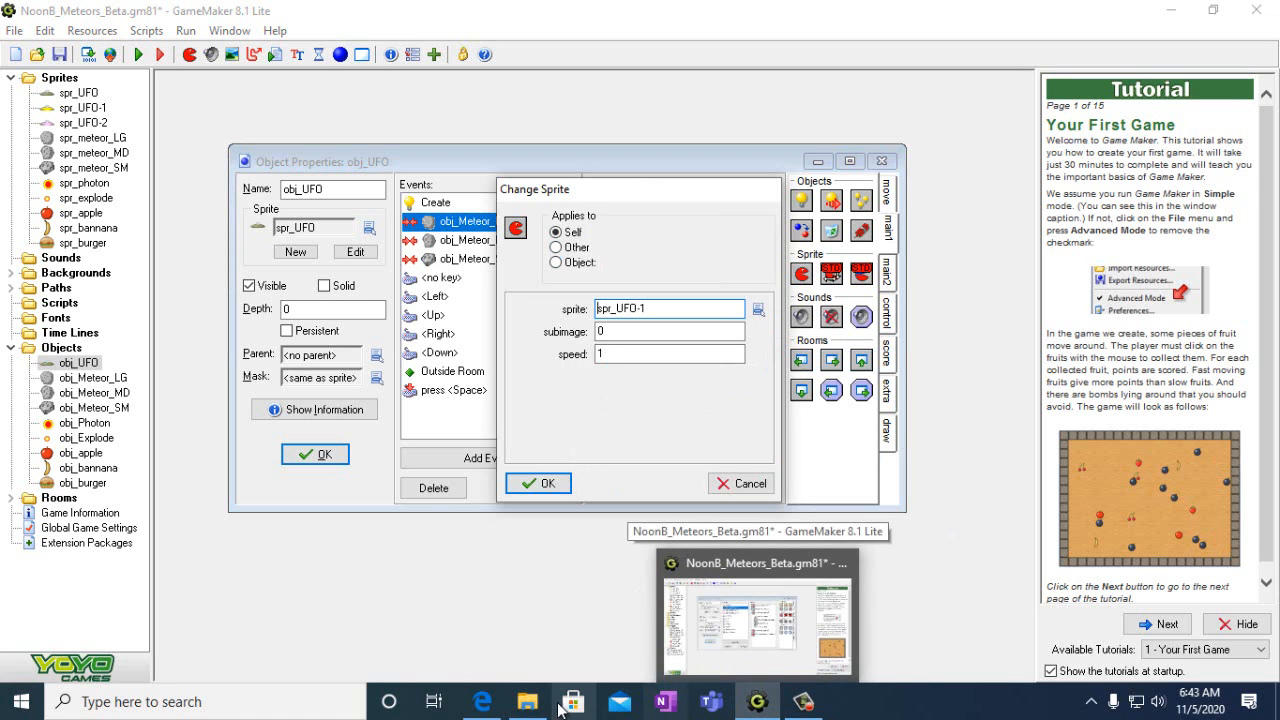
left_click(482, 701)
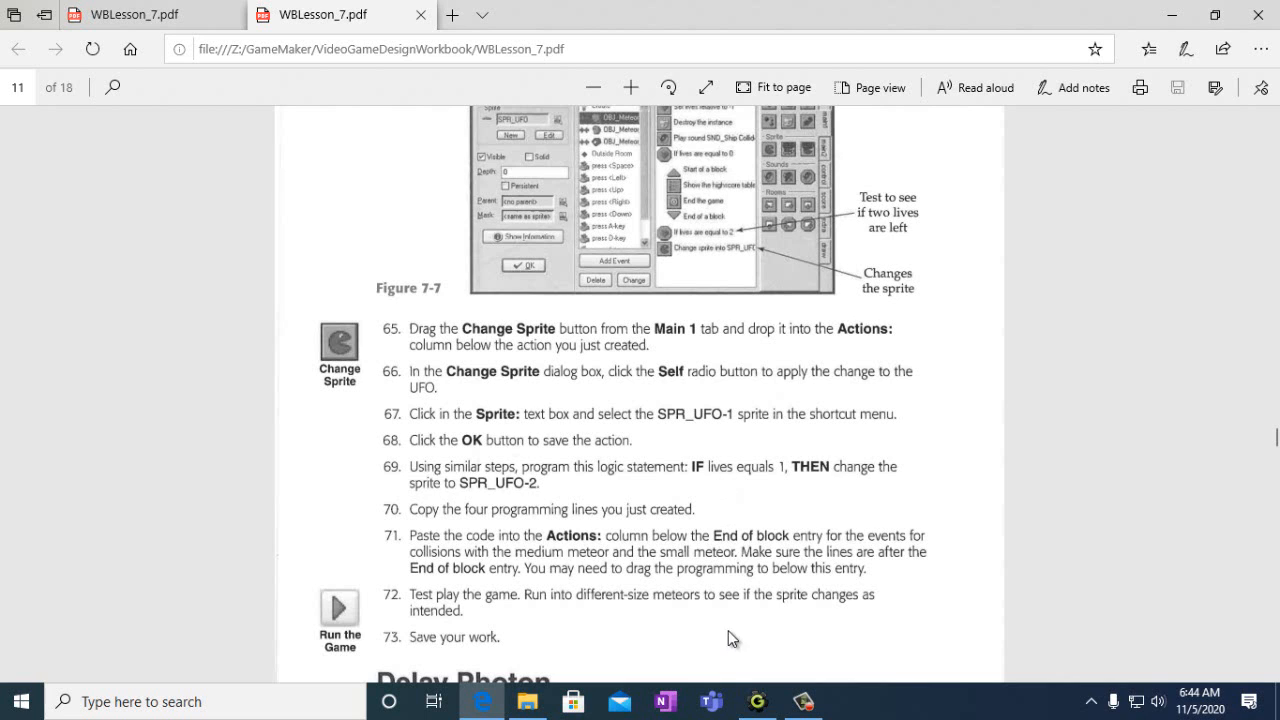
left_click(757, 701)
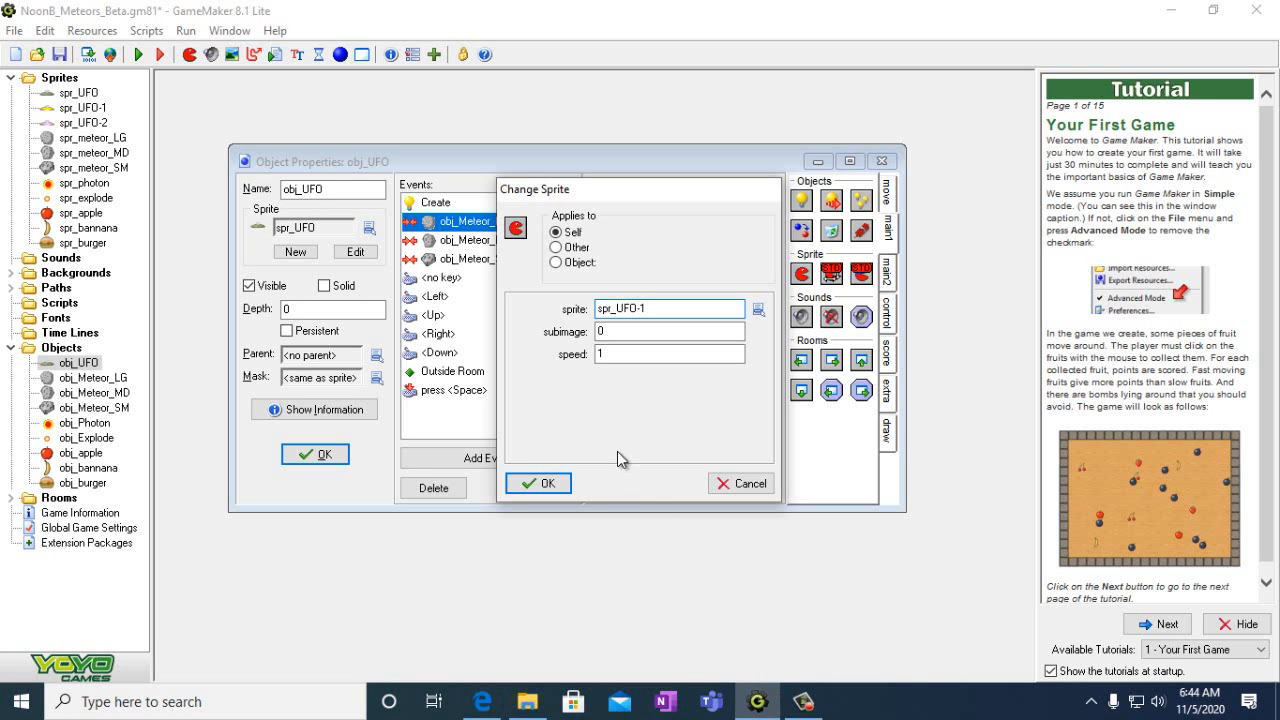
left_click(543, 484)
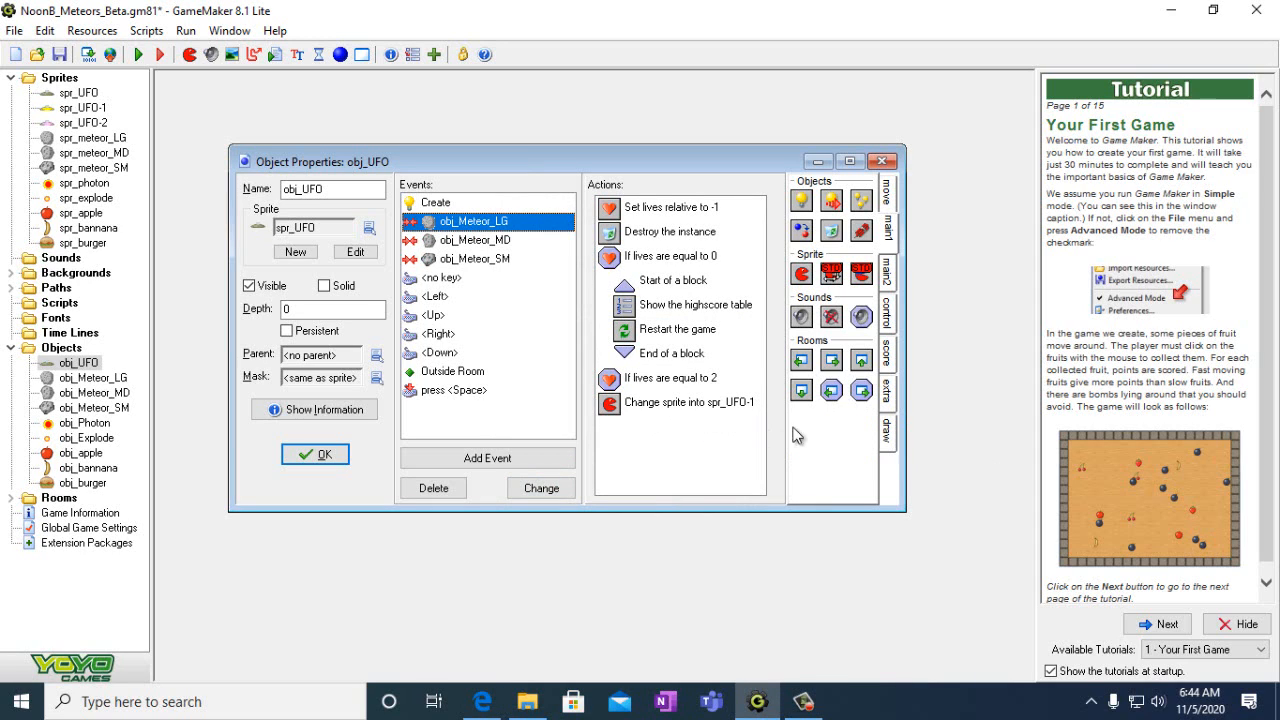
- Add a second Test Lives action at the end of the large-meteor actions, with value 1 and operation equal to
left_click(888, 356)
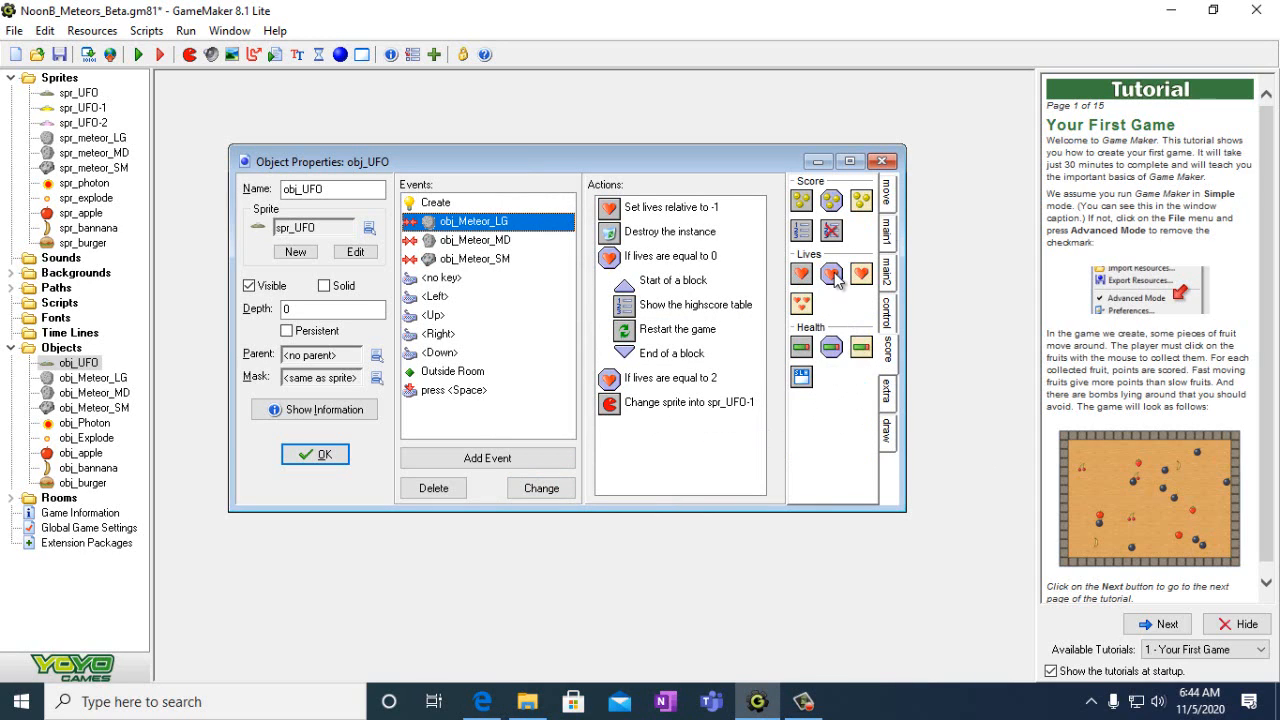
left_click_drag(832, 278, 625, 440)
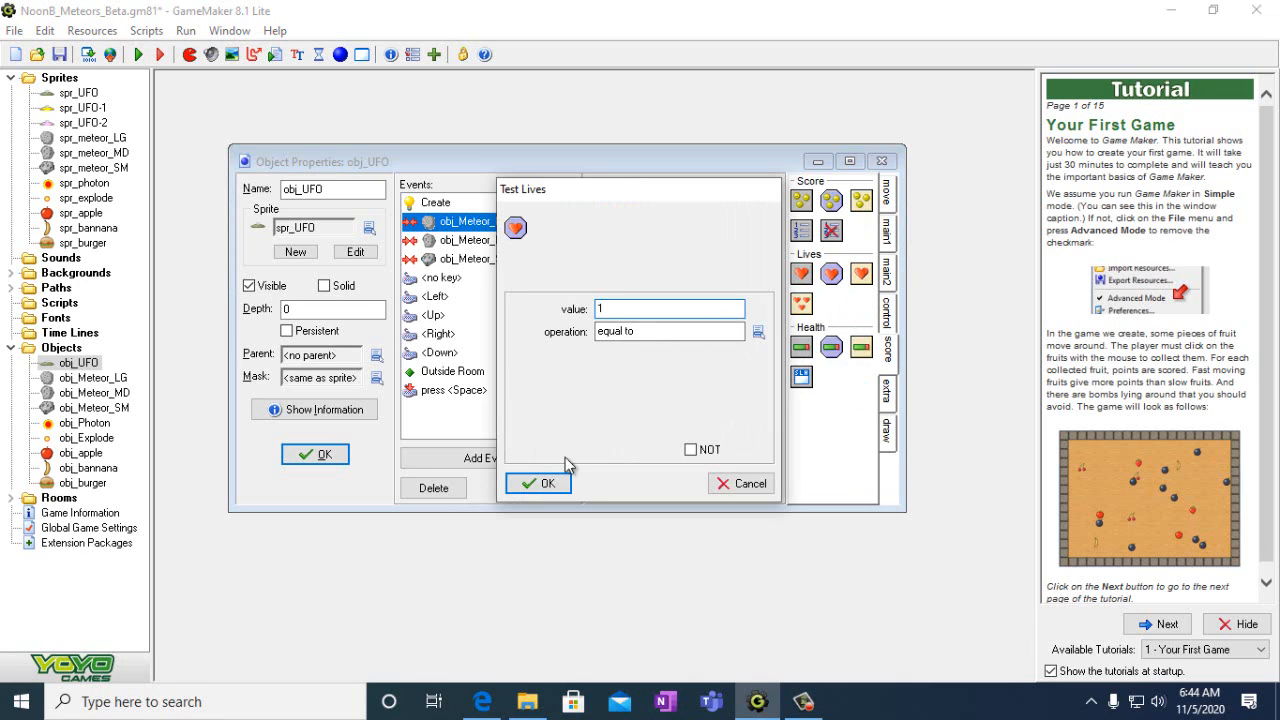
left_click(545, 484)
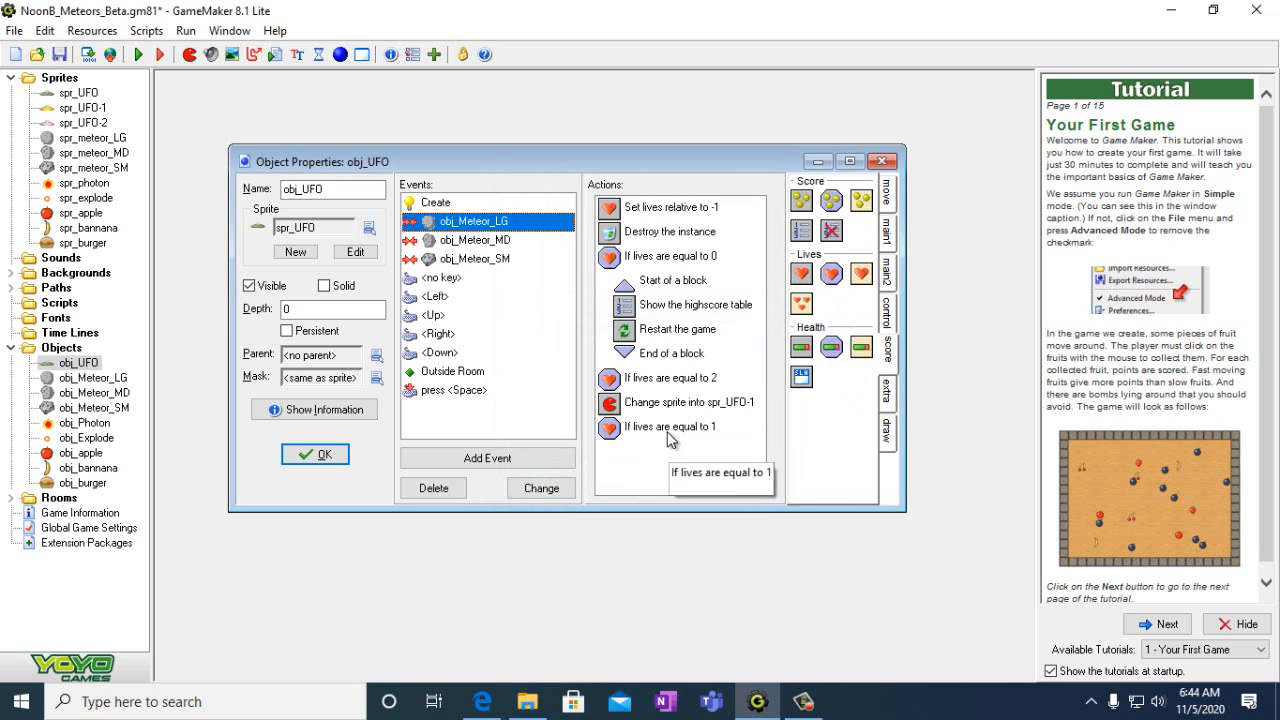
- Add a Change Sprite action below the lives-equal-to-1 test, applied to Self with sprite spr_UFO-2
left_click(892, 238)
left_click_drag(808, 278, 638, 466)
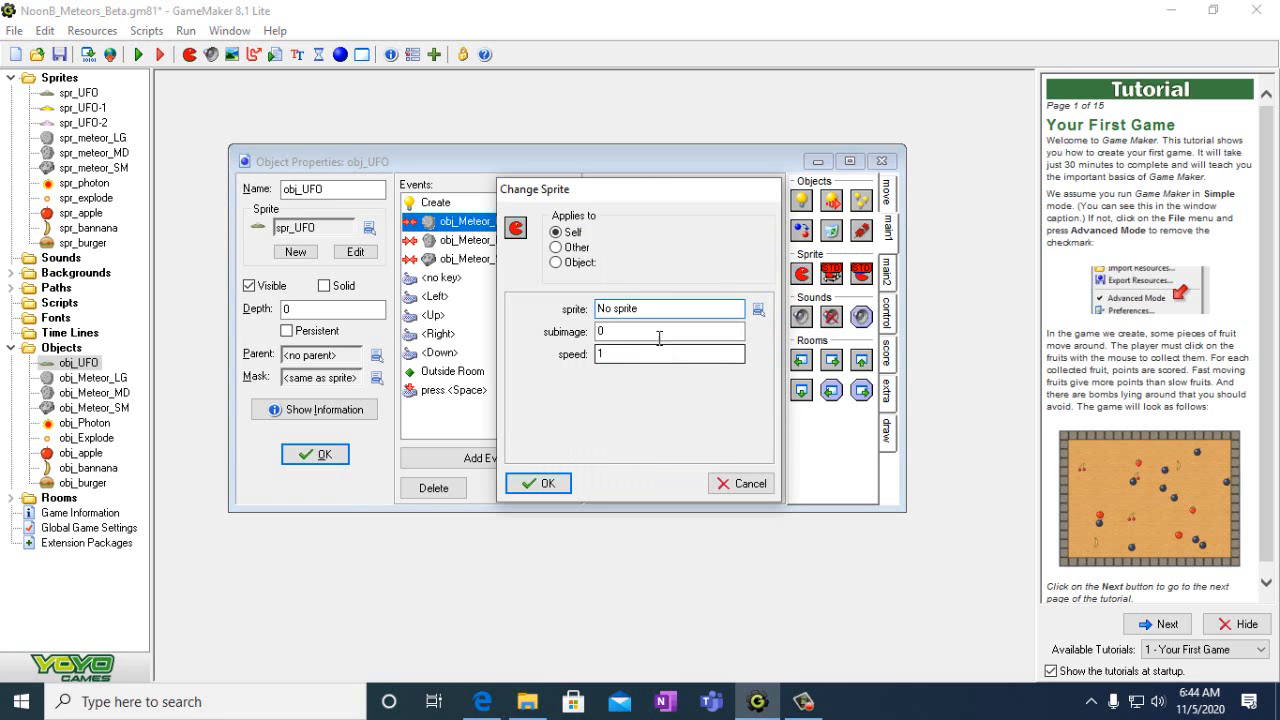
left_click(758, 310)
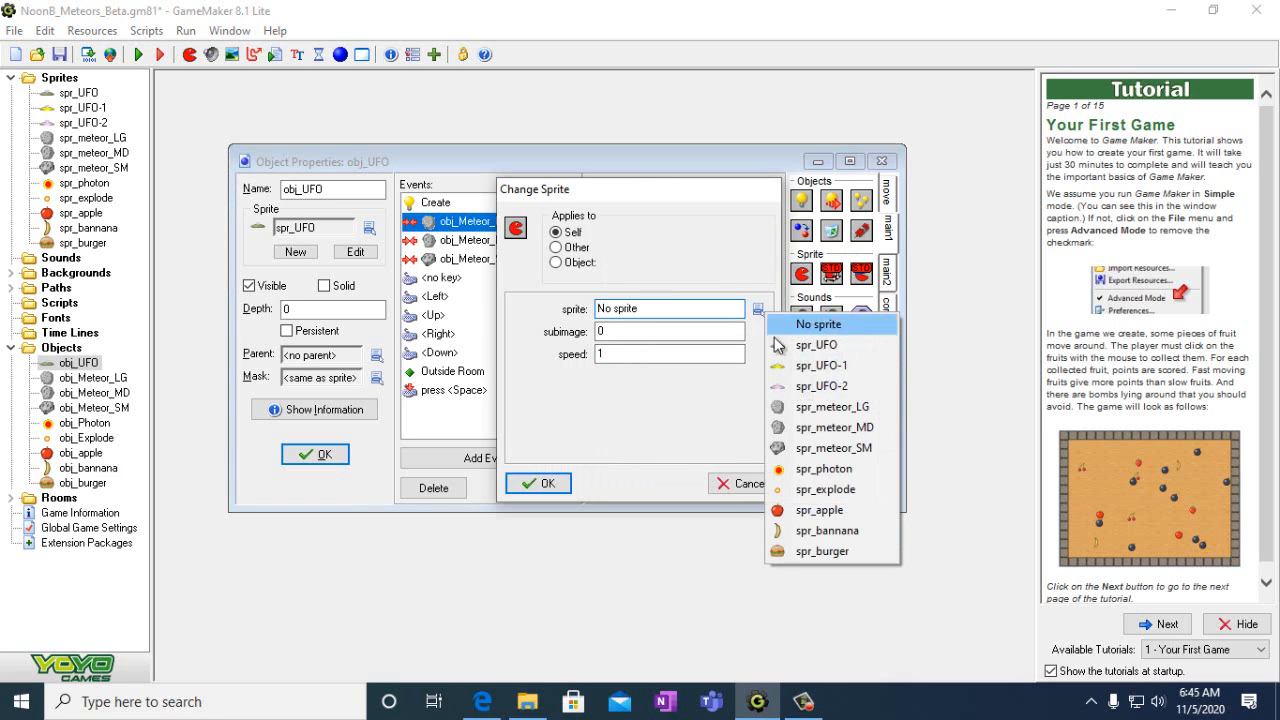
left_click(815, 385)
left_click(538, 483)
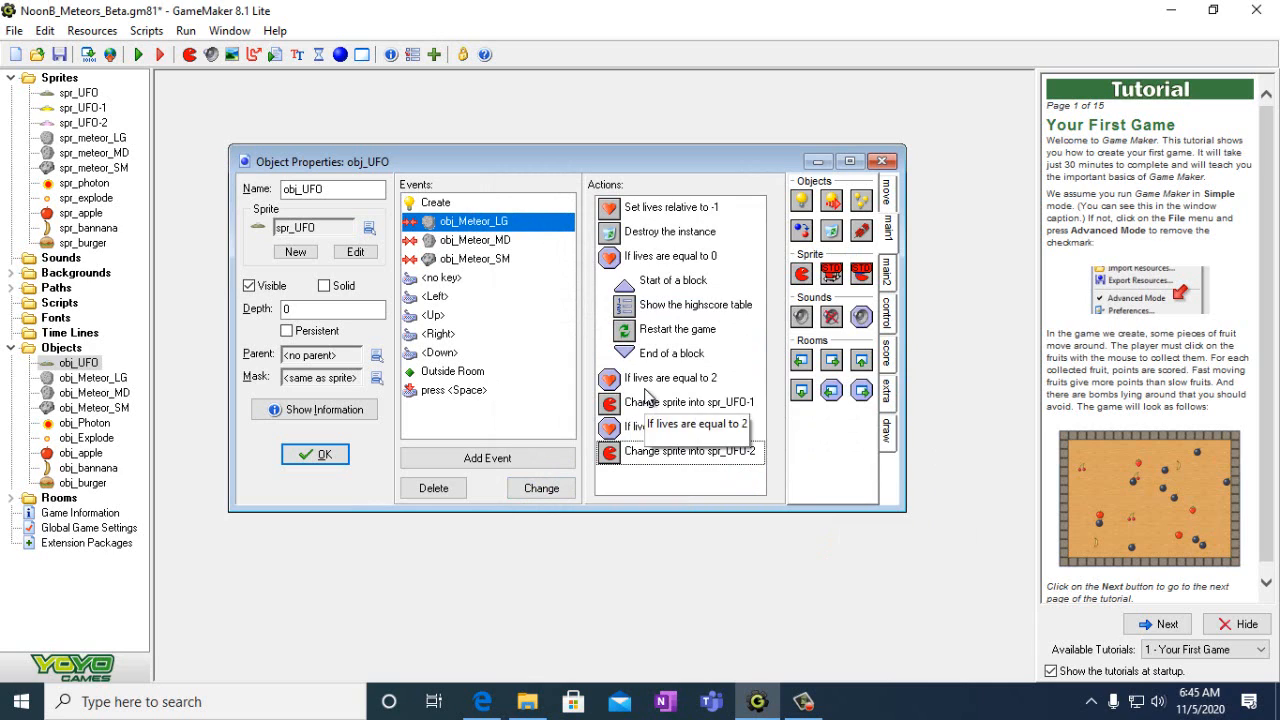
- Copy the two lives tests and their two Change Sprite actions from the obj_Meteor_LG collision event
left_click_drag(648, 389, 648, 458)
right_click(648, 458)
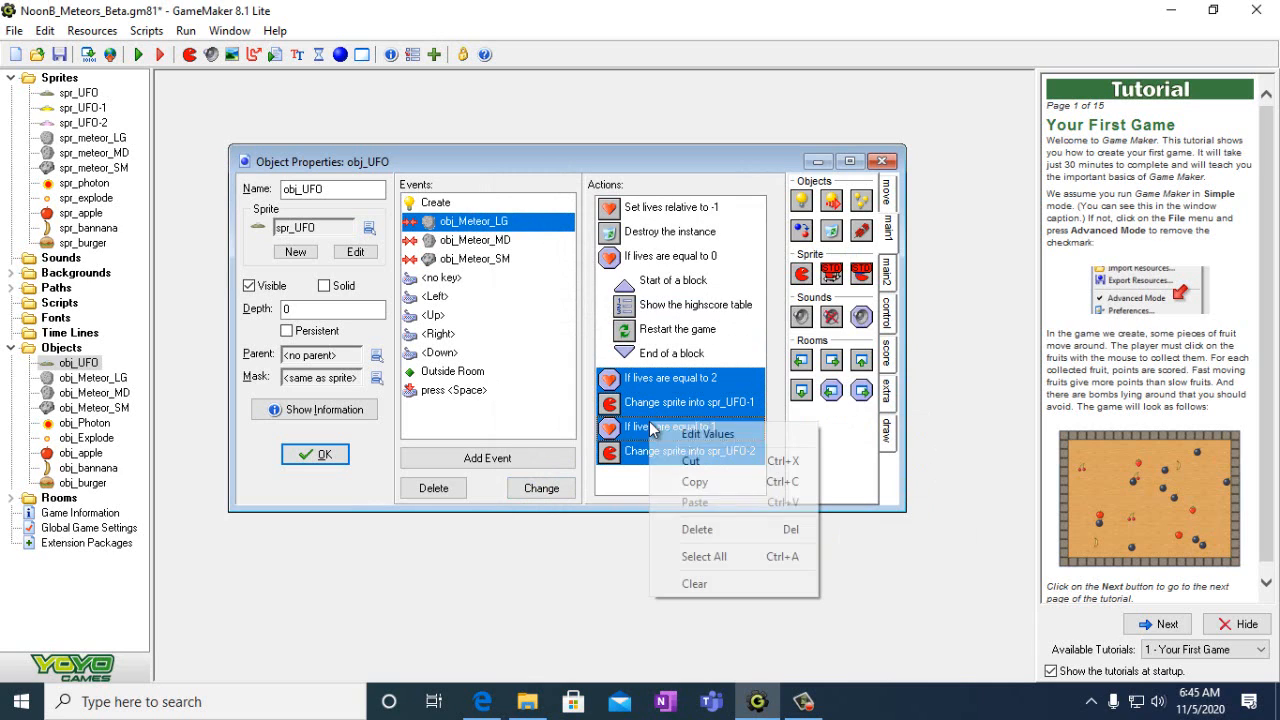
left_click(690, 482)
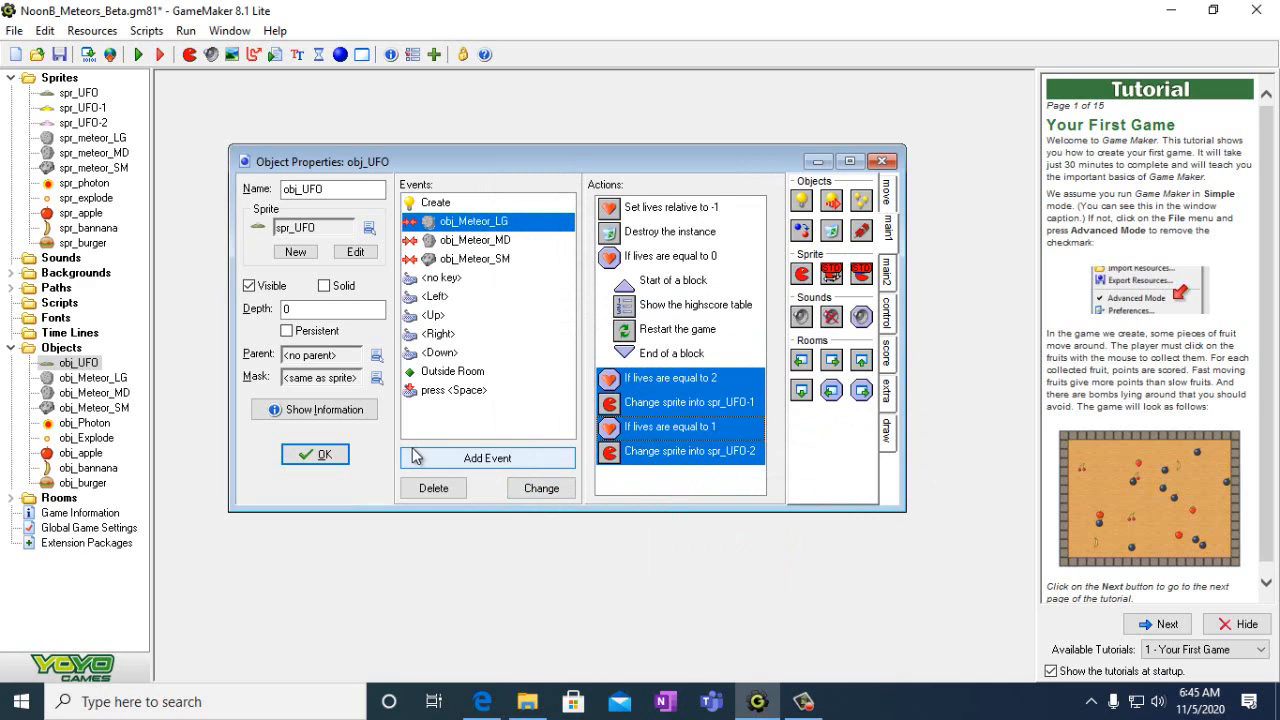
- Paste the four copied actions into the obj_Meteor_MD collision event and move End of a block directly below Restart the game
left_click(472, 240)
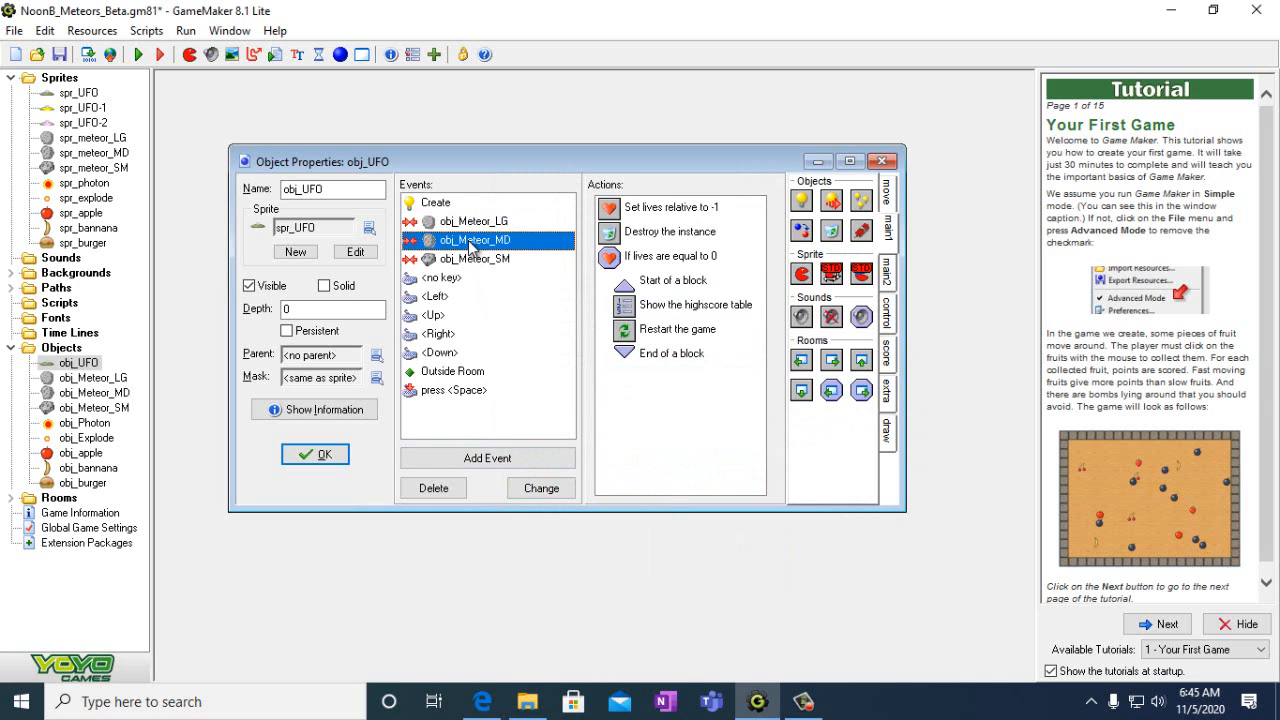
right_click(615, 400)
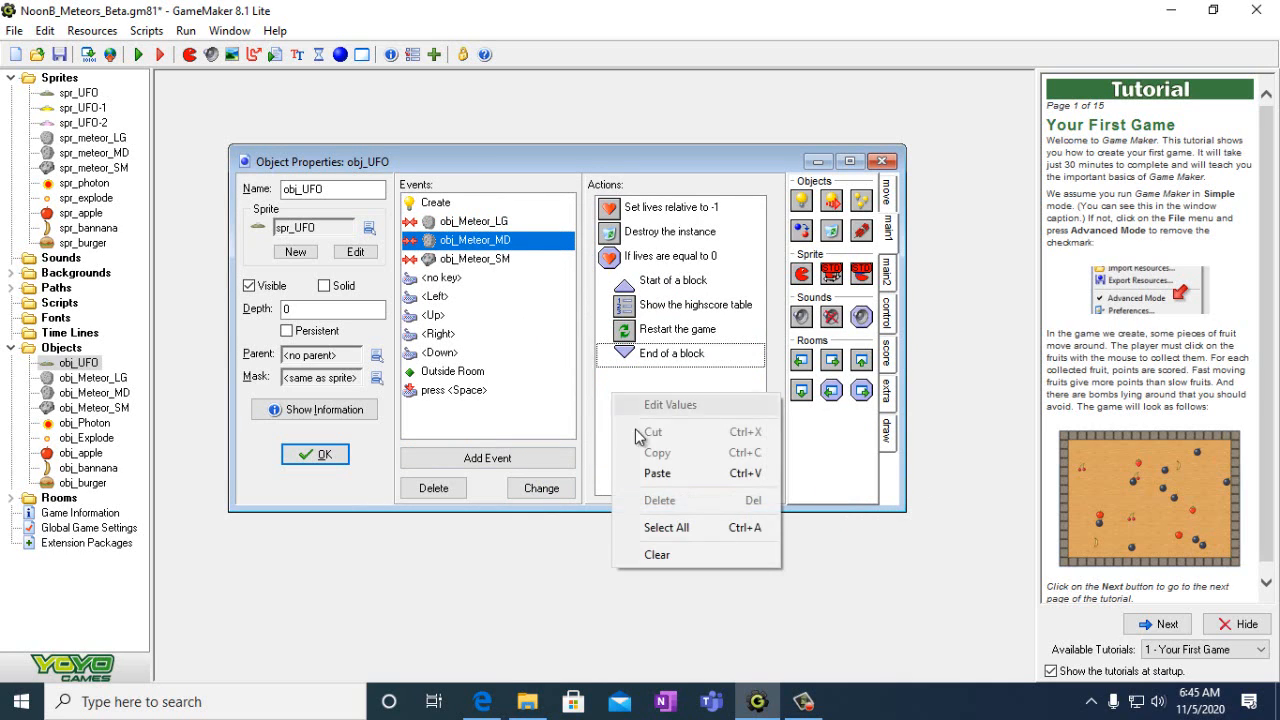
left_click(656, 474)
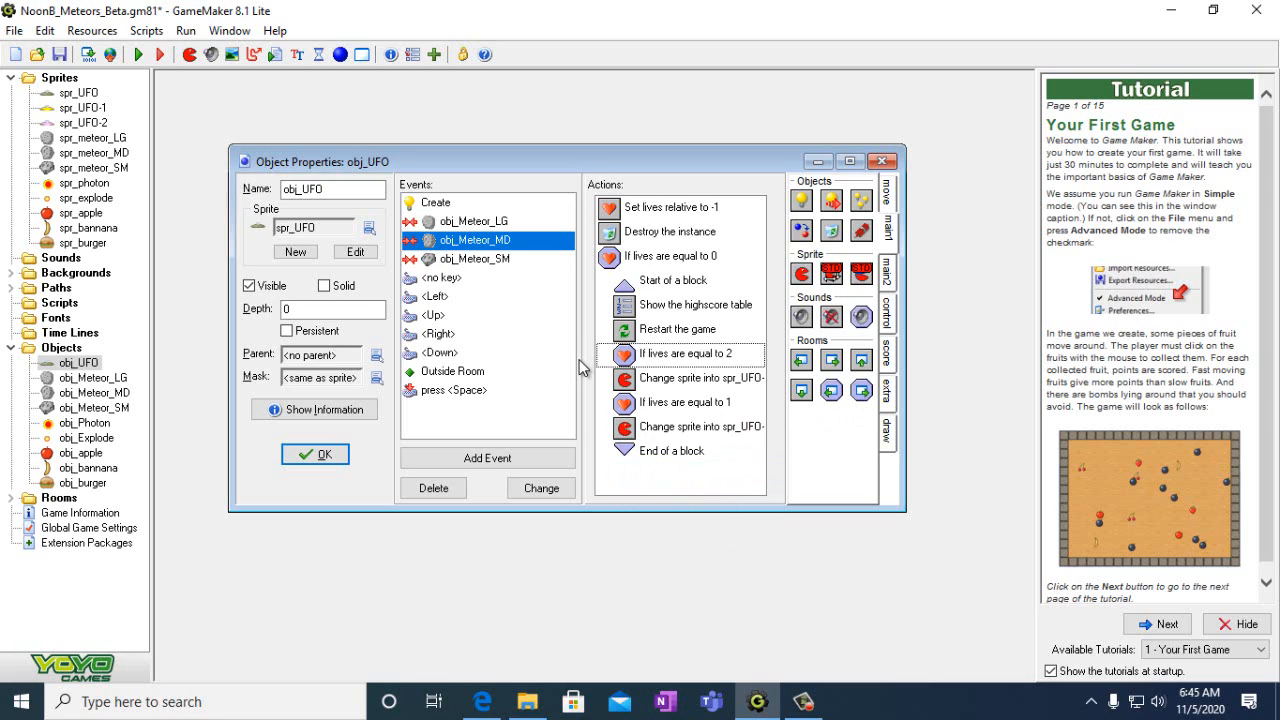
left_click(652, 450)
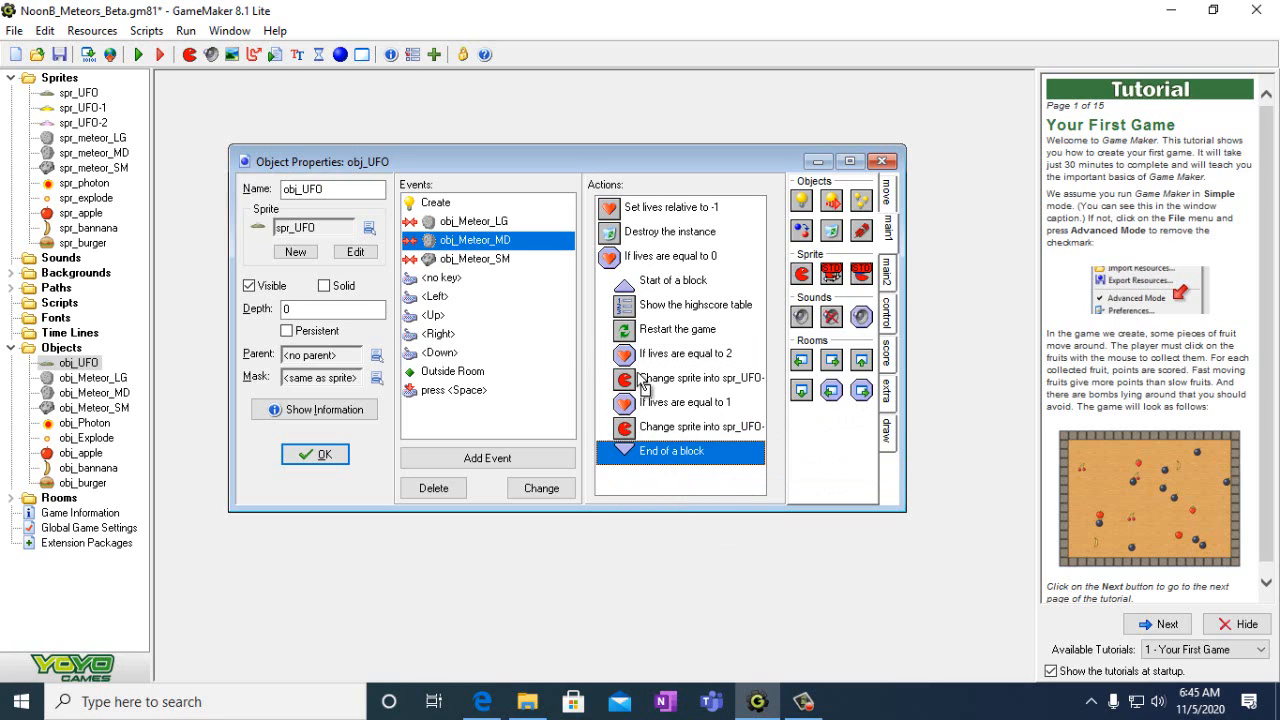
left_click_drag(643, 385, 645, 352)
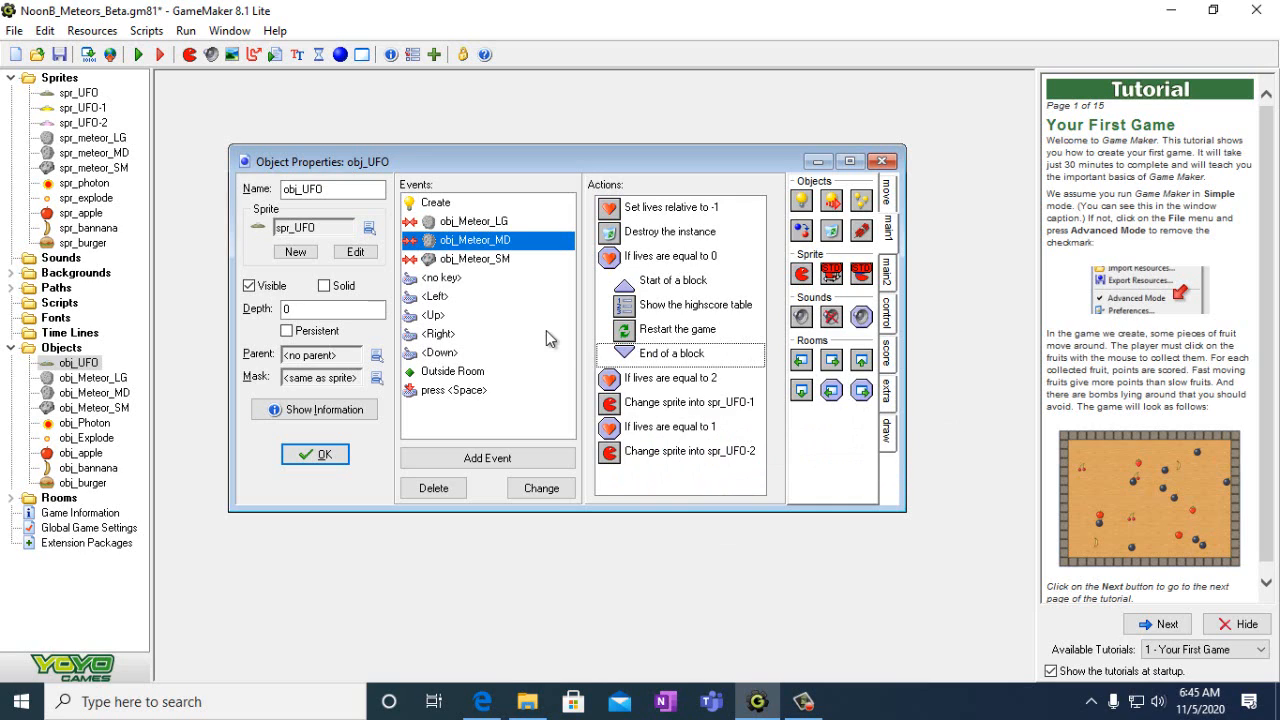
- Paste the same four actions into the obj_Meteor_SM collision event, keeping End of a block above the pasted lines
left_click(472, 260)
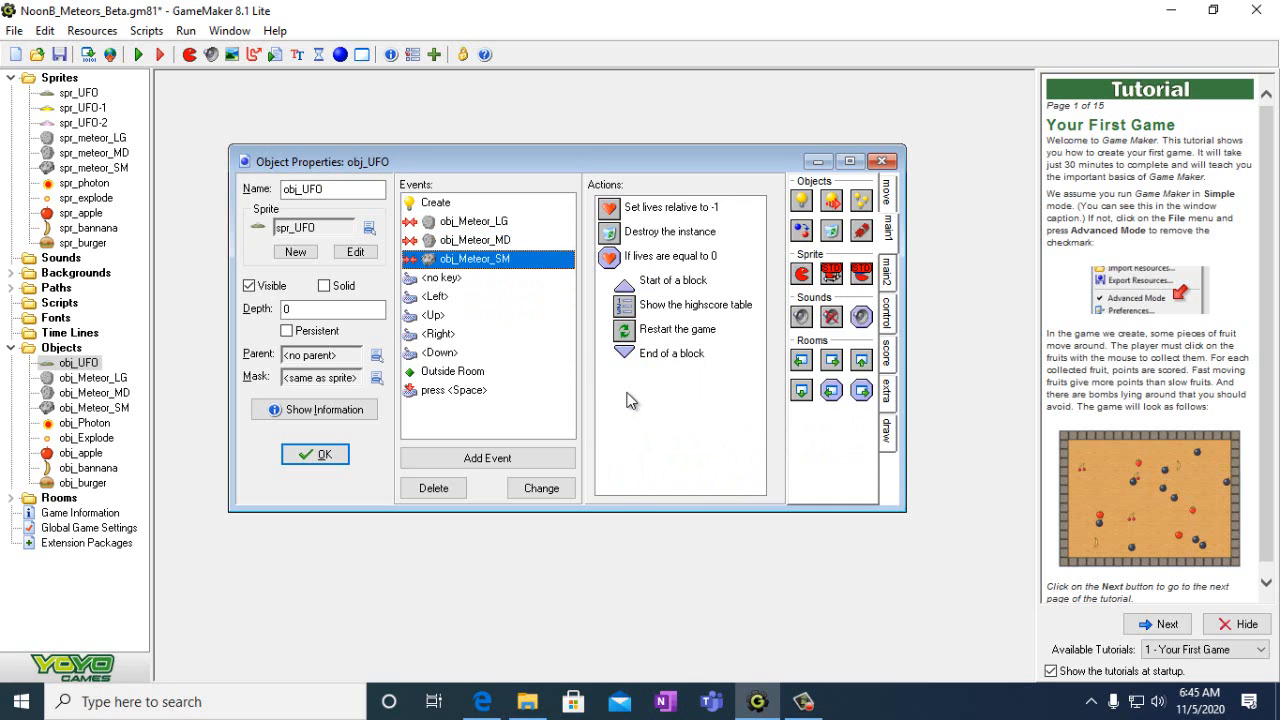
right_click(629, 400)
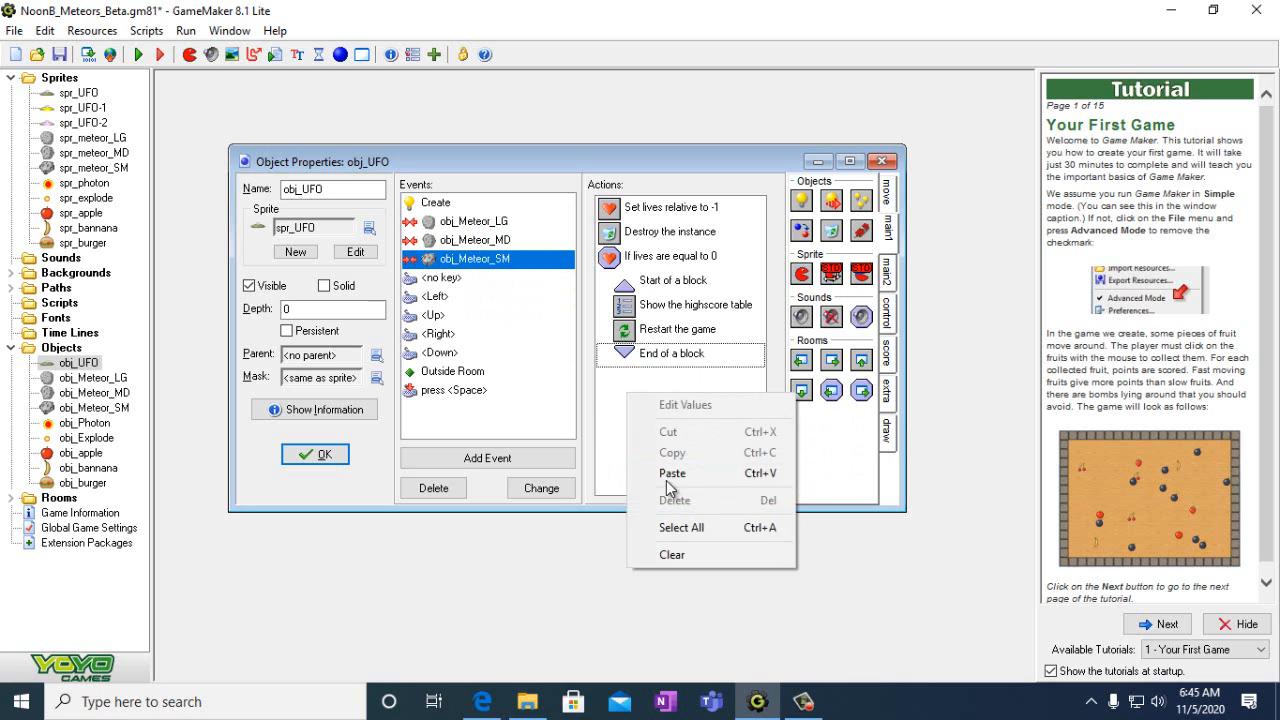
left_click(667, 481)
left_click_drag(630, 452, 630, 356)
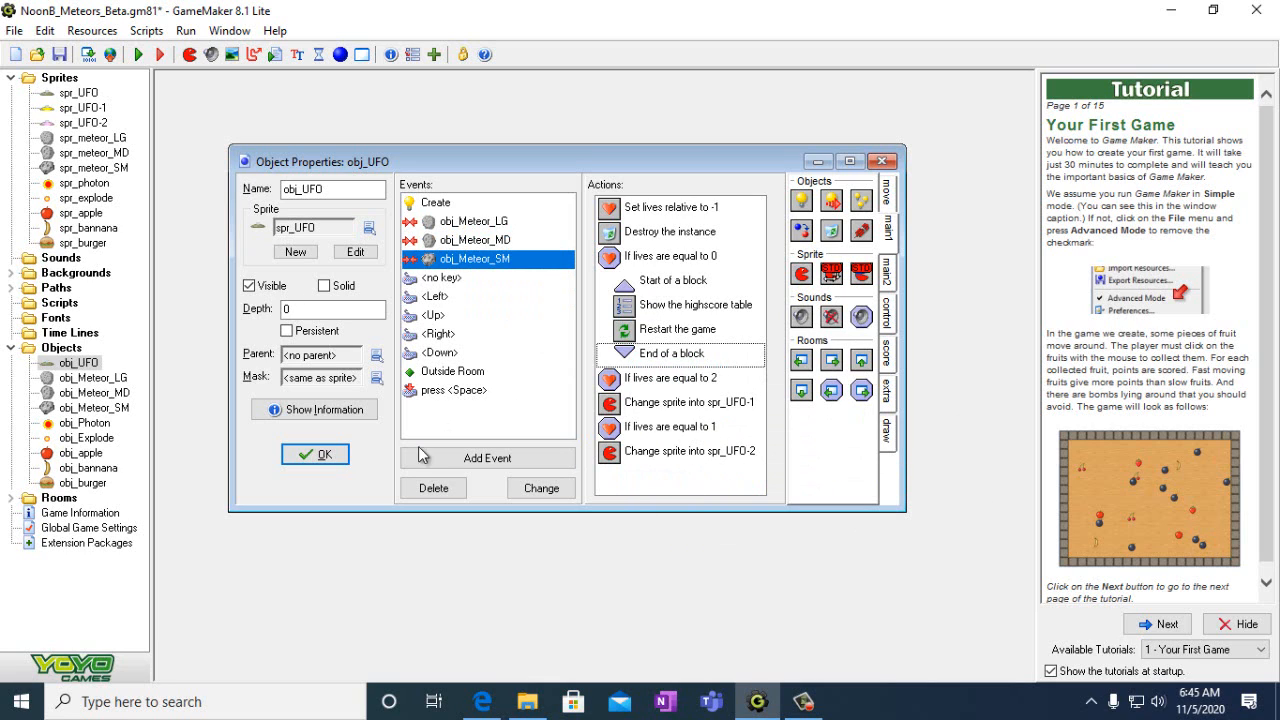
- Accept the obj_UFO property changes and save the game project
left_click(318, 455)
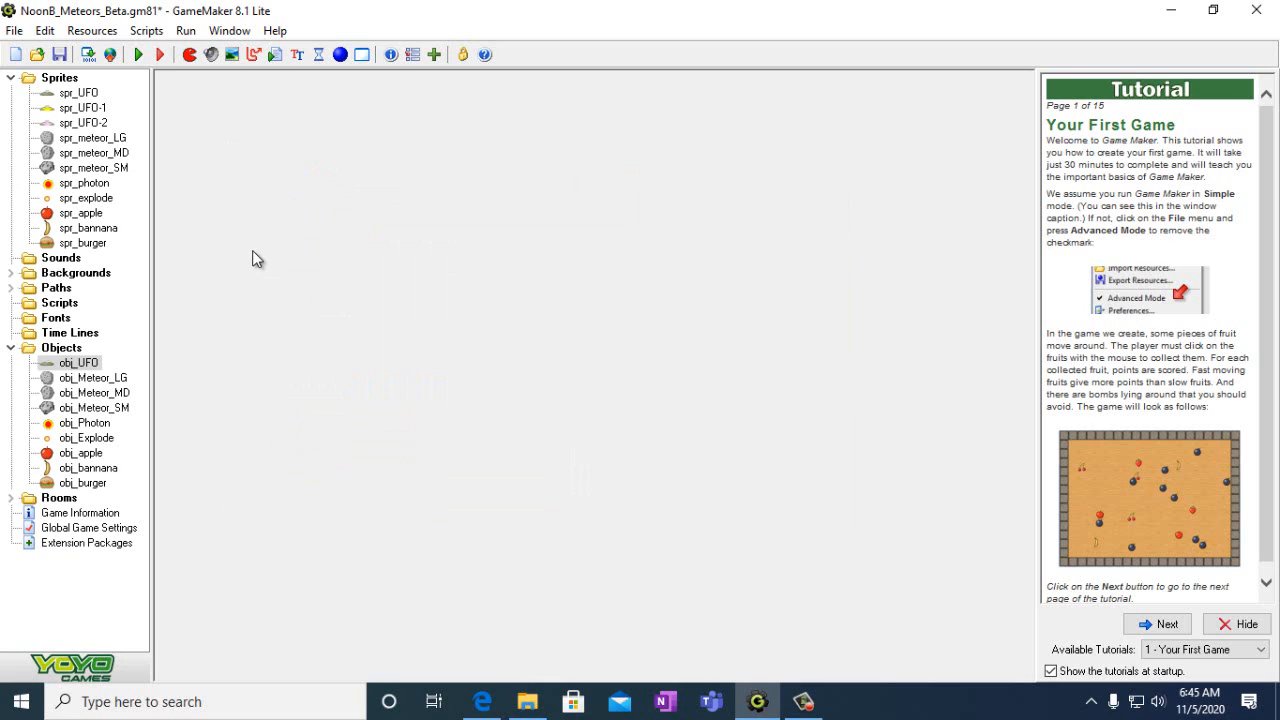
left_click(14, 30)
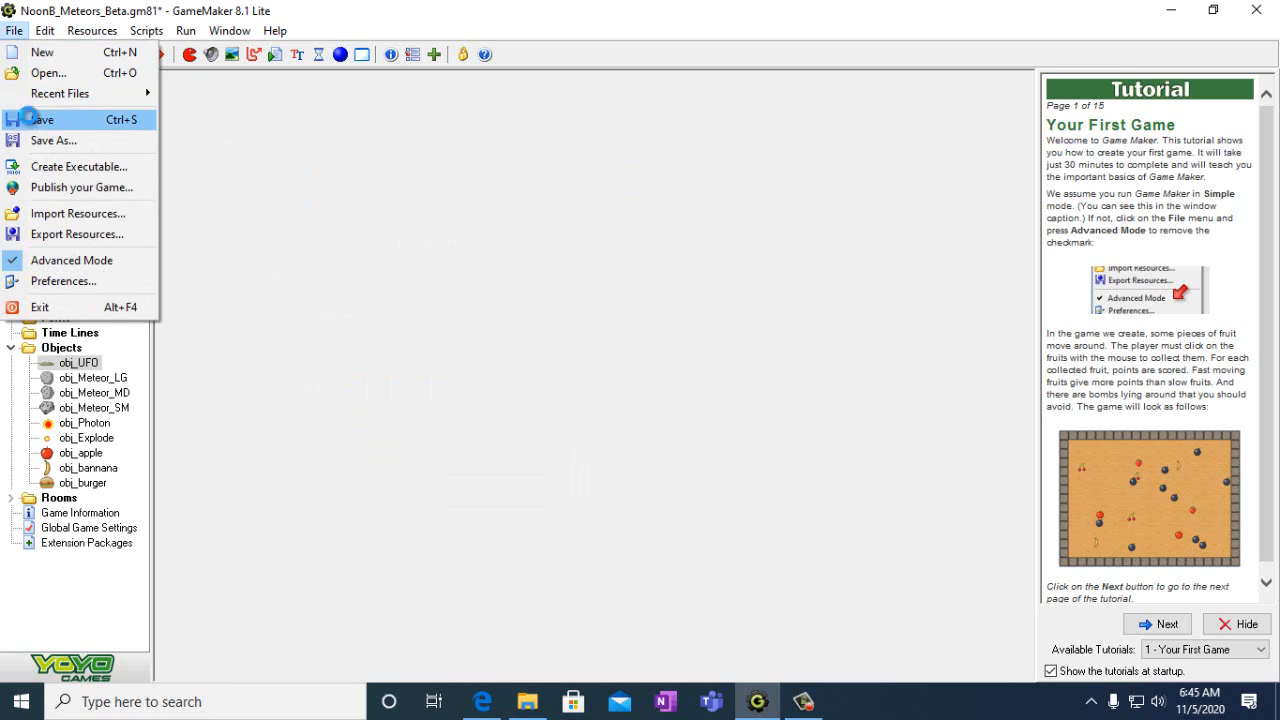
left_click(28, 119)
- Run the game and test play it, flying the UFO around the room and firing photons
left_click(139, 54)
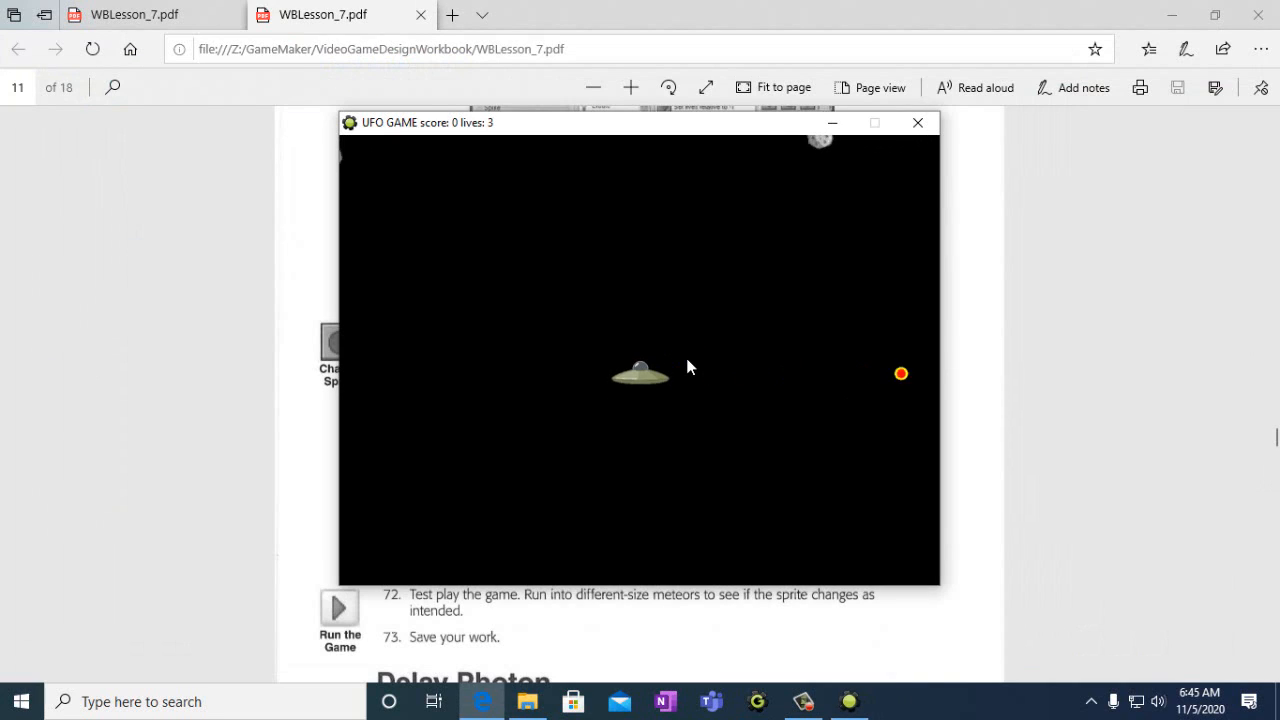
key("Up")
key("Left")
key("space")
key("space")
key("Right")
key("space")
key("space")
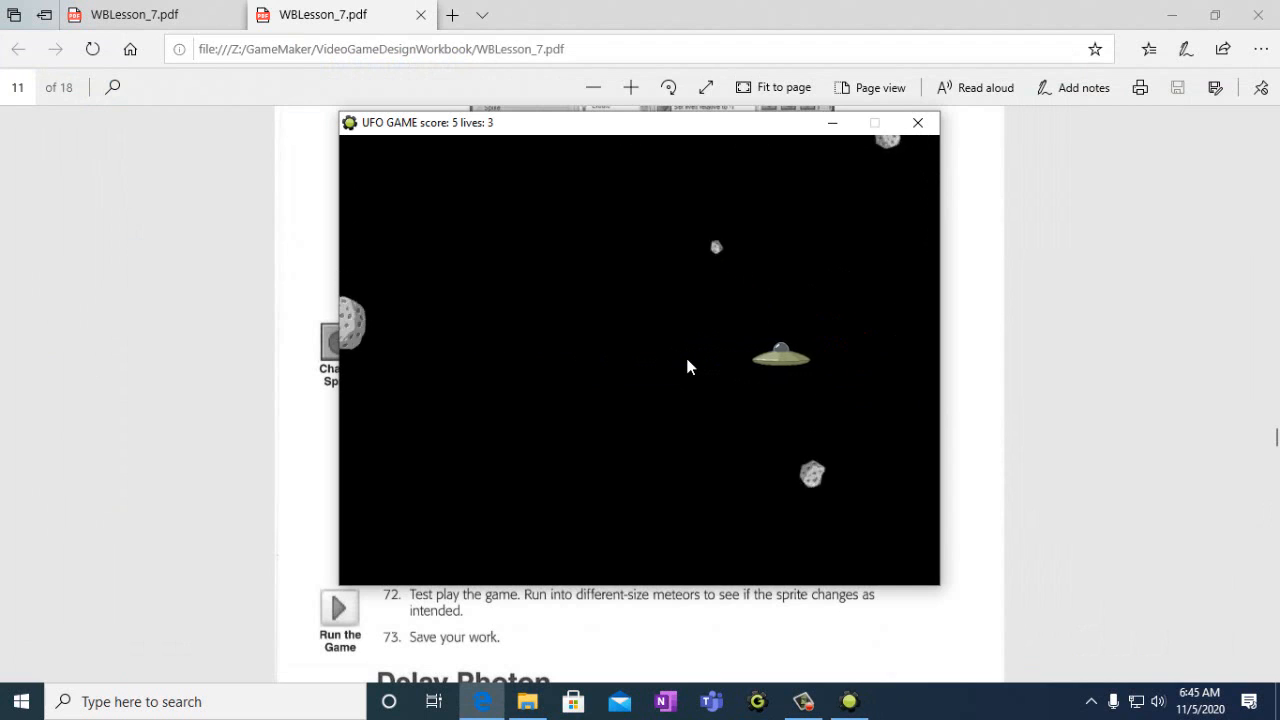
key("Left")
key("Up")
key("Left")
key("space")
key("space")
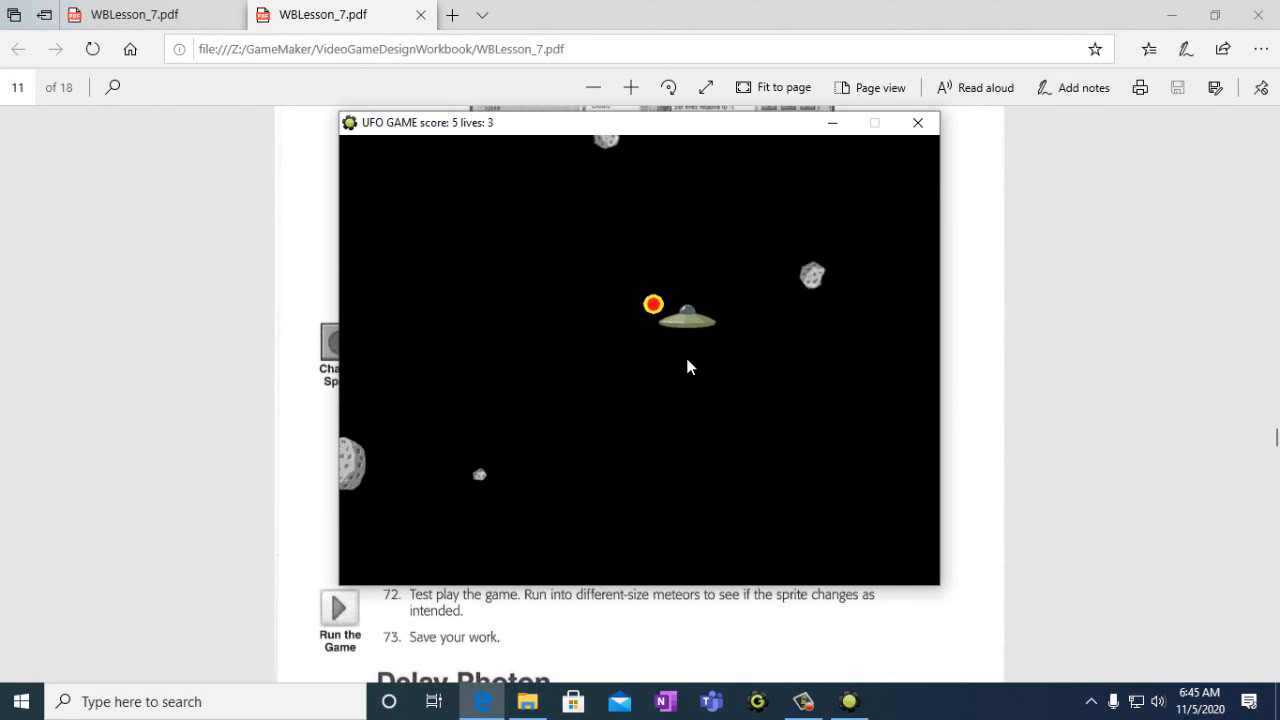
key("space")
key("space")
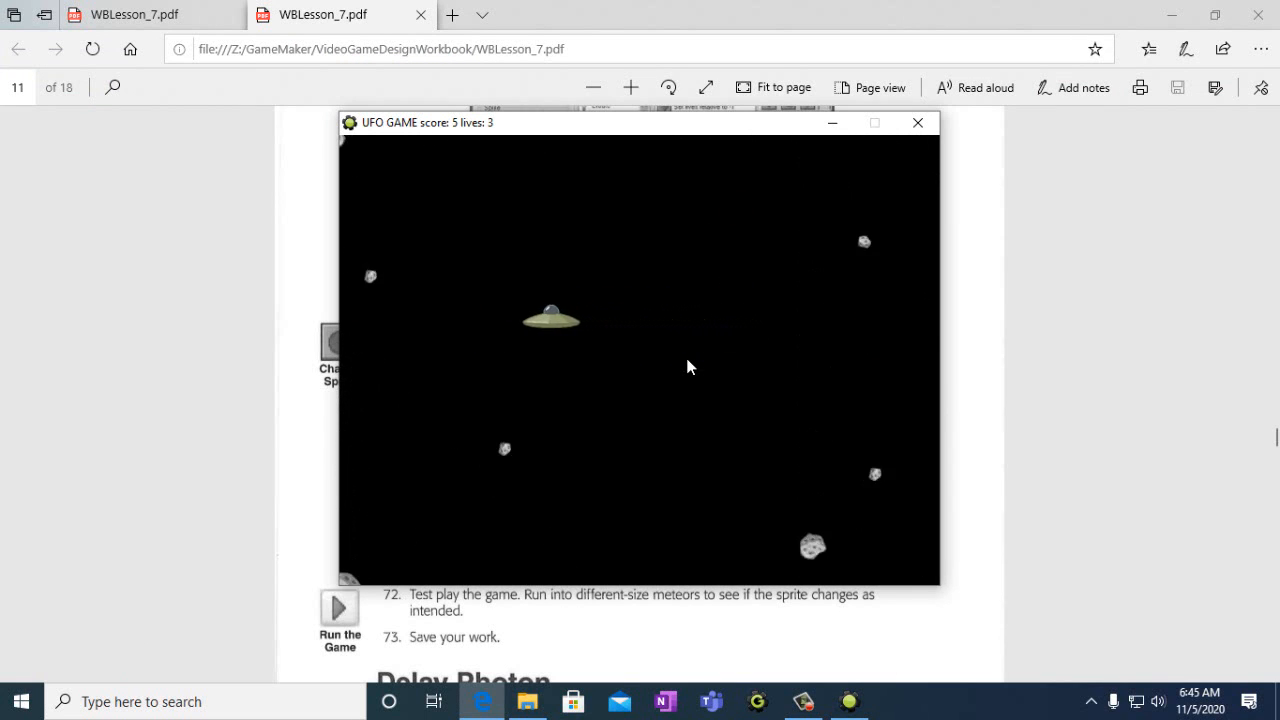
- Steer the UFO into meteors until all lives are lost to test the sprite changes, and close the high-score table and game
key("Right")
key("Left")
key("Right")
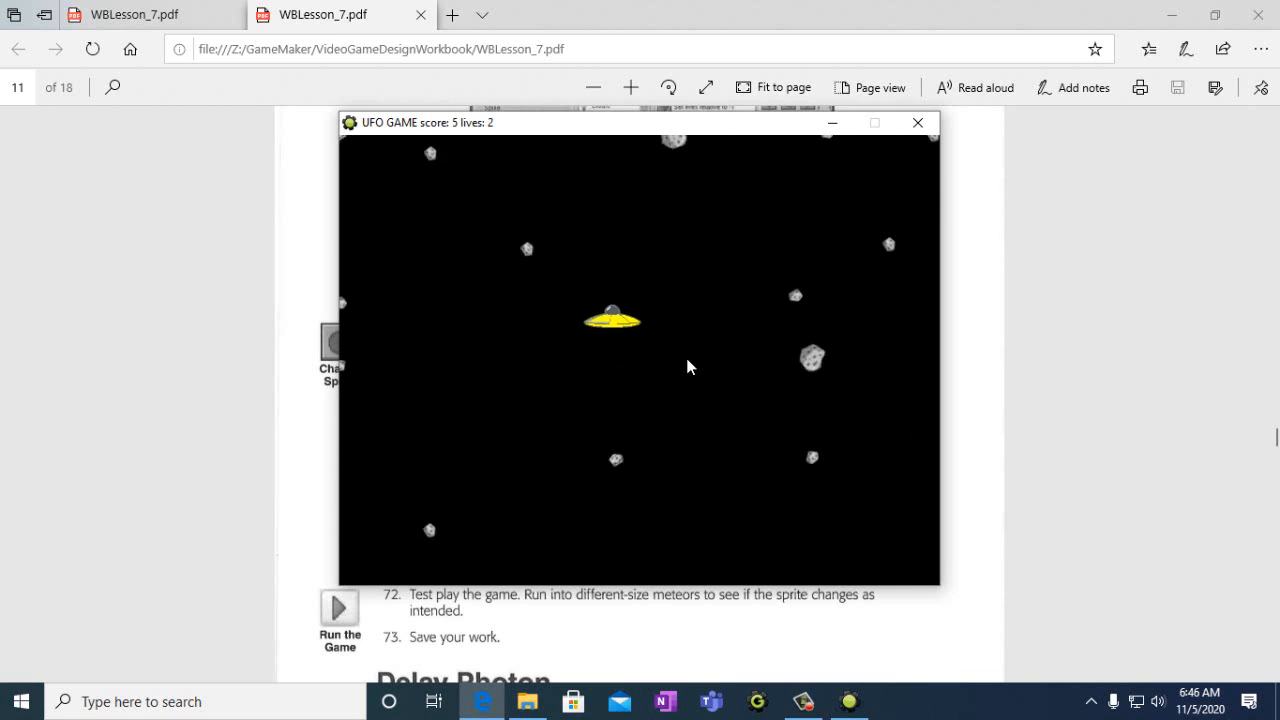
key("Left")
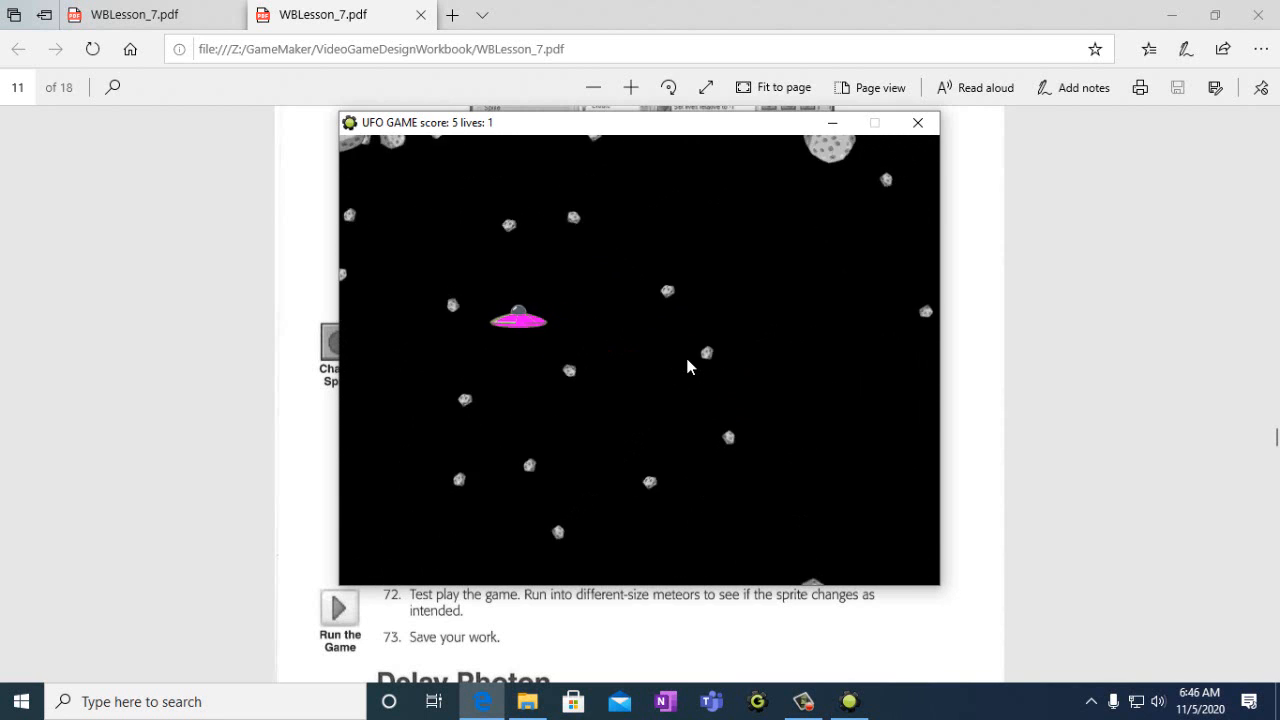
key("Right")
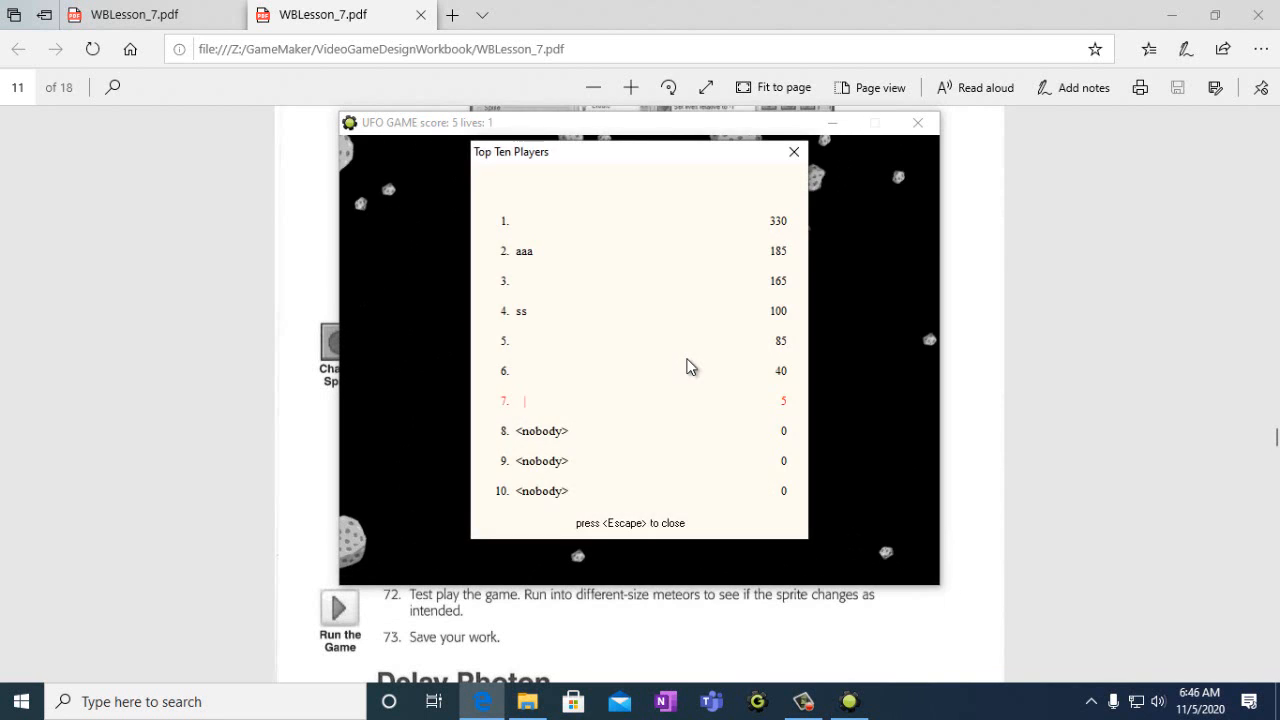
left_click(794, 152)
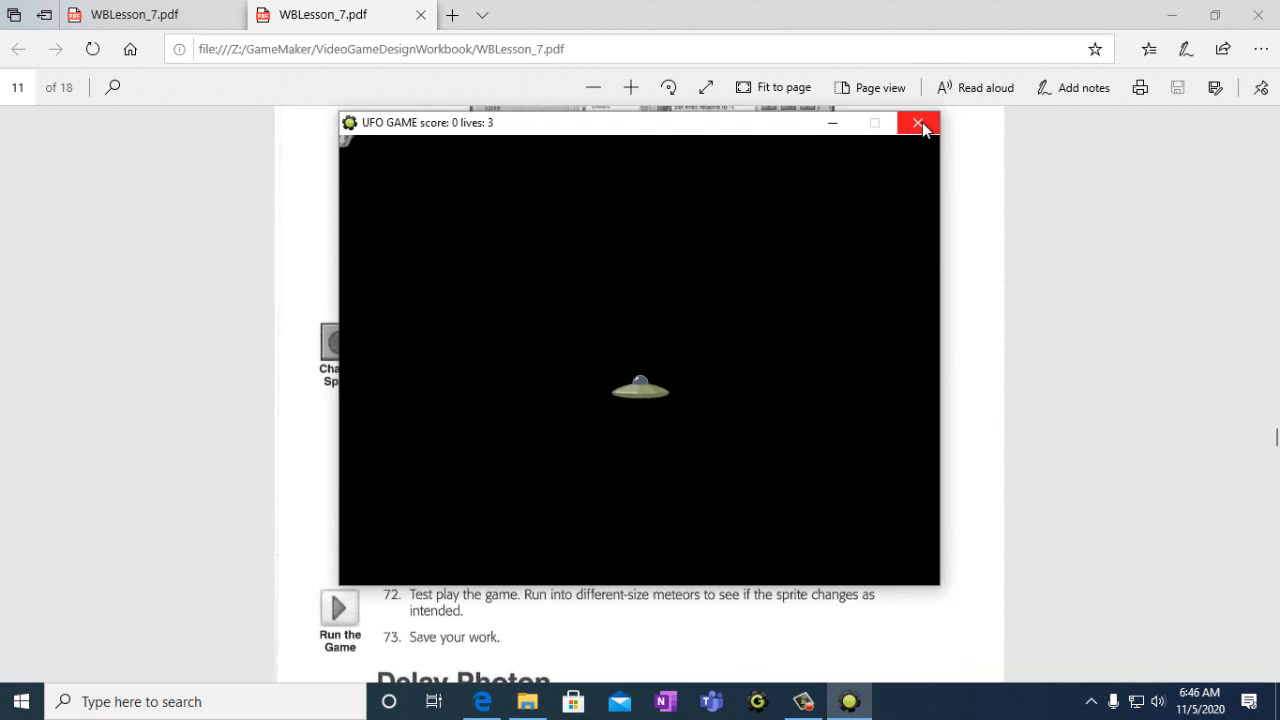
left_click(919, 123)
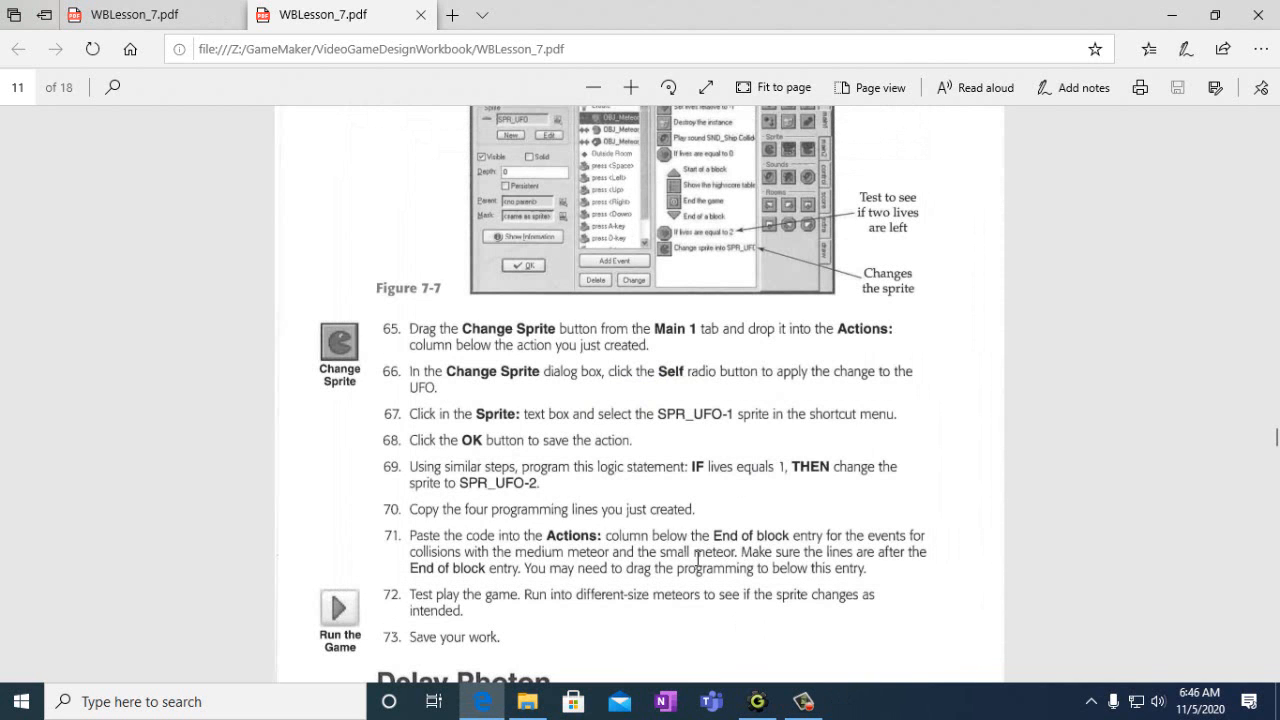
- Read the workbook's Delay Photon section, steps 74 to 77, and the Set Alarm figure 7-8
scroll(686, 531, "down", 5)
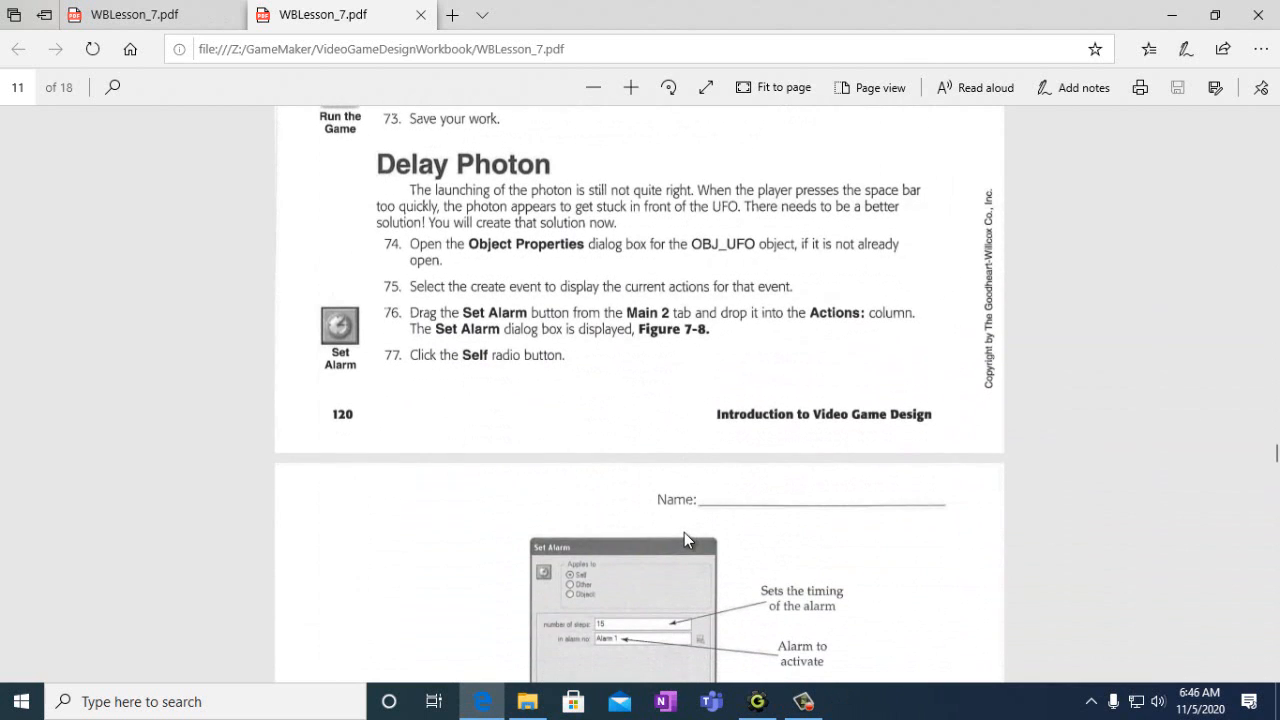
scroll(684, 532, "down", 1)
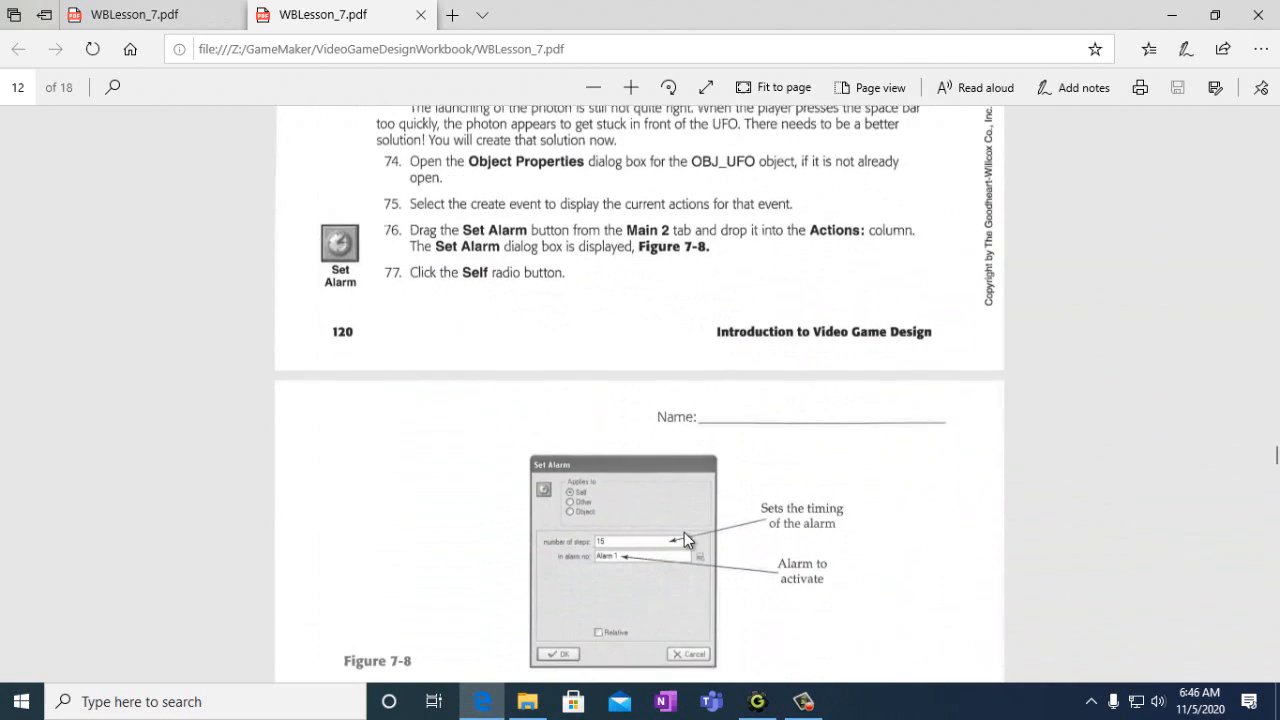
scroll(684, 532, "up", 1)
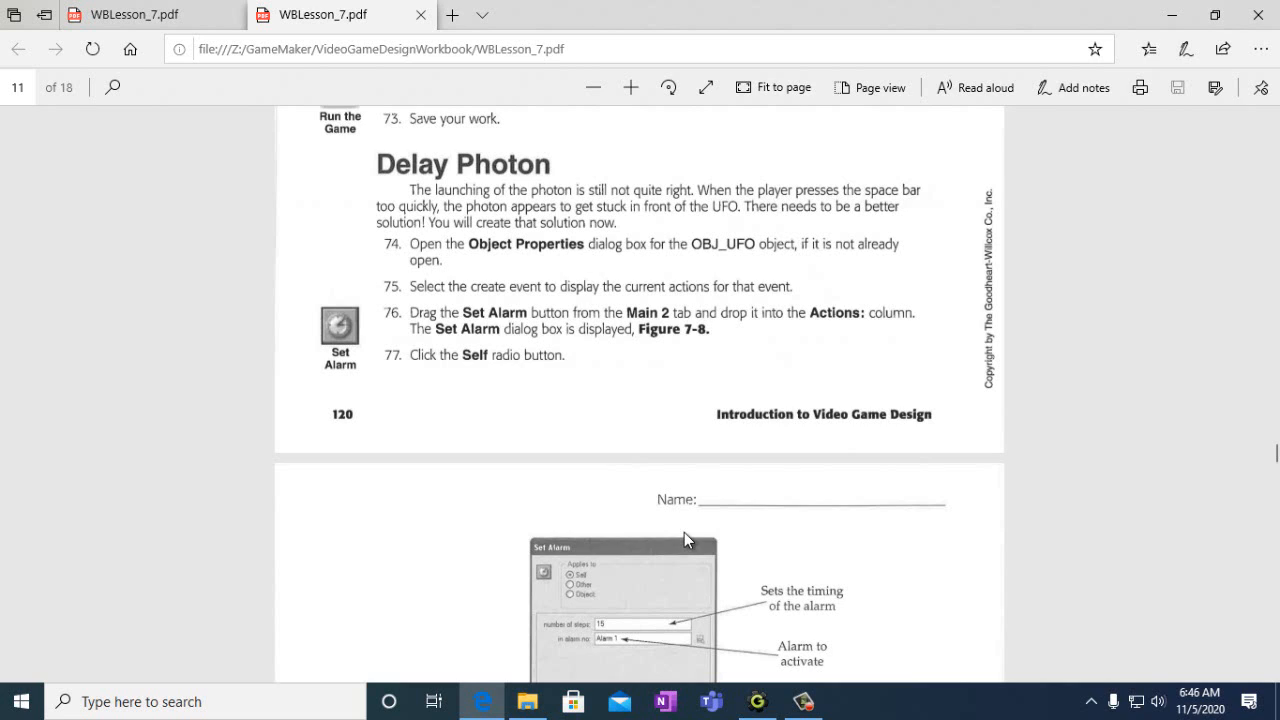
left_click(803, 701)
left_click(1186, 627)
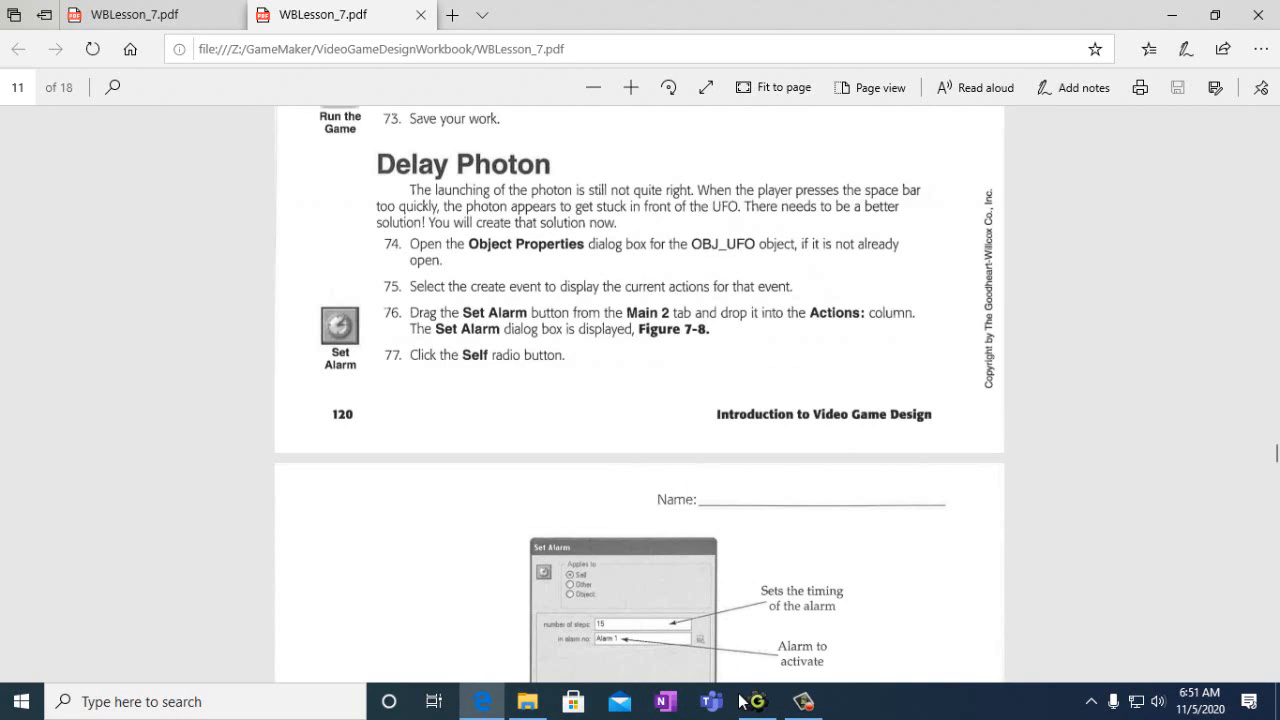
mouse_move(742, 705)
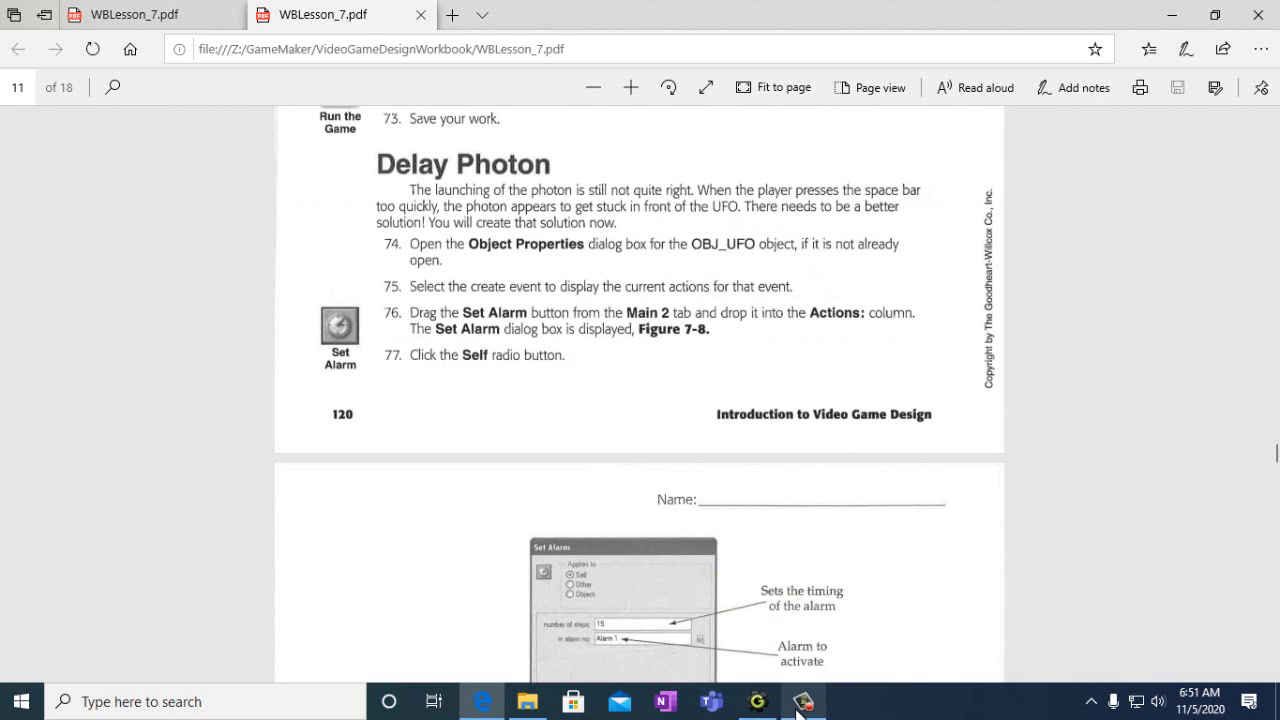
- Switch to GameMaker and add a Set Alarm action to obj_UFO's Create event, applied to Self, with 15 steps in Alarm 1
left_click(757, 701)
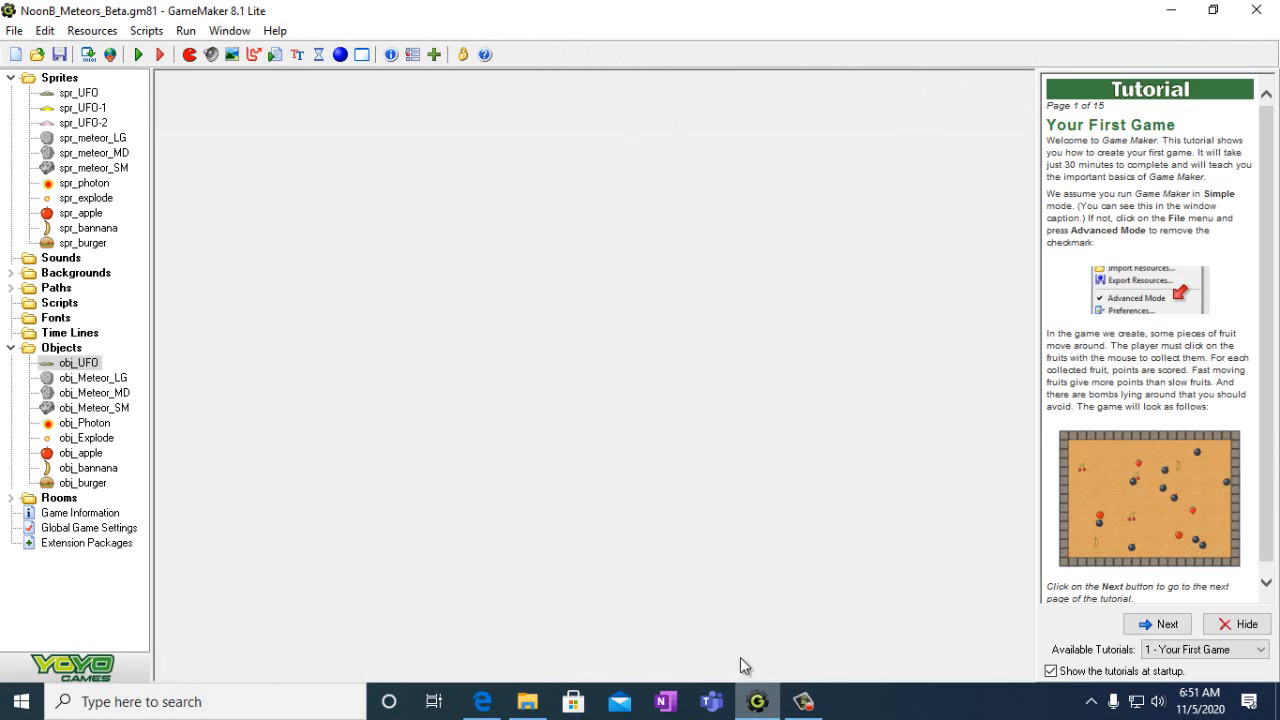
double_click(82, 364)
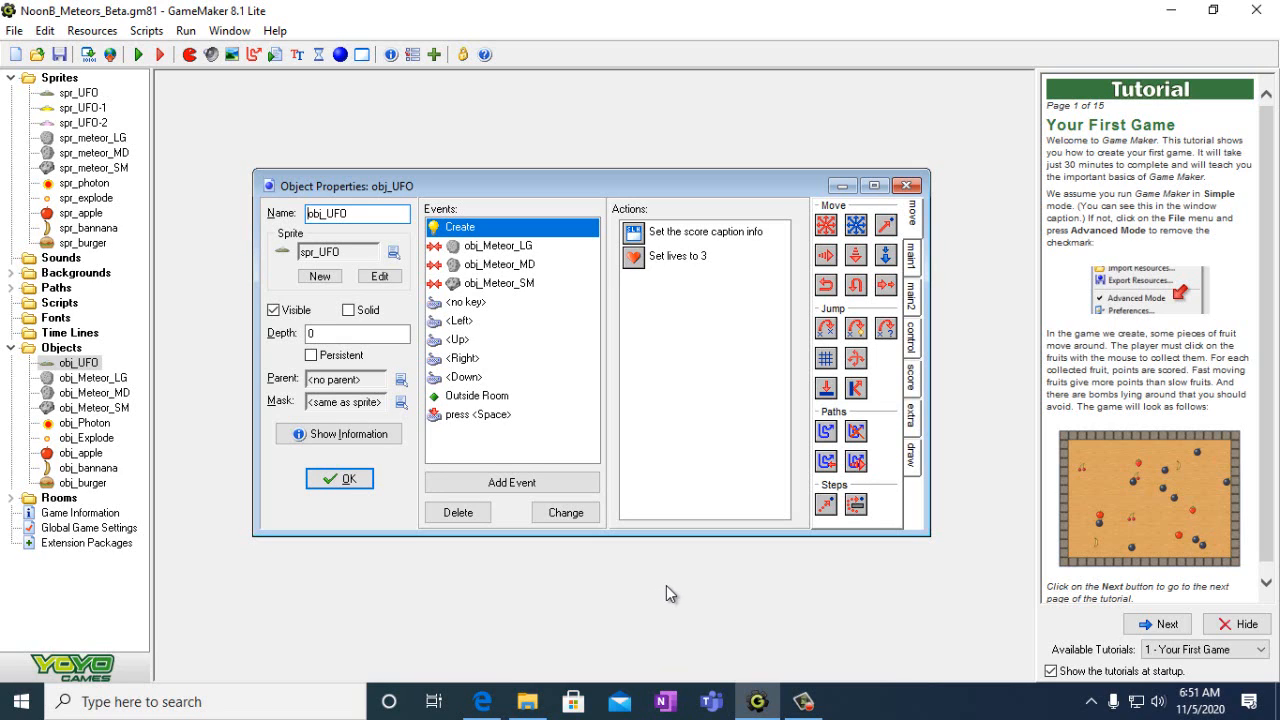
left_click(912, 303)
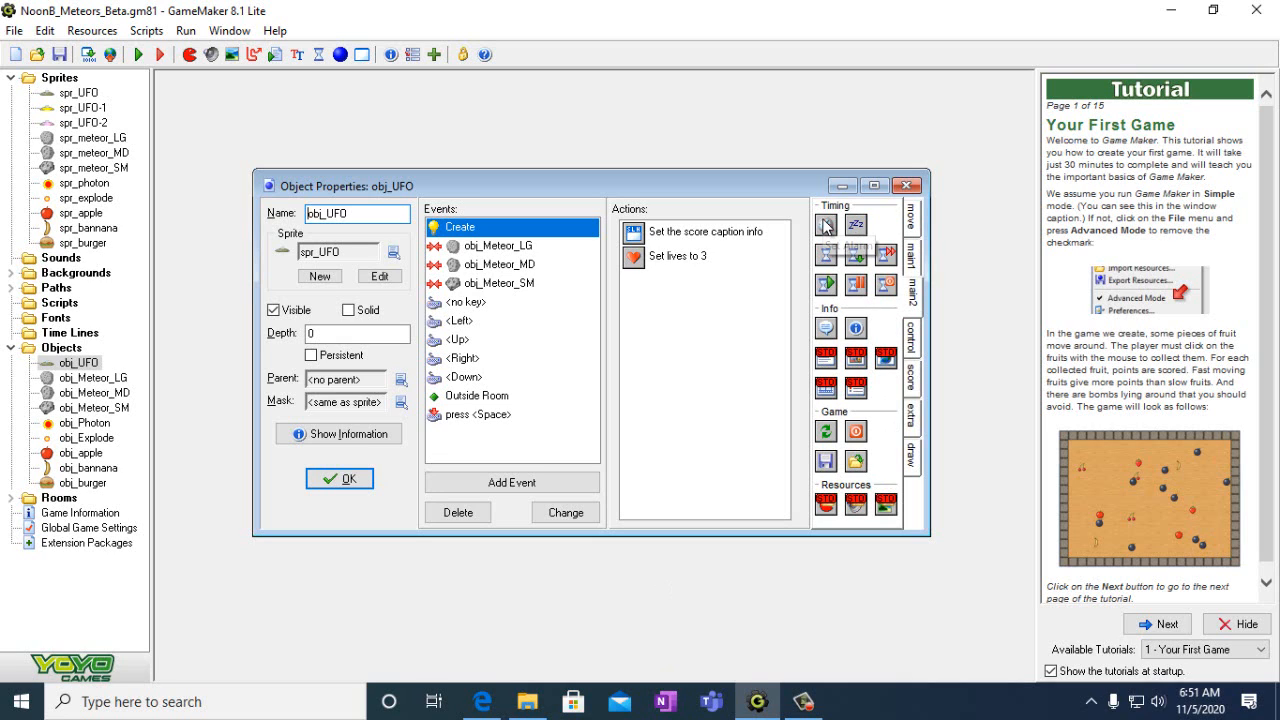
left_click_drag(825, 226, 700, 302)
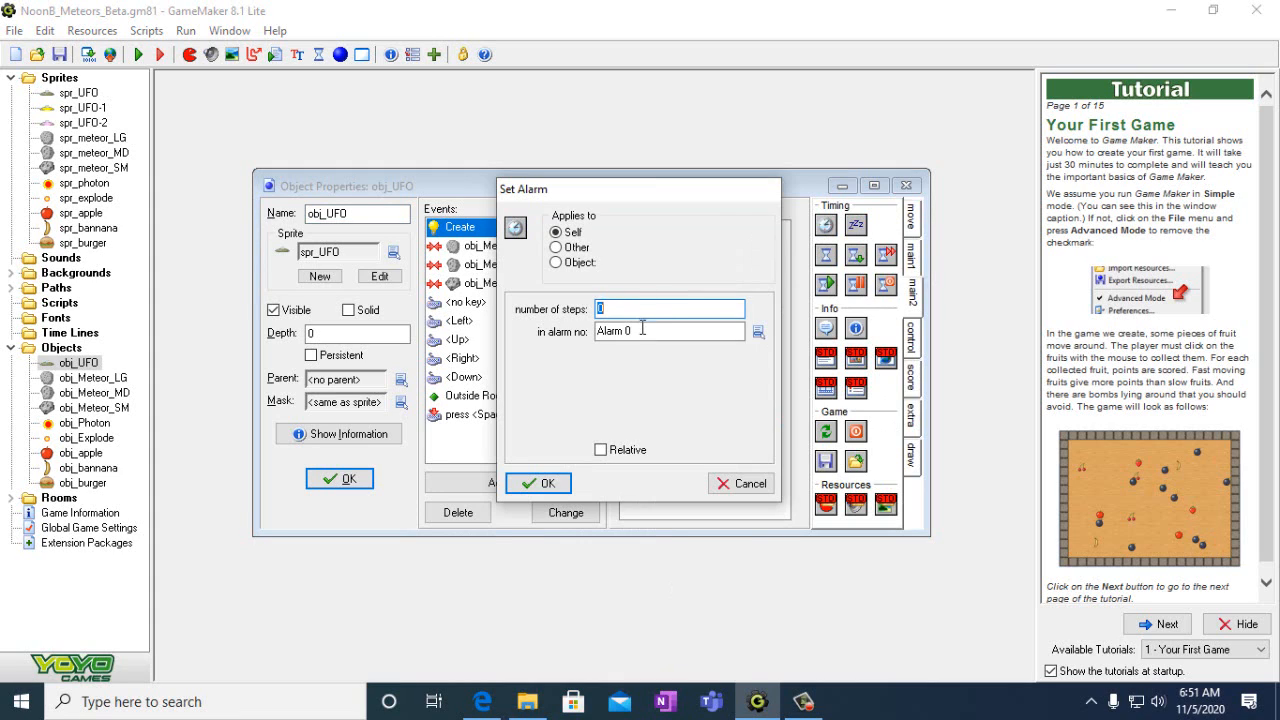
type("15")
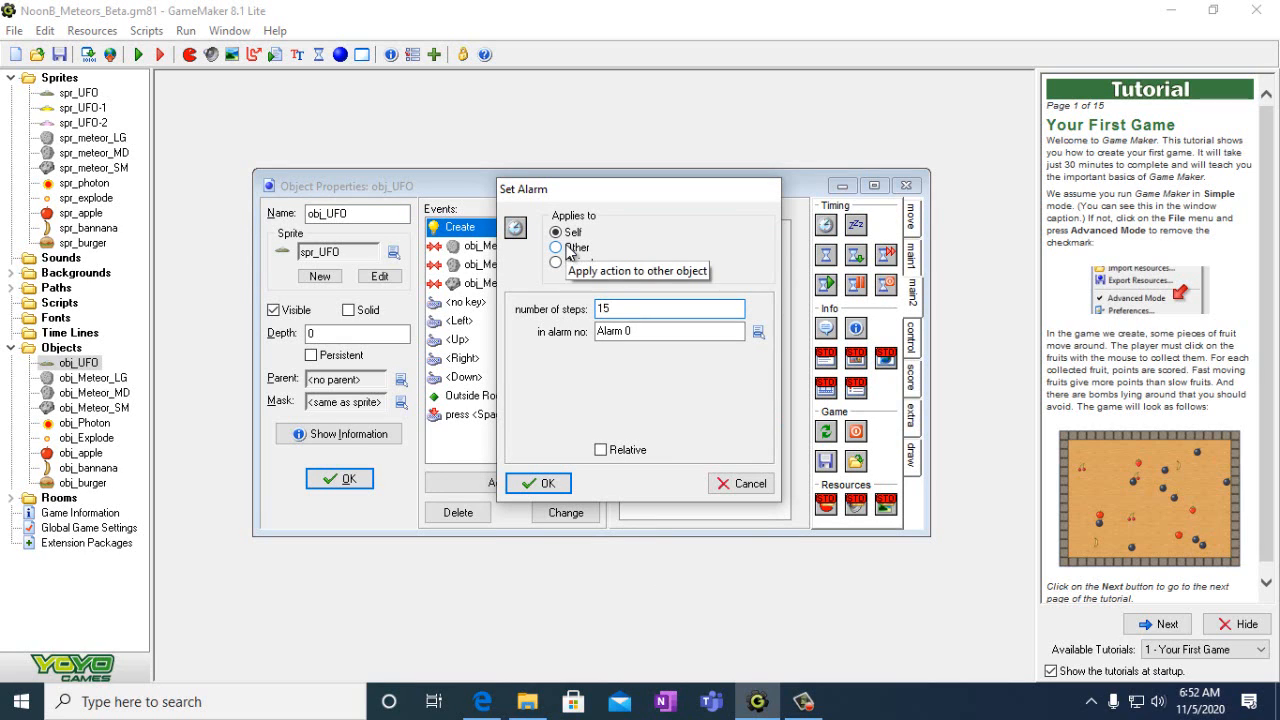
left_click(758, 335)
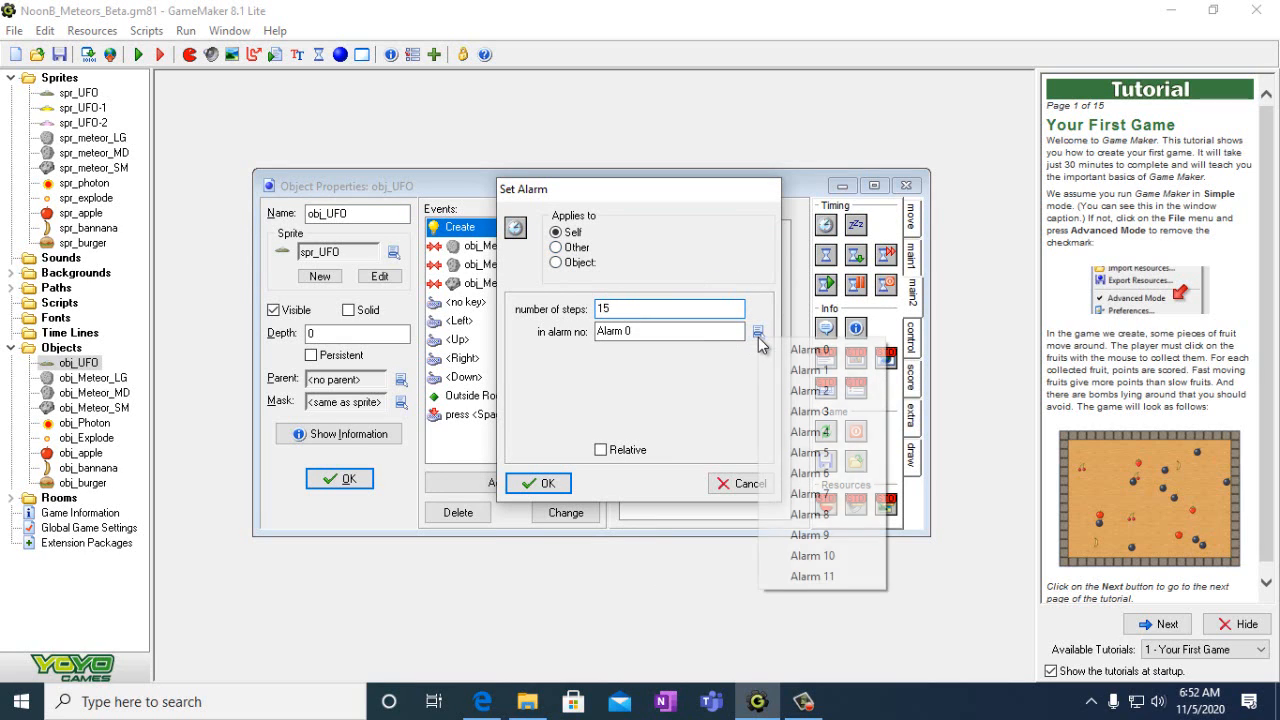
left_click(805, 370)
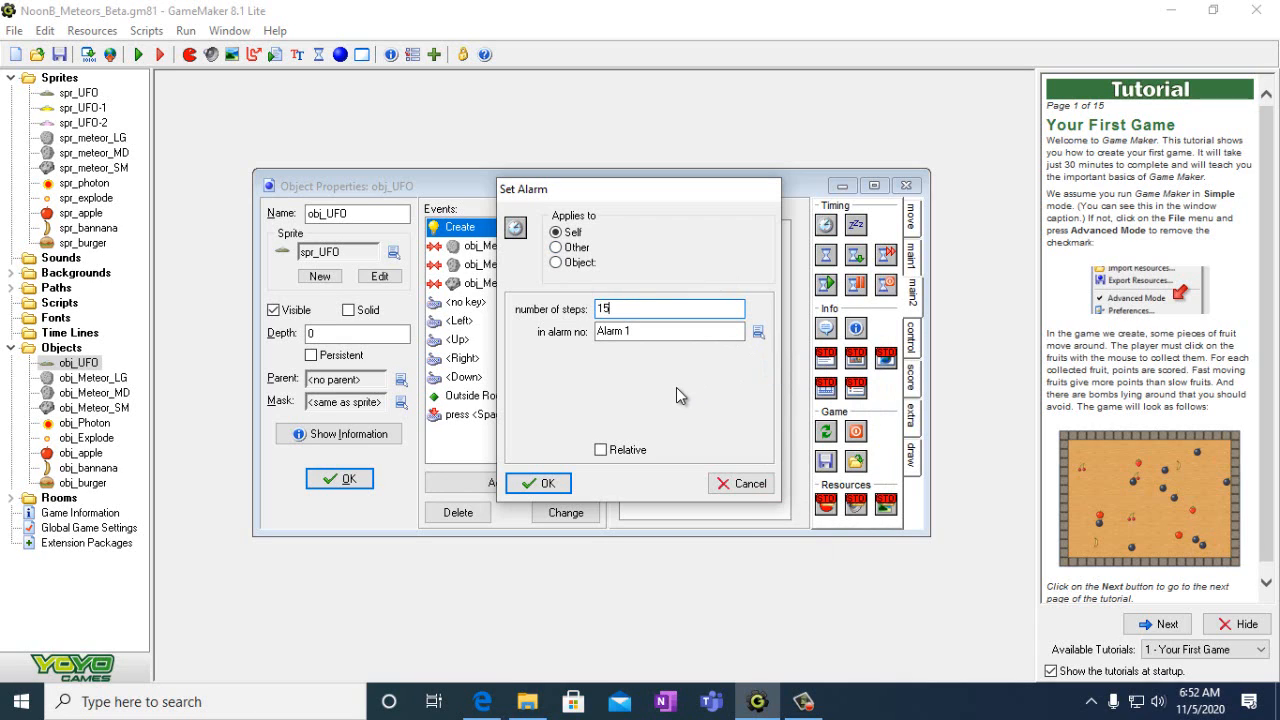
left_click(543, 484)
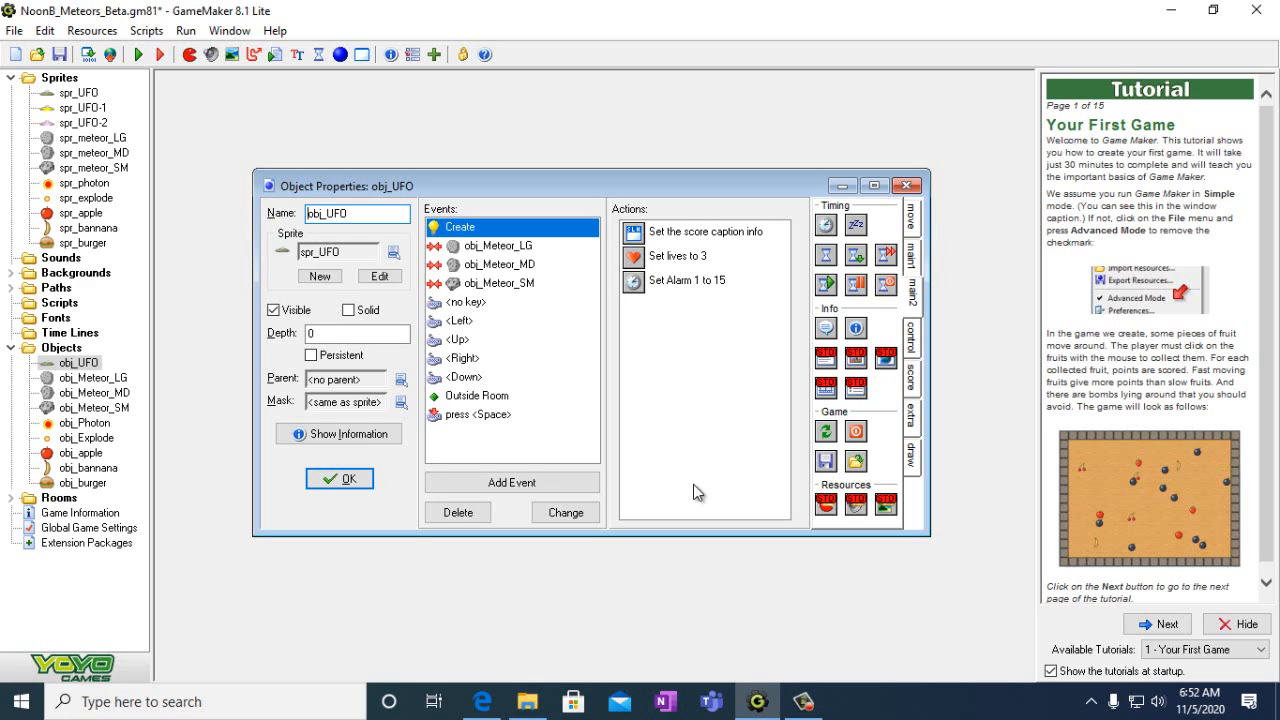
- Add an Alarm 1 event to obj_UFO
left_click(548, 484)
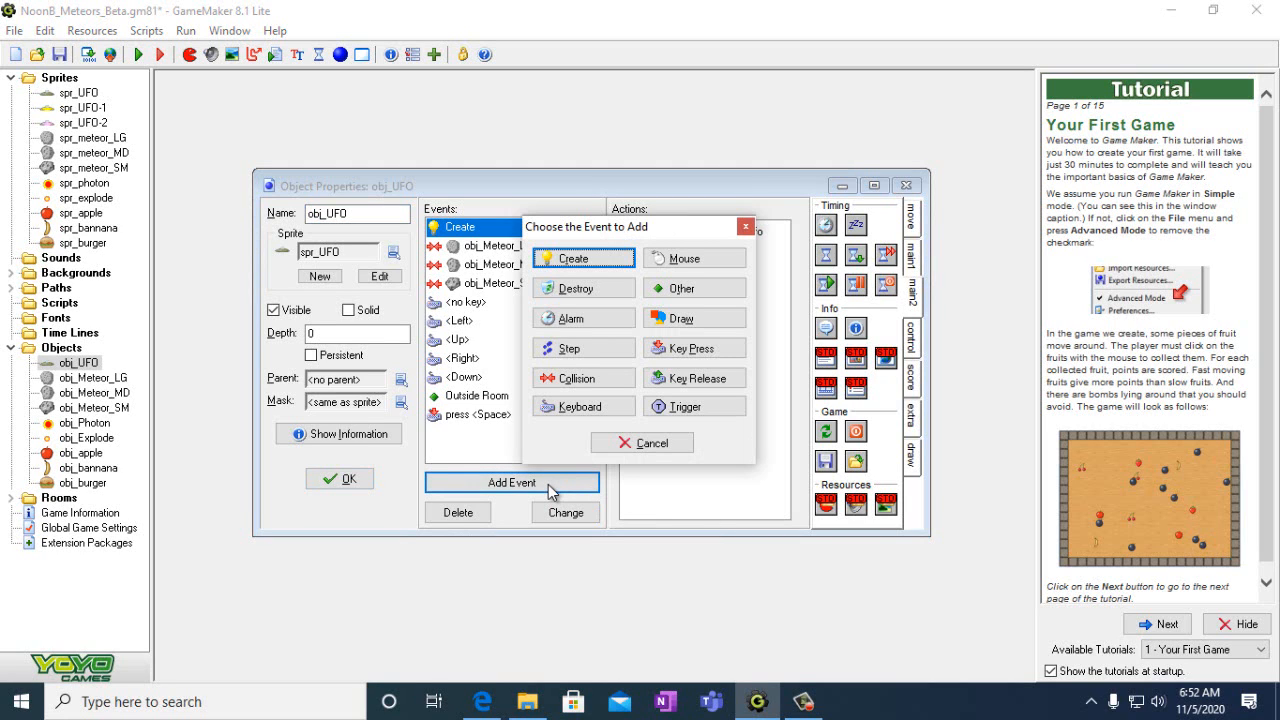
left_click(574, 320)
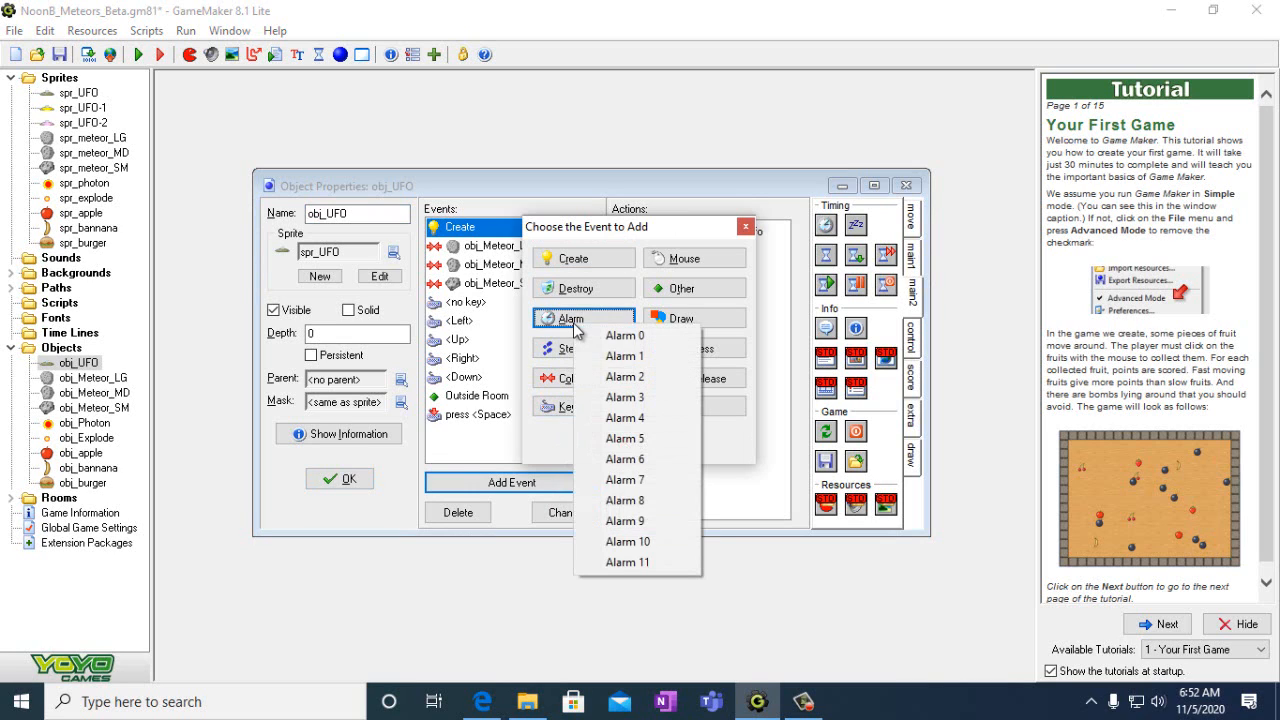
left_click(612, 356)
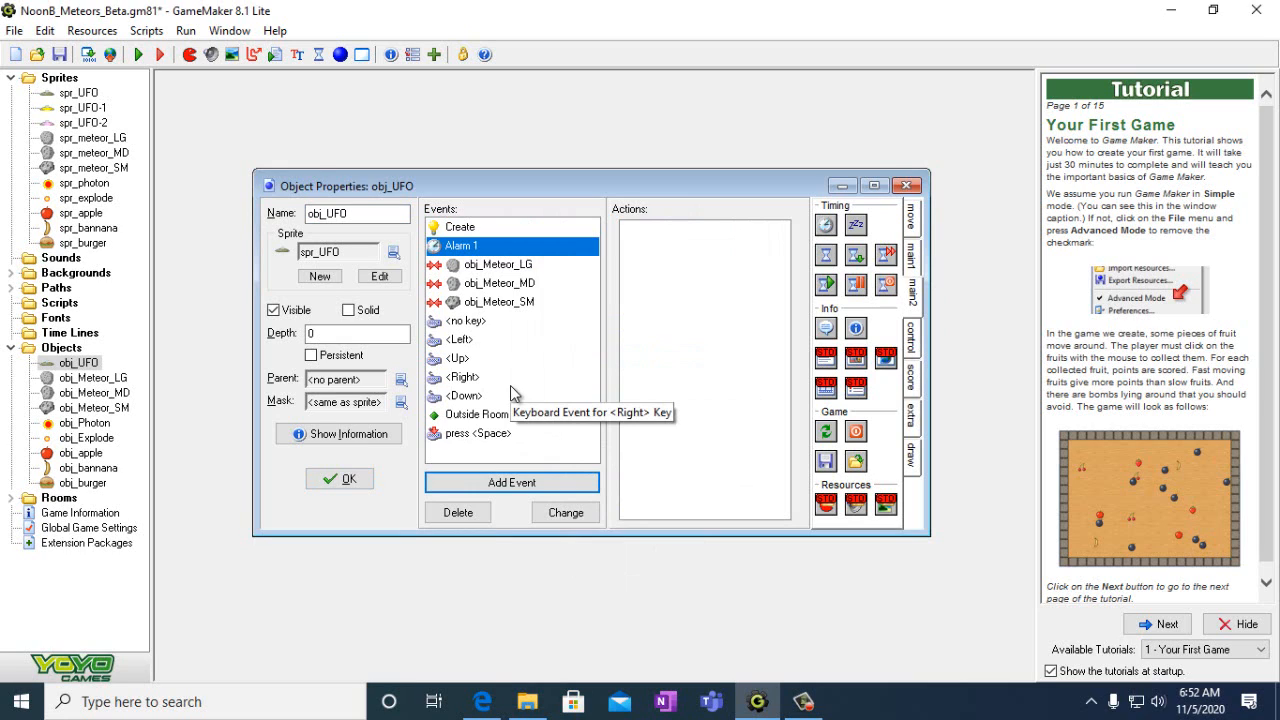
- Add a Set Variable action to obj_UFO's Alarm 1 event, applied to Self, with variable VAR_Fire and value 1
left_click(911, 340)
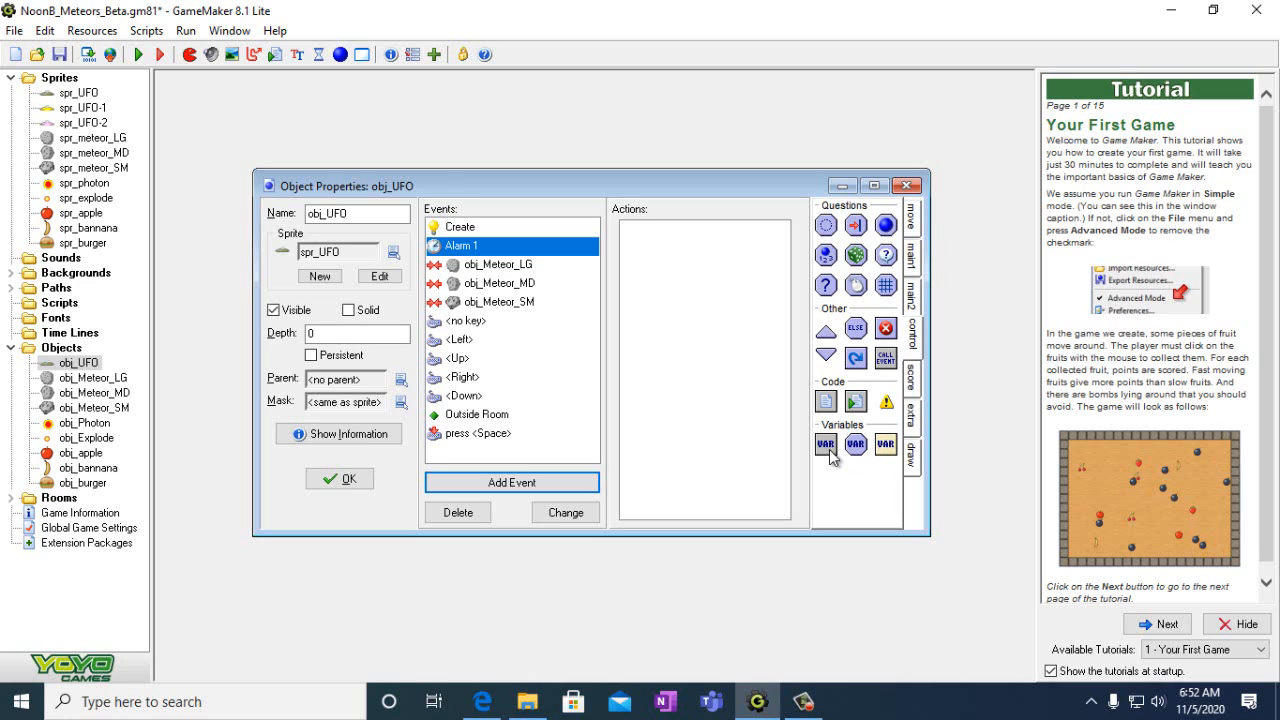
left_click_drag(830, 452, 690, 284)
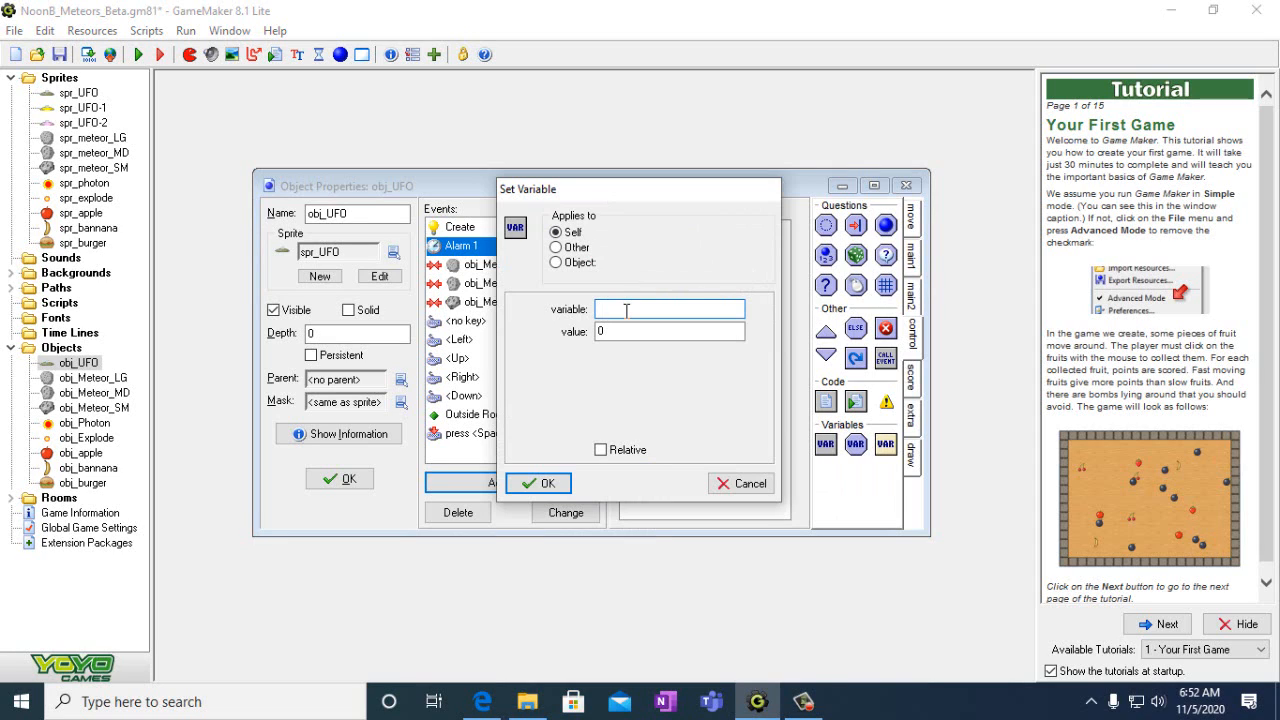
type("V")
type("AR")
type("_")
type("l")
type("ire")
left_click(613, 334)
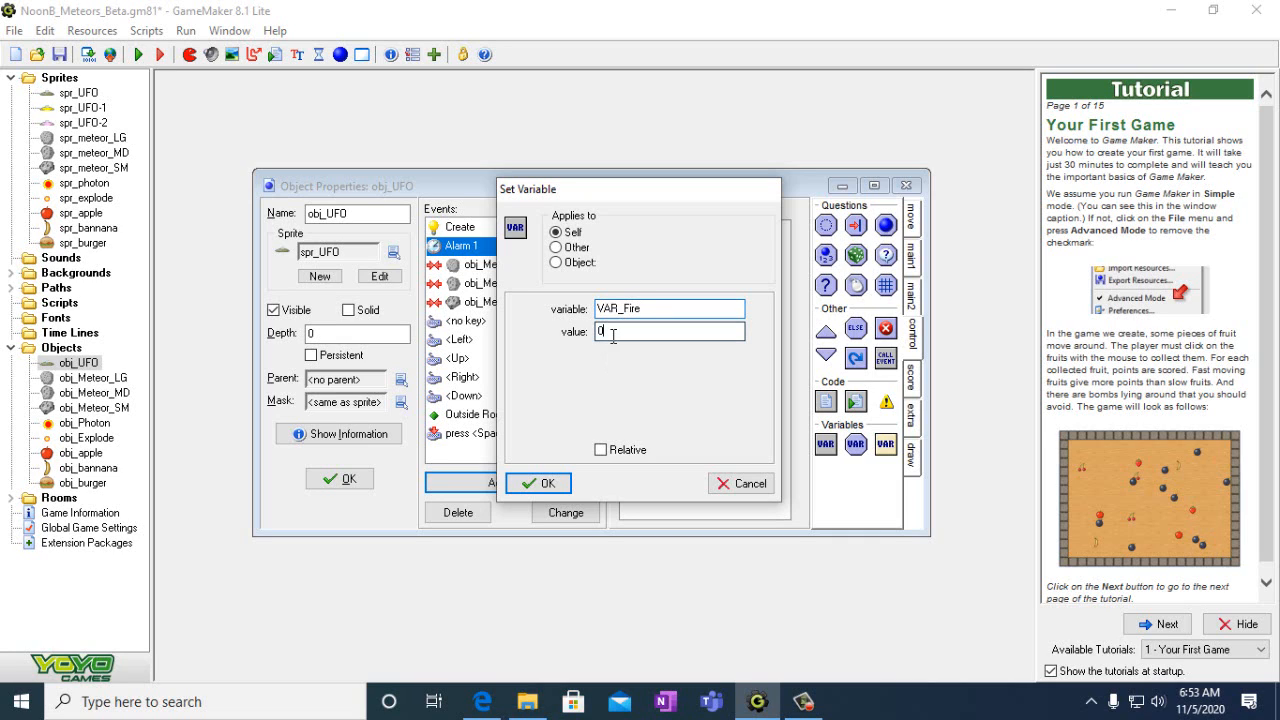
key("BackSpace")
type("1")
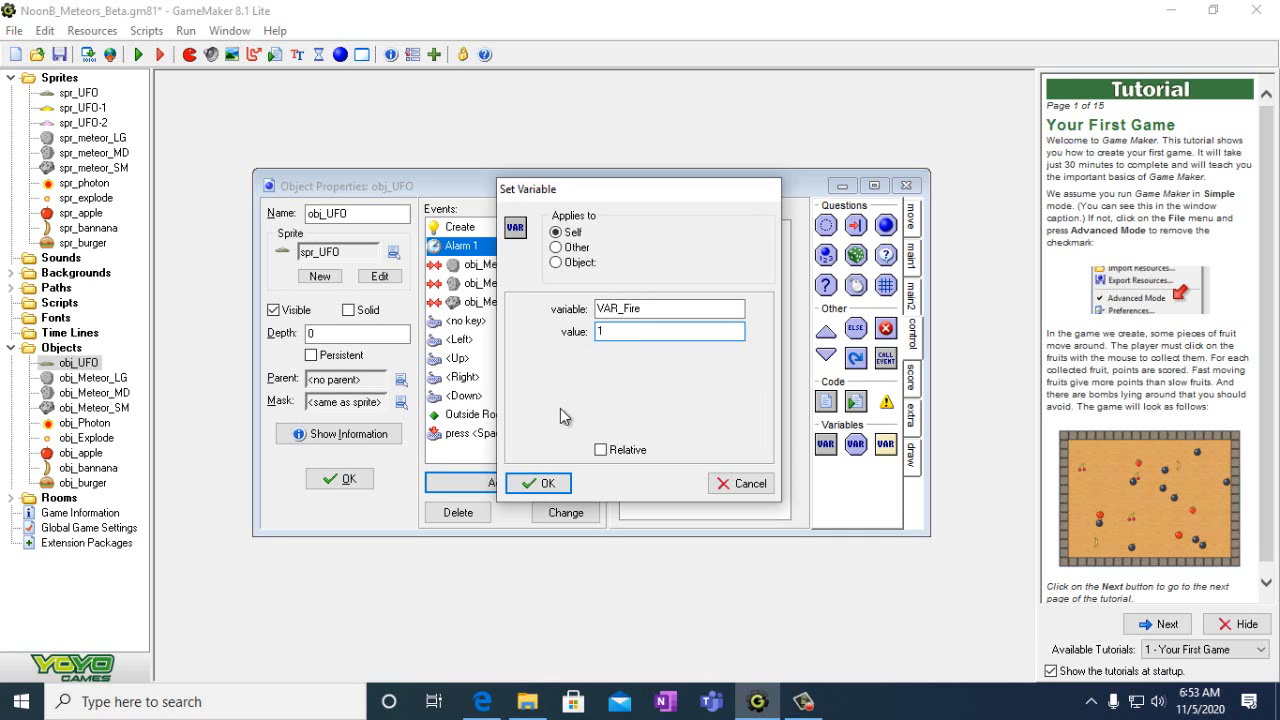
left_click(540, 483)
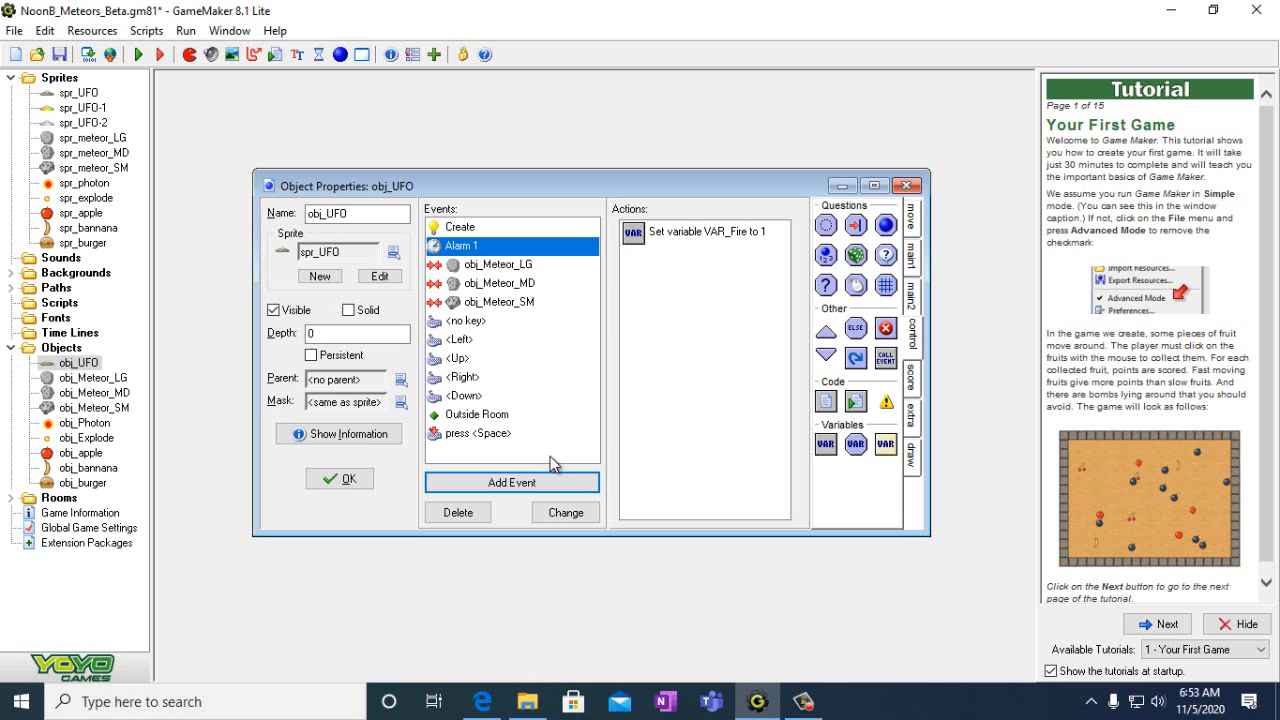
- Add a Test Variable action to the press <Space> event, applied to Self, checking whether VAR_Fire is equal to 1
left_click(478, 436)
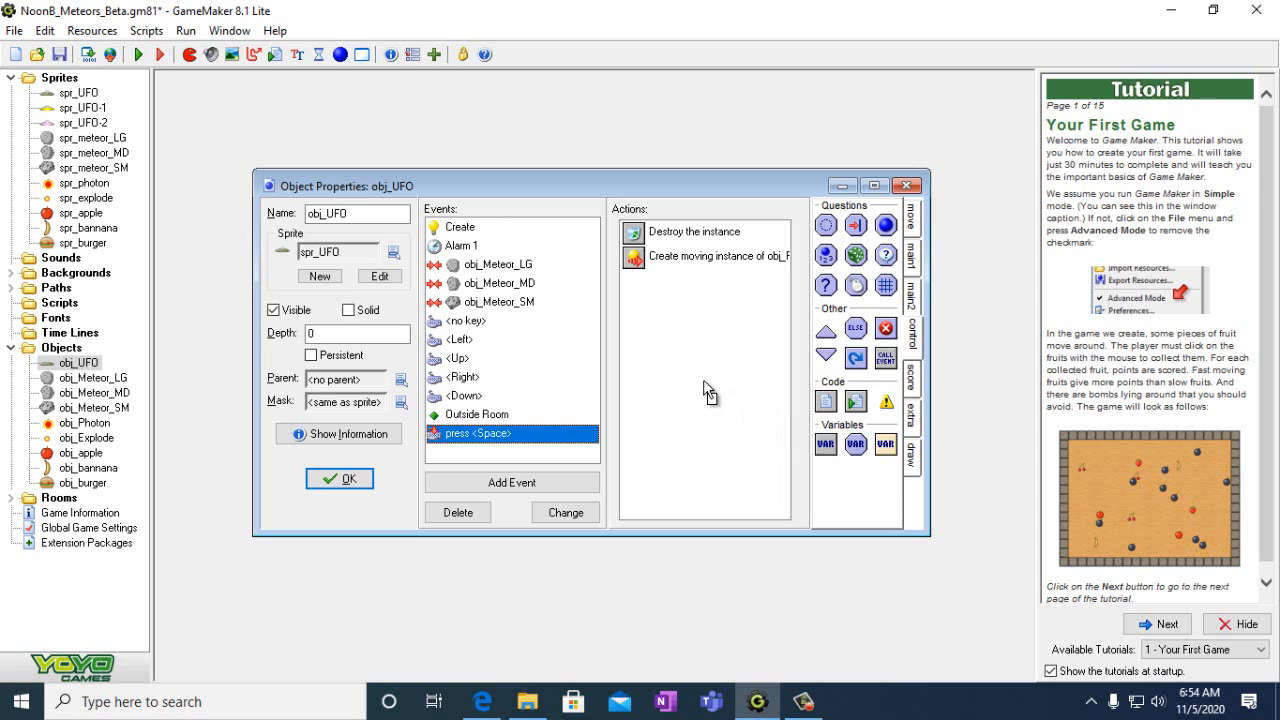
left_click_drag(708, 393, 660, 349)
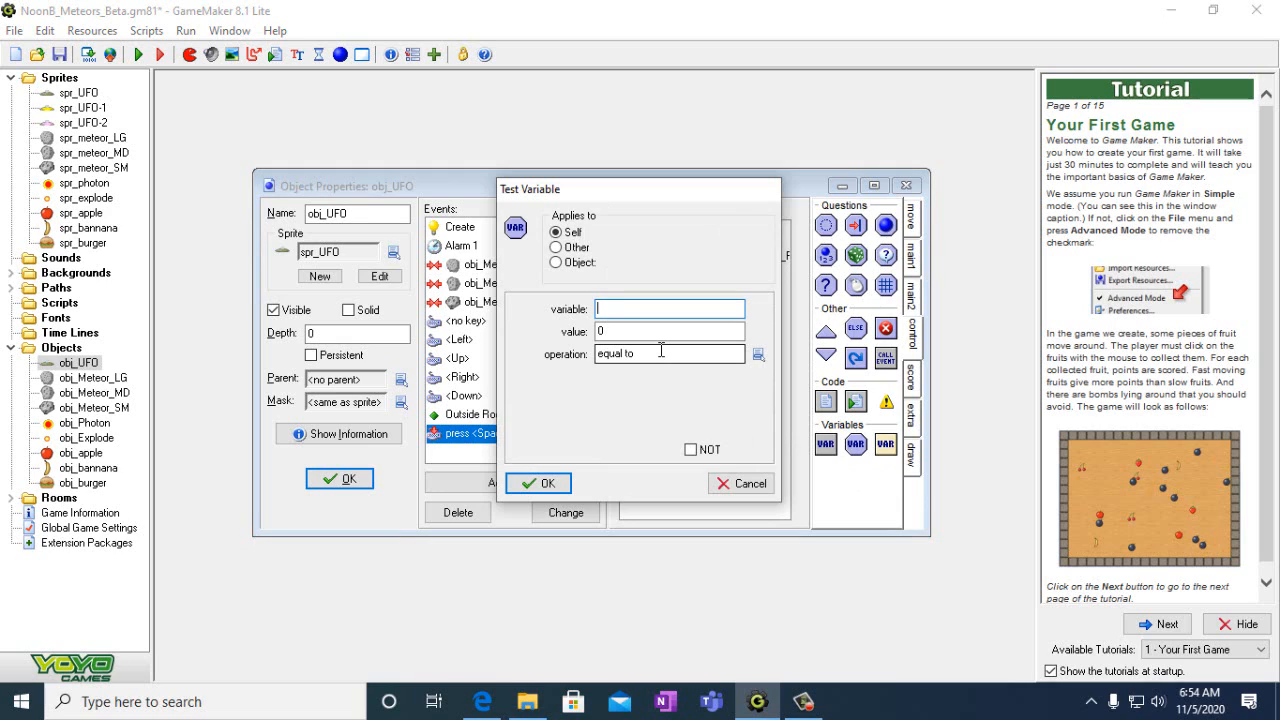
type("VAR_Fire")
left_click(622, 332)
key("BackSpace")
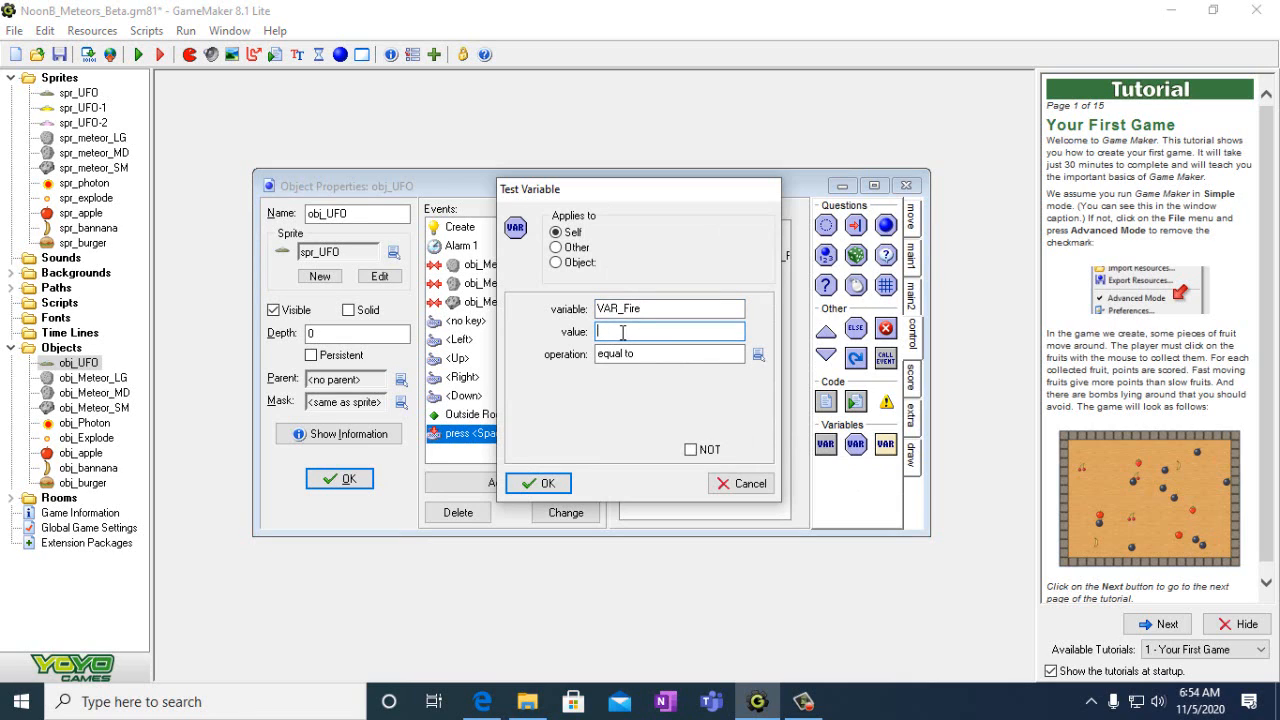
type("1")
left_click(538, 483)
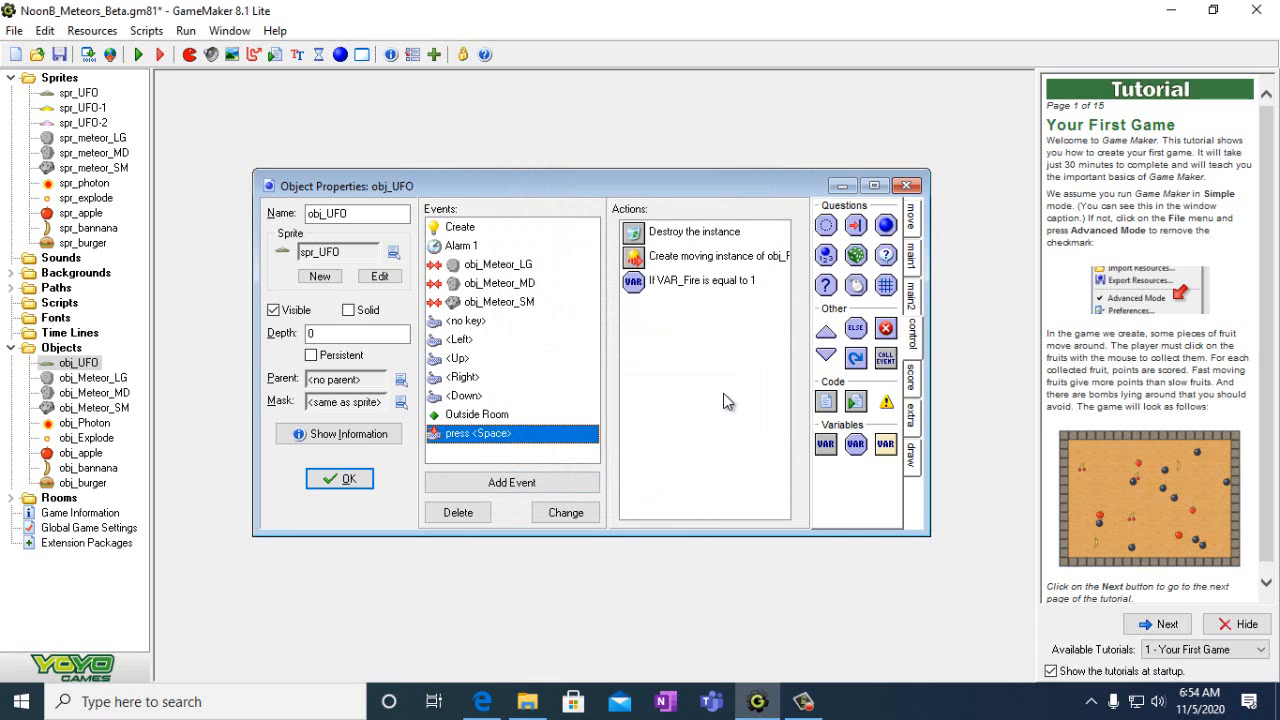
- Move the VAR_Fire test to the top of the actions and enclose the actions below it between Start Block and End Block
left_click_drag(681, 288, 668, 237)
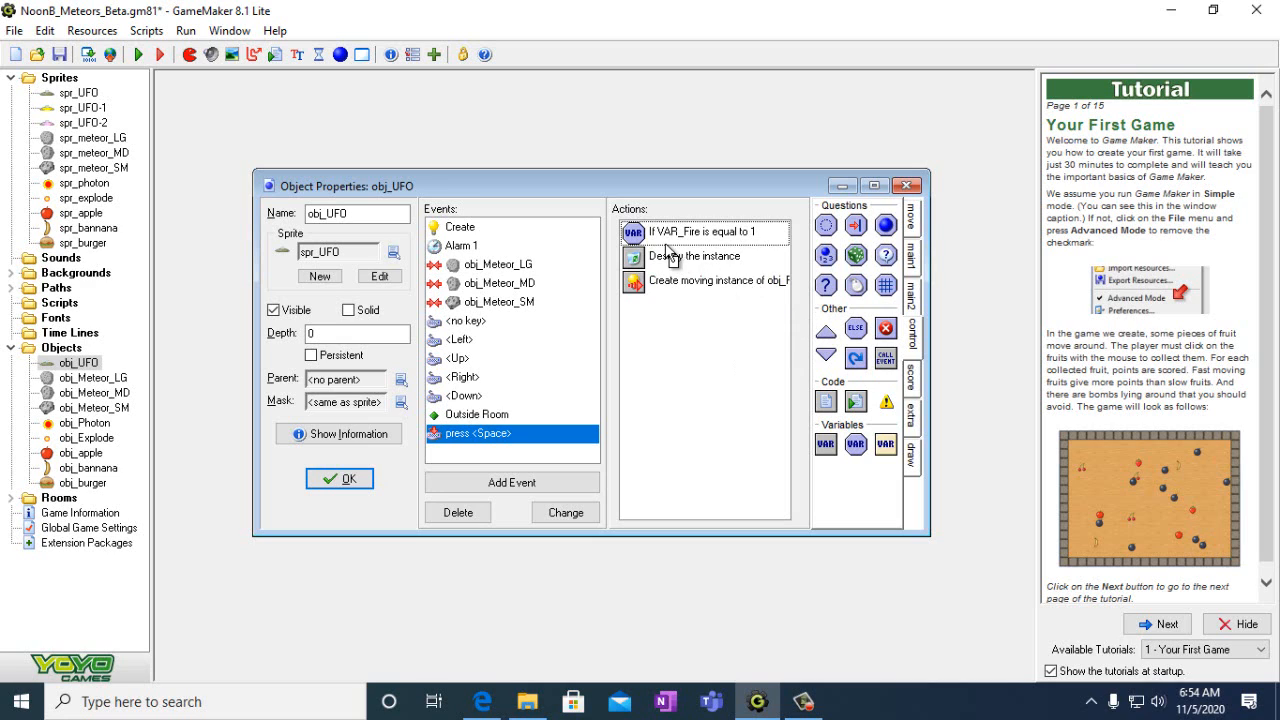
left_click_drag(667, 247, 668, 250)
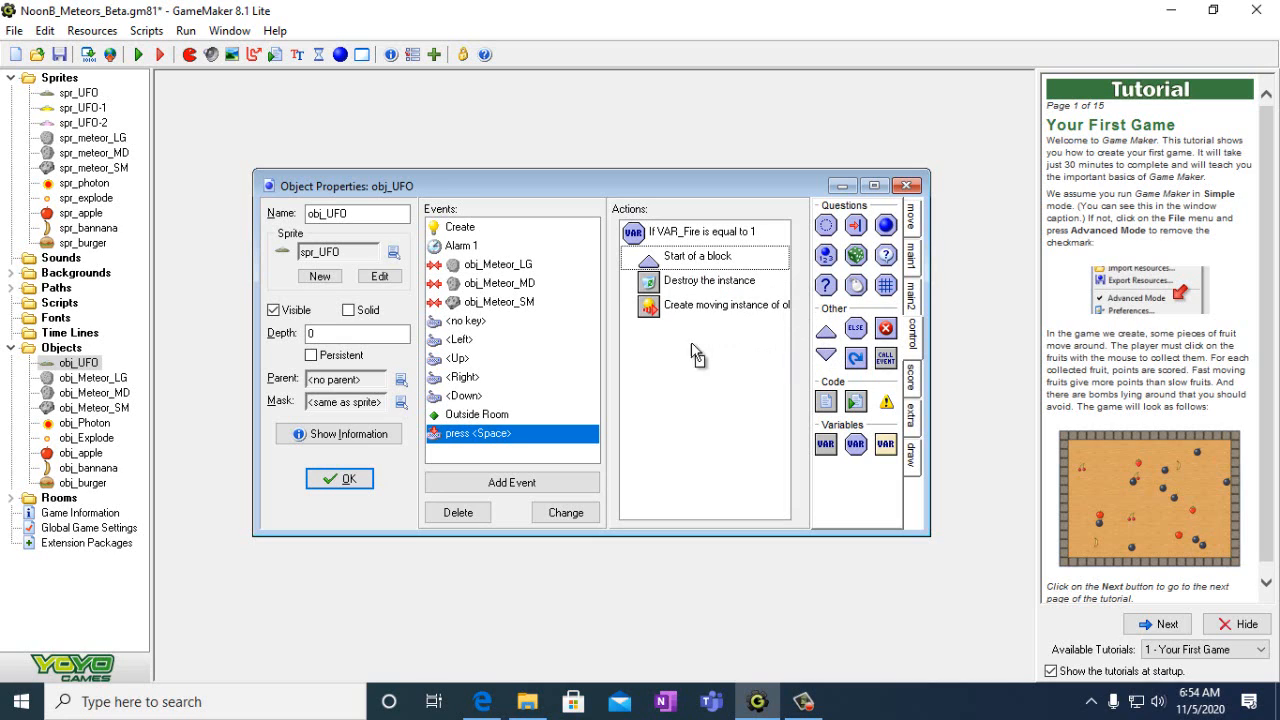
left_click_drag(668, 343, 668, 343)
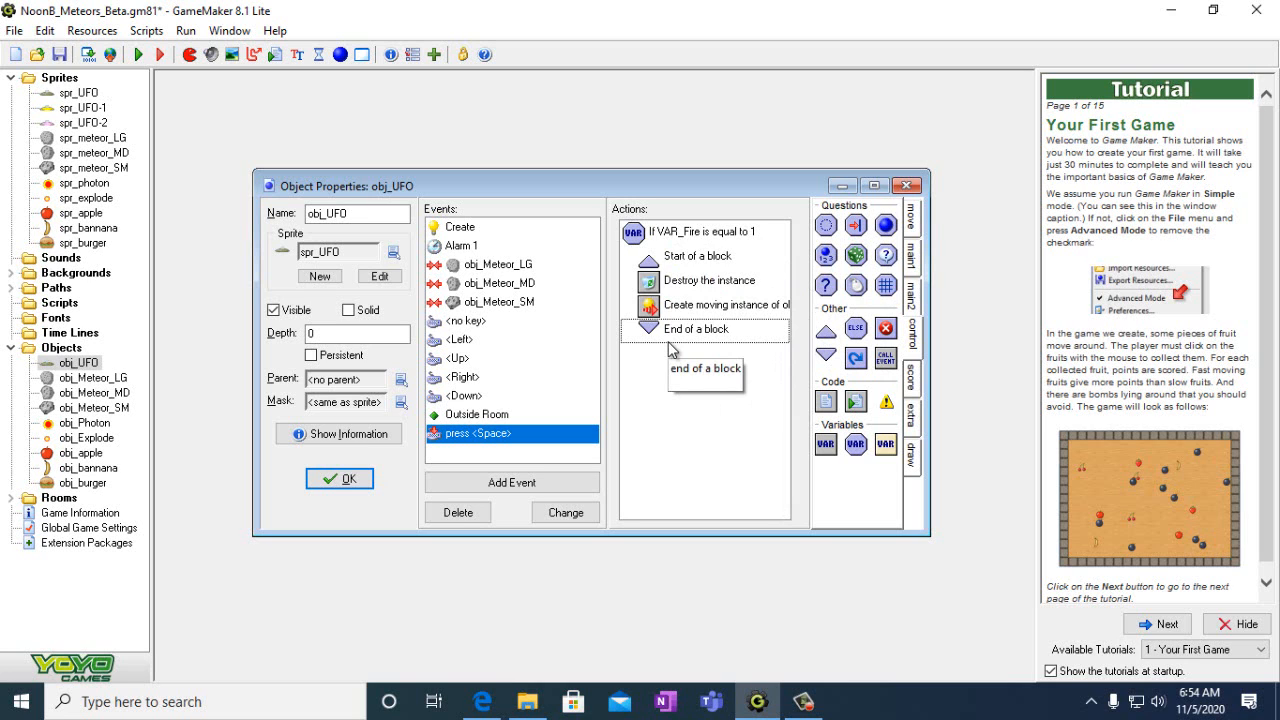
- Switch to the workbook PDF in Edge and read the Delay Photon steps 78 to 102, including Figure 7-11
left_click(483, 701)
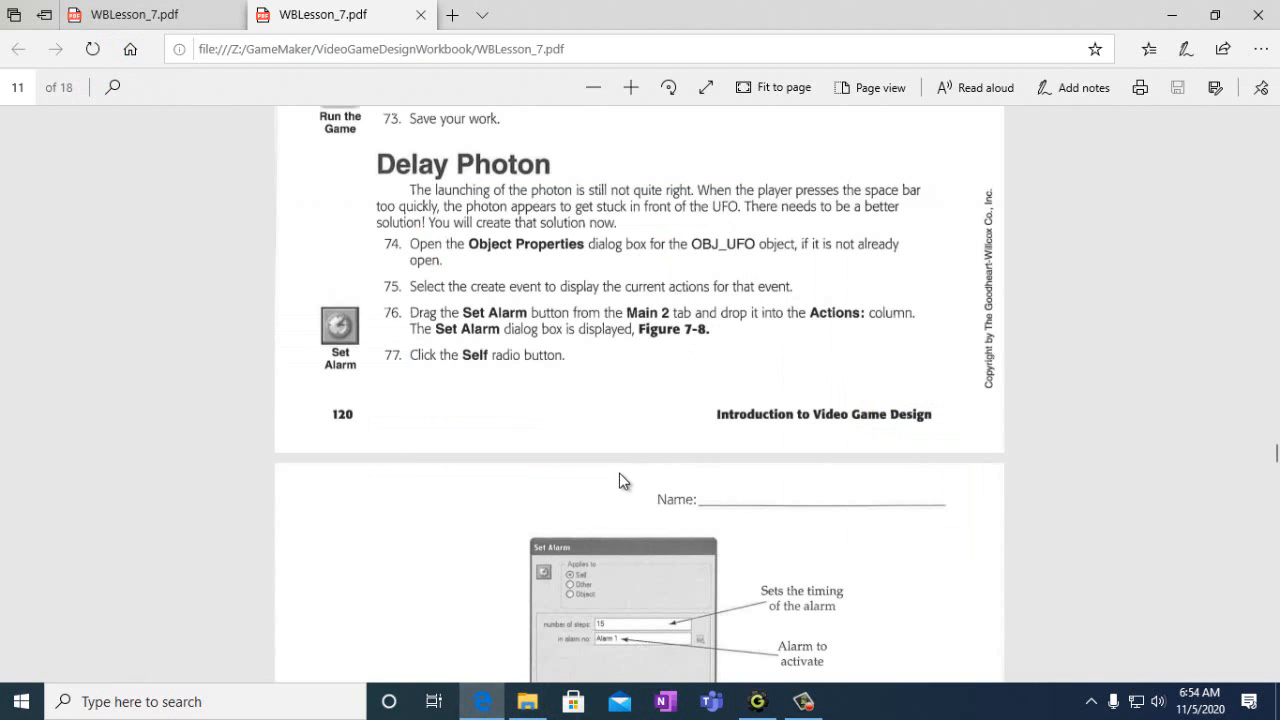
scroll(618, 445, "down", 5)
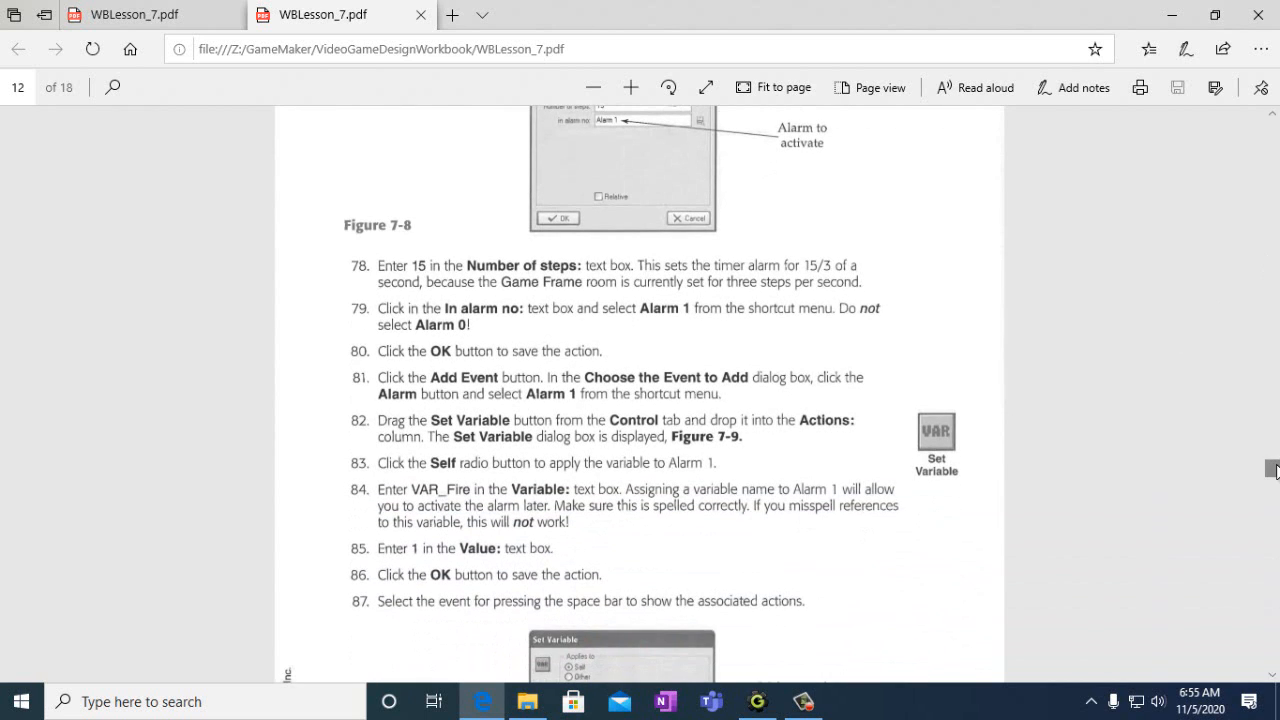
scroll(1274, 470, "down", 1)
left_click_drag(1274, 473, 1274, 500)
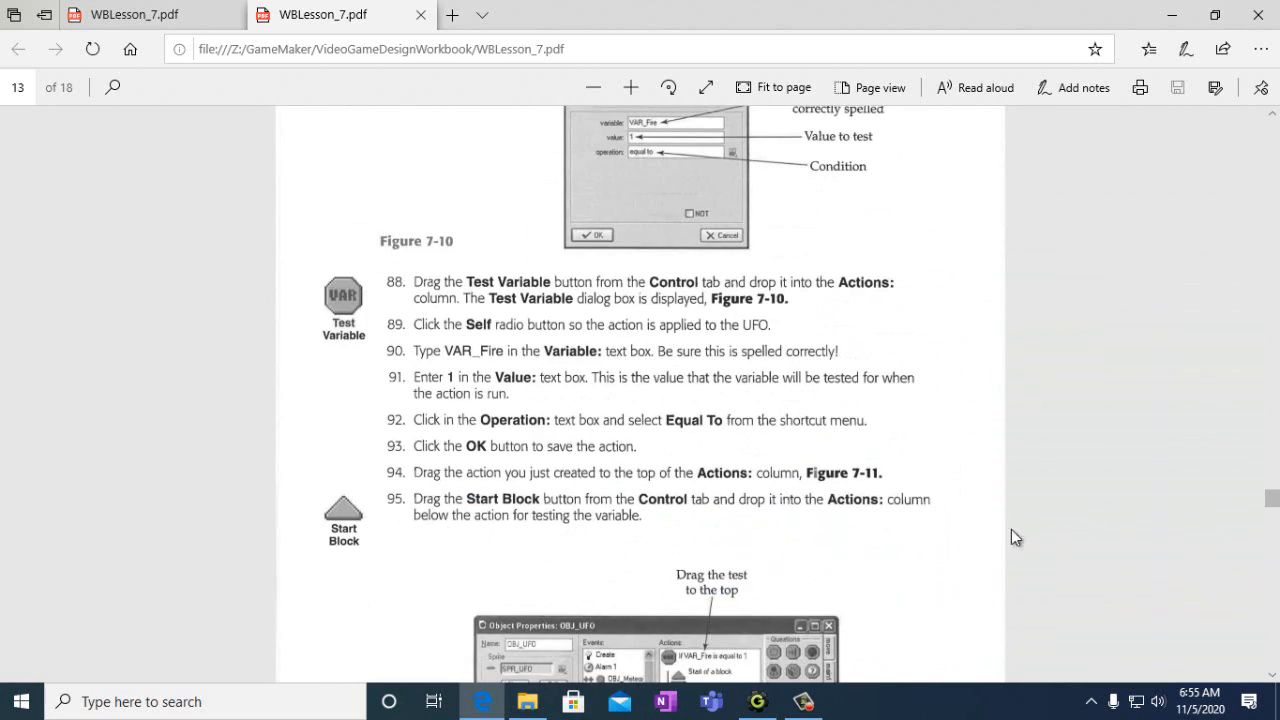
scroll(1272, 508, "down", 2)
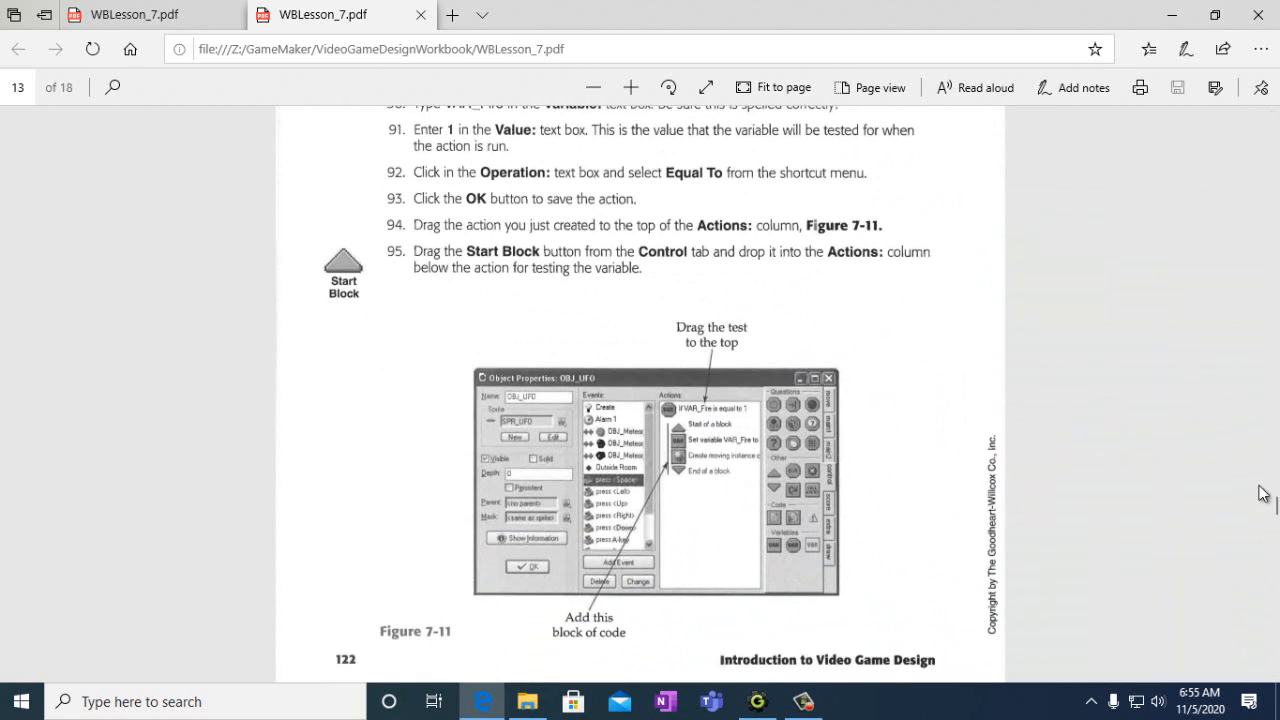
scroll(1270, 508, "down", 3)
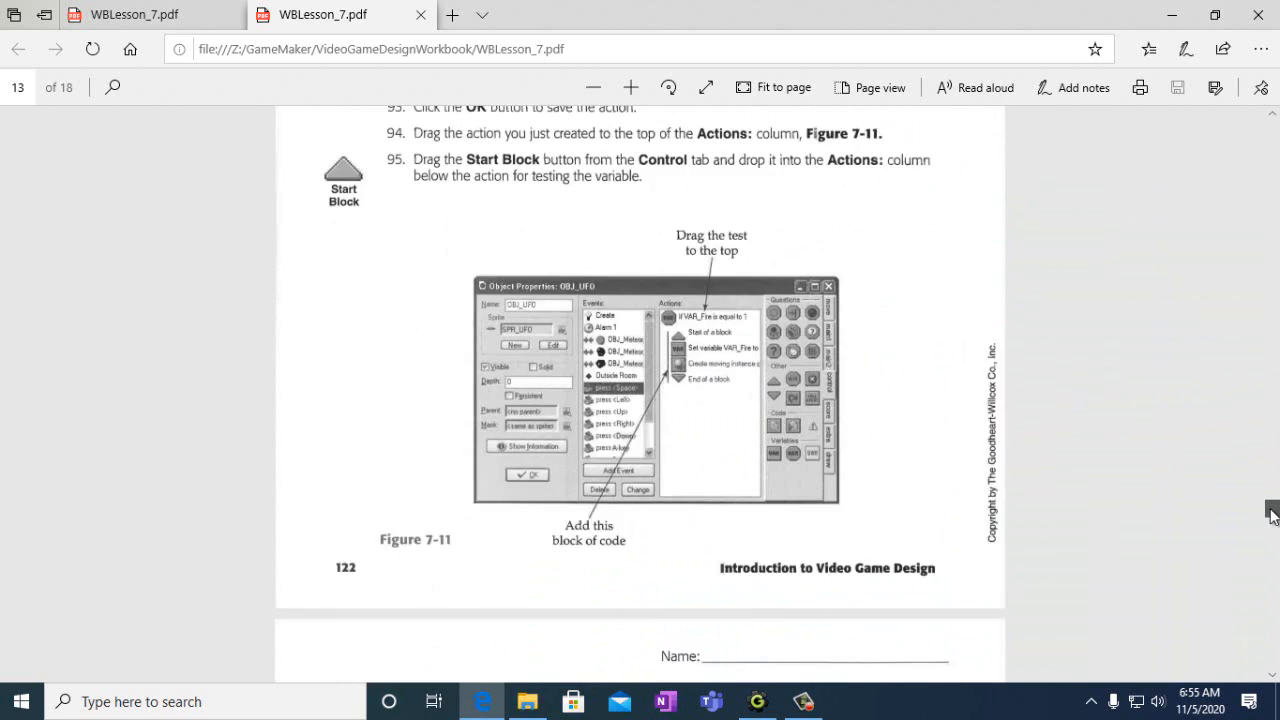
left_click_drag(1271, 519, 1271, 523)
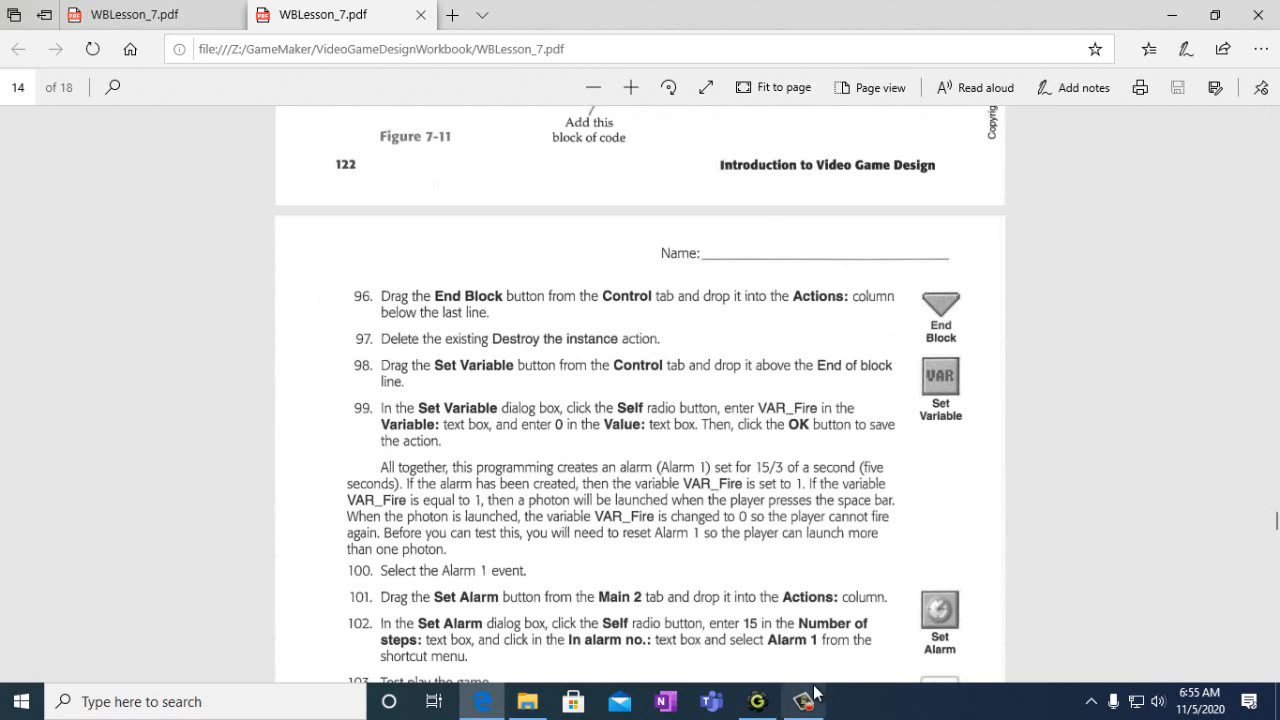
- Switch to GameMaker and delete the Destroy the instance action from the press <Space> event
mouse_move(810, 704)
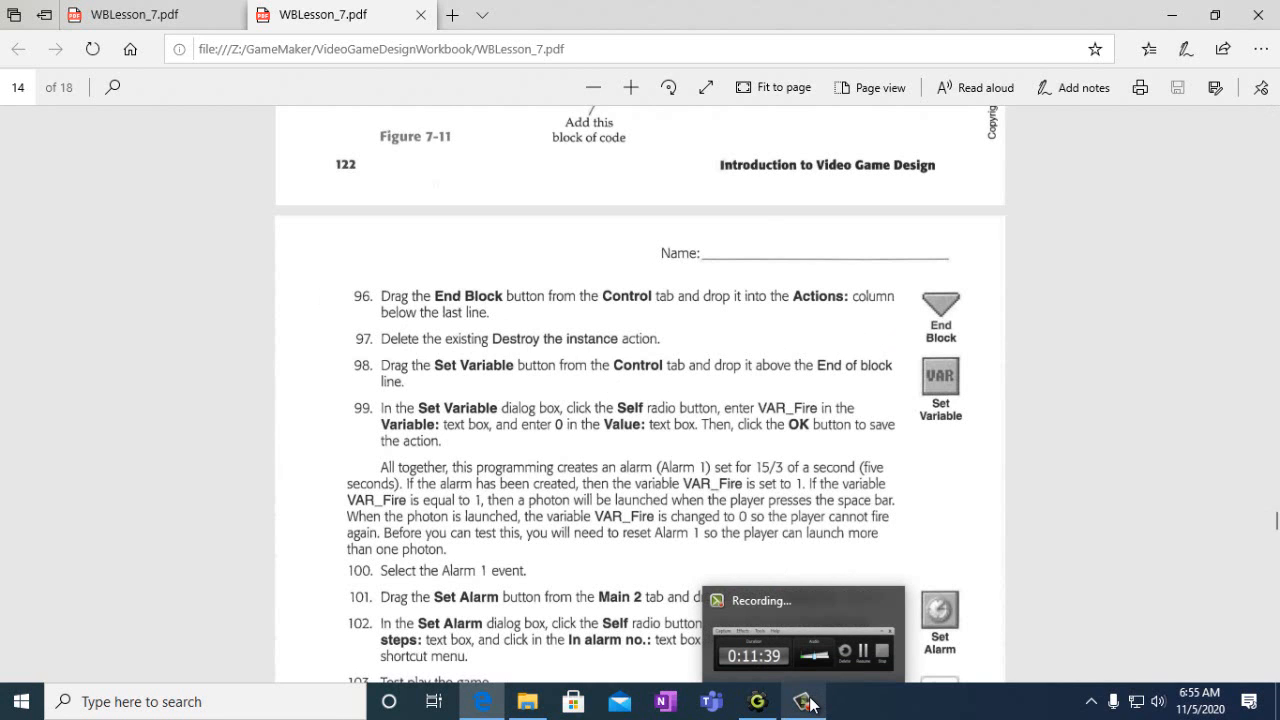
left_click(755, 705)
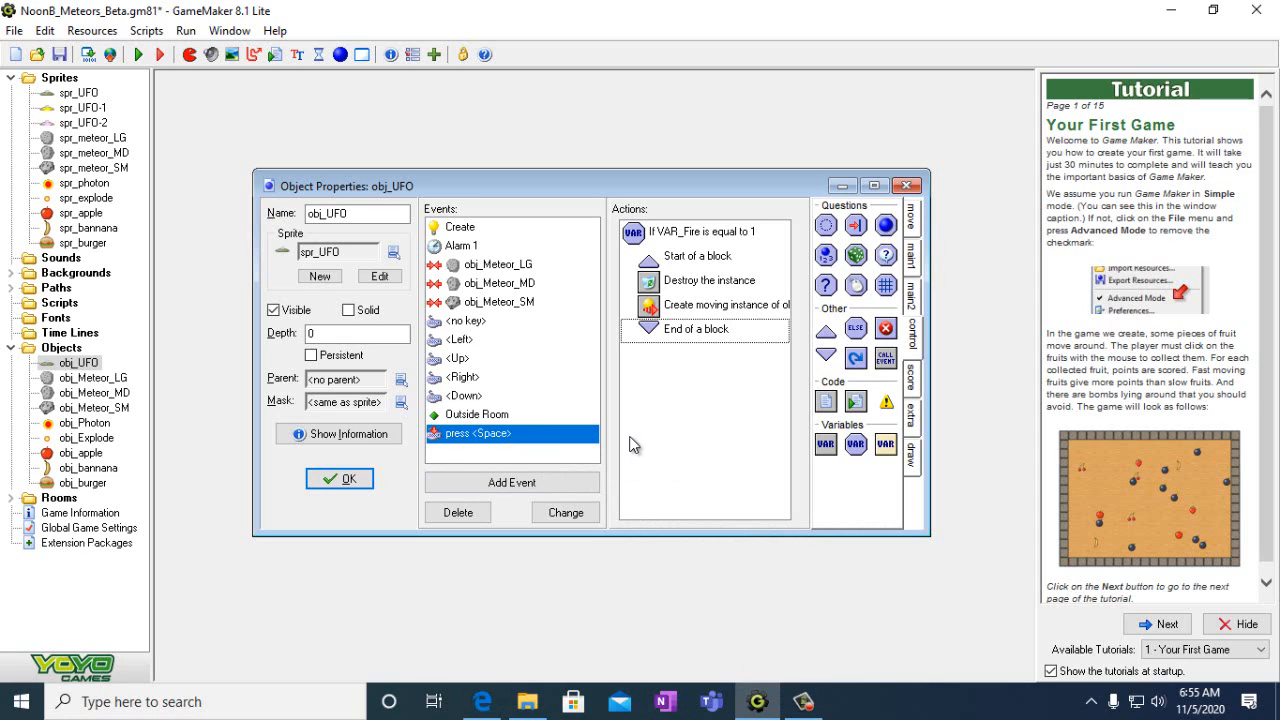
left_click(703, 283)
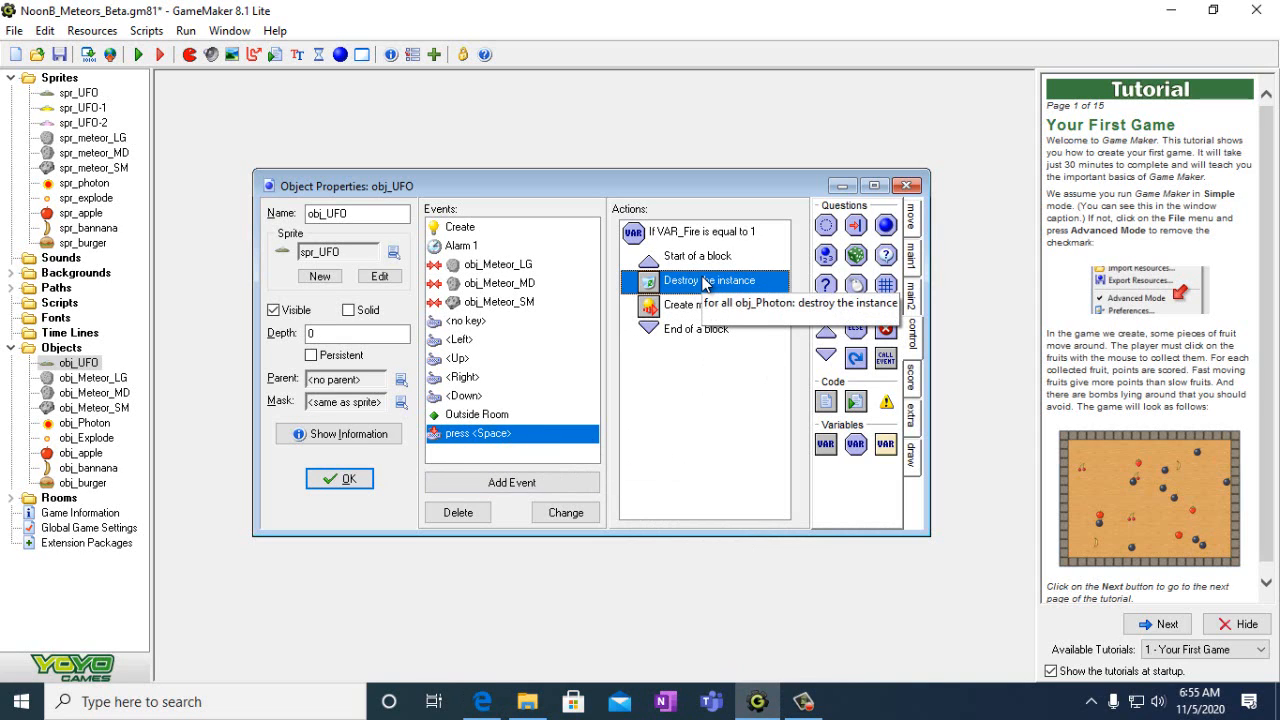
right_click(705, 283)
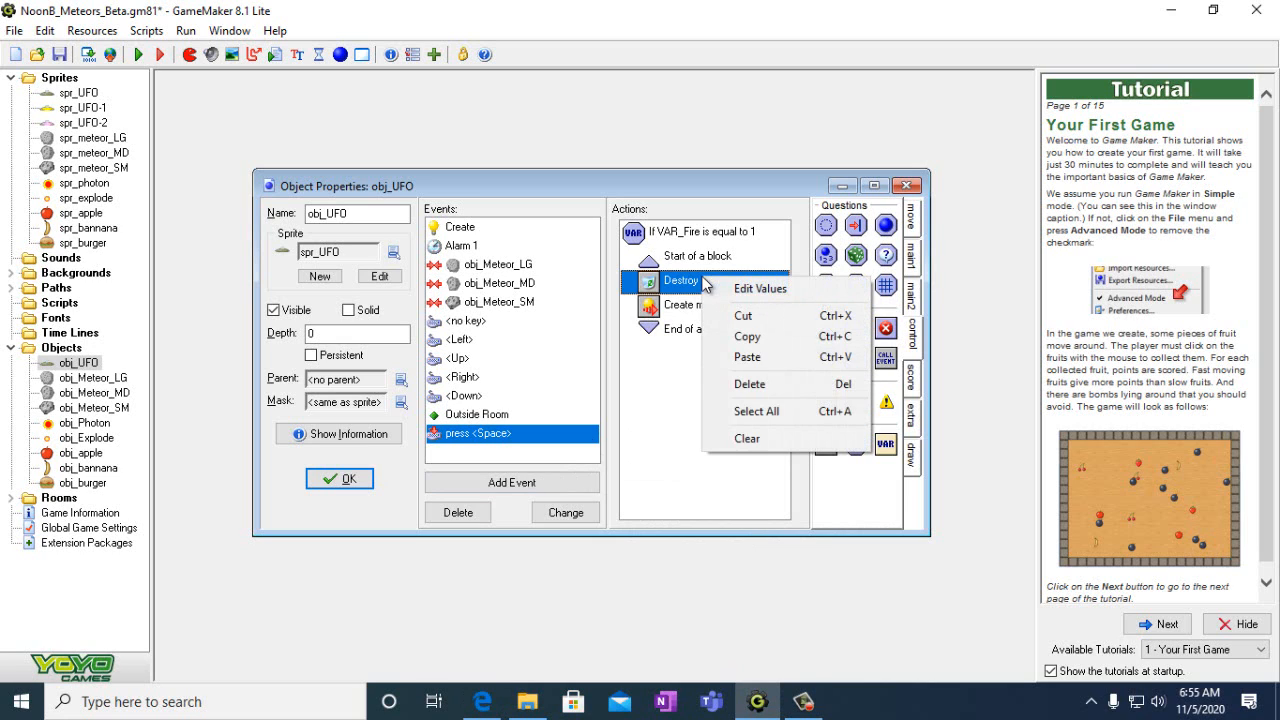
left_click(750, 388)
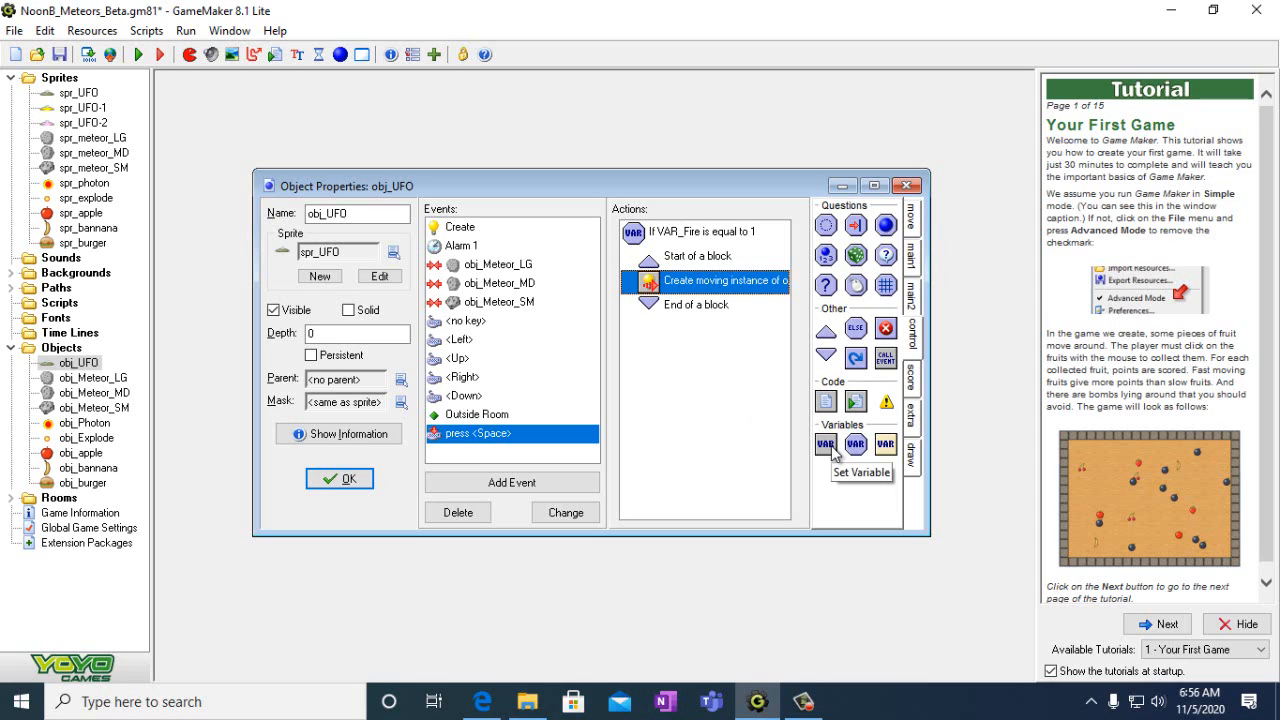
- Add a Set Variable action above the End of a block line, applied to Self, with variable VAR_Fire and value 0
left_click_drag(826, 443, 660, 300)
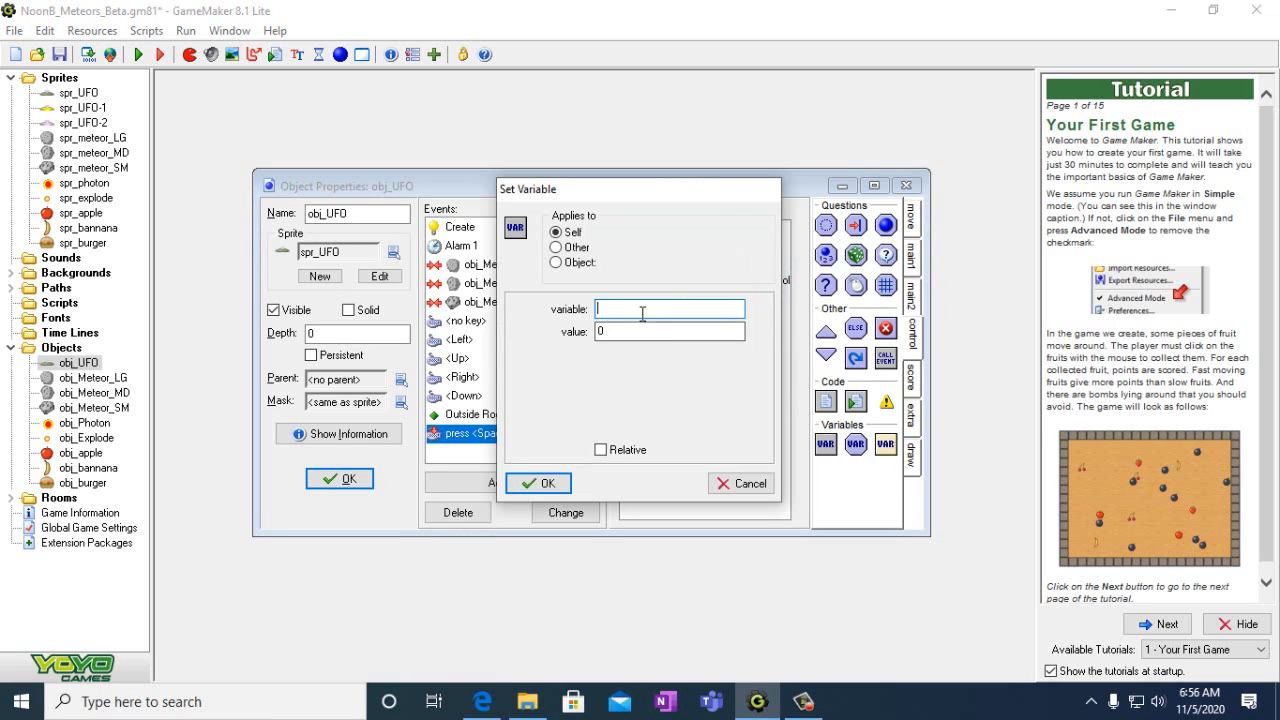
type("V")
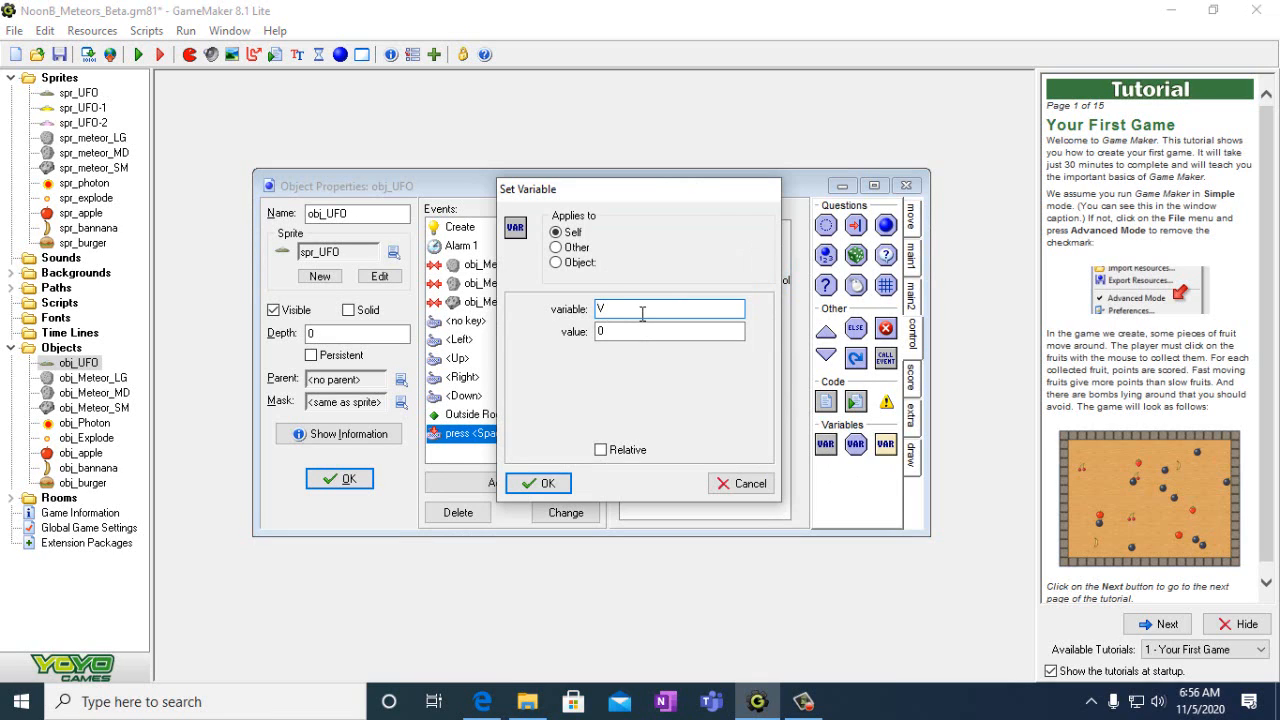
type("AR_Fire")
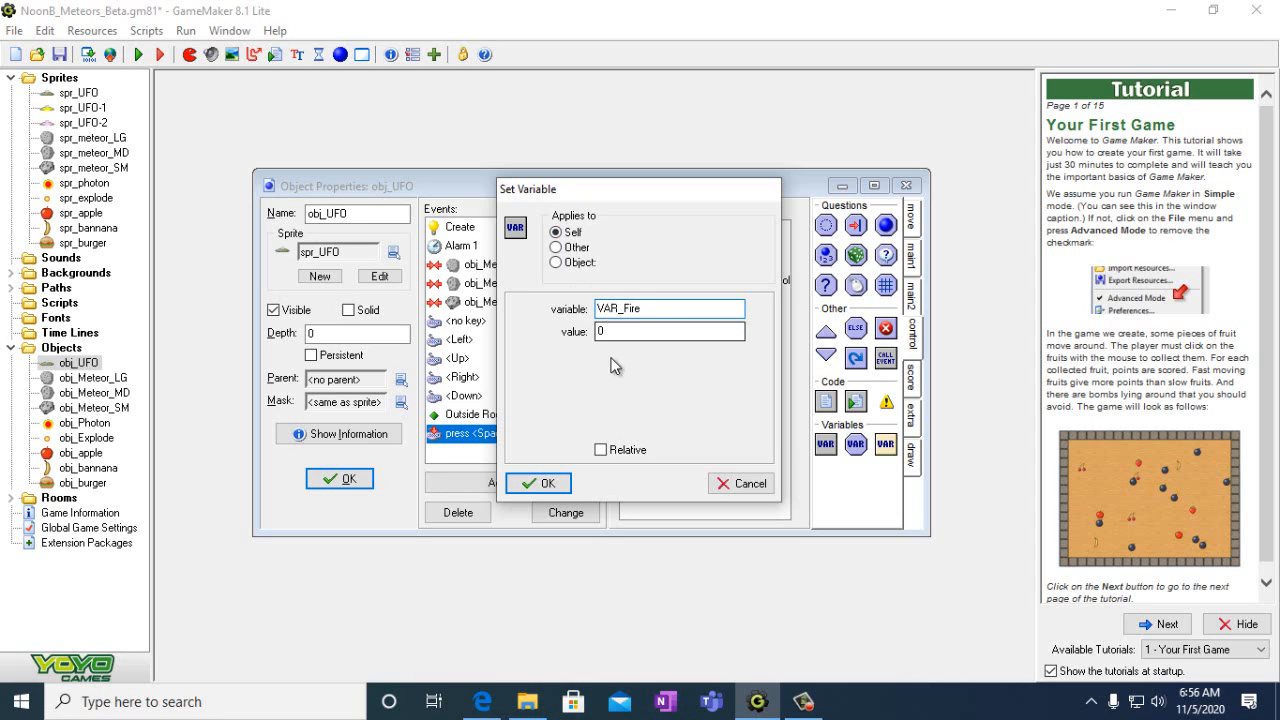
left_click(540, 484)
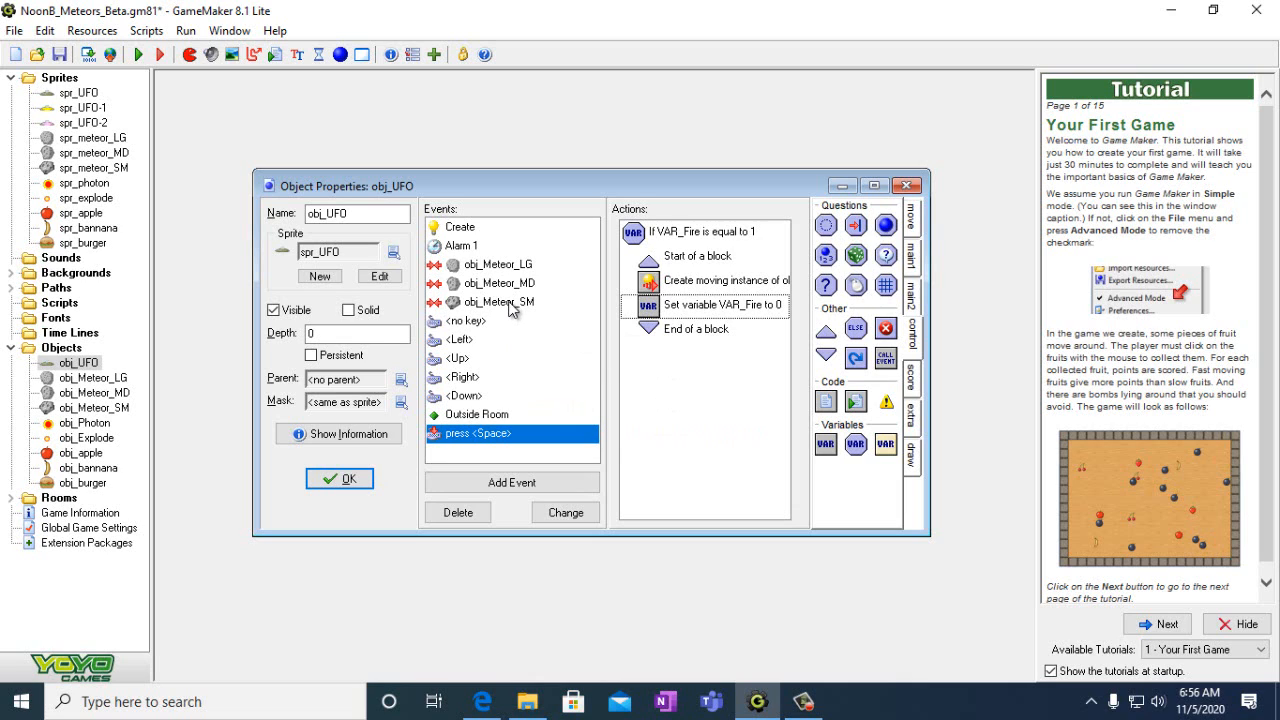
- Add a Set Alarm action to the Alarm 1 event, applied to Self, with 15 steps in Alarm 1, and accept obj_UFO's properties
left_click(462, 247)
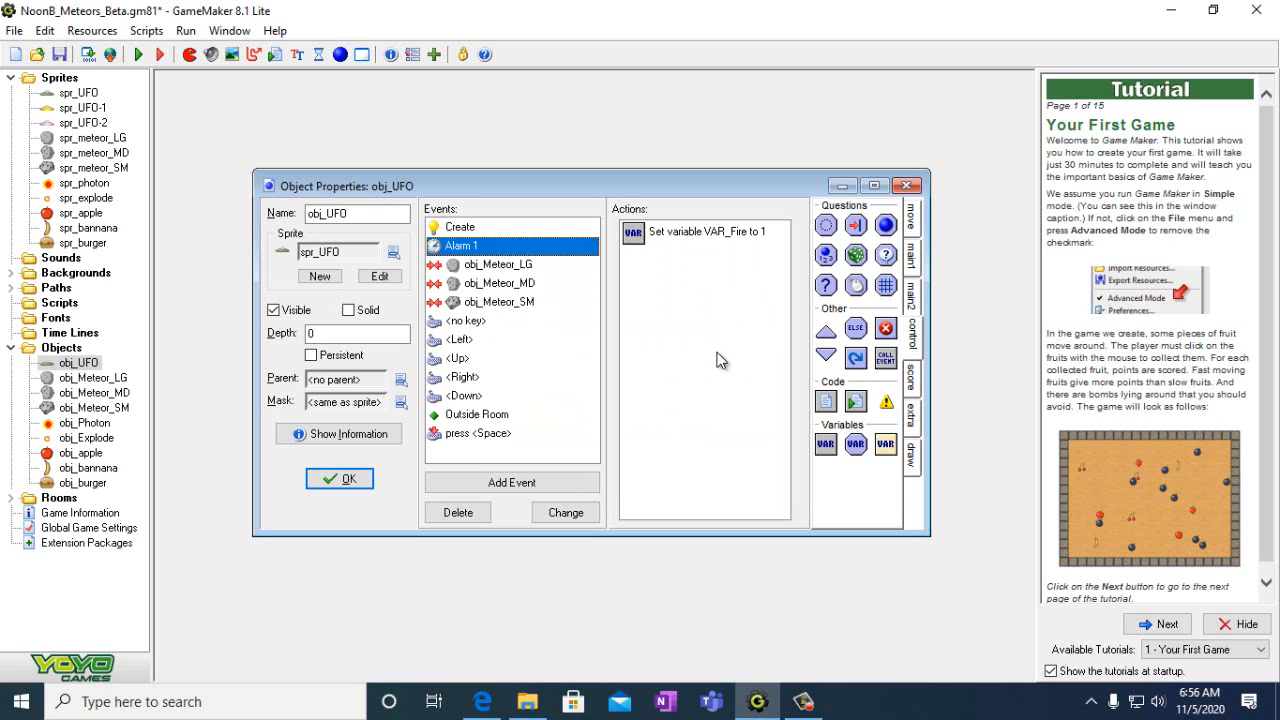
left_click(912, 300)
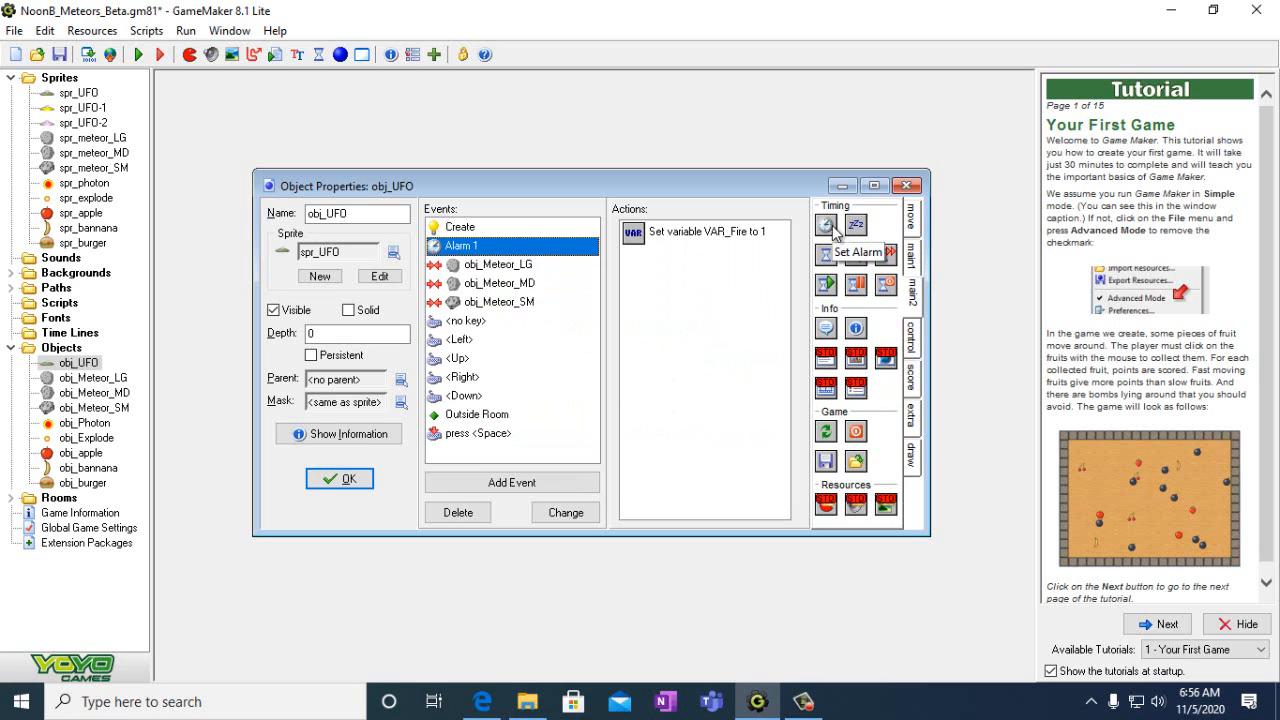
left_click_drag(826, 226, 728, 276)
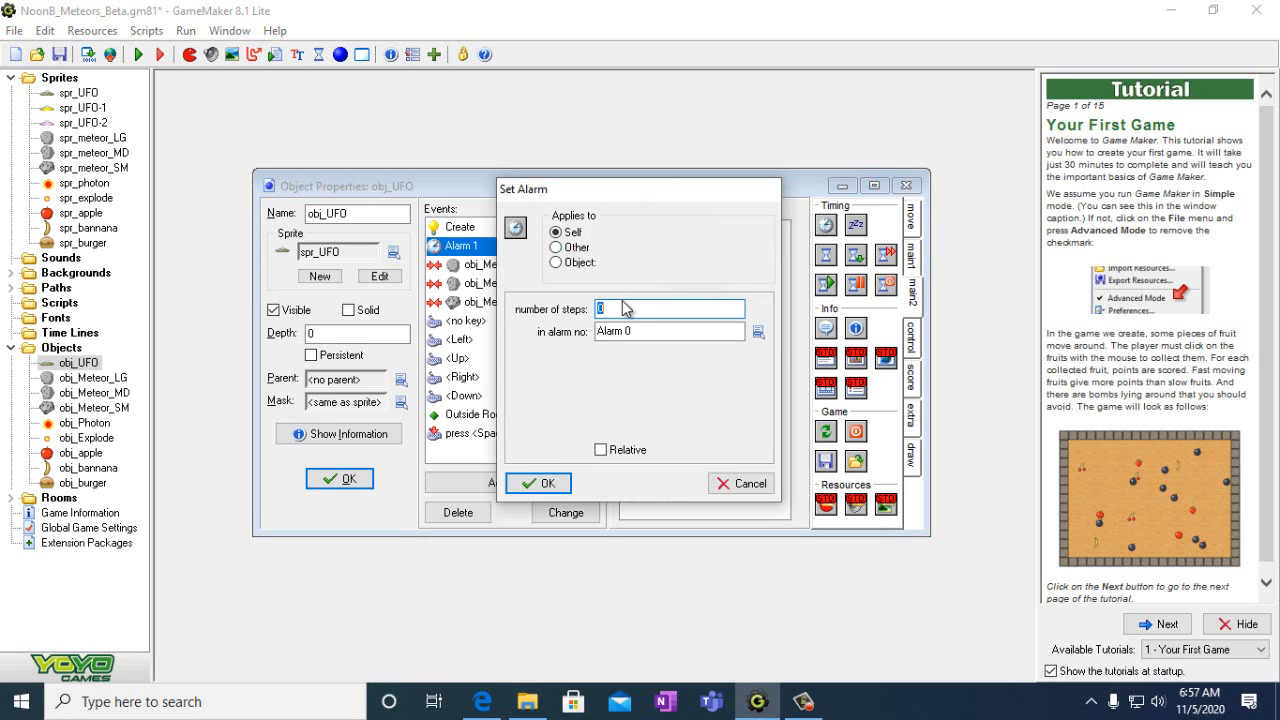
type("15")
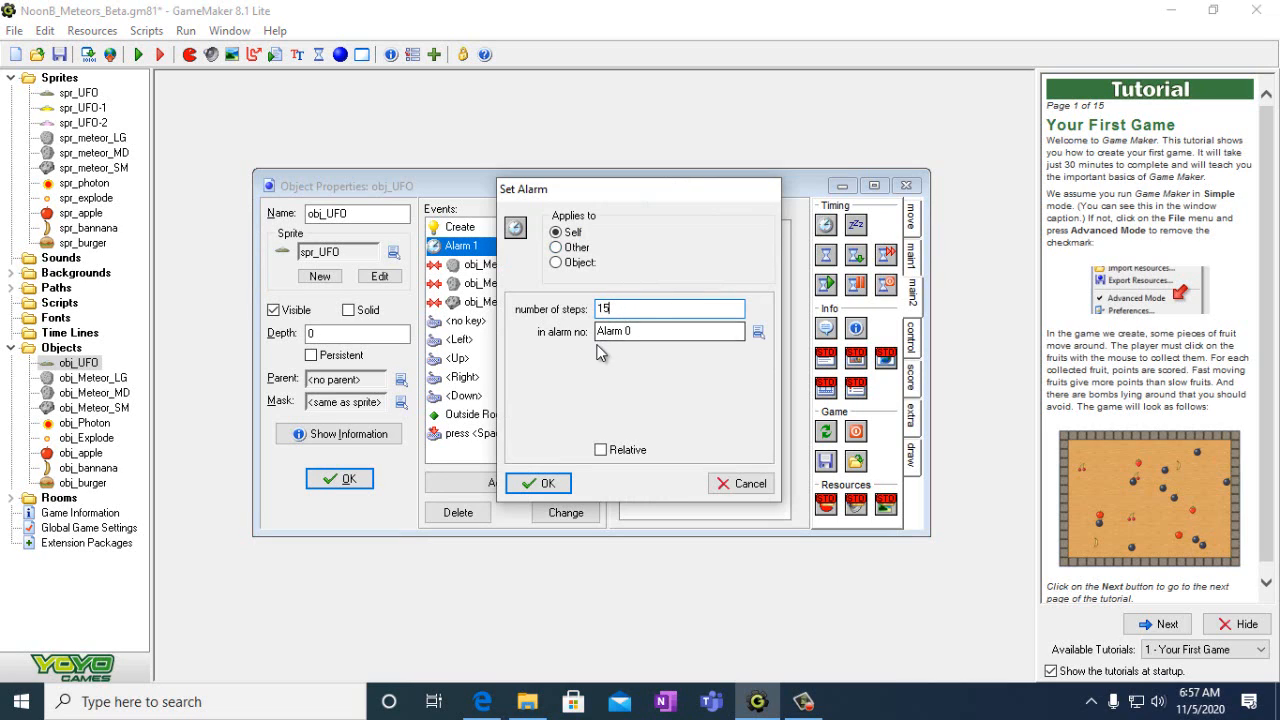
left_click(758, 332)
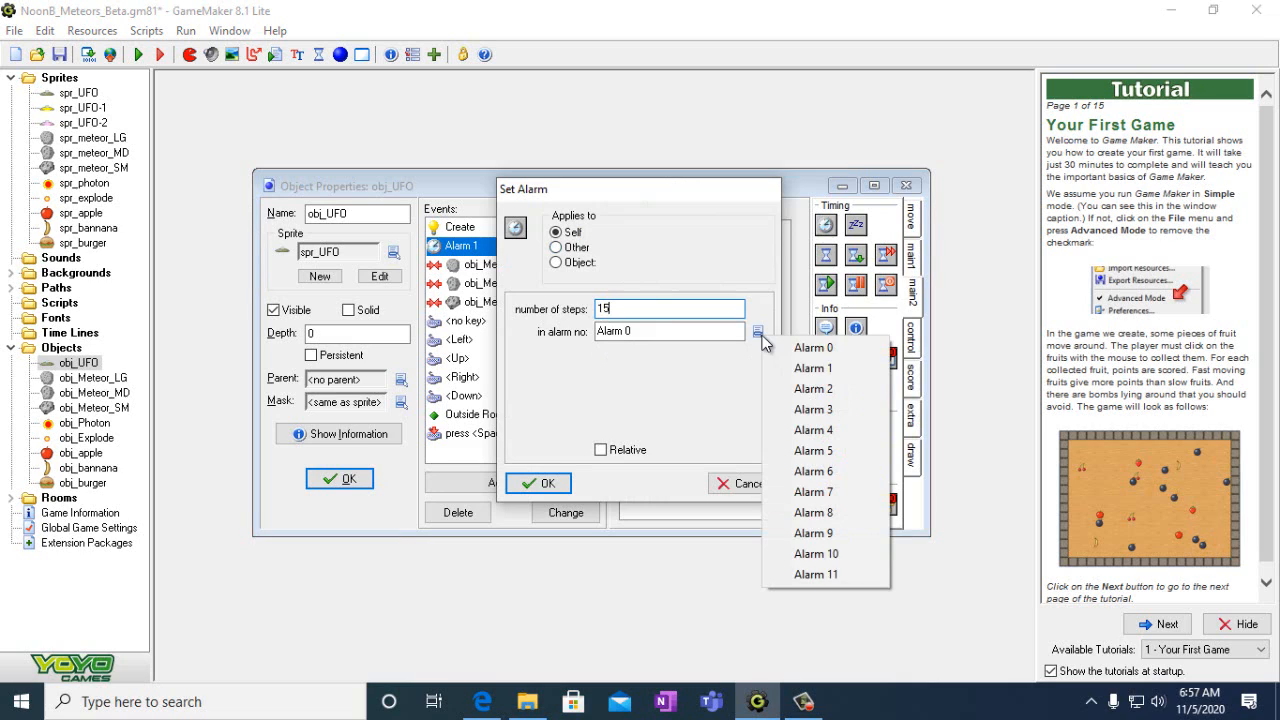
left_click(813, 368)
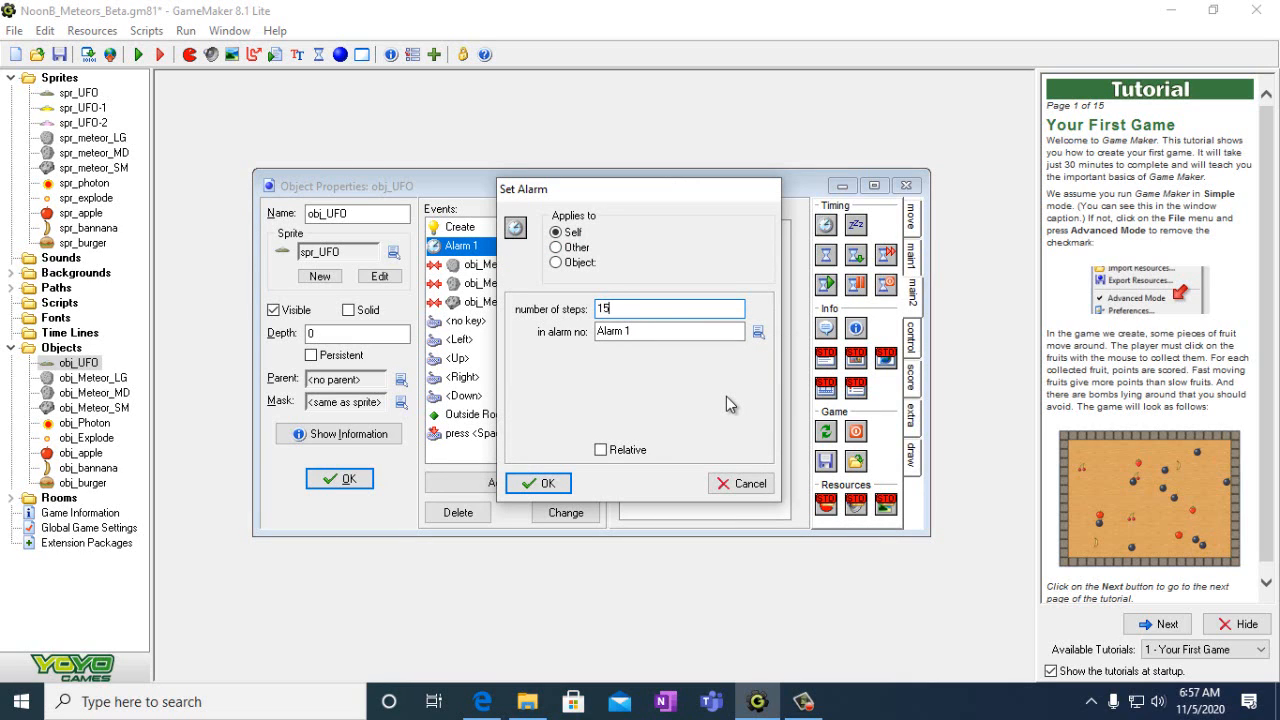
left_click(543, 483)
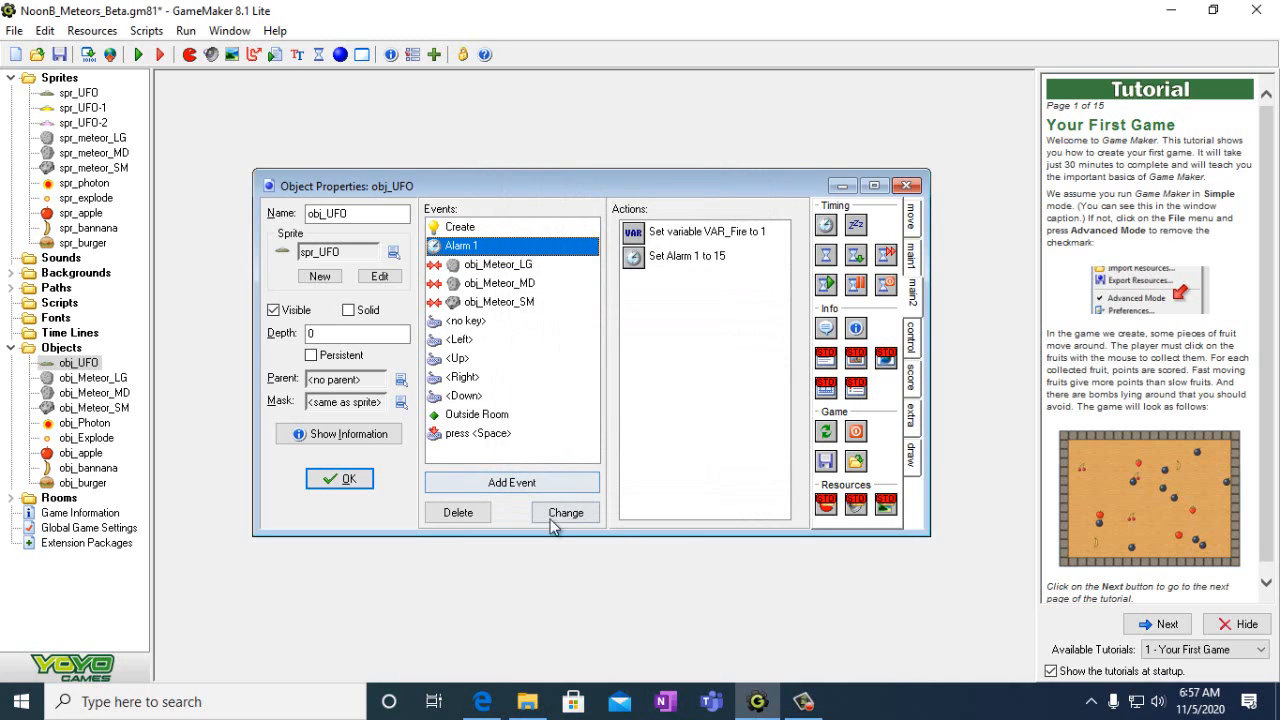
left_click(337, 479)
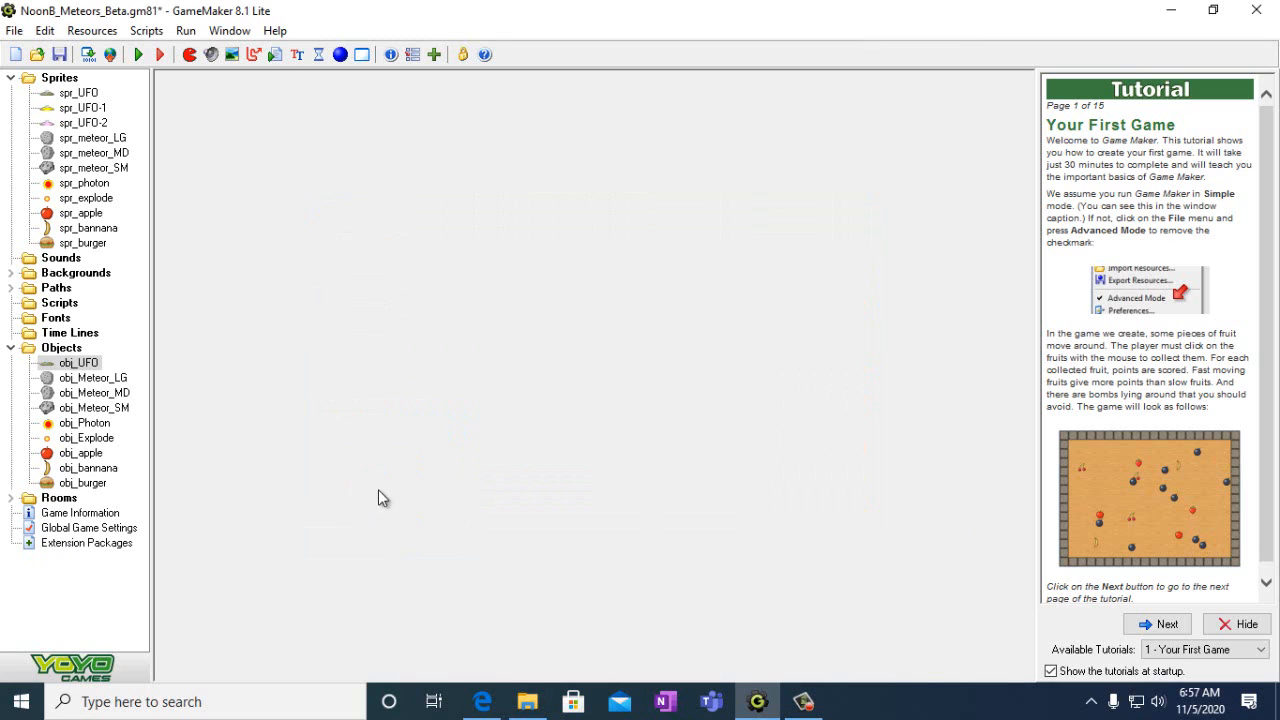
- Save the game and test-play it, moving the UFO in all directions while launching photons, then close the high-score table and game window
left_click(14, 31)
left_click(40, 118)
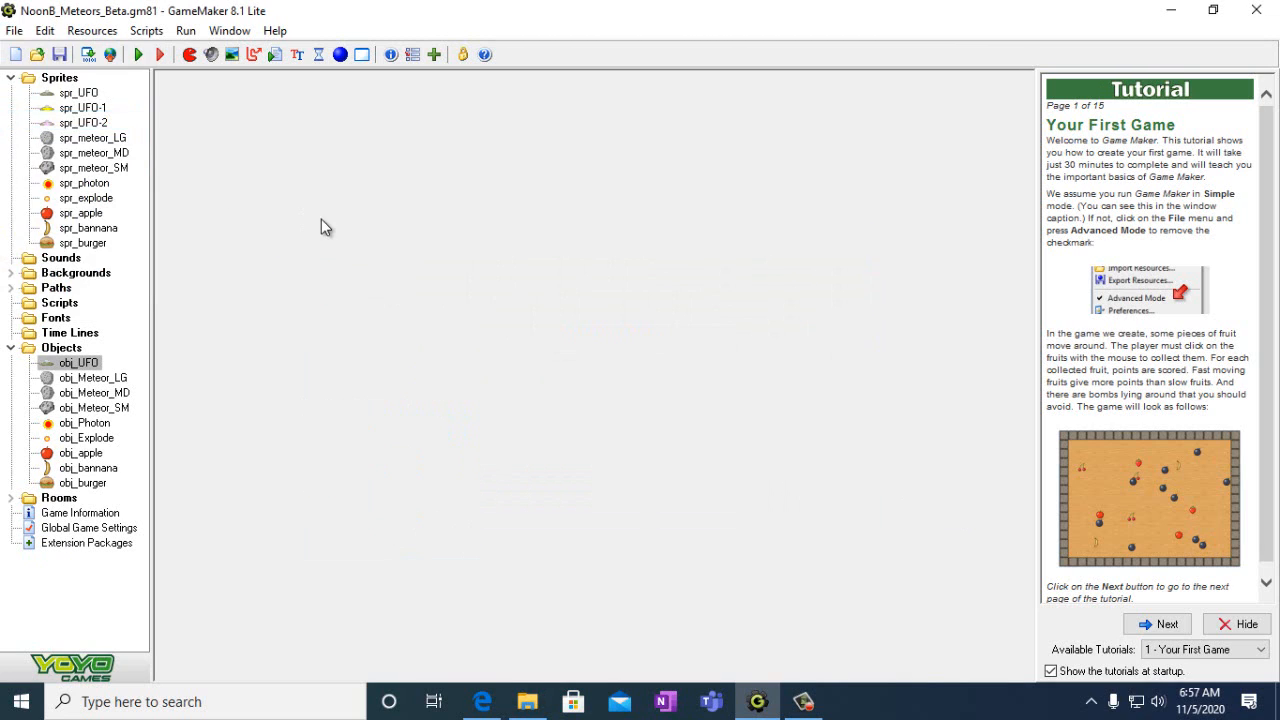
left_click(139, 55)
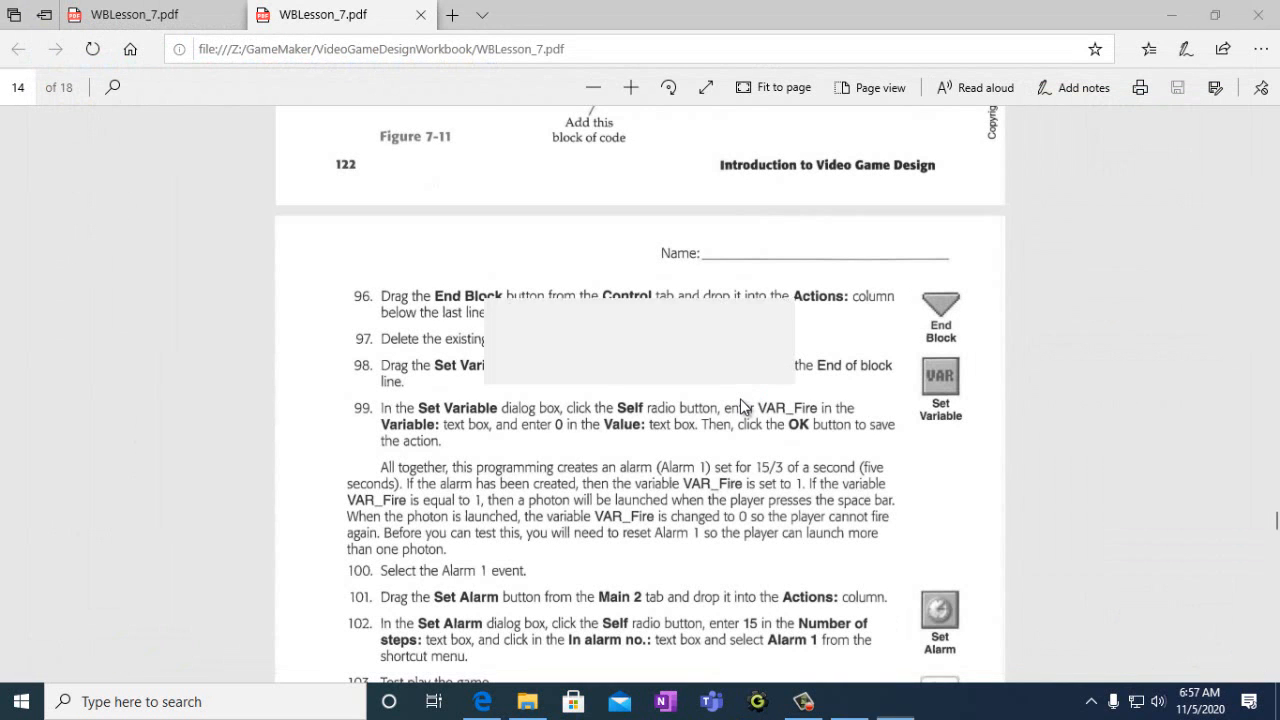
key("space")
key("Up")
key("Left")
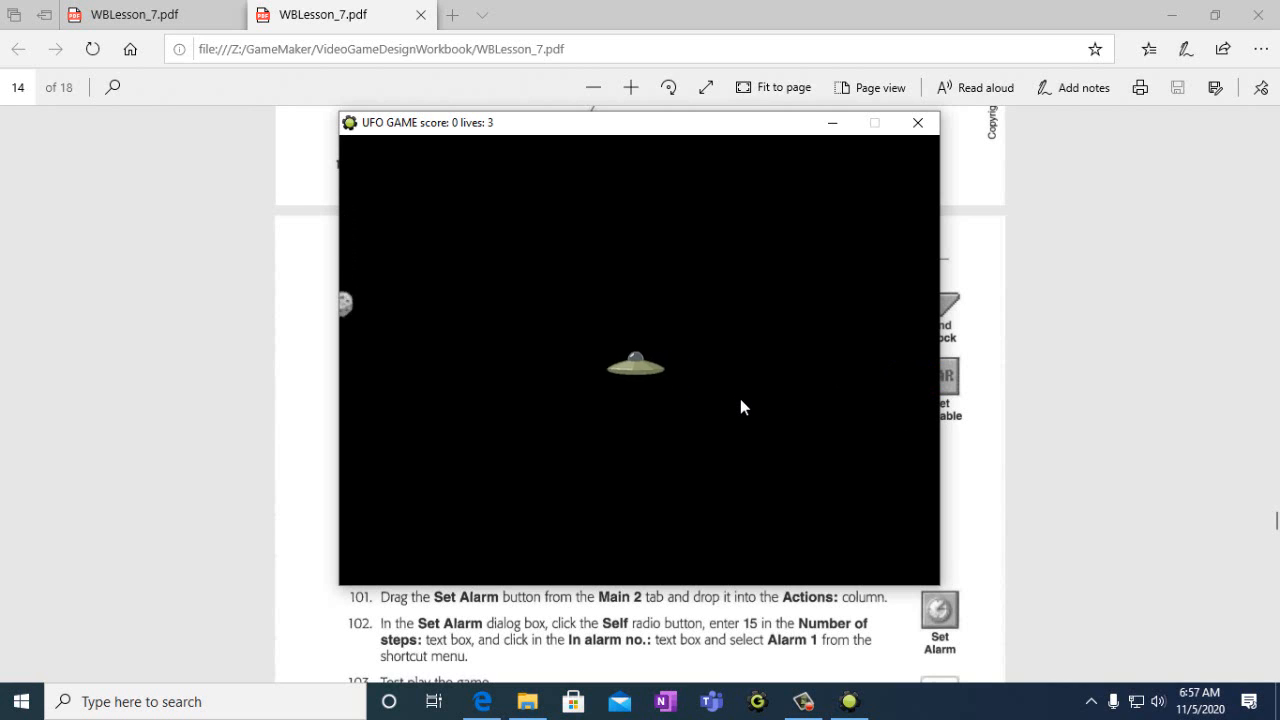
key("space")
key("Right")
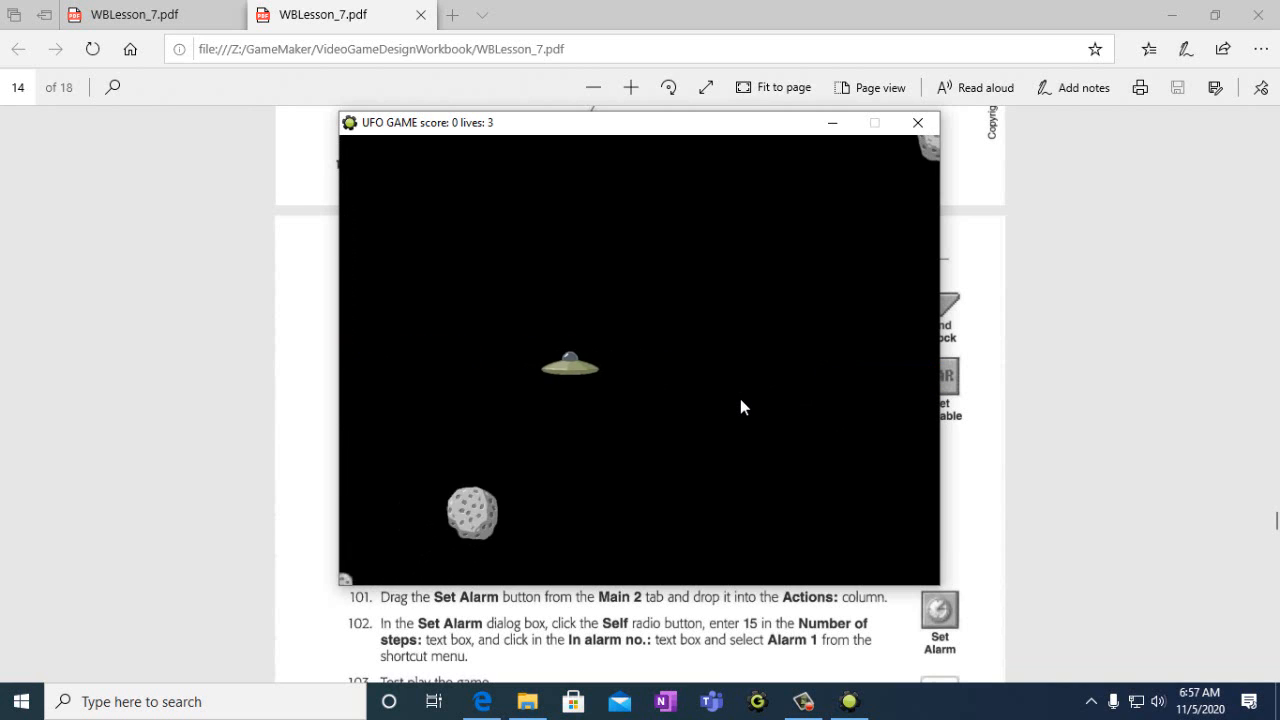
key("Up")
key("Right")
key("space")
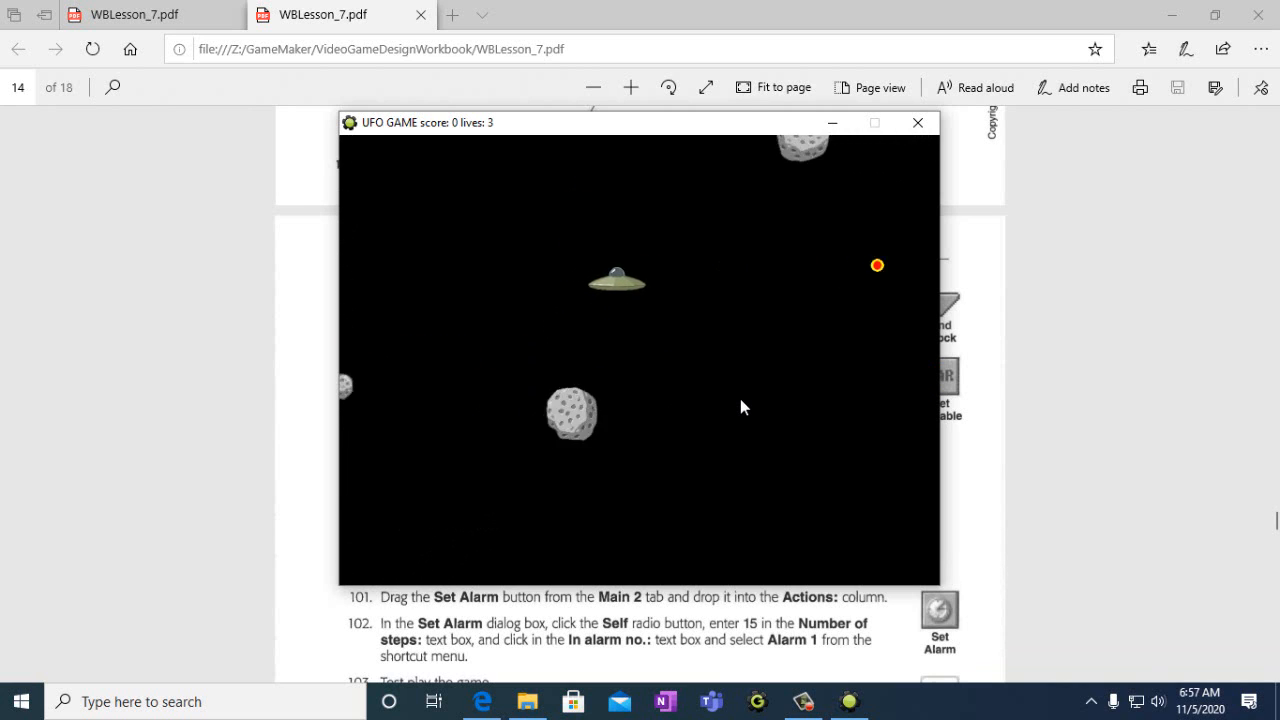
key("space")
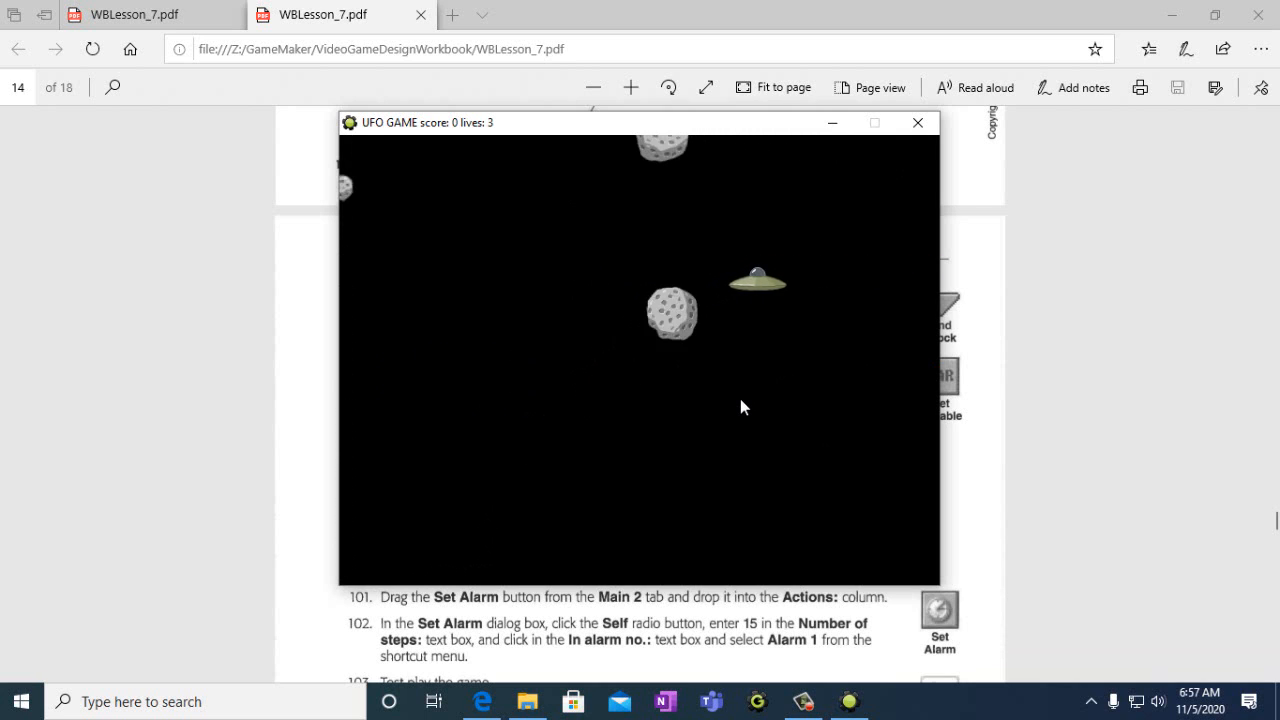
key("Left")
key("space")
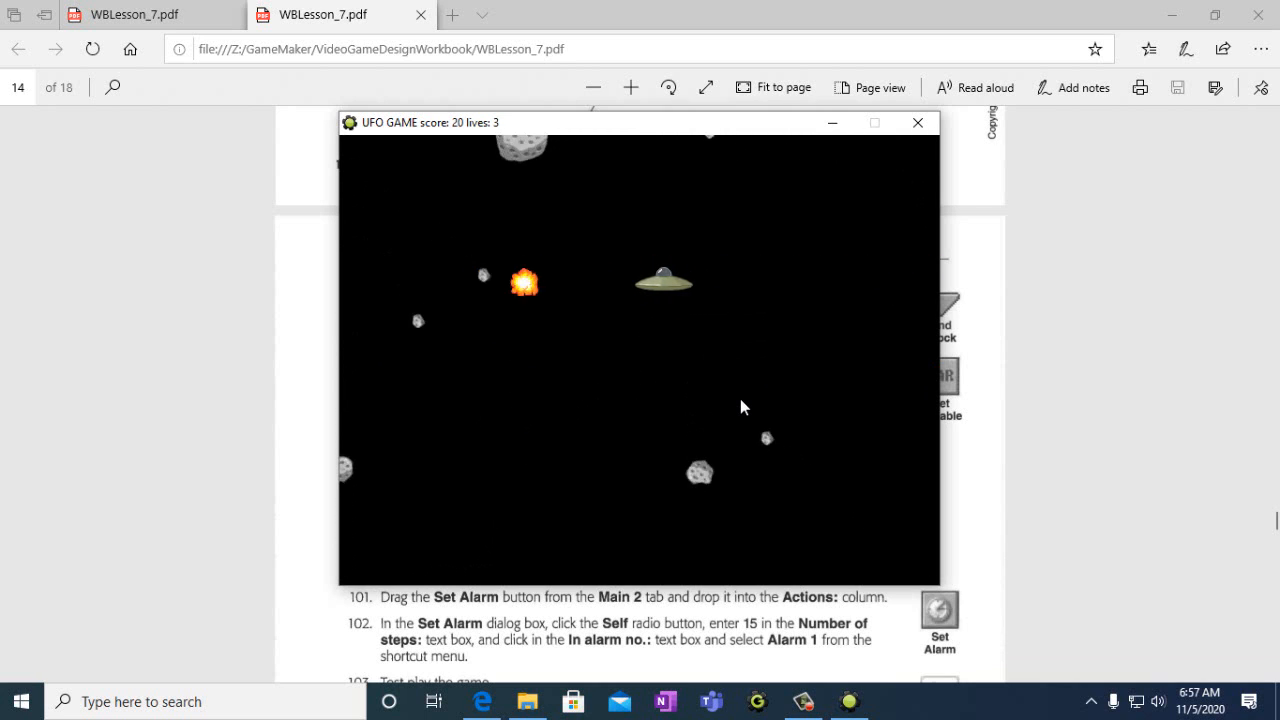
key("space")
key("Right")
key("Down")
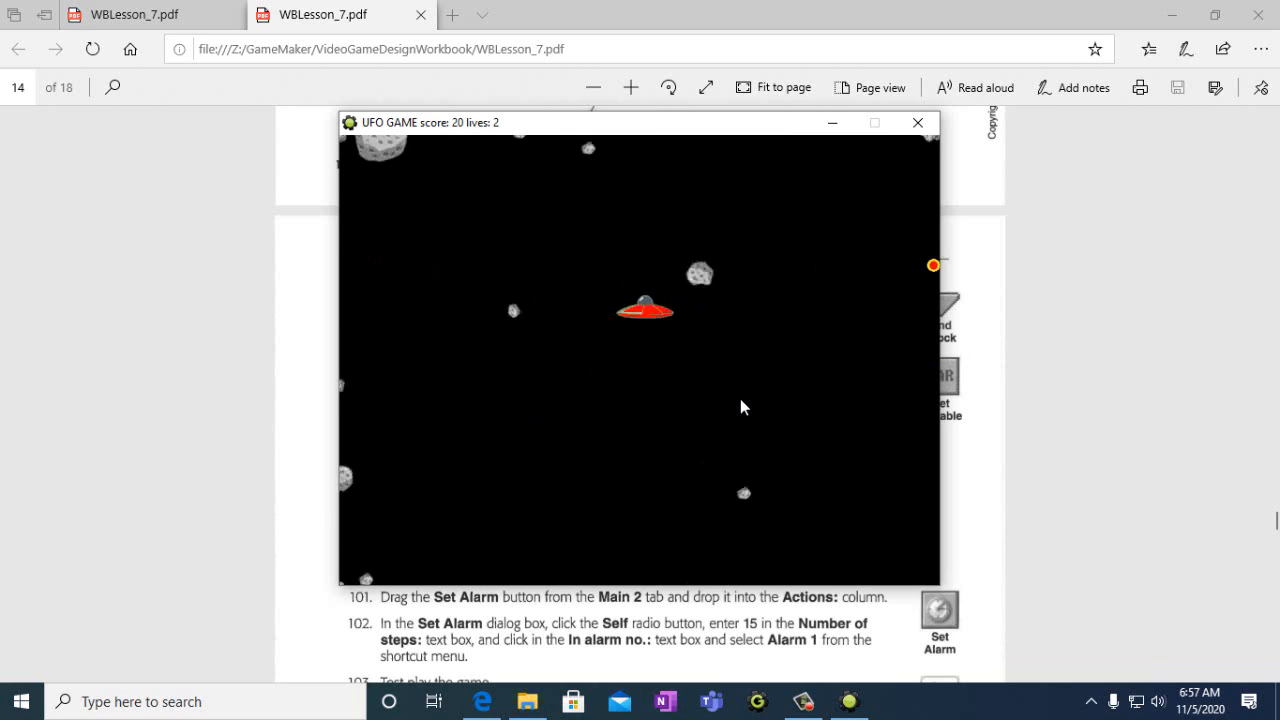
key("Left")
key("space")
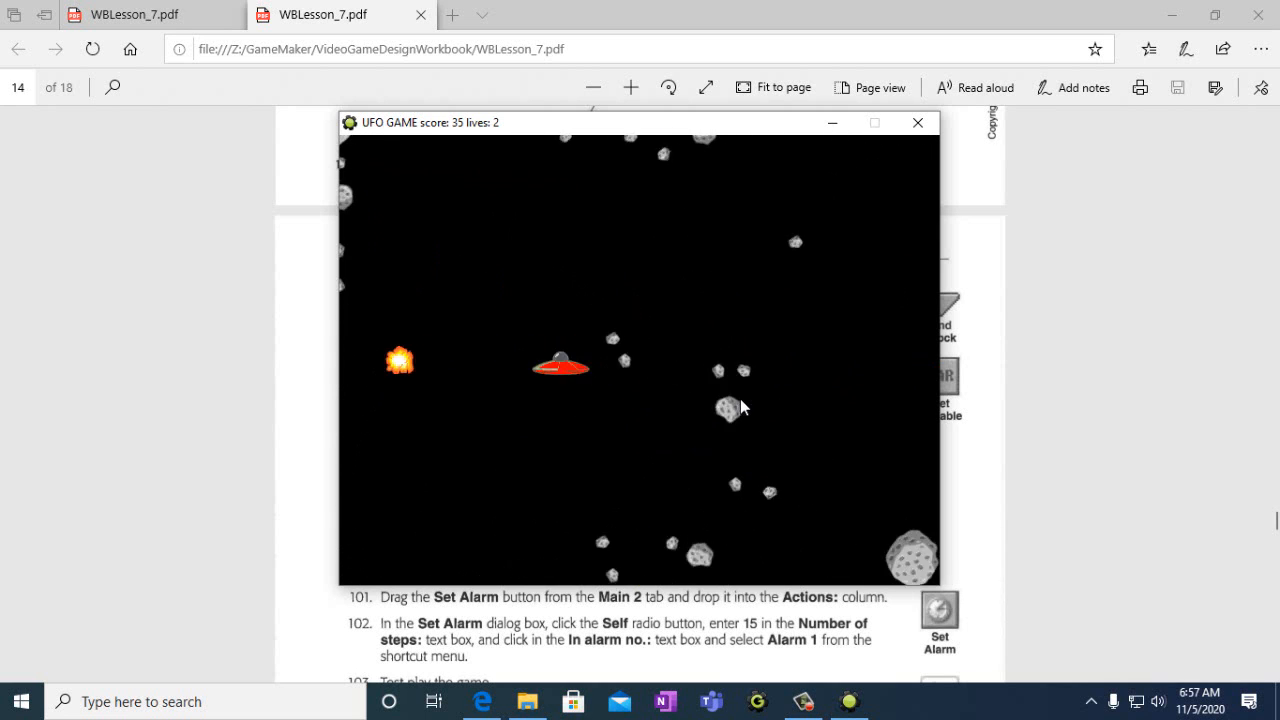
key("Right")
key("space")
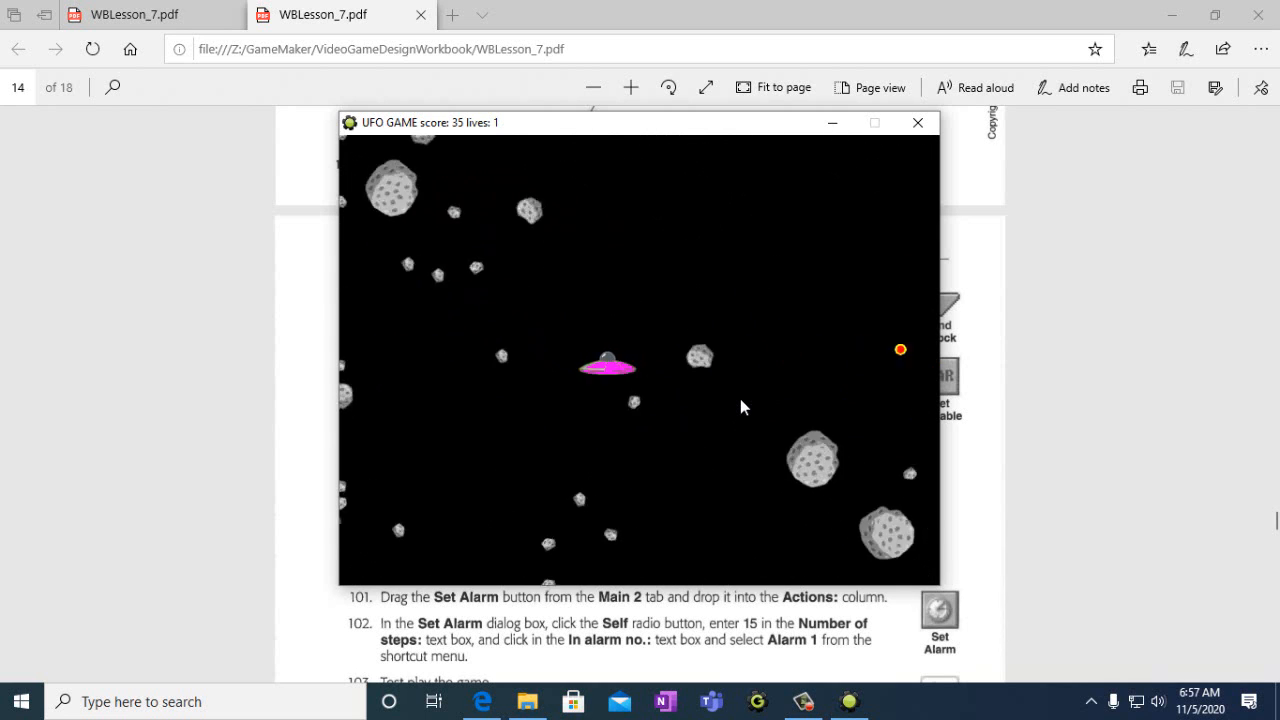
key("space")
key("Left")
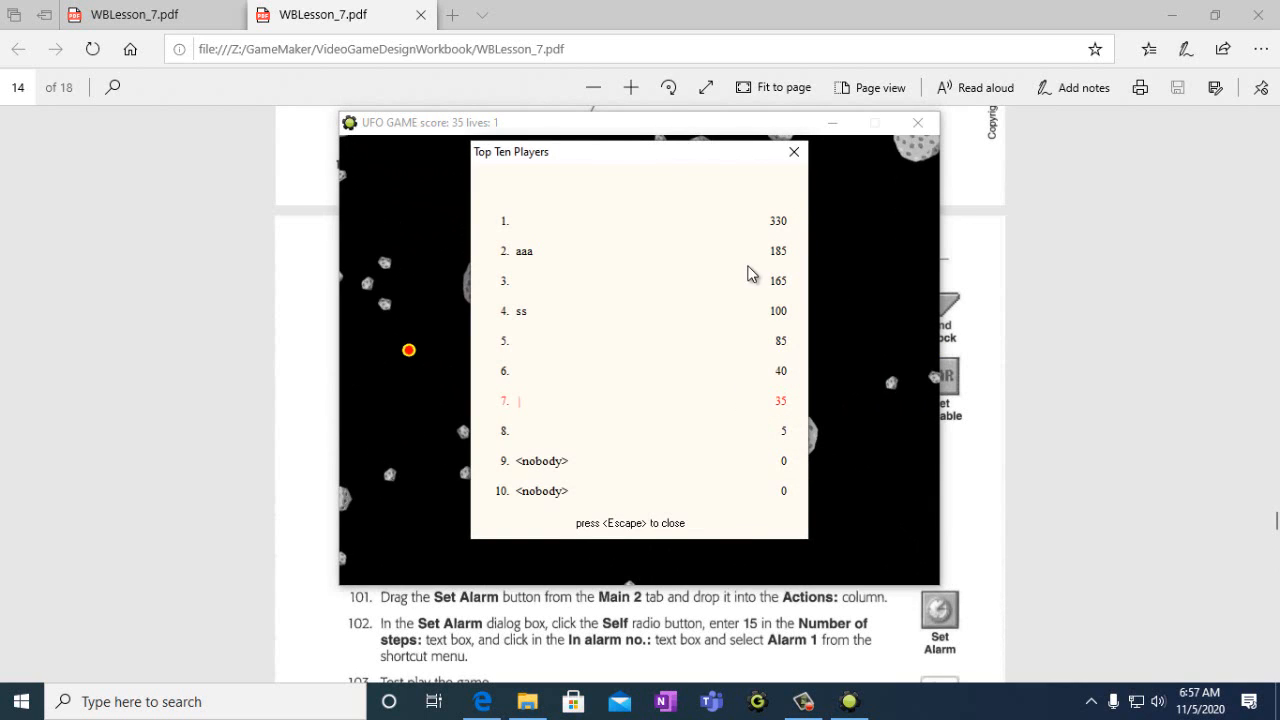
left_click(798, 160)
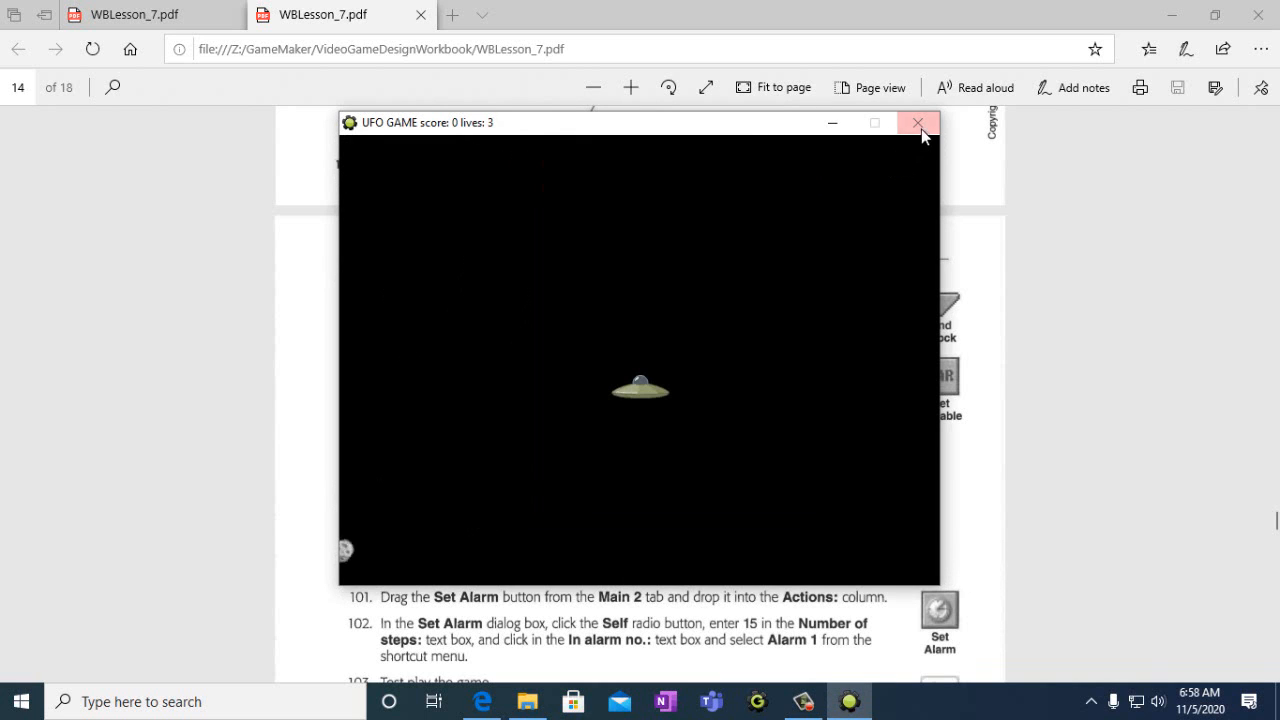
left_click(920, 126)
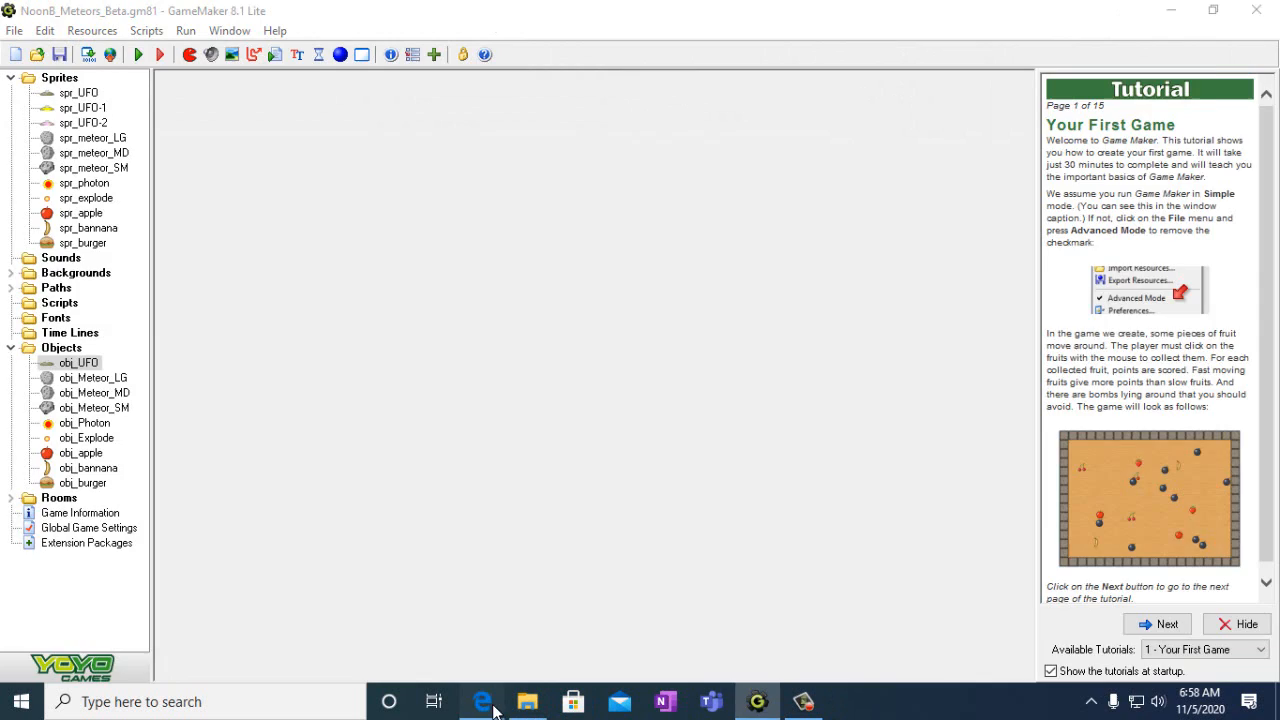
- Switch to the workbook PDF in Edge and read steps 103 to 108, the Beta Testing Results table and the review questions
left_click(482, 701)
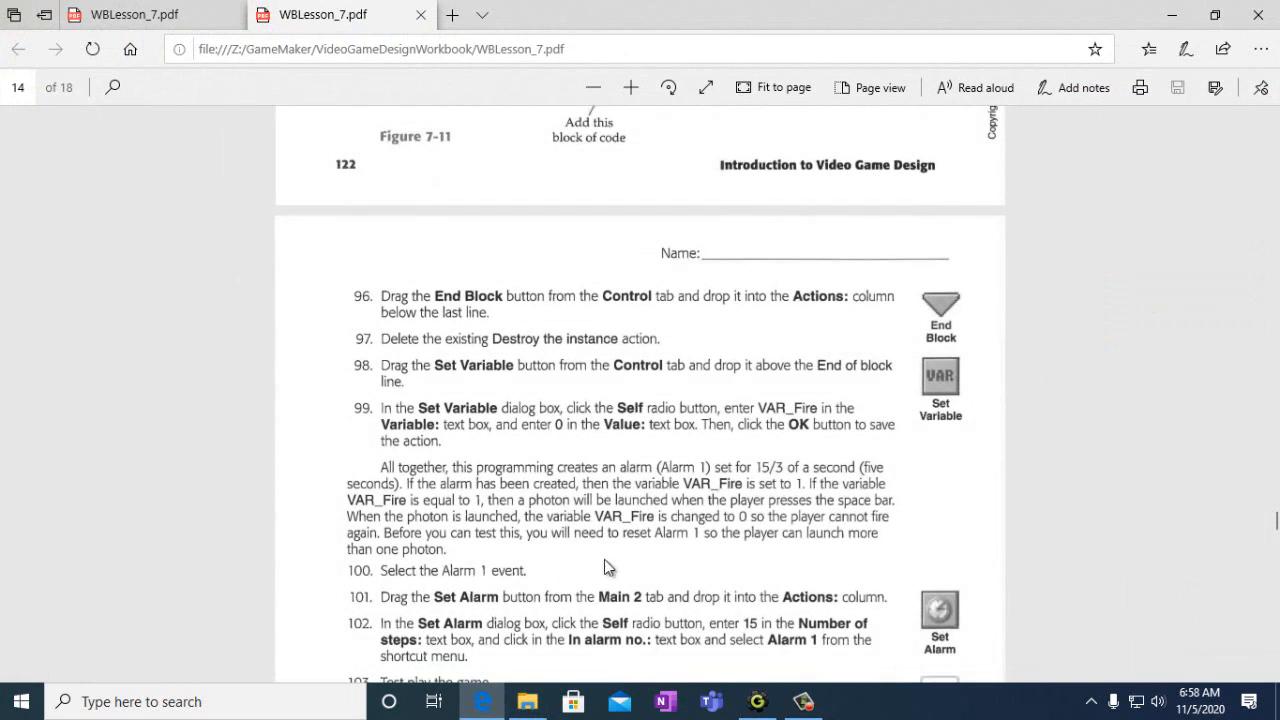
scroll(604, 562, "down", 5)
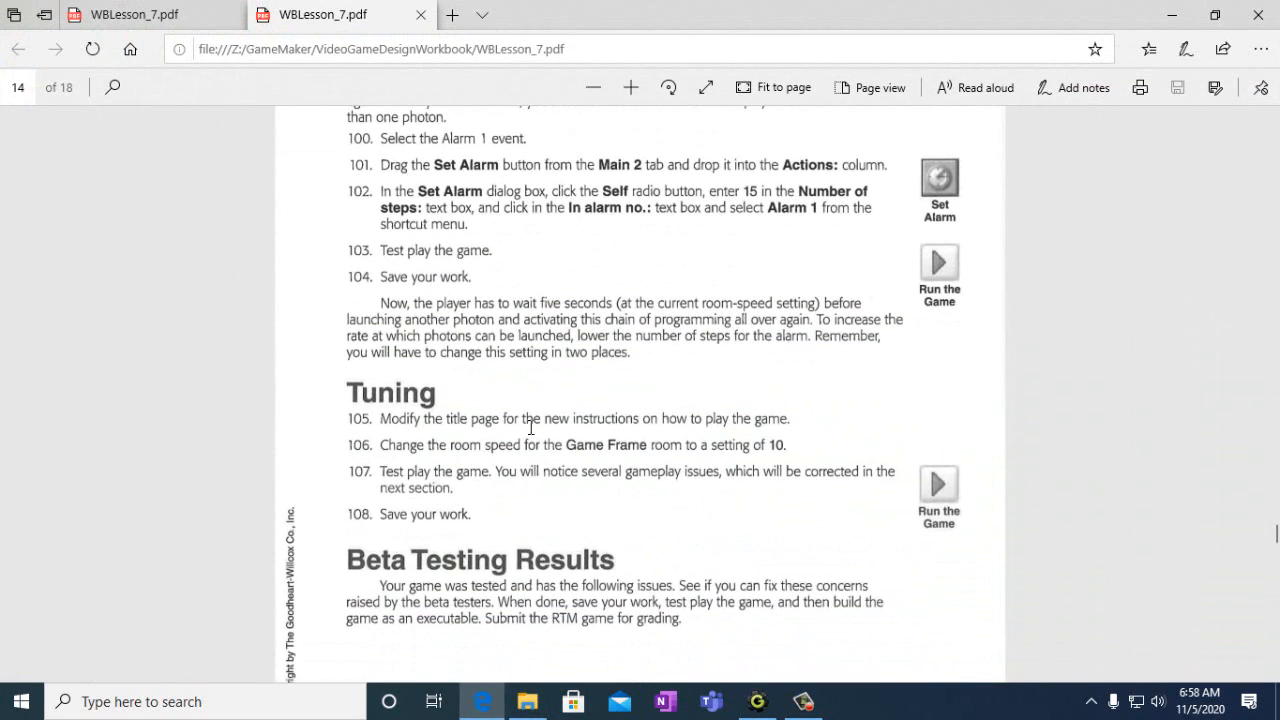
scroll(515, 427, "down", 1)
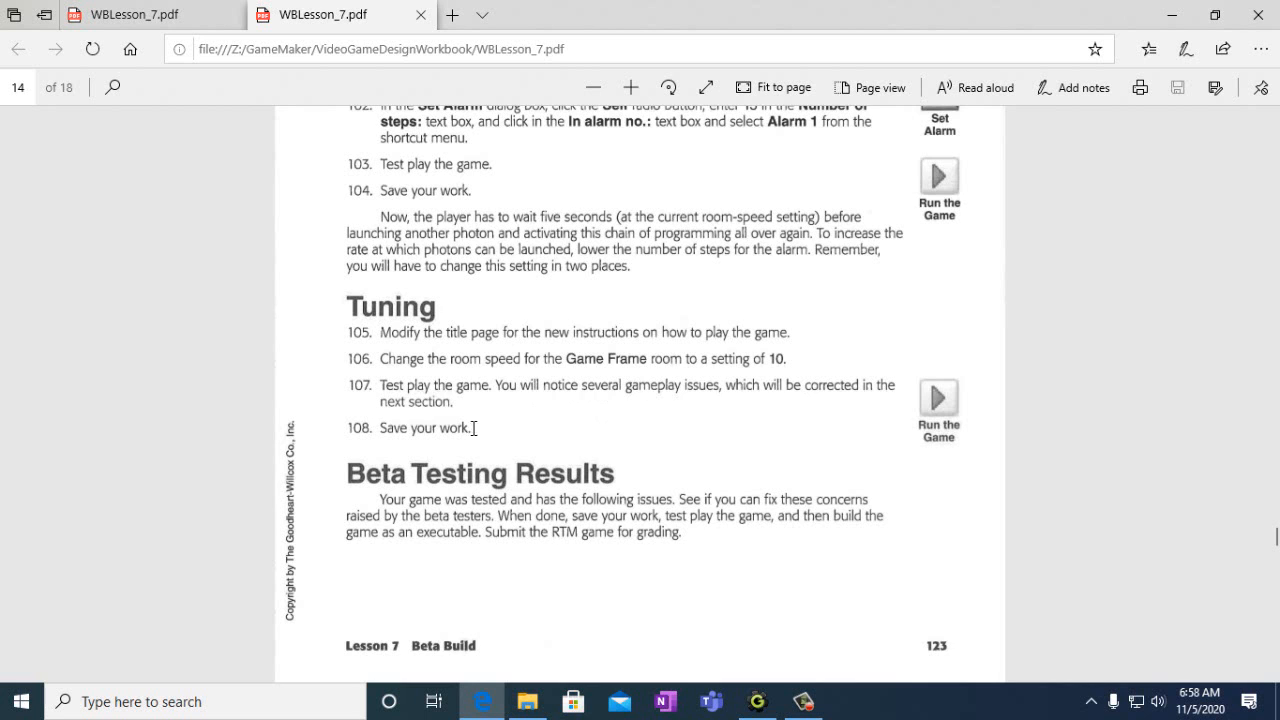
scroll(549, 398, "down", 3)
scroll(504, 367, "down", 12)
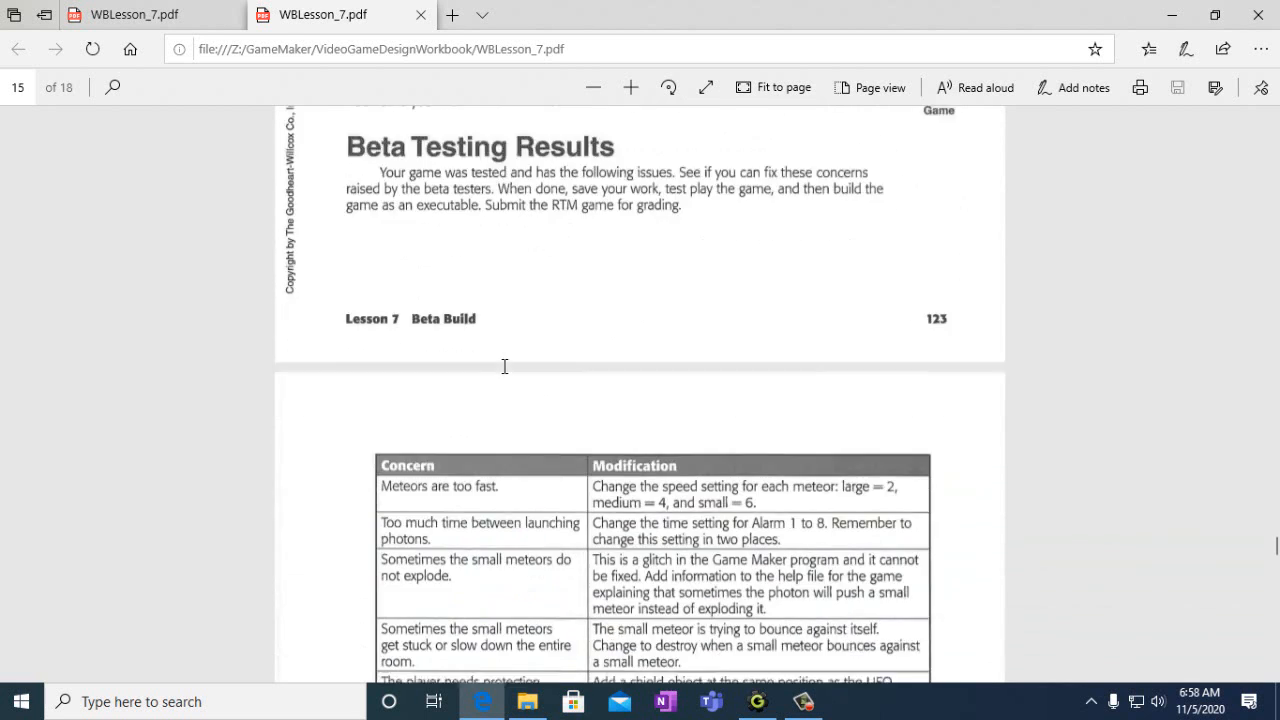
scroll(615, 422, "down", 20)
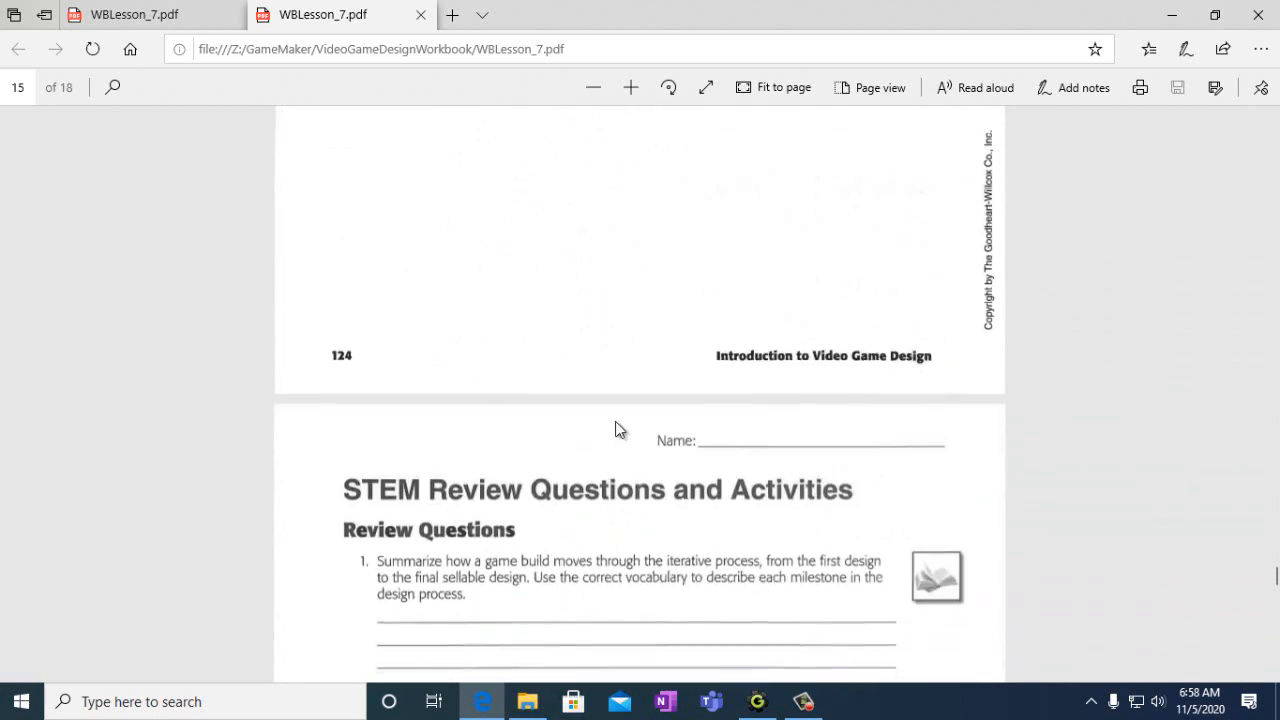
scroll(615, 421, "down", 15)
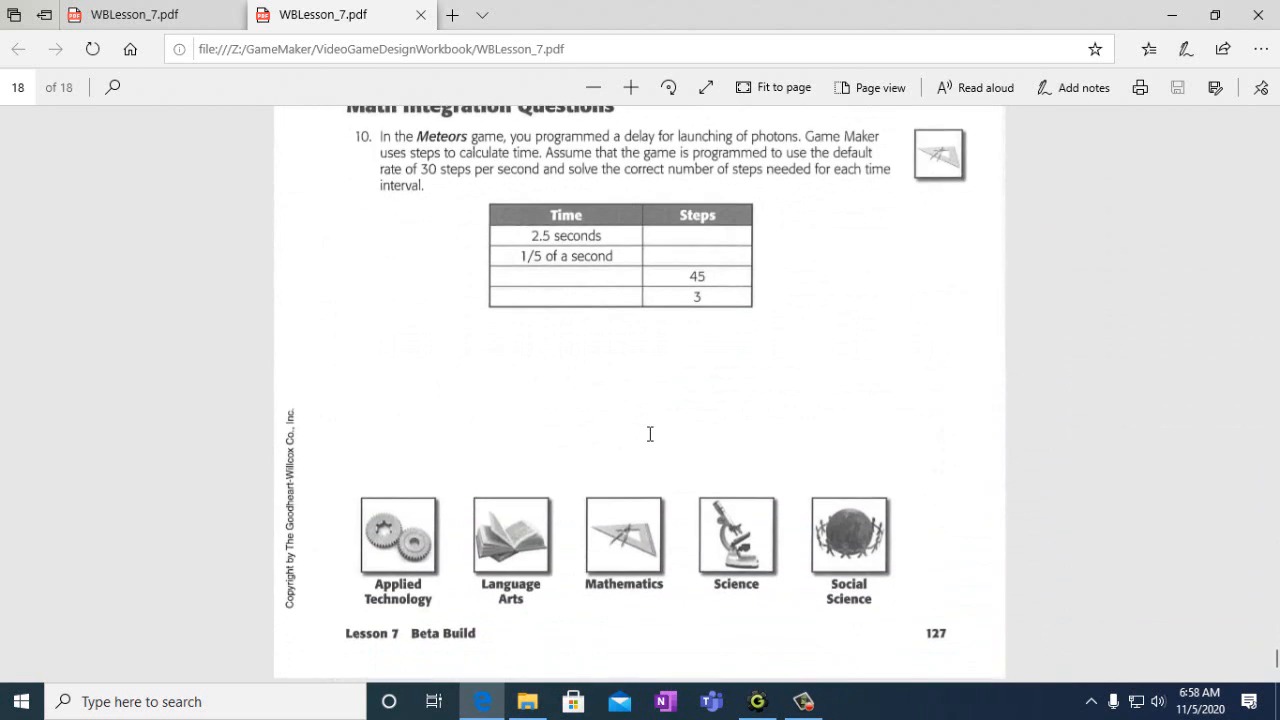
scroll(650, 434, "up", 3)
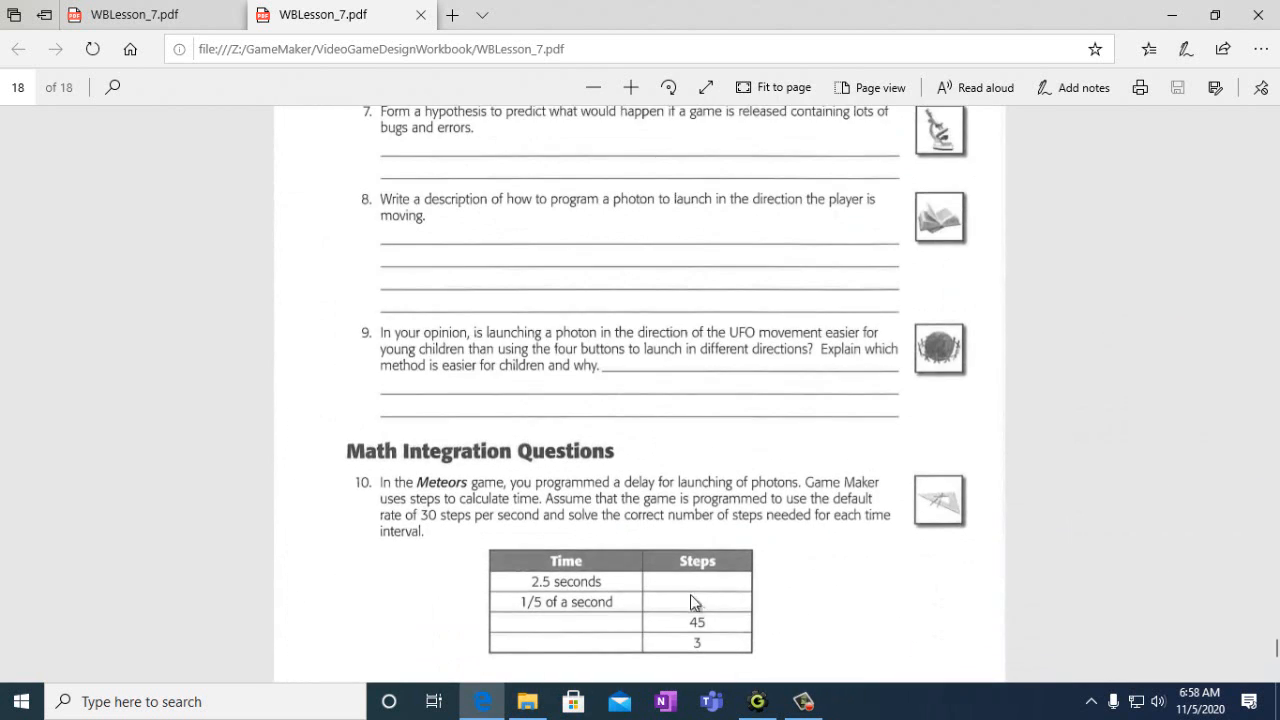
- Switch to GameMaker, save the game, and save a copy in the Documents folder under the same file name
left_click(755, 706)
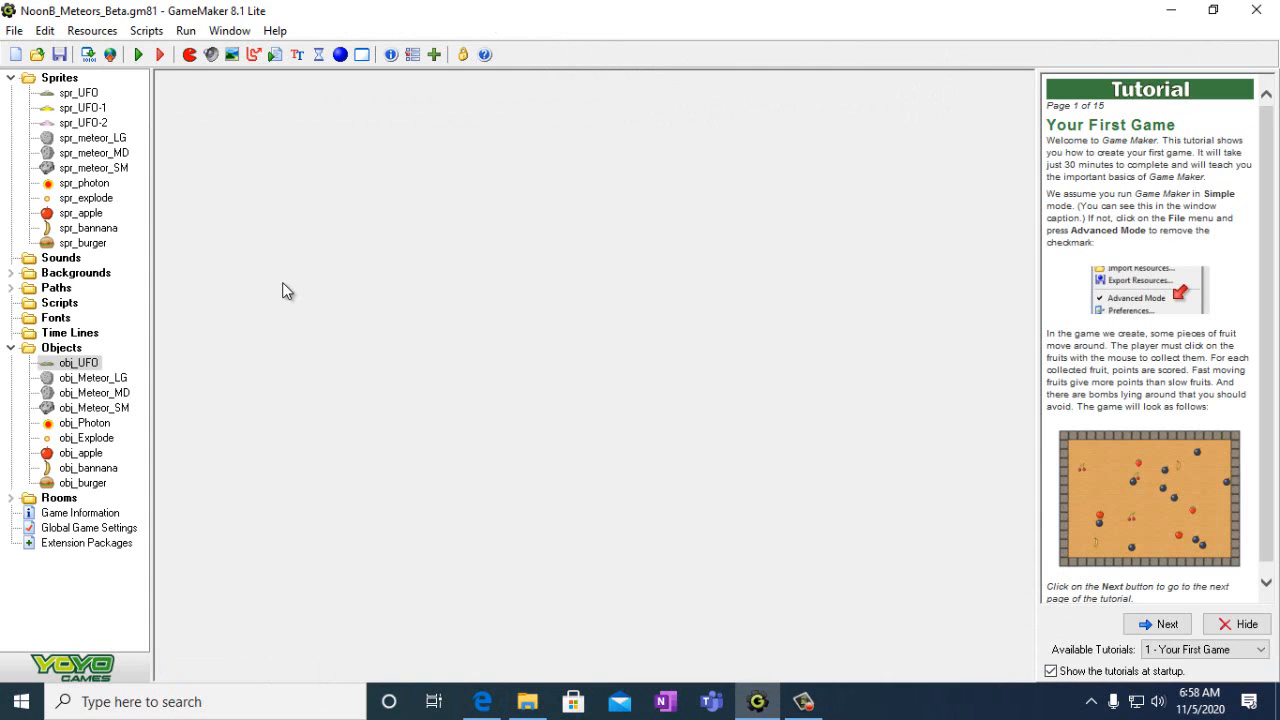
left_click(14, 30)
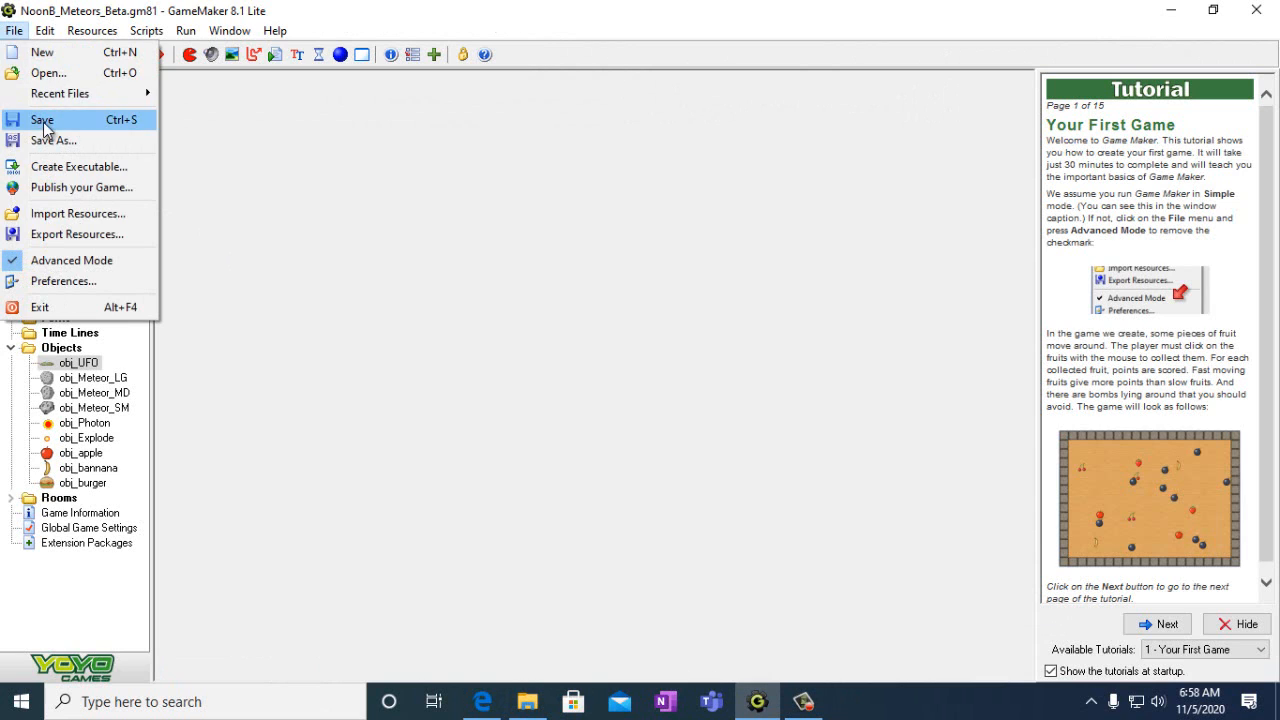
left_click(44, 121)
left_click(14, 30)
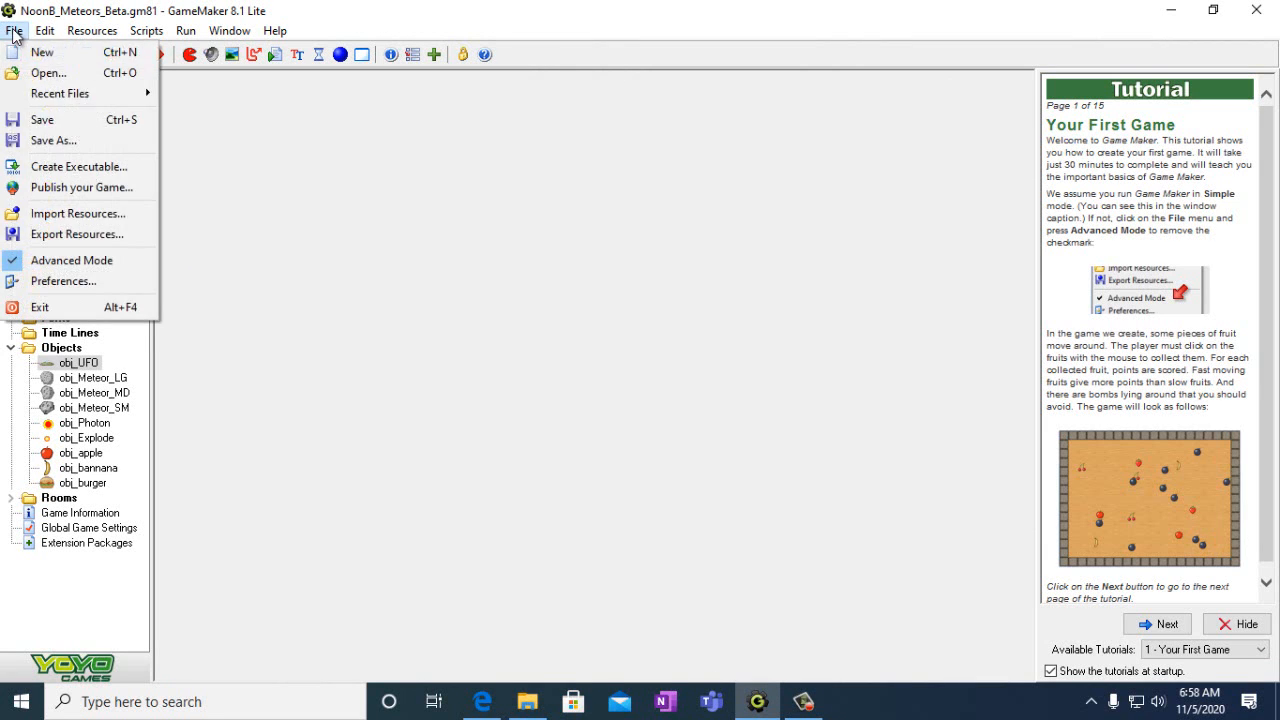
left_click(52, 140)
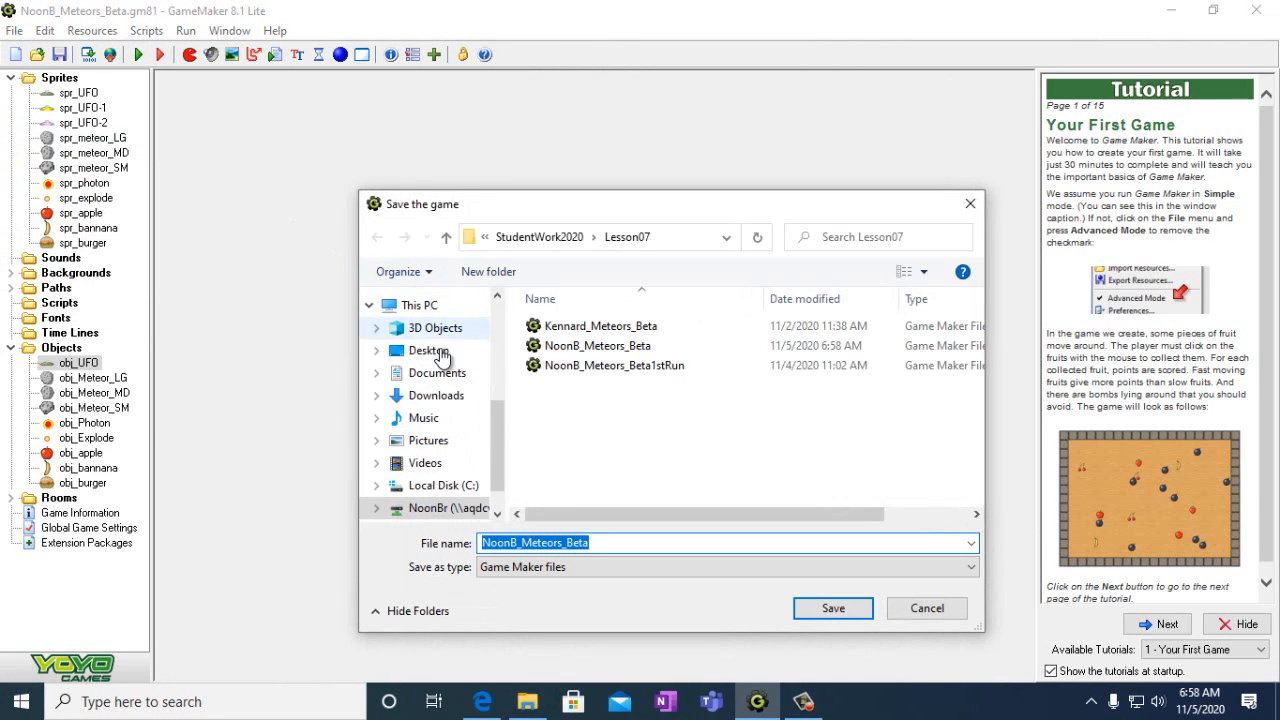
left_click(437, 373)
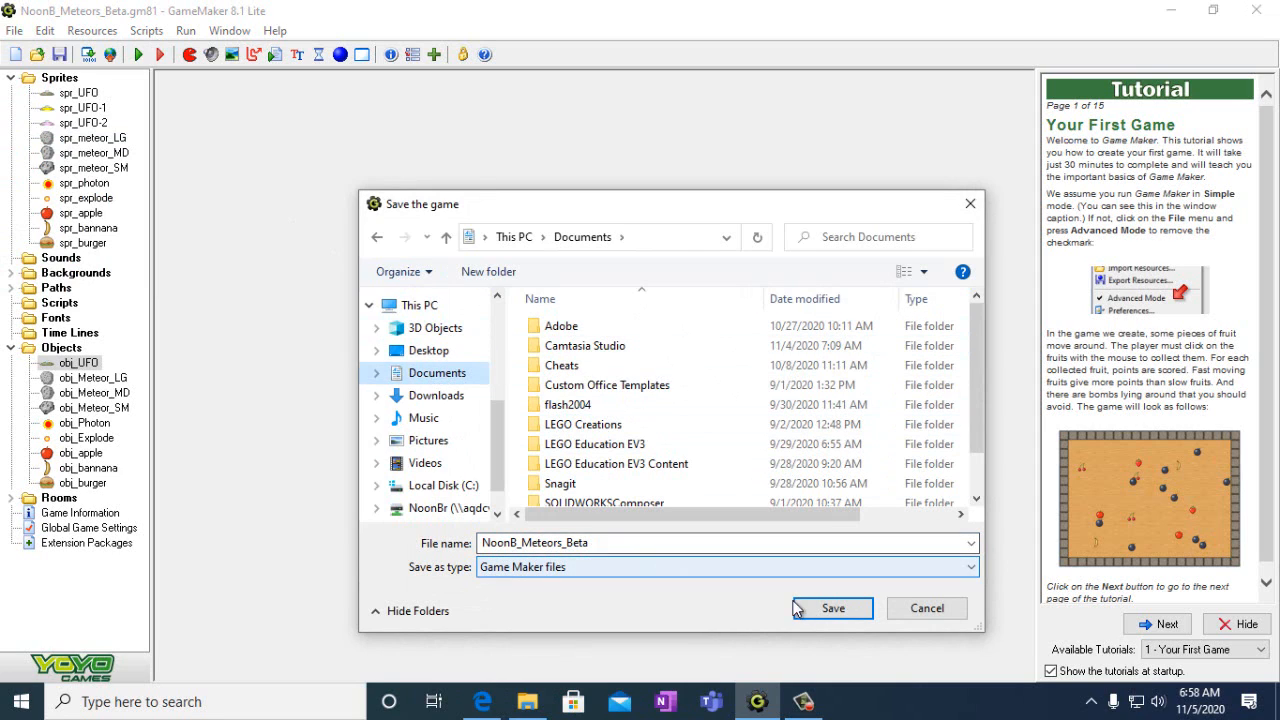
left_click(538, 549)
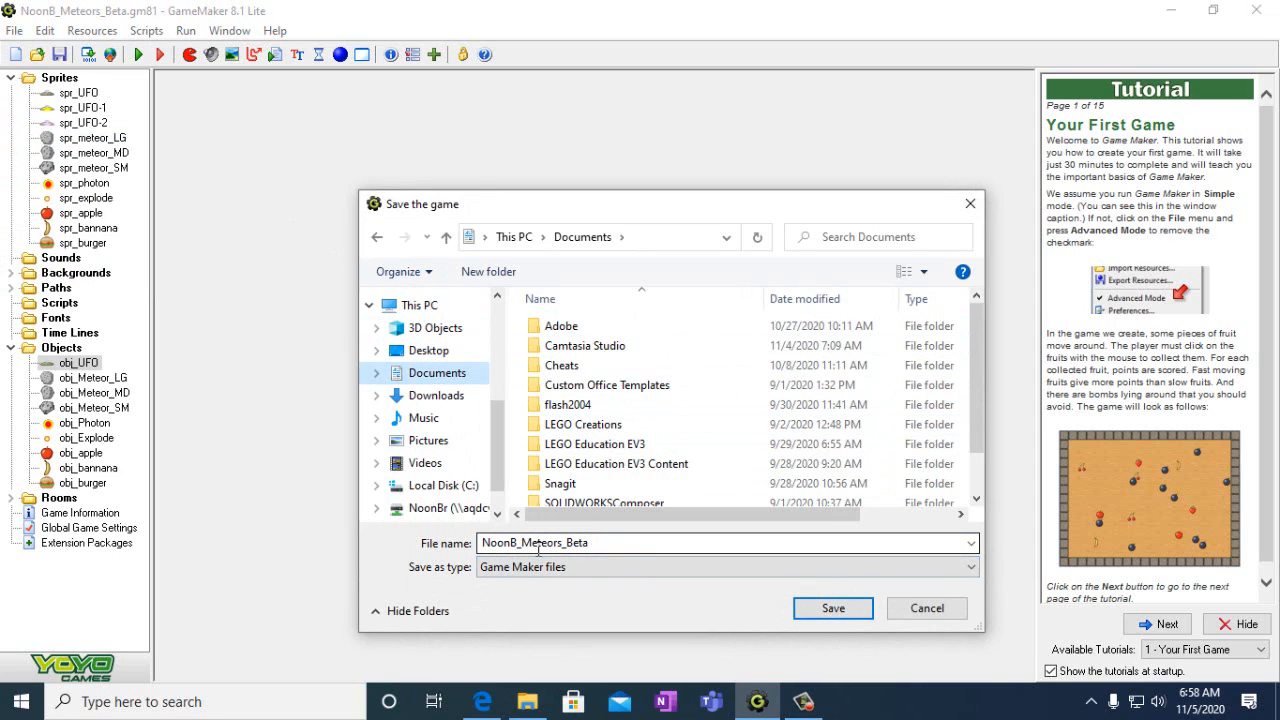
left_click(825, 607)
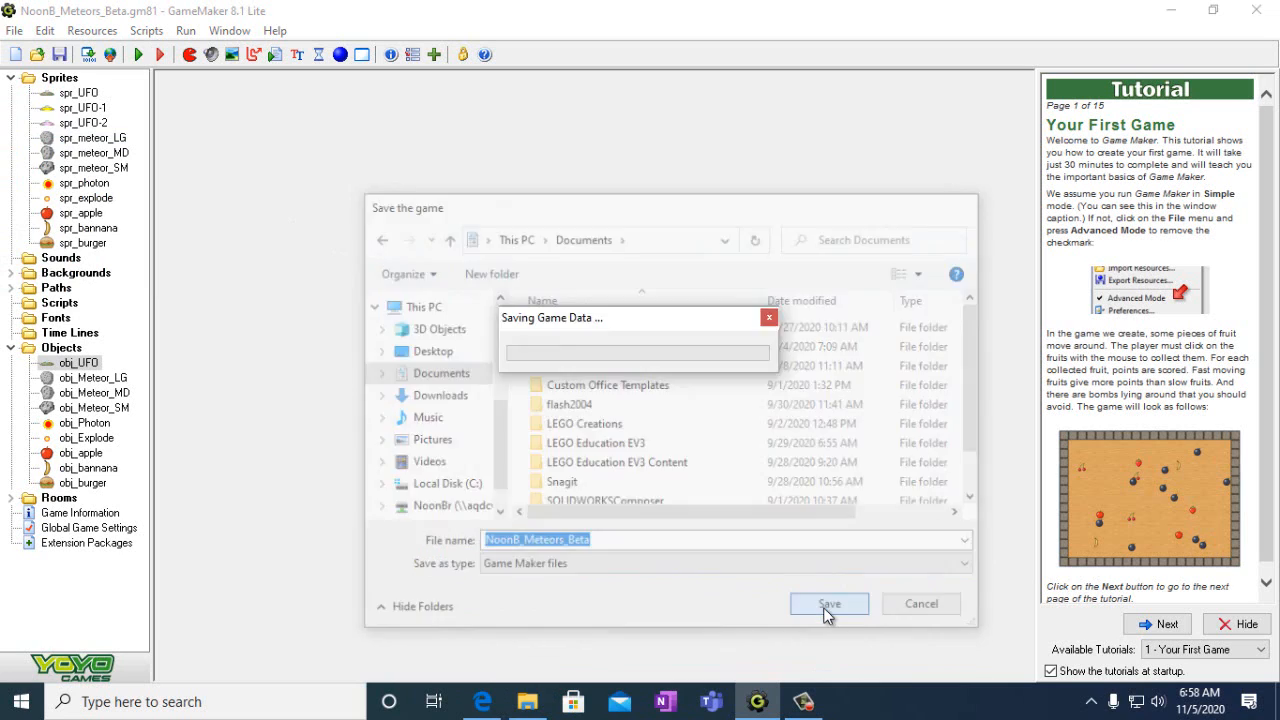
- Create a stand-alone executable of the game in the Documents folder with the suggested file name
left_click(14, 31)
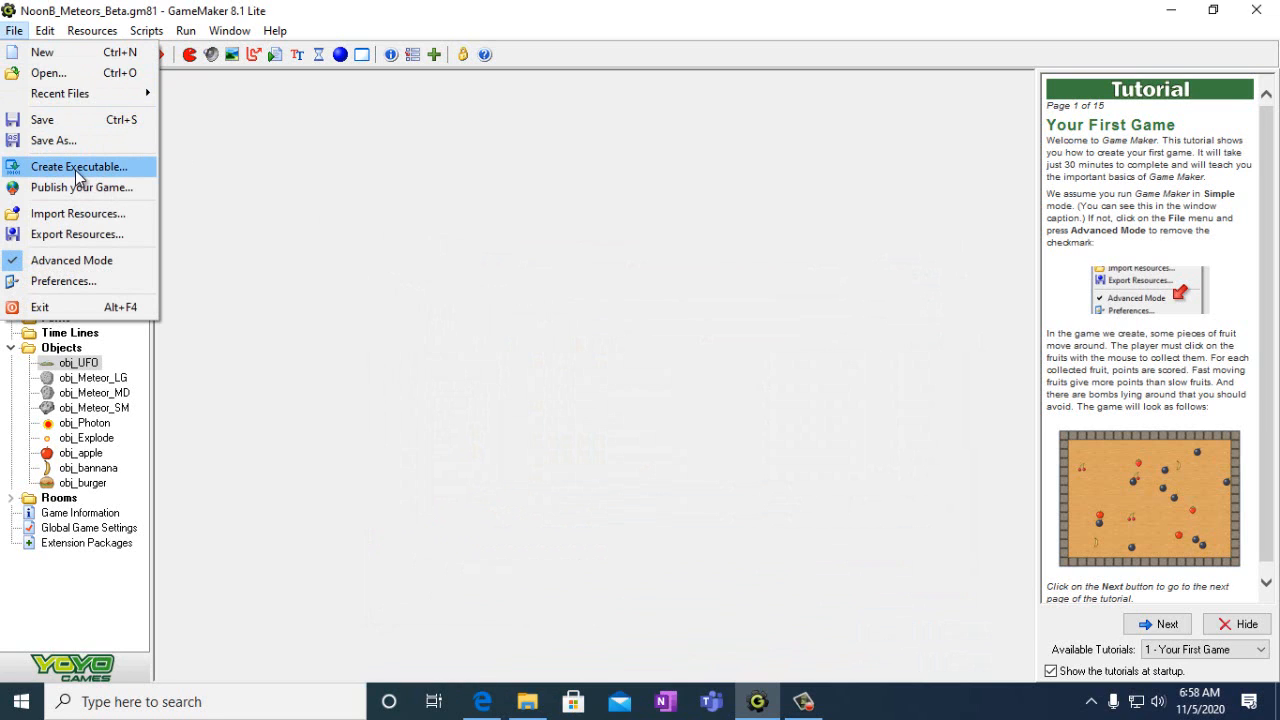
left_click(78, 167)
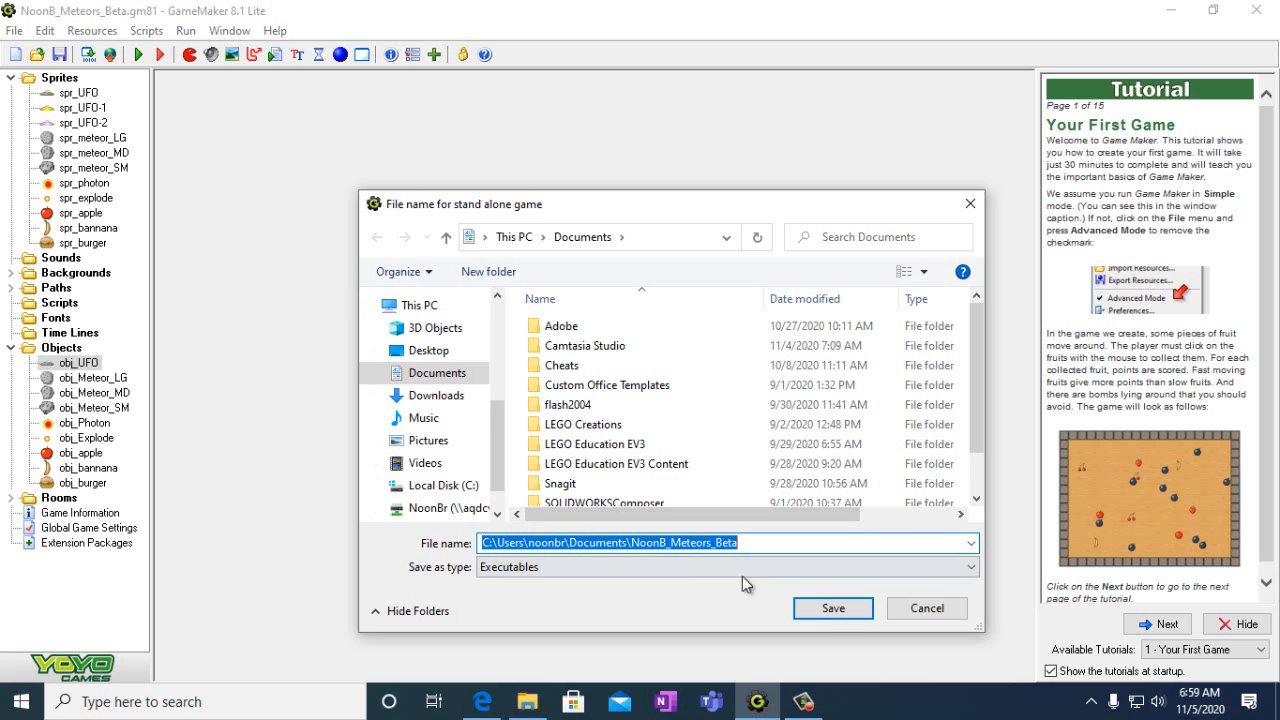
left_click(831, 614)
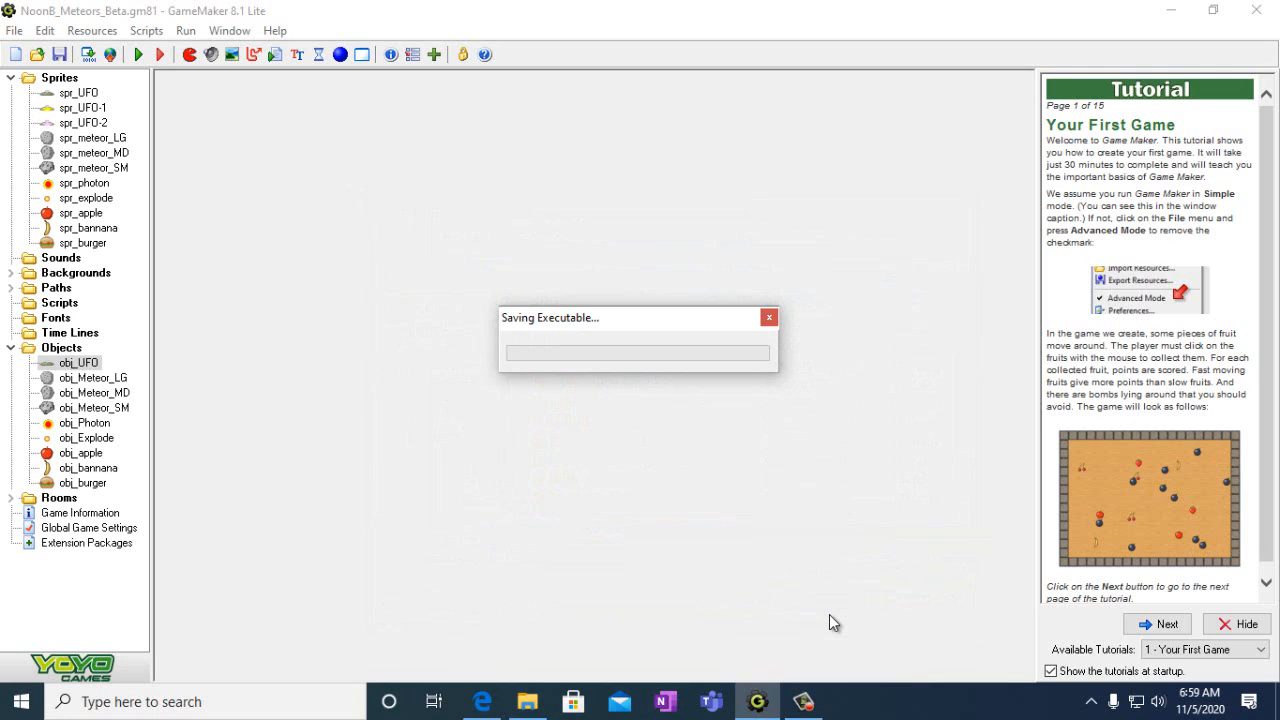
- Switch to Microsoft Teams and open the Lesson 07 Beta Build folder in the Period 5 Video Game Design team's General channel files
left_click(712, 692)
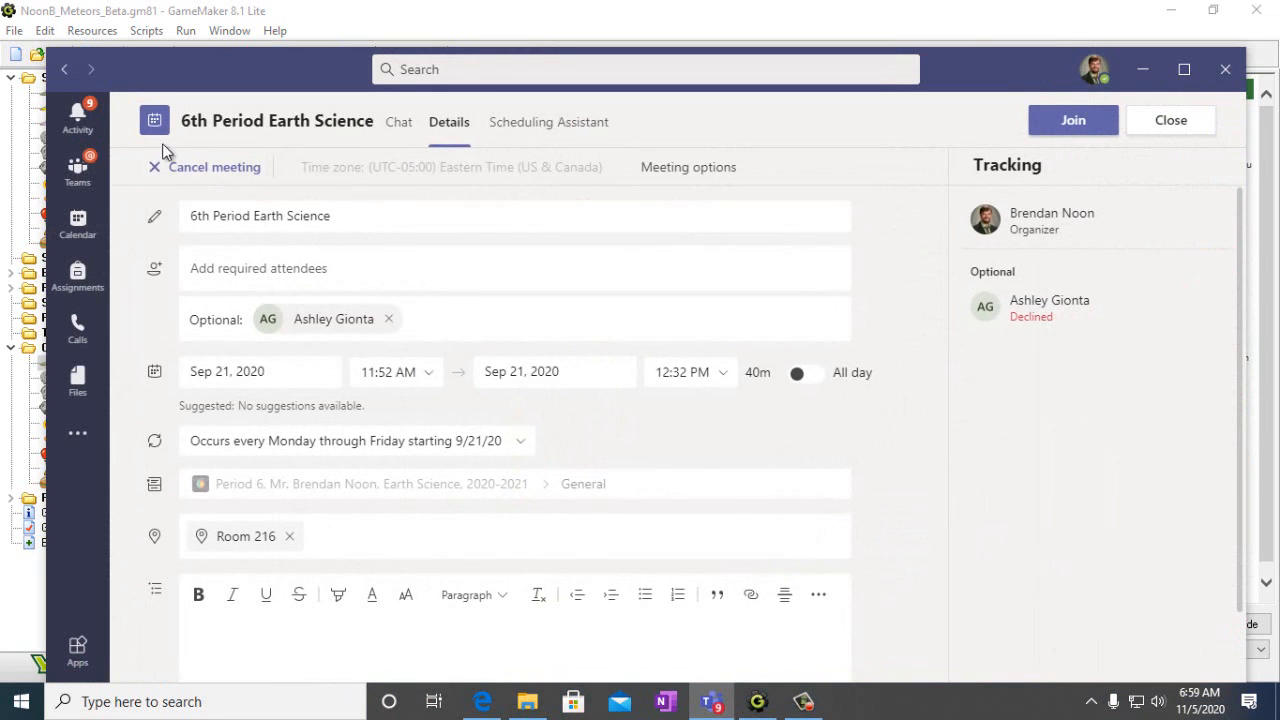
left_click(77, 170)
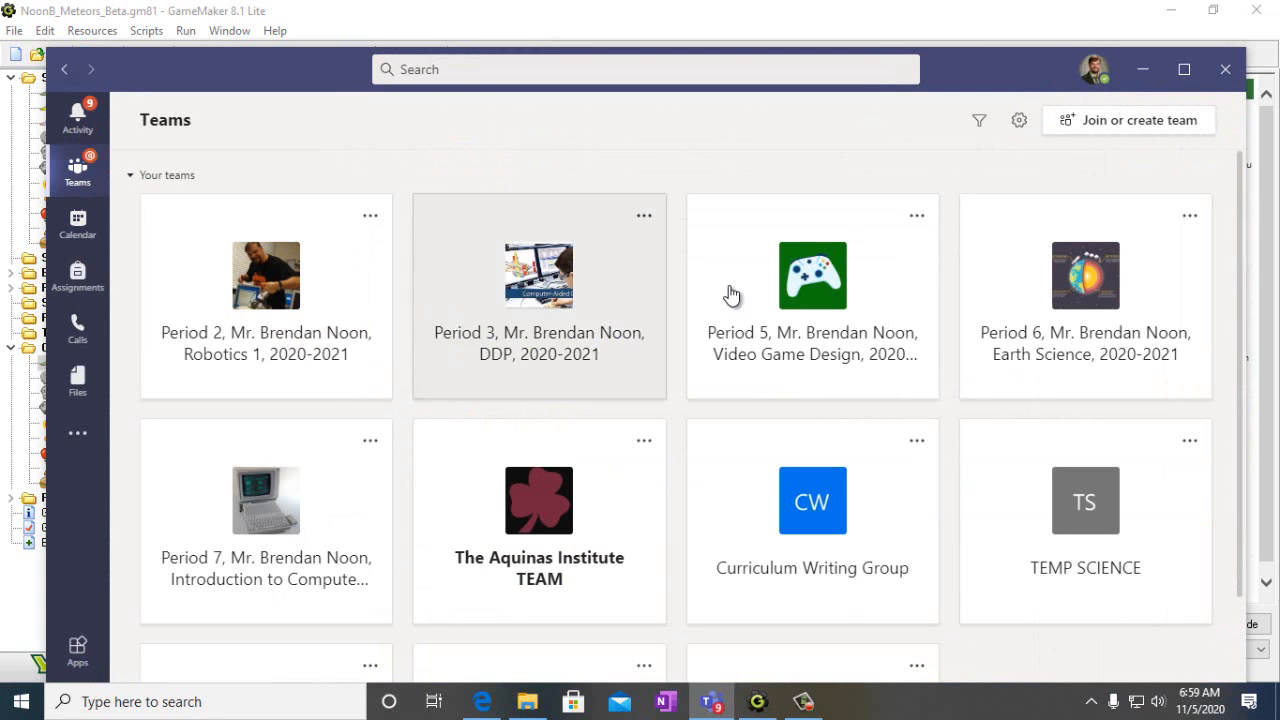
left_click(808, 352)
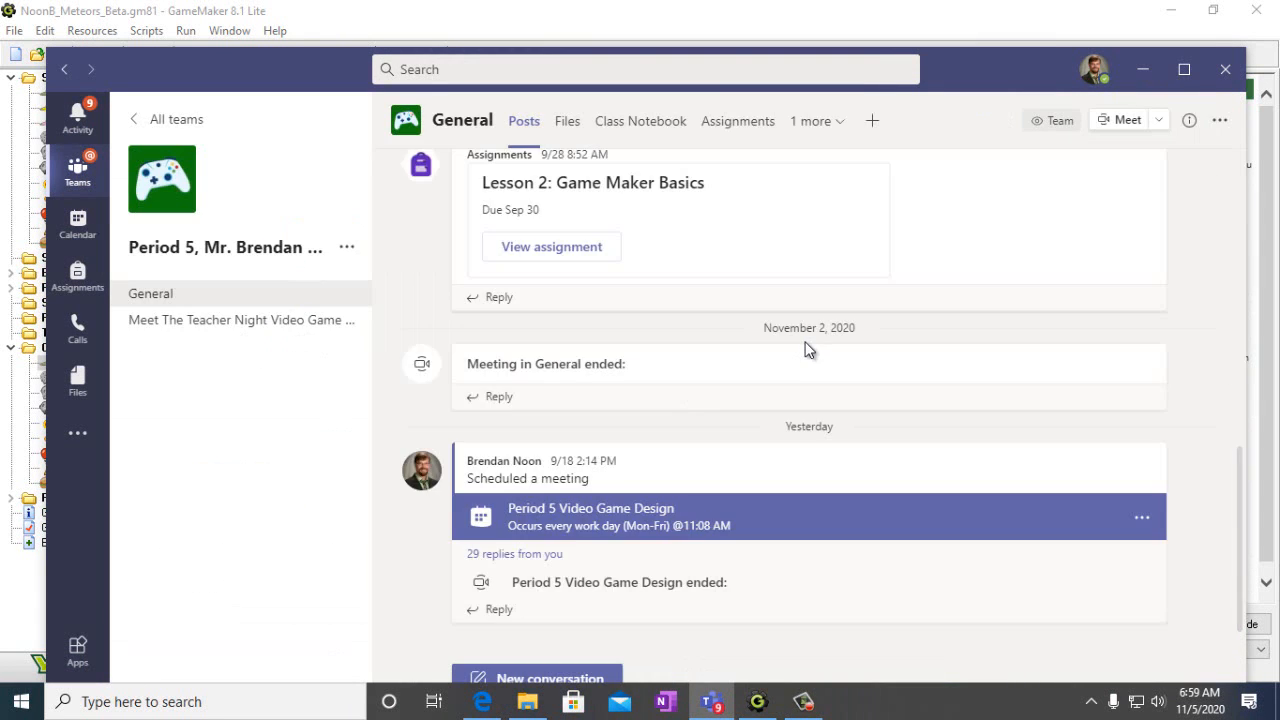
left_click(567, 130)
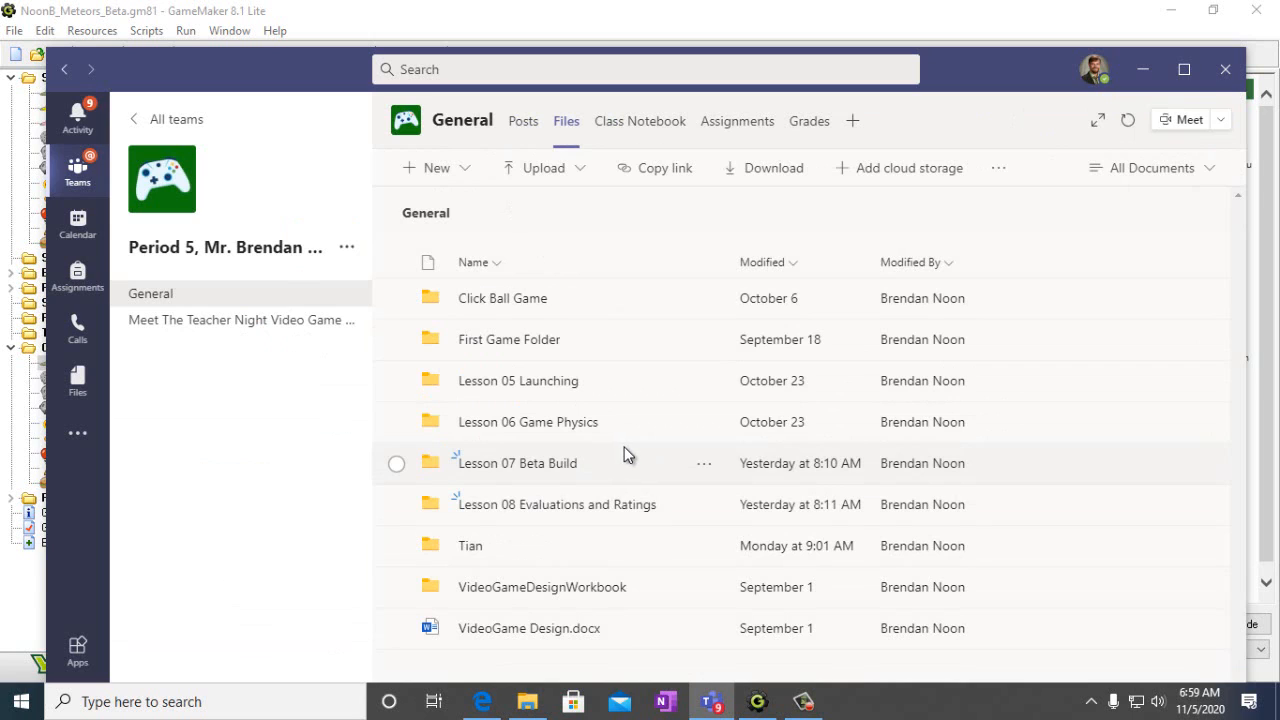
left_click(523, 468)
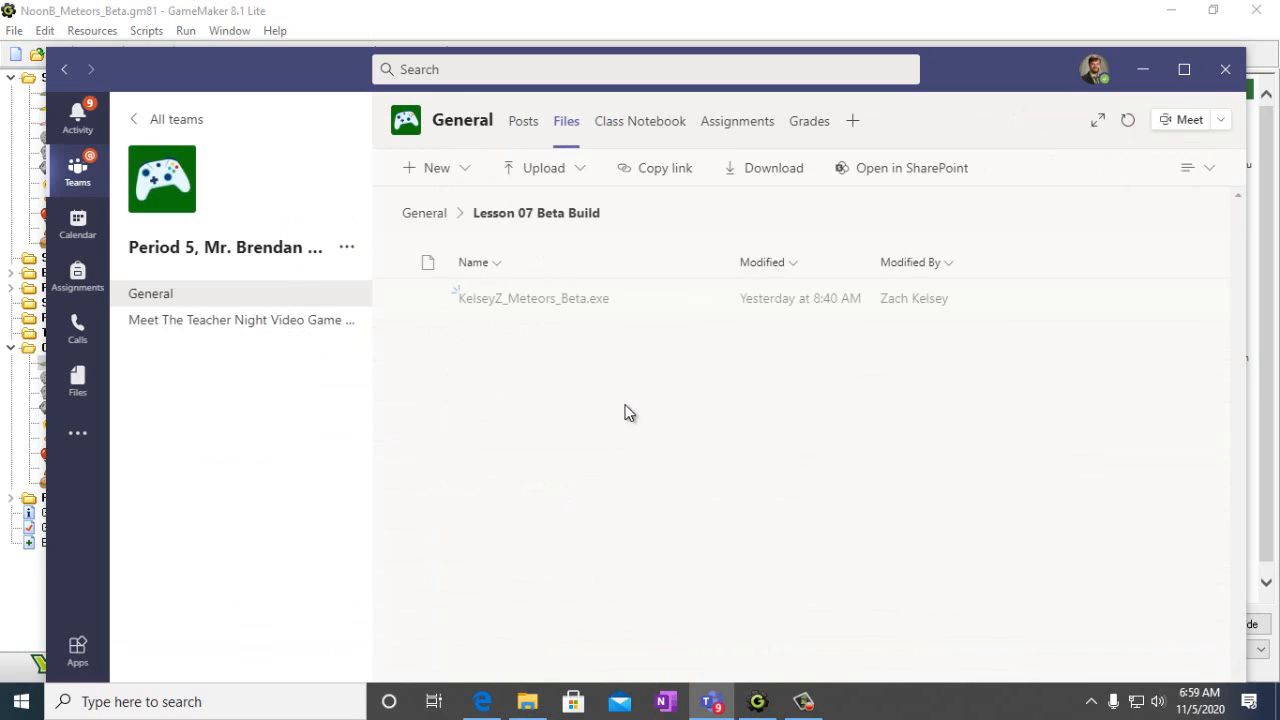
- Upload the newly built Meteors Beta executable from the Documents folder to the Lesson 07 Beta Build folder
left_click(541, 180)
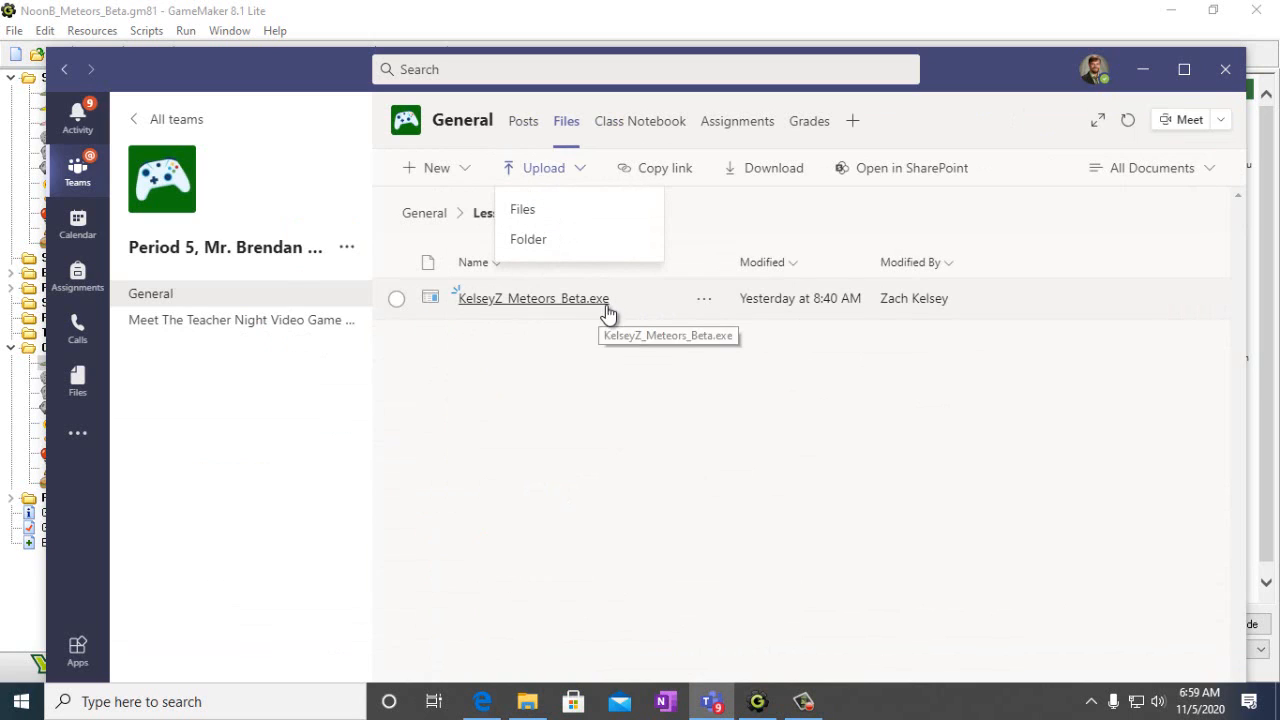
left_click(544, 212)
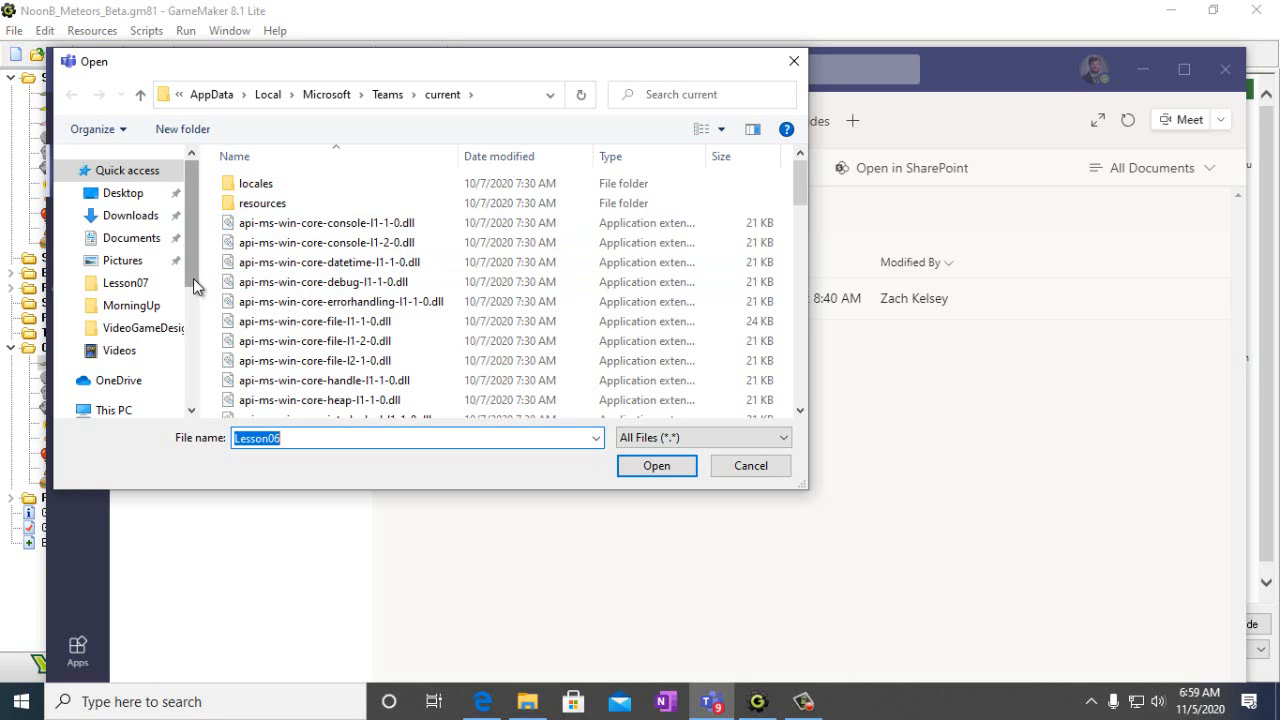
left_click(131, 238)
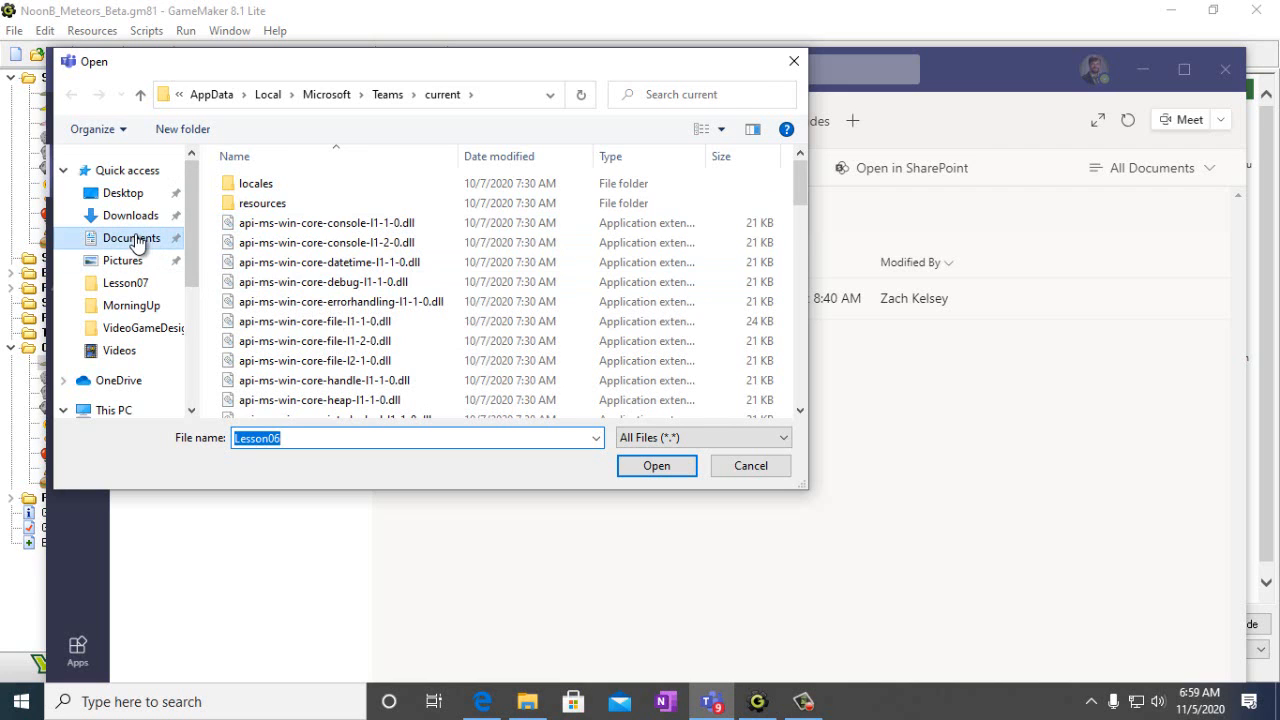
scroll(394, 324, "down", 2)
scroll(394, 324, "down", 1)
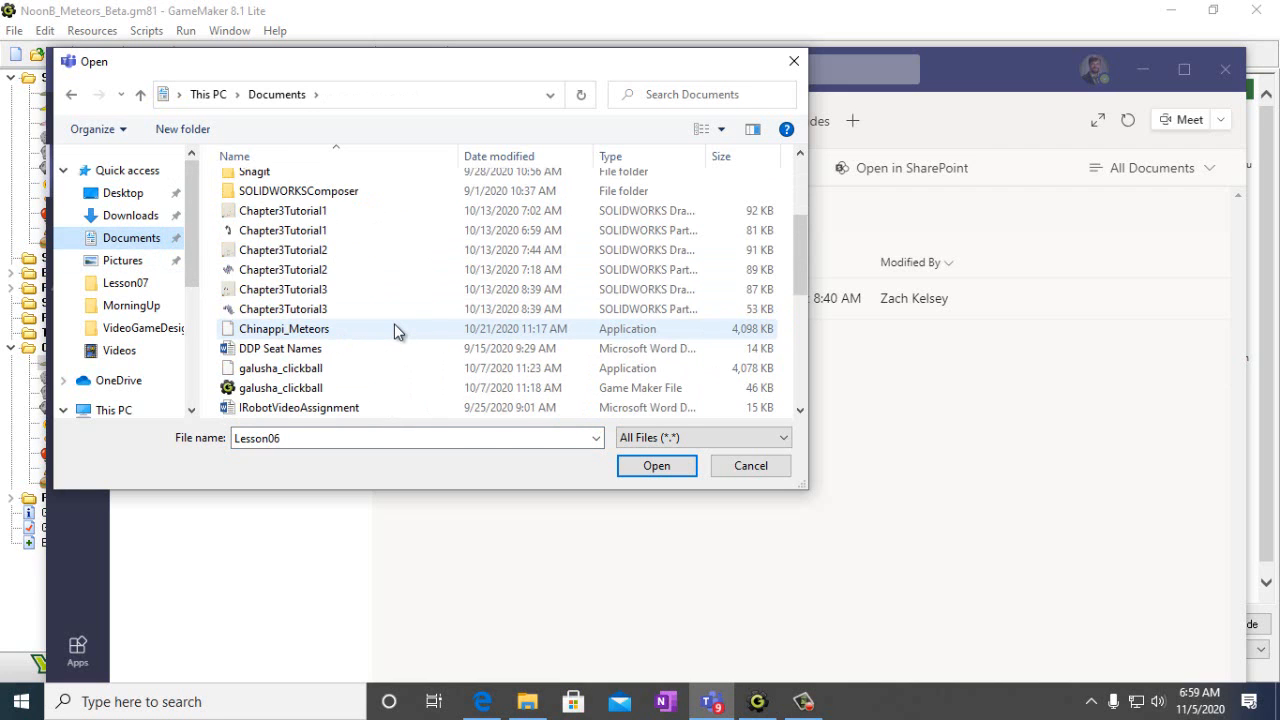
scroll(394, 324, "down", 4)
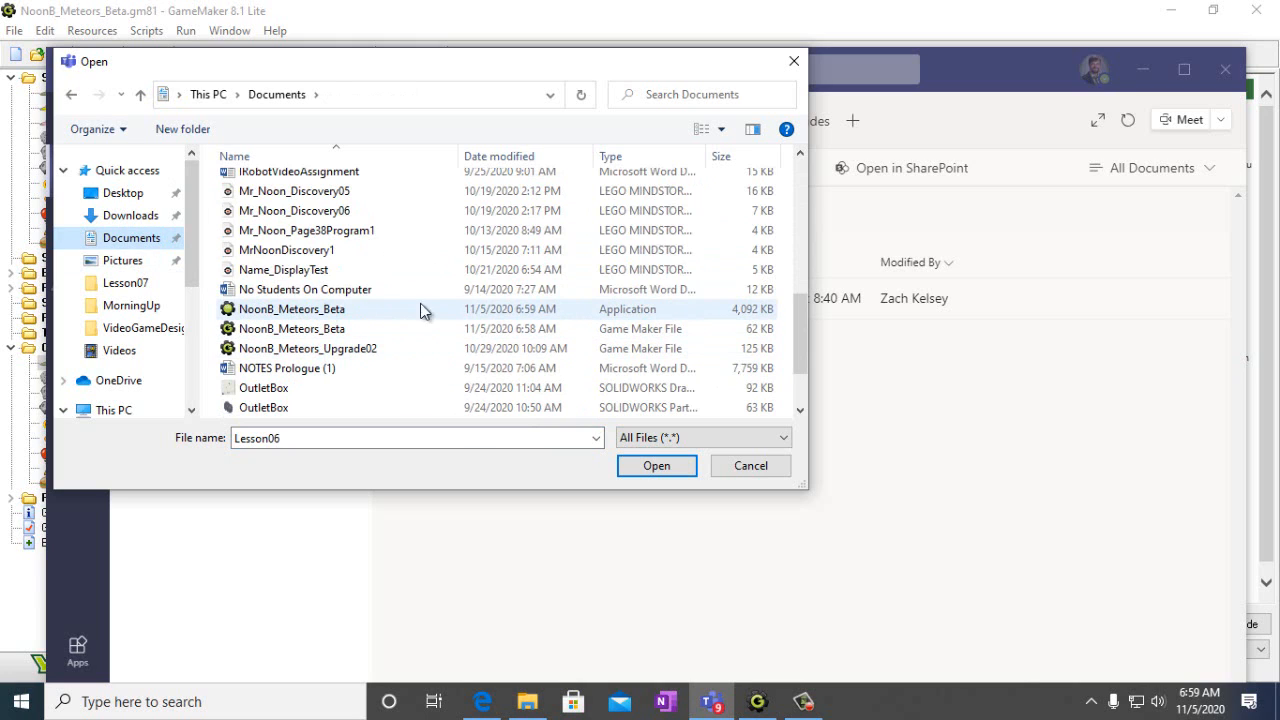
left_click(266, 313)
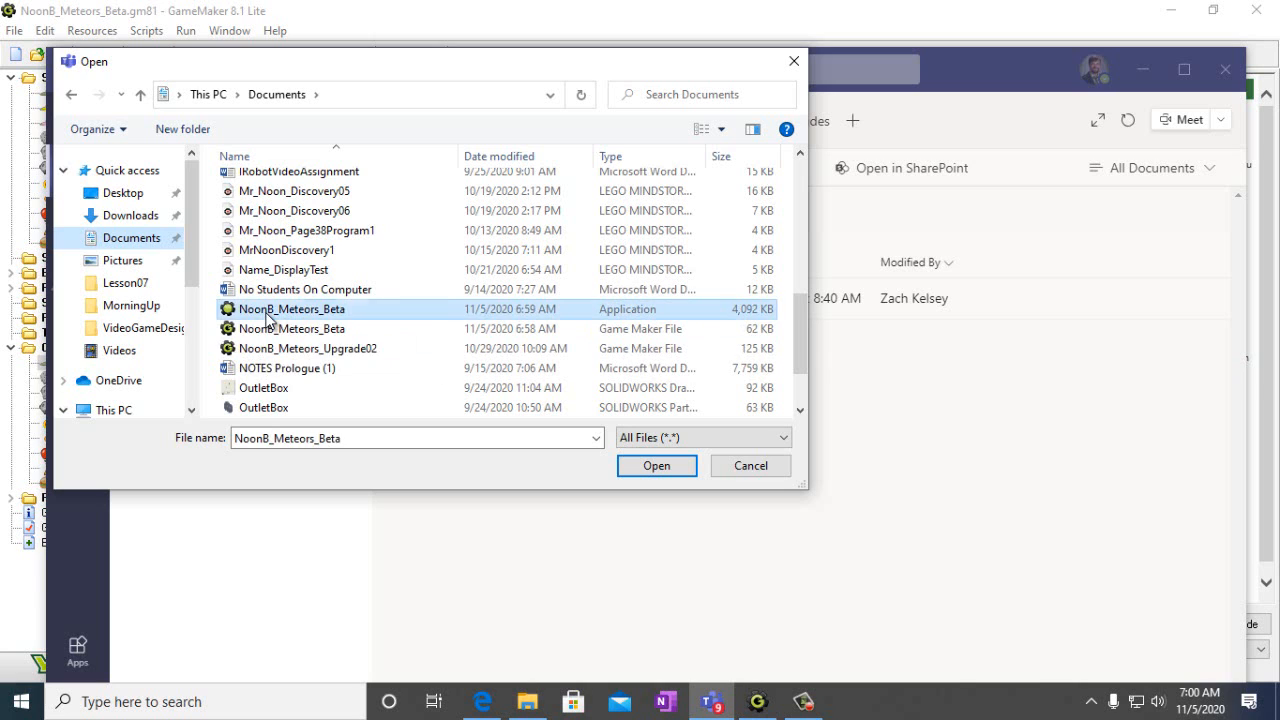
left_click(680, 467)
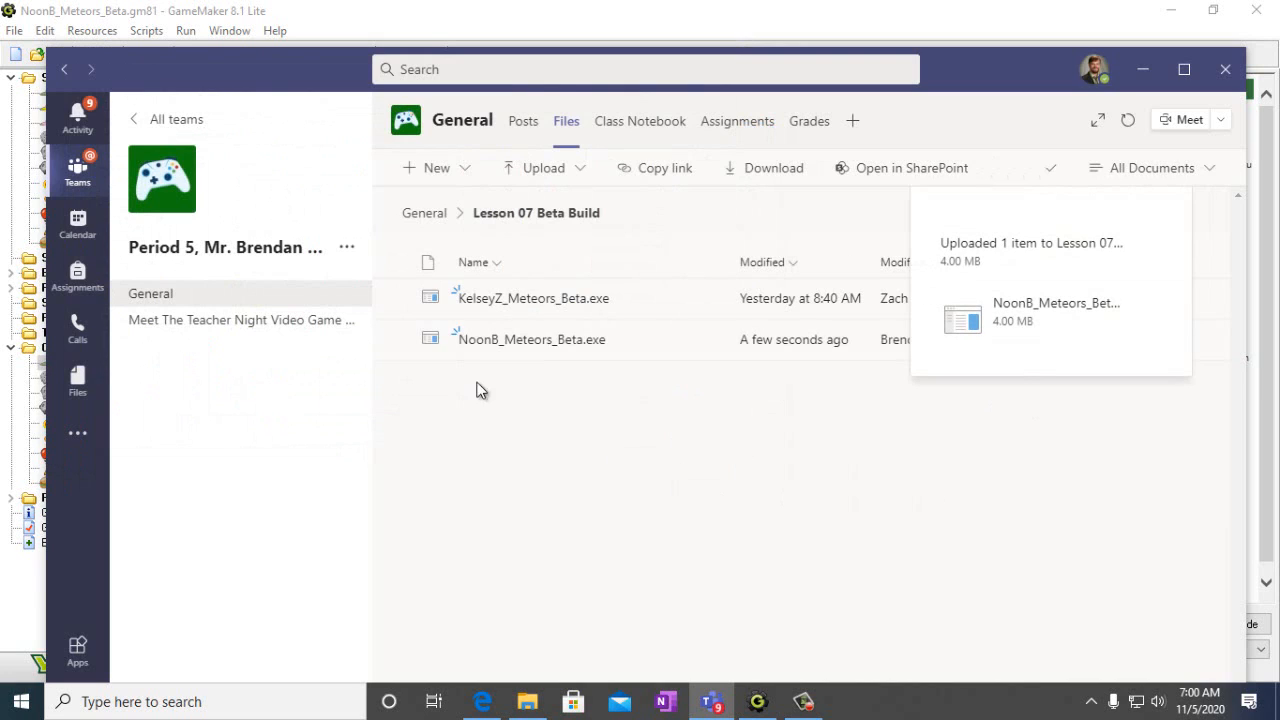
- Download the student's submitted Meteors Beta executable and show it in the Downloads folder
left_click(535, 300)
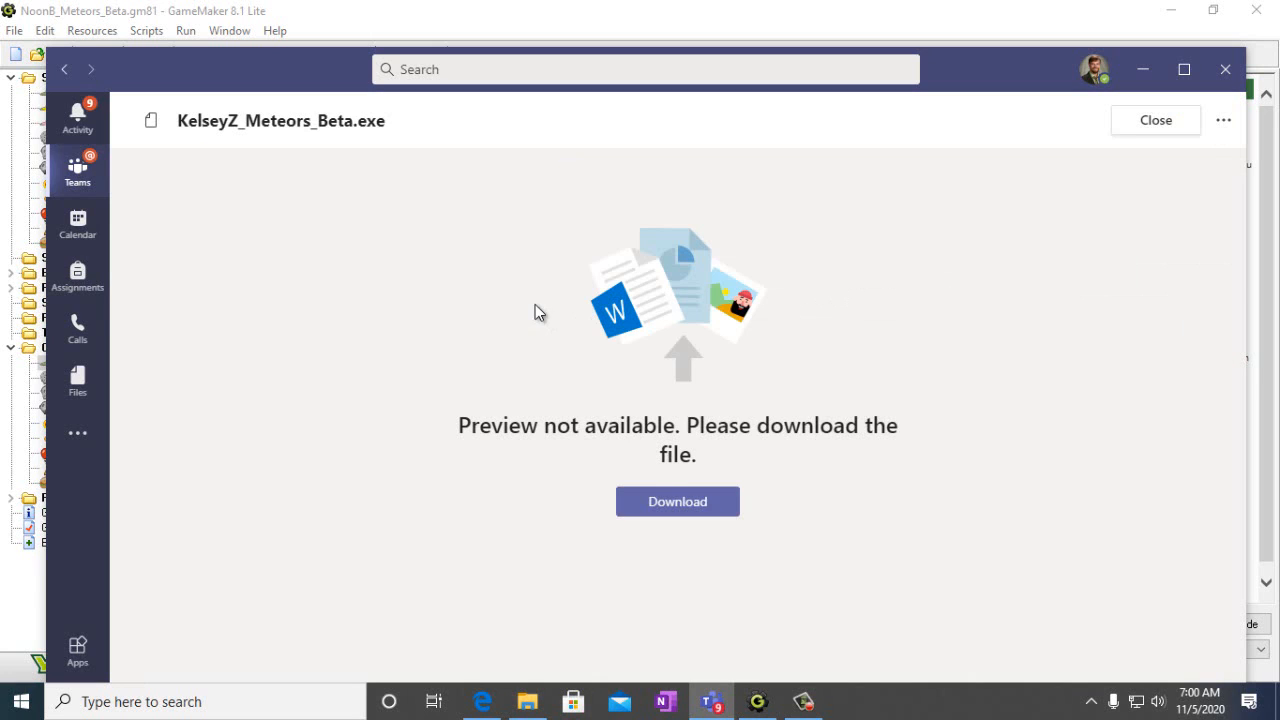
left_click(650, 507)
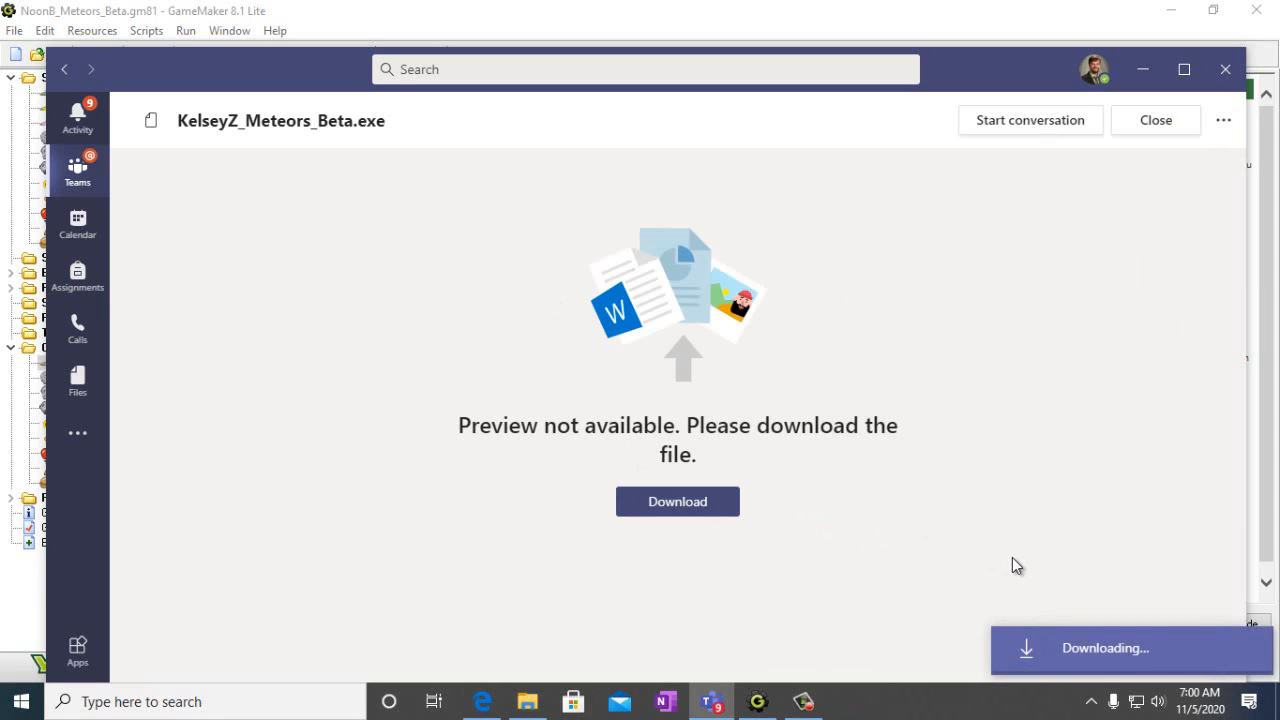
left_click(1088, 602)
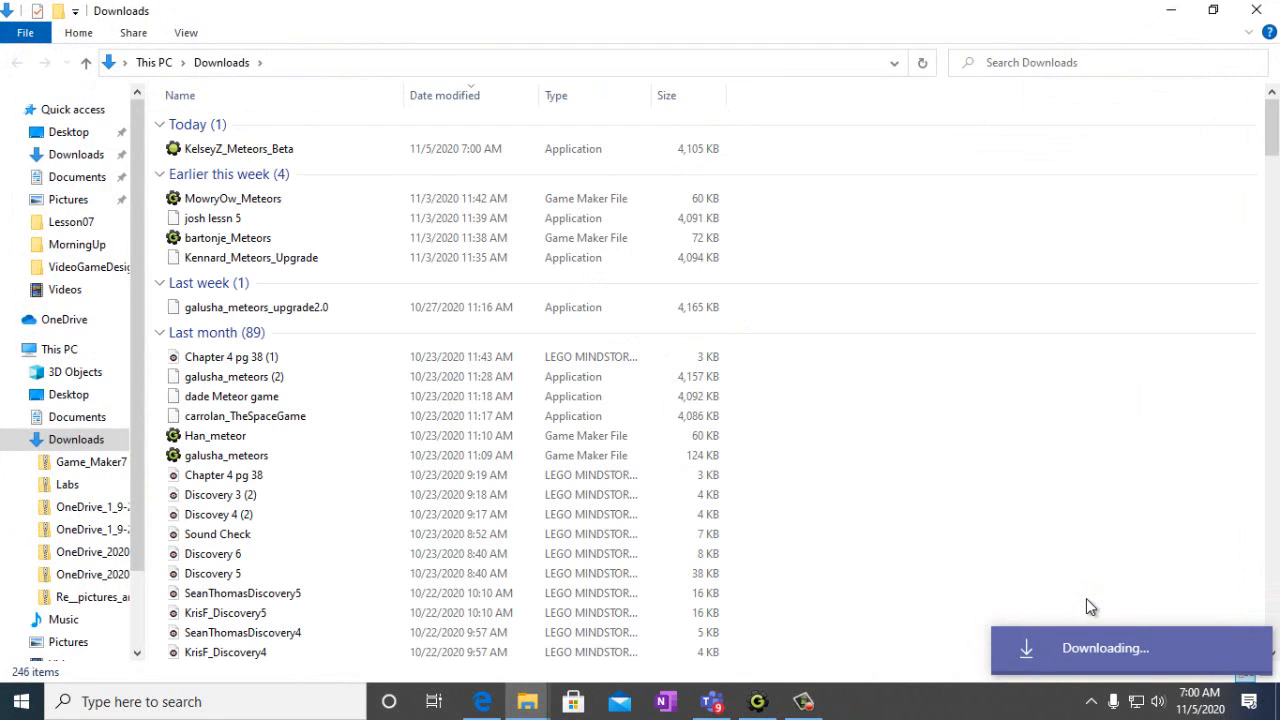
- Launch the downloaded Meteors Beta executable, allowing it to run despite the Windows SmartScreen block
double_click(214, 158)
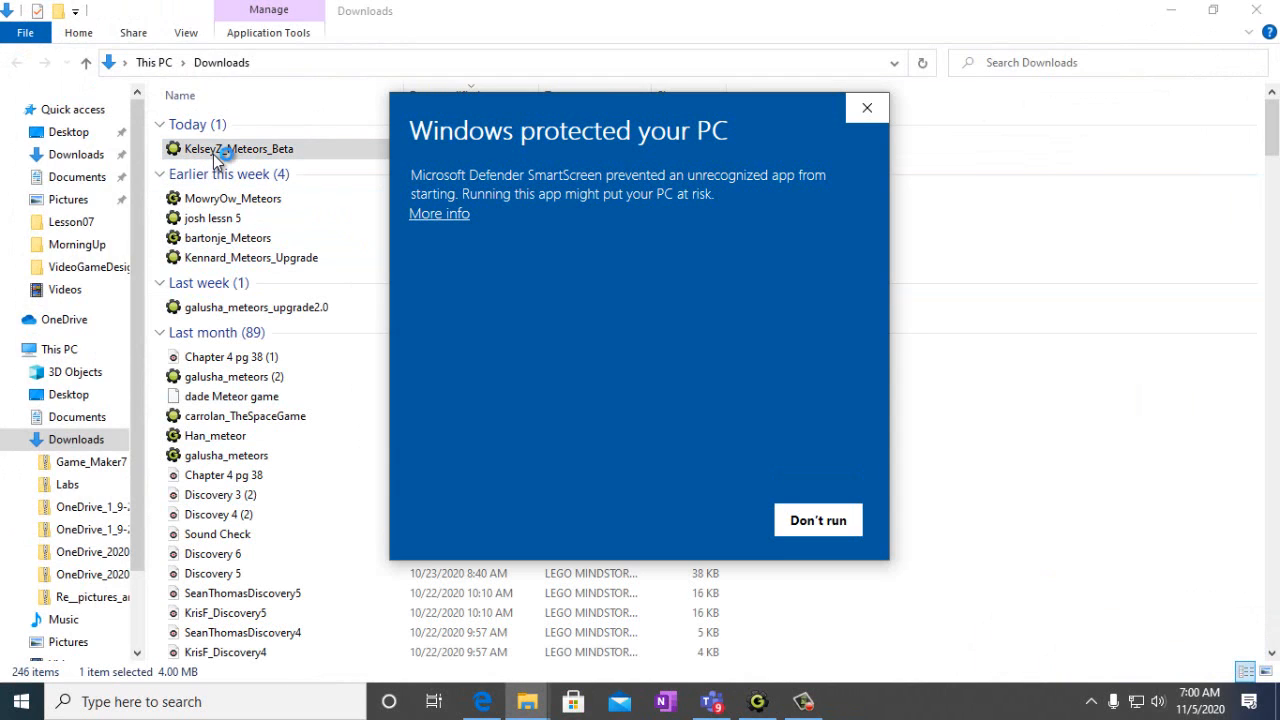
left_click(441, 215)
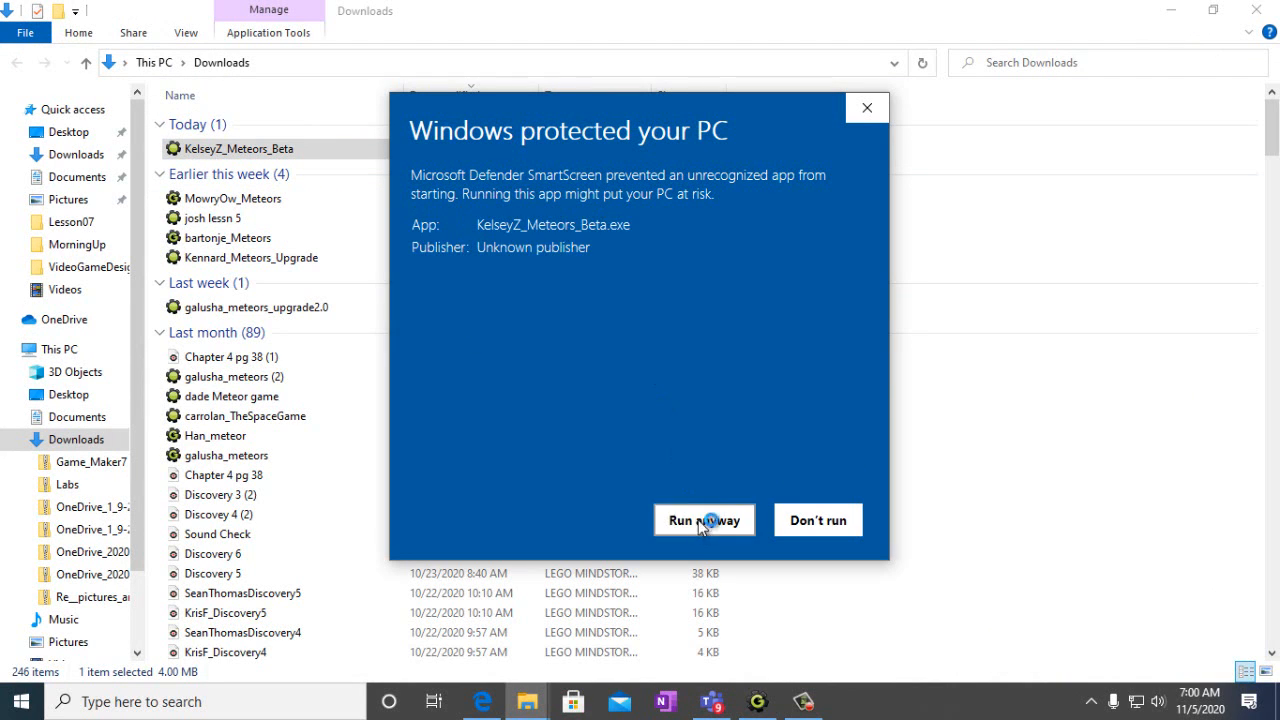
left_click(703, 520)
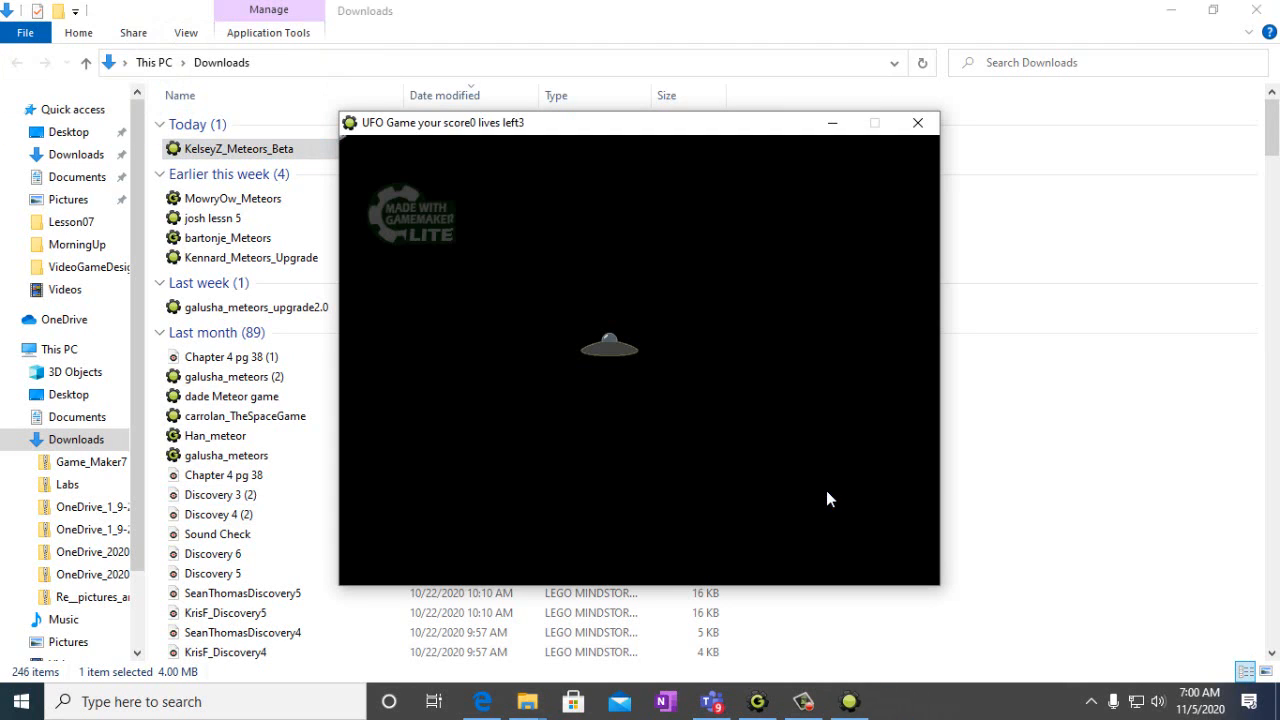
- Playtest the student's UFO game, steering the ship in all directions and firing photons at the meteors until the game ends
key("space")
key("Up")
key("Right")
key("space")
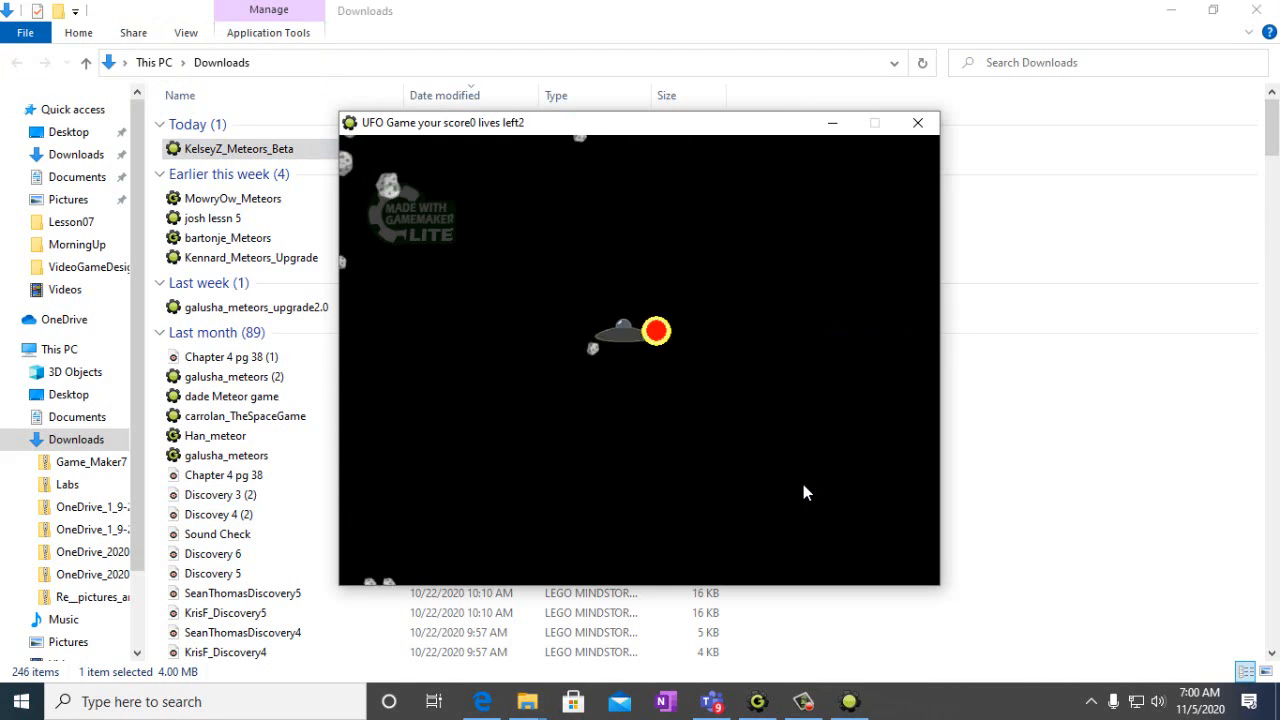
key("Down")
key("Left")
key("space")
key("space")
key("space")
key("Down")
key("space")
key("space")
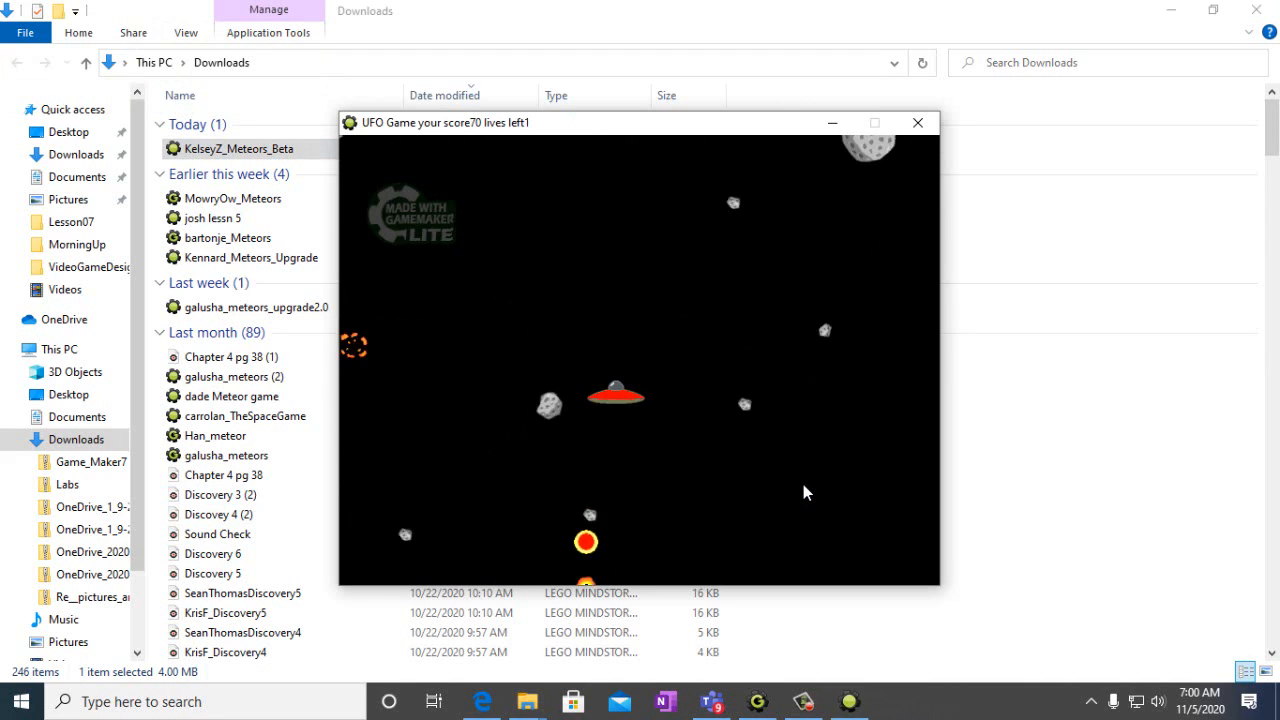
key("Left")
key("Up")
key("space")
key("space")
key("Right")
key("space")
key("space")
key("space")
key("space")
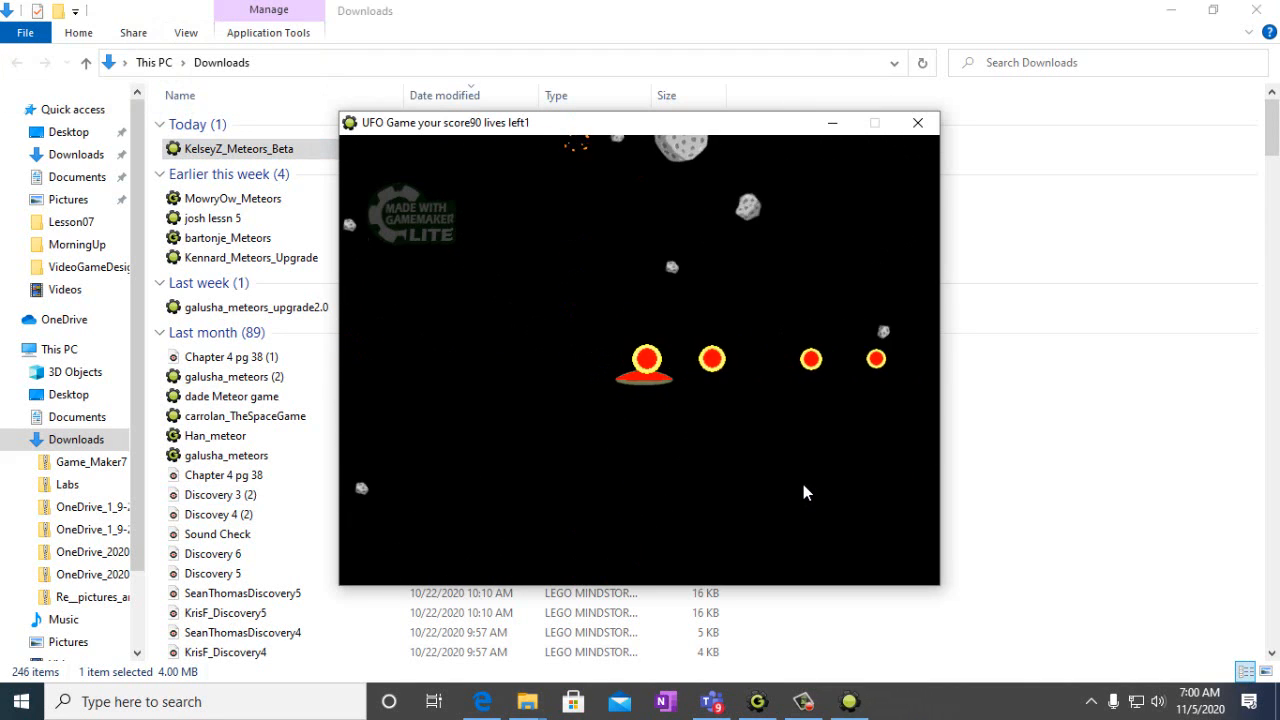
key("space")
key("Up")
key("space")
key("space")
key("space")
key("space")
key("Left")
key("space")
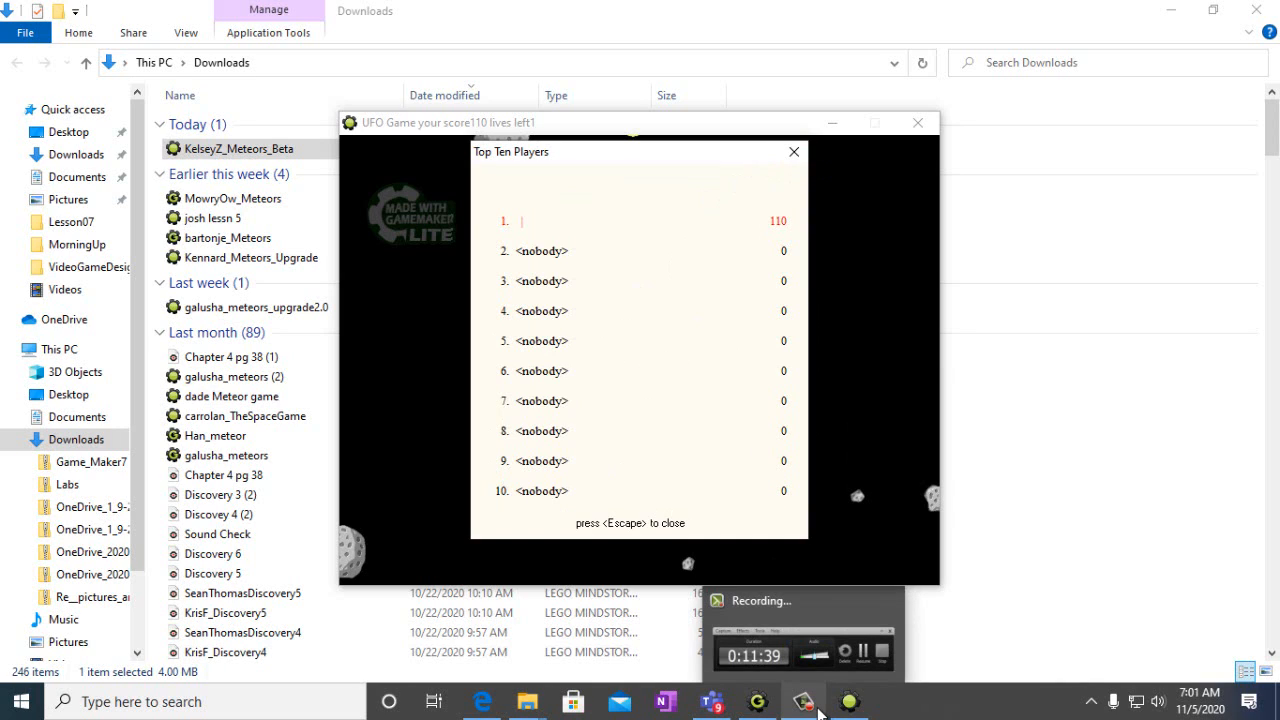
- Enter the player's name for the first-place score in the Top Ten Players table
type("Mr.")
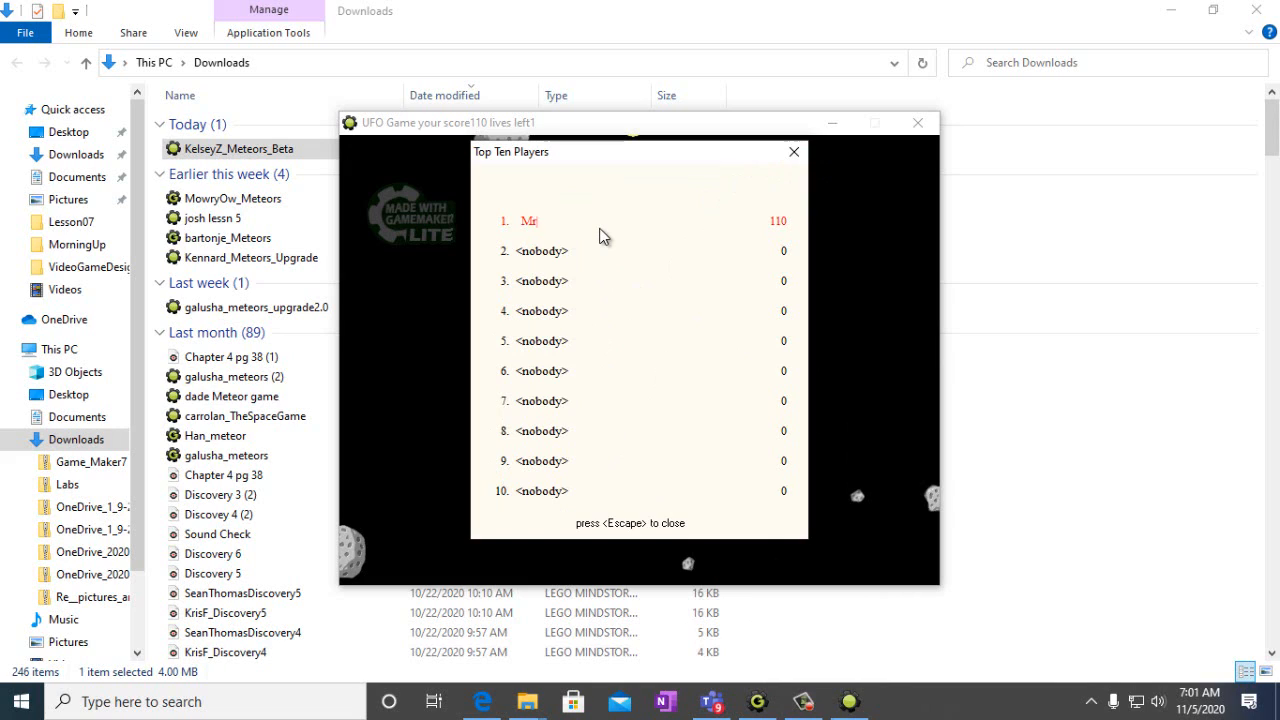
type("Noon")
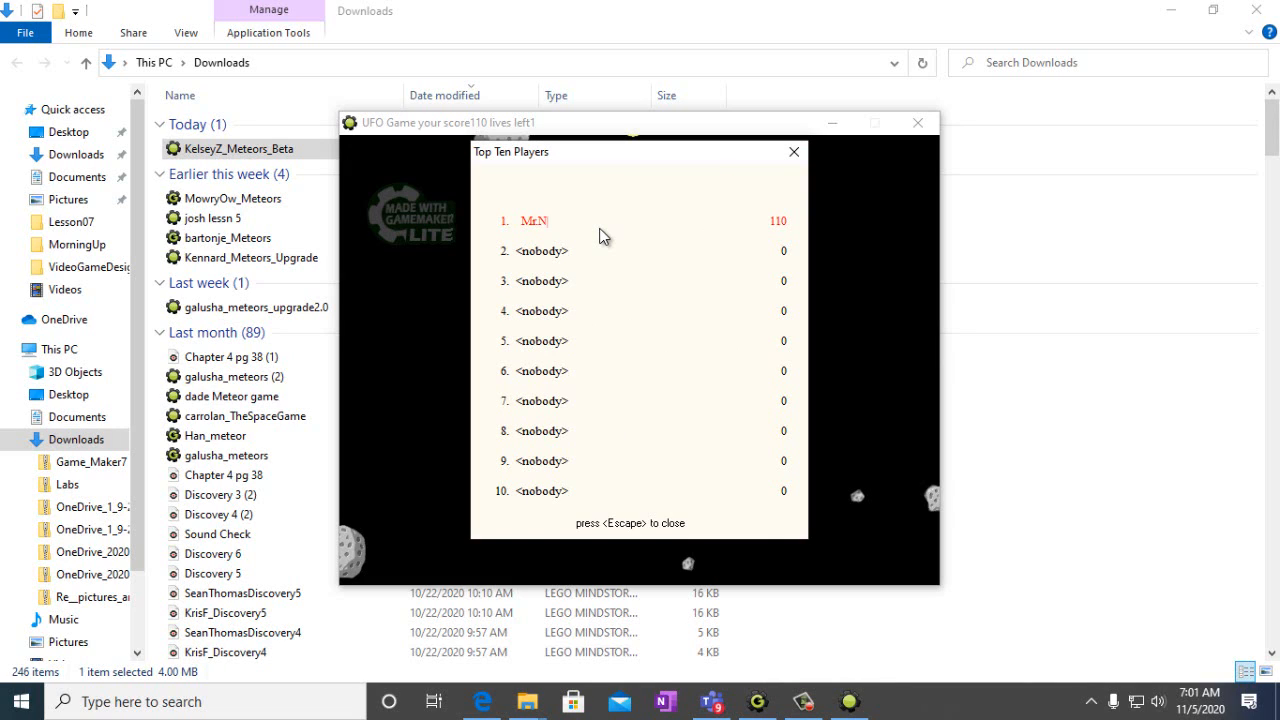